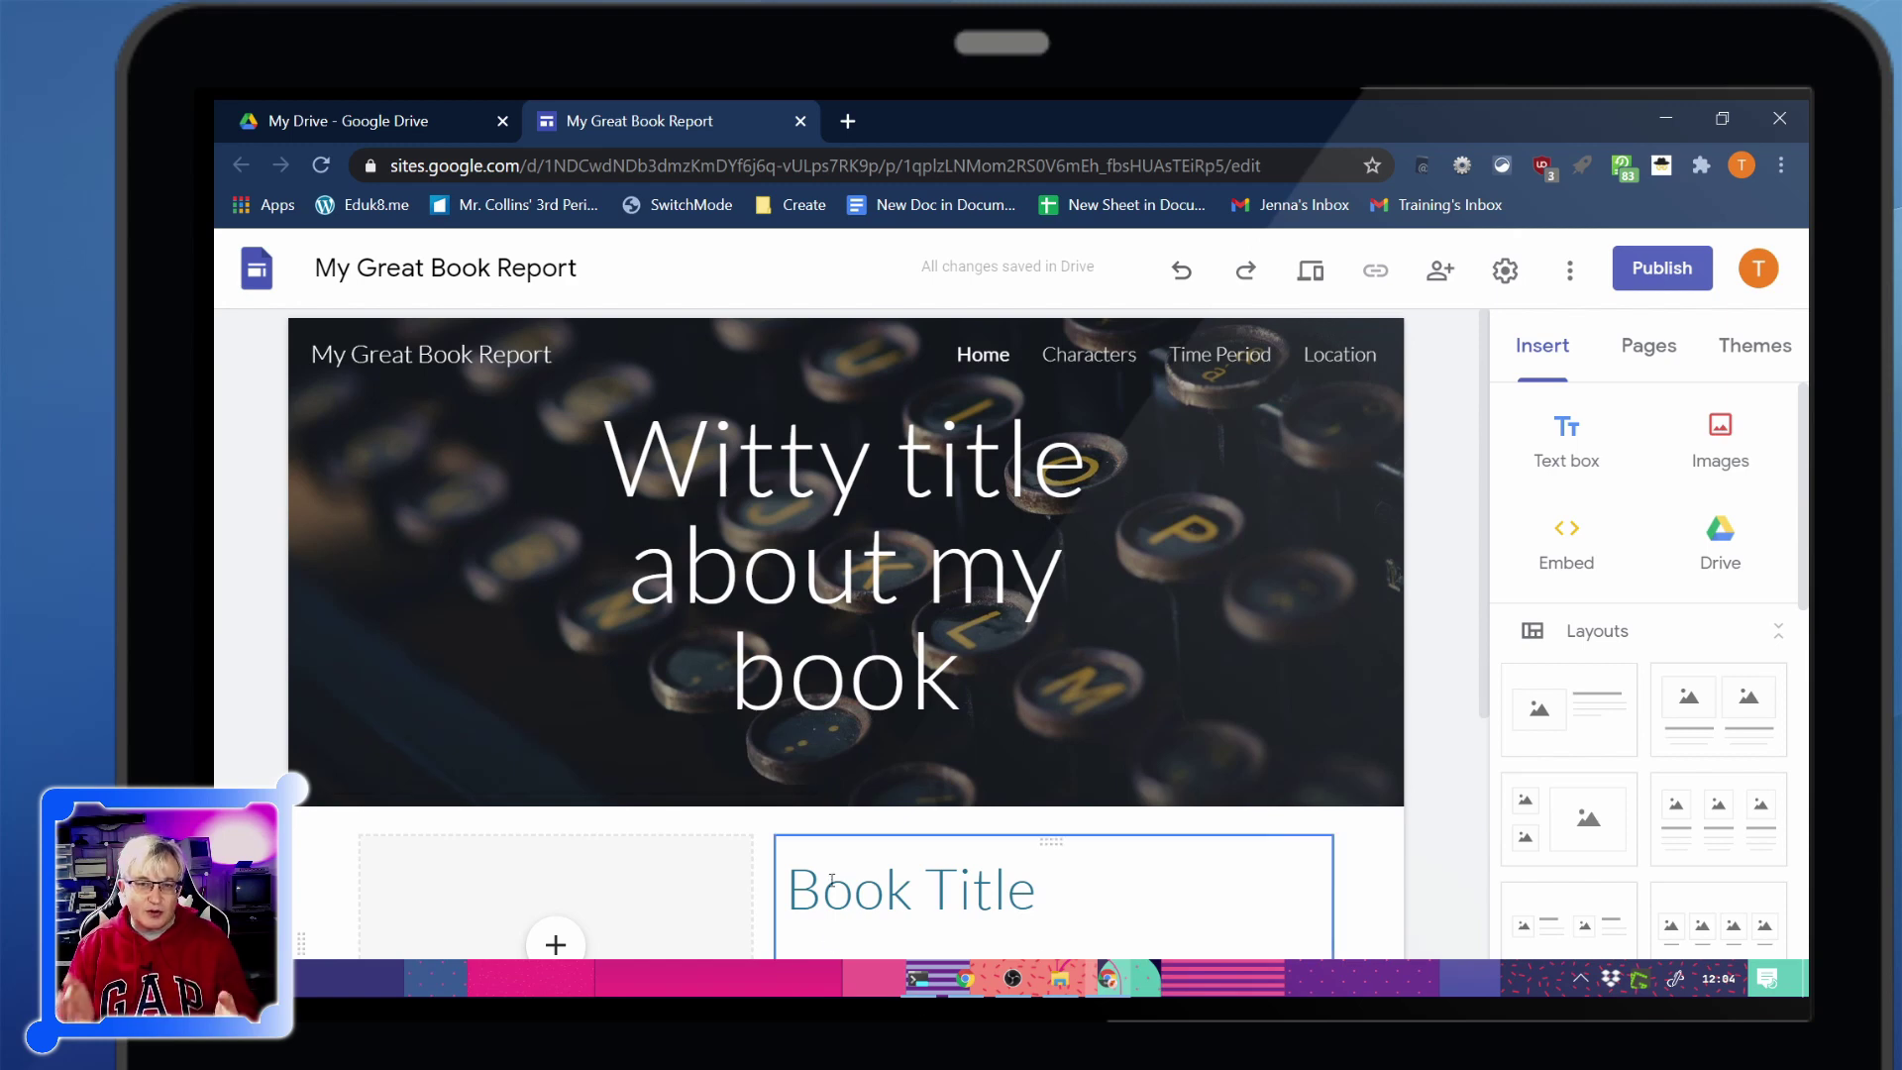
Look through the site's Home, Characters, Time Period and Location pages
{"action": "scroll", "coordinate": [891, 610], "scroll_direction": "down", "scroll_amount": 4}
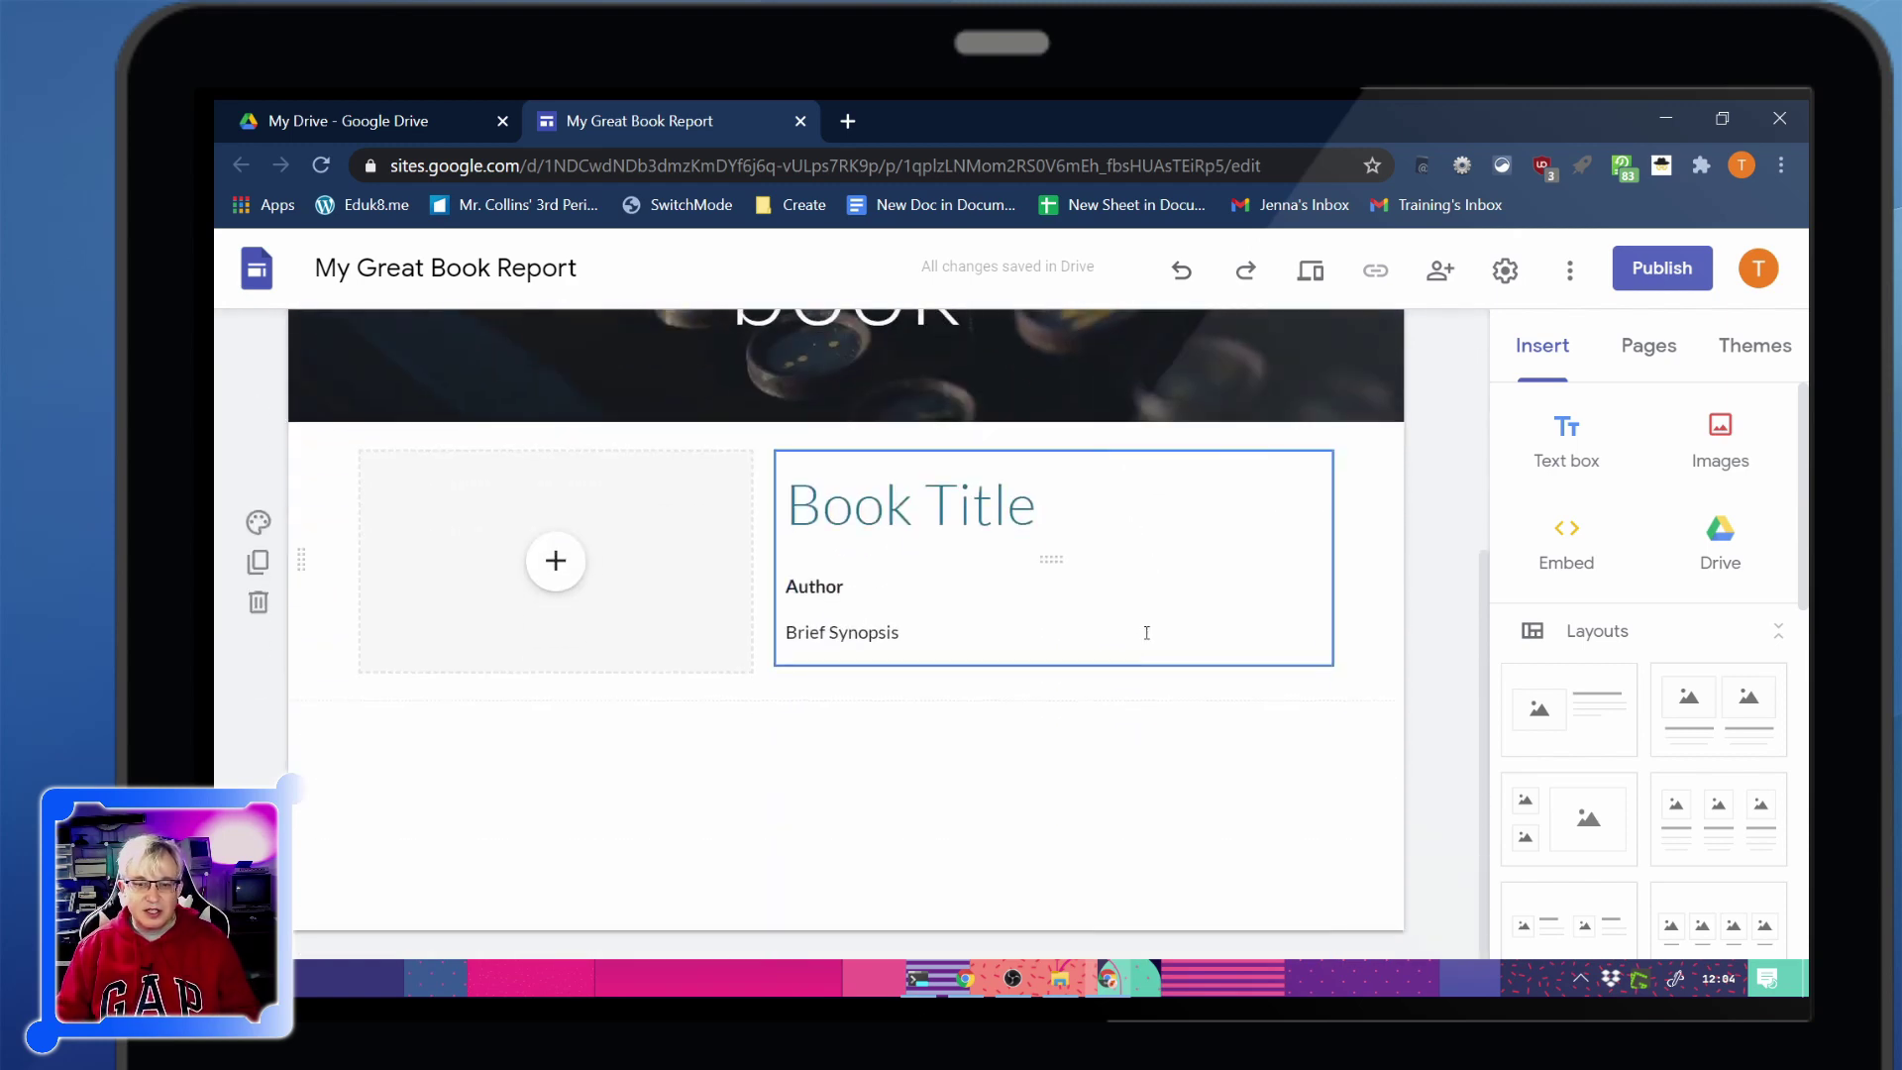
{"action": "scroll", "coordinate": [1068, 758], "scroll_direction": "up", "scroll_amount": 4}
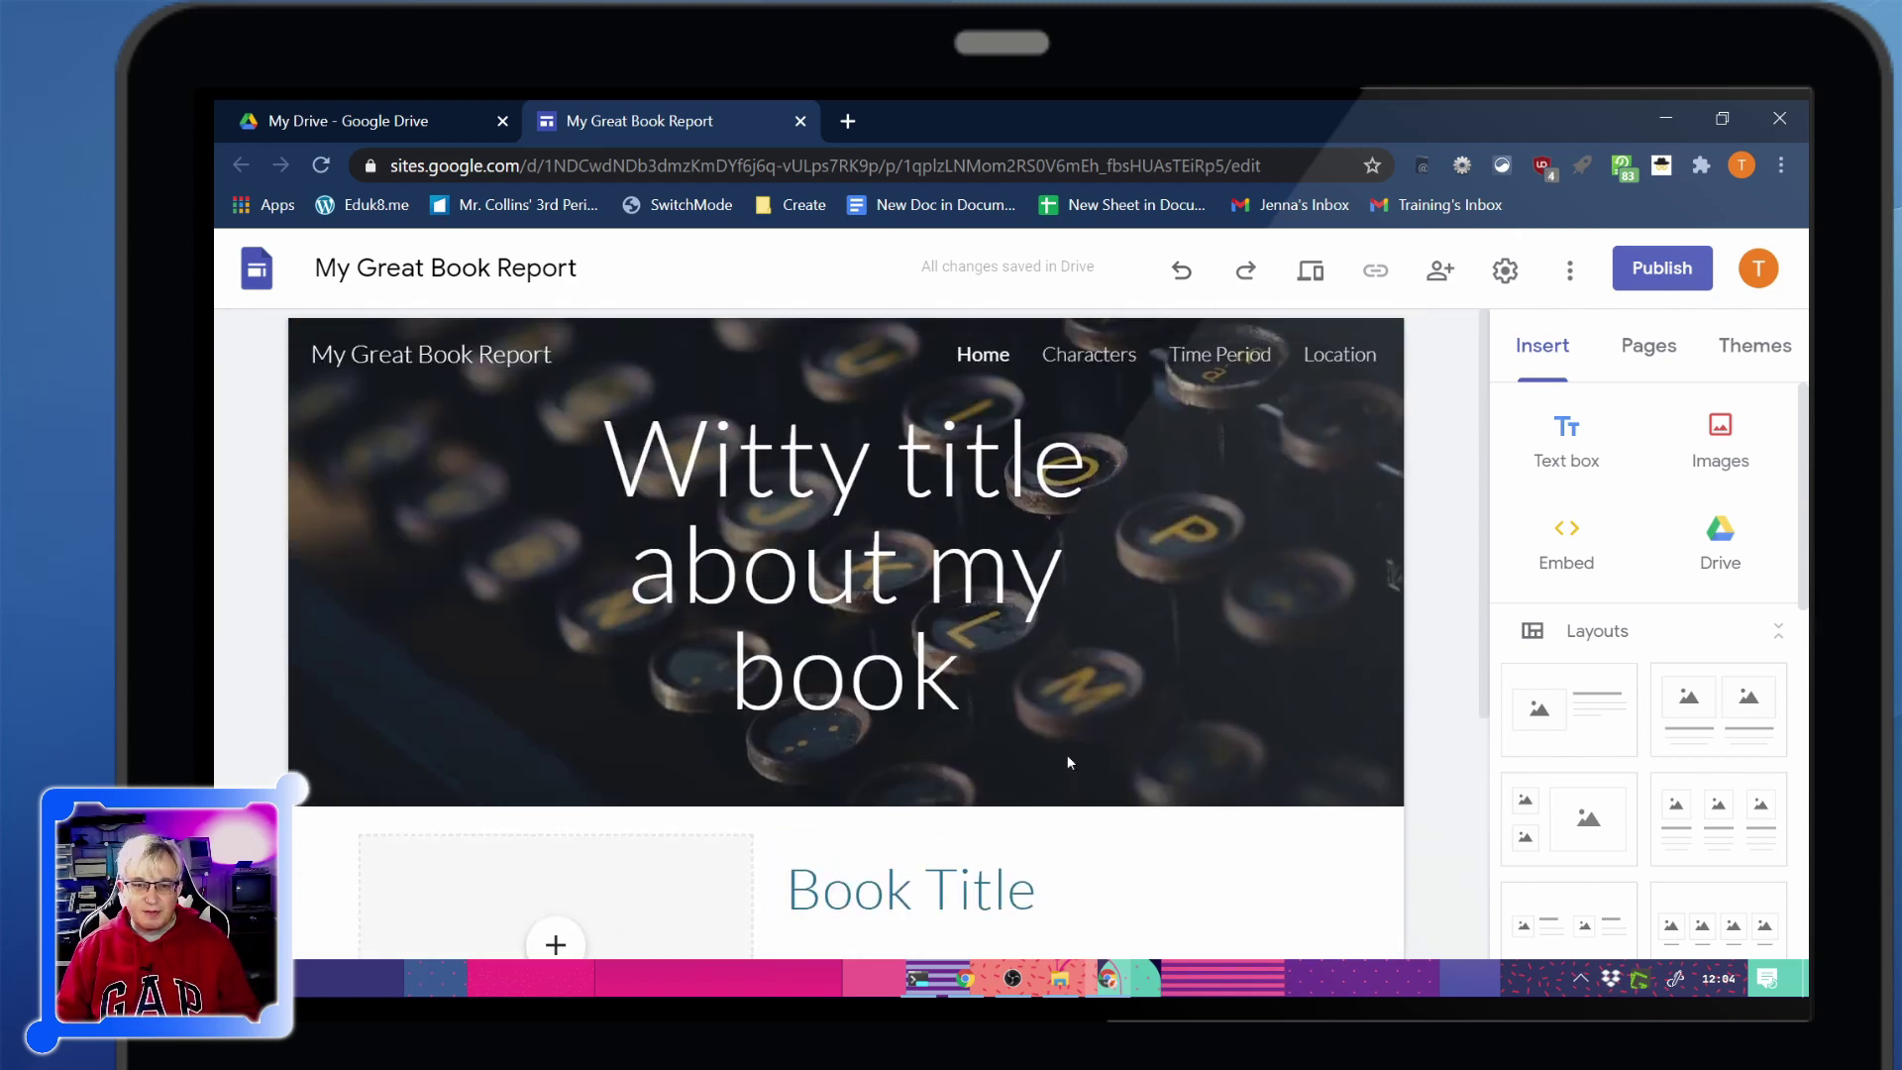
{"action": "left_click", "coordinate": [1102, 359]}
{"action": "left_click", "coordinate": [1239, 359]}
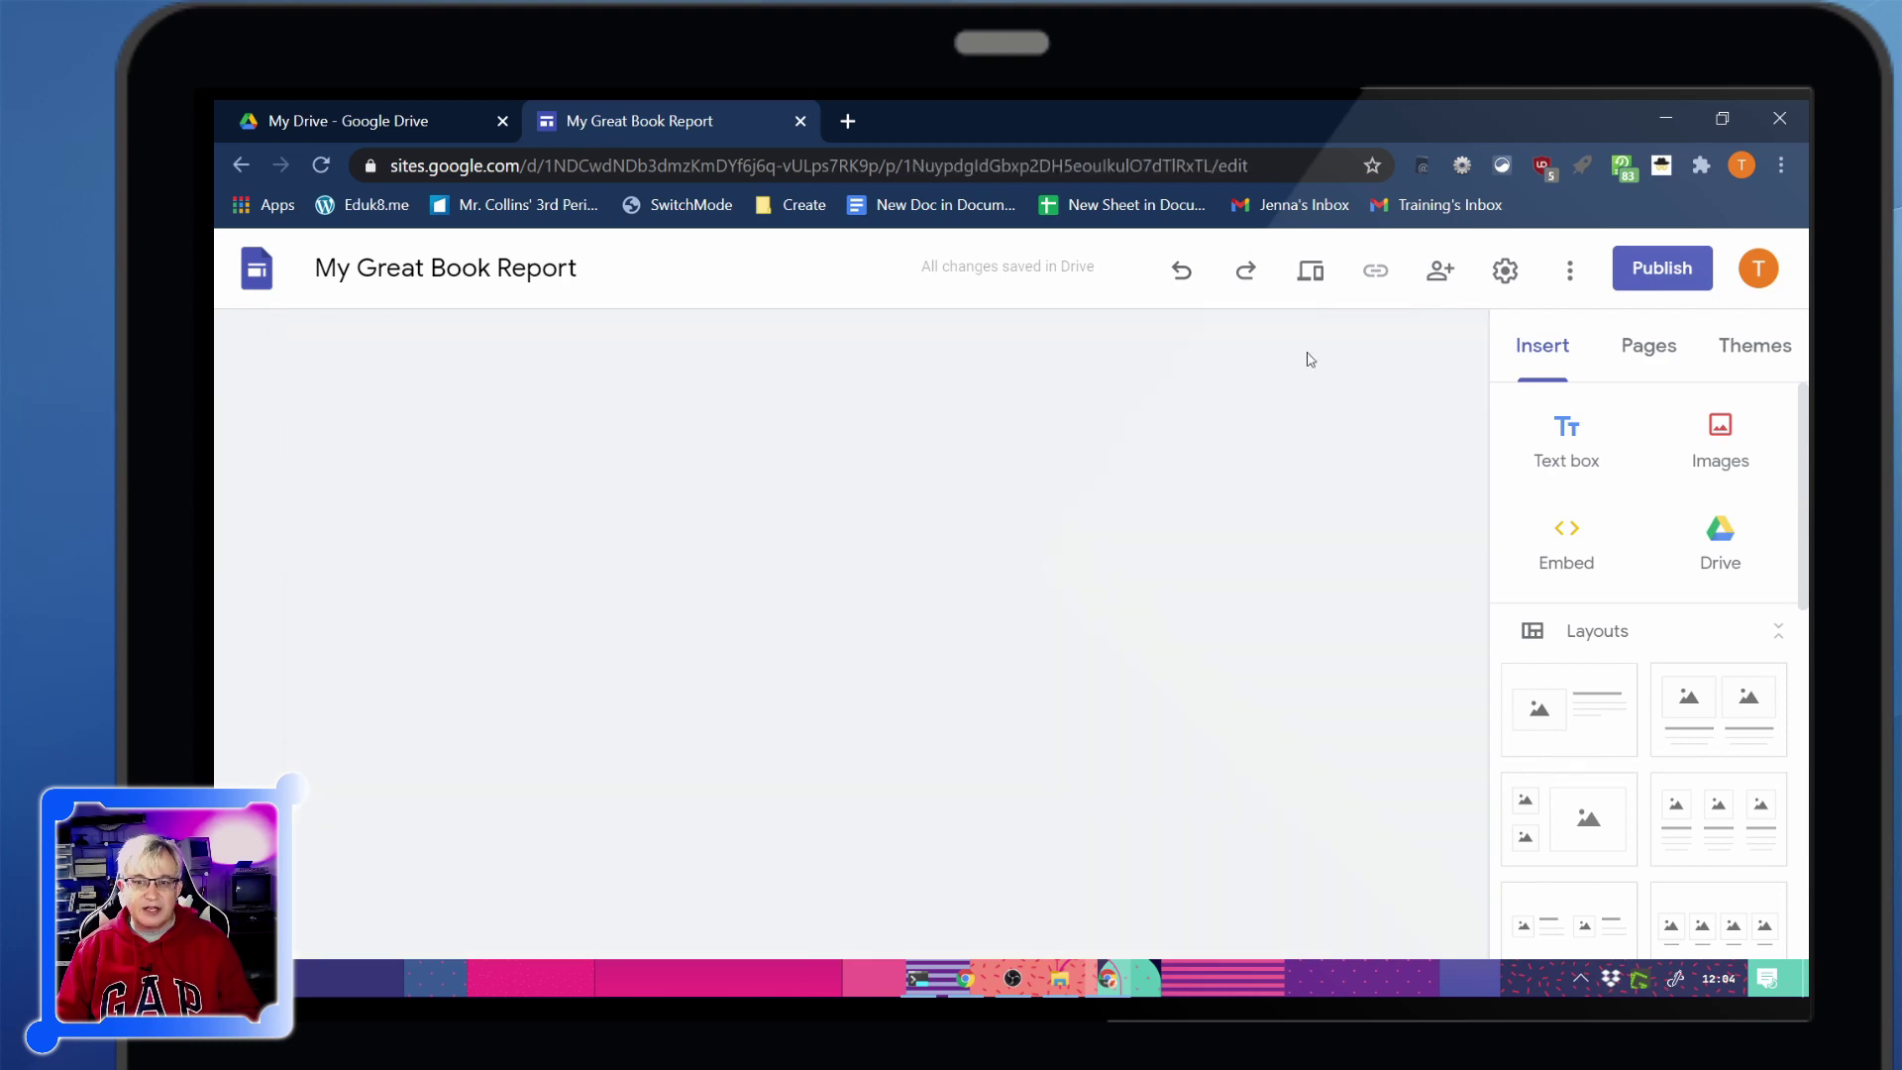
{"action": "left_click", "coordinate": [1329, 354]}
{"action": "left_click", "coordinate": [997, 355]}
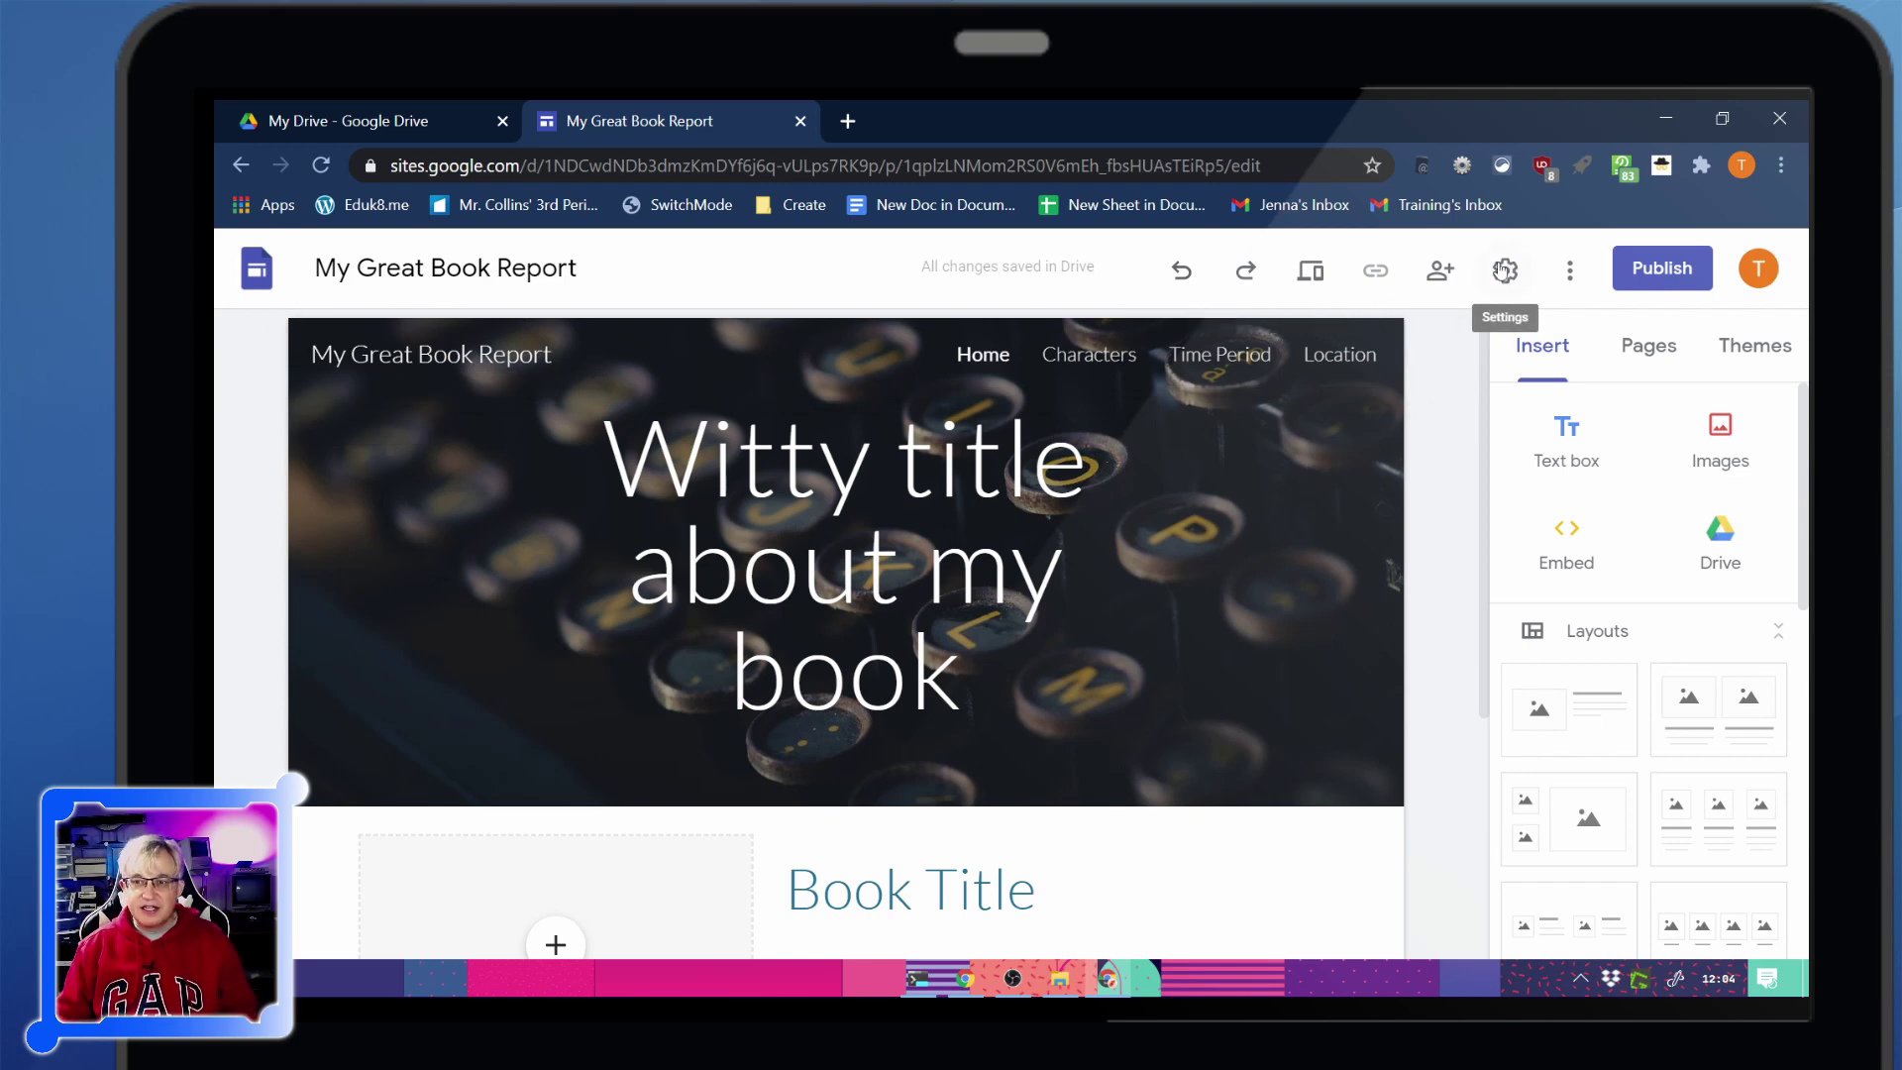
Add a collaborator by name in the site's sharing dialog and check the available roles
{"action": "left_click", "coordinate": [1442, 282]}
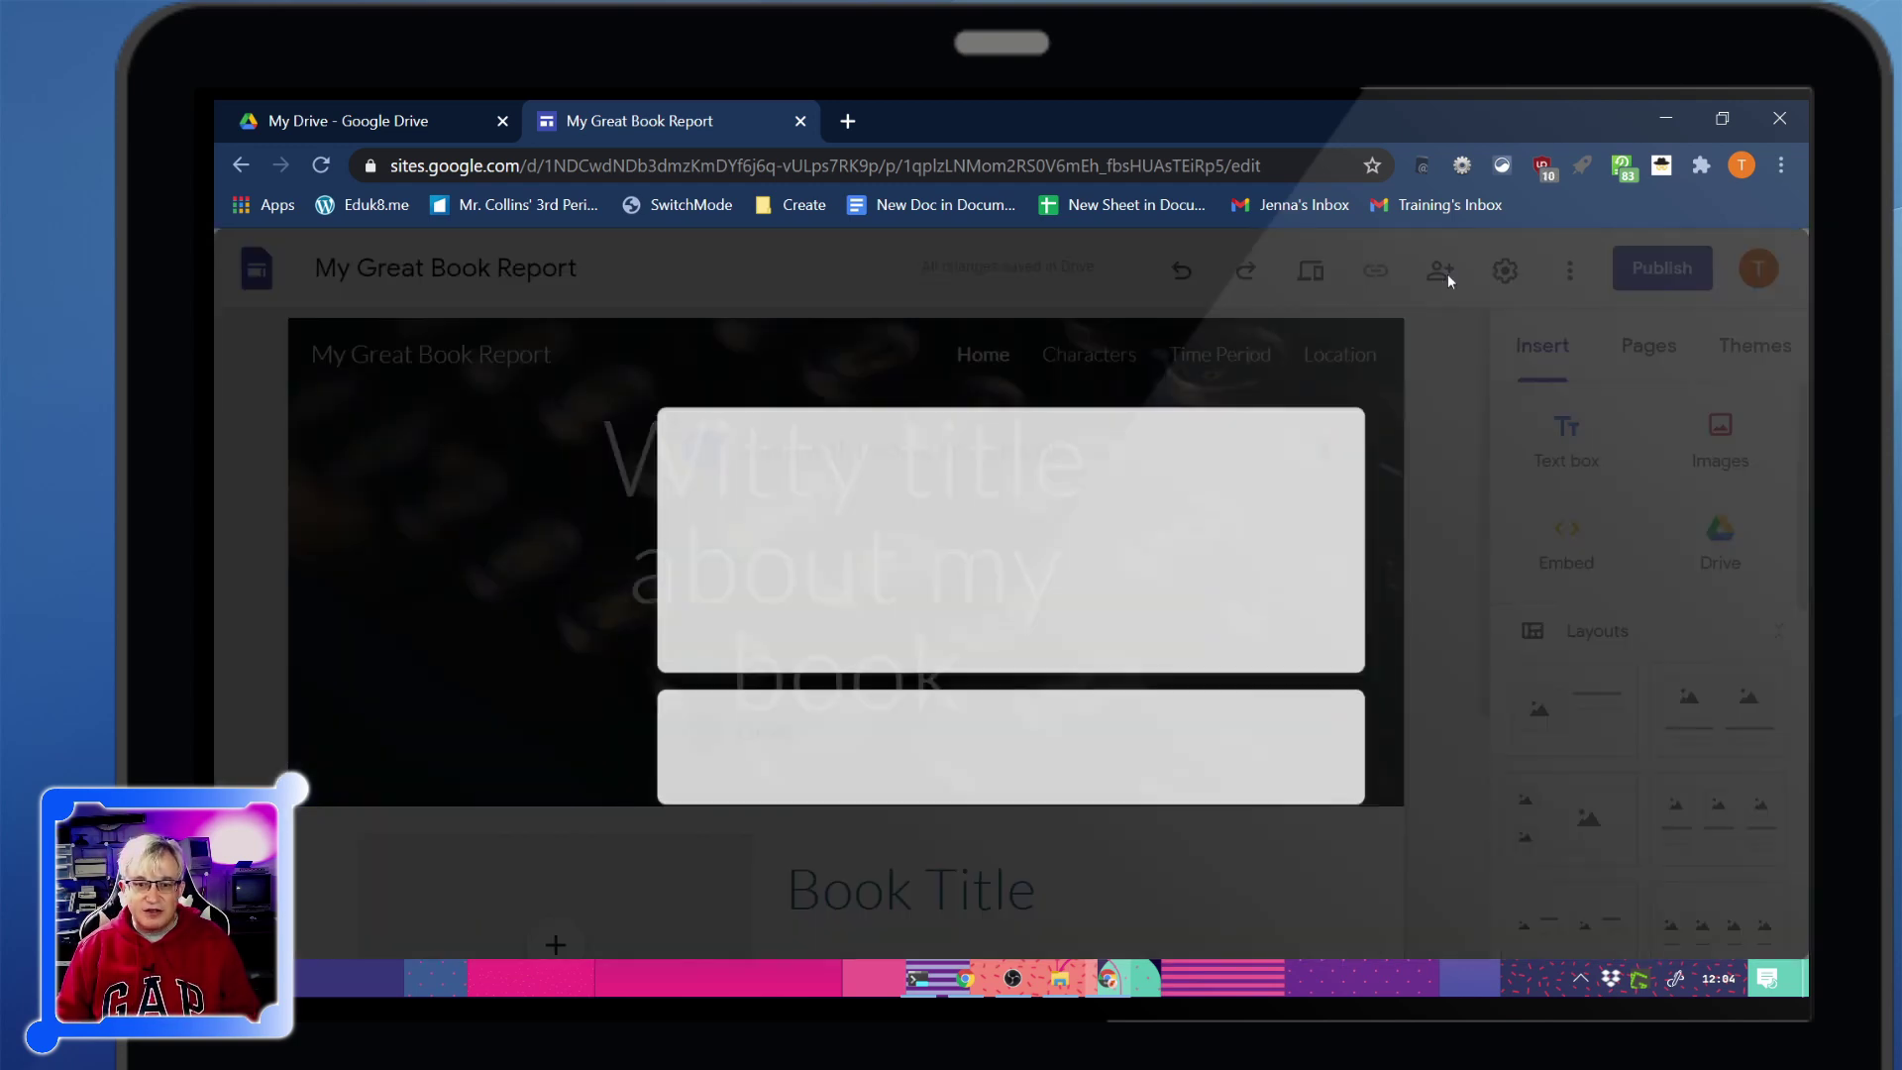
{"action": "left_click", "coordinate": [711, 485]}
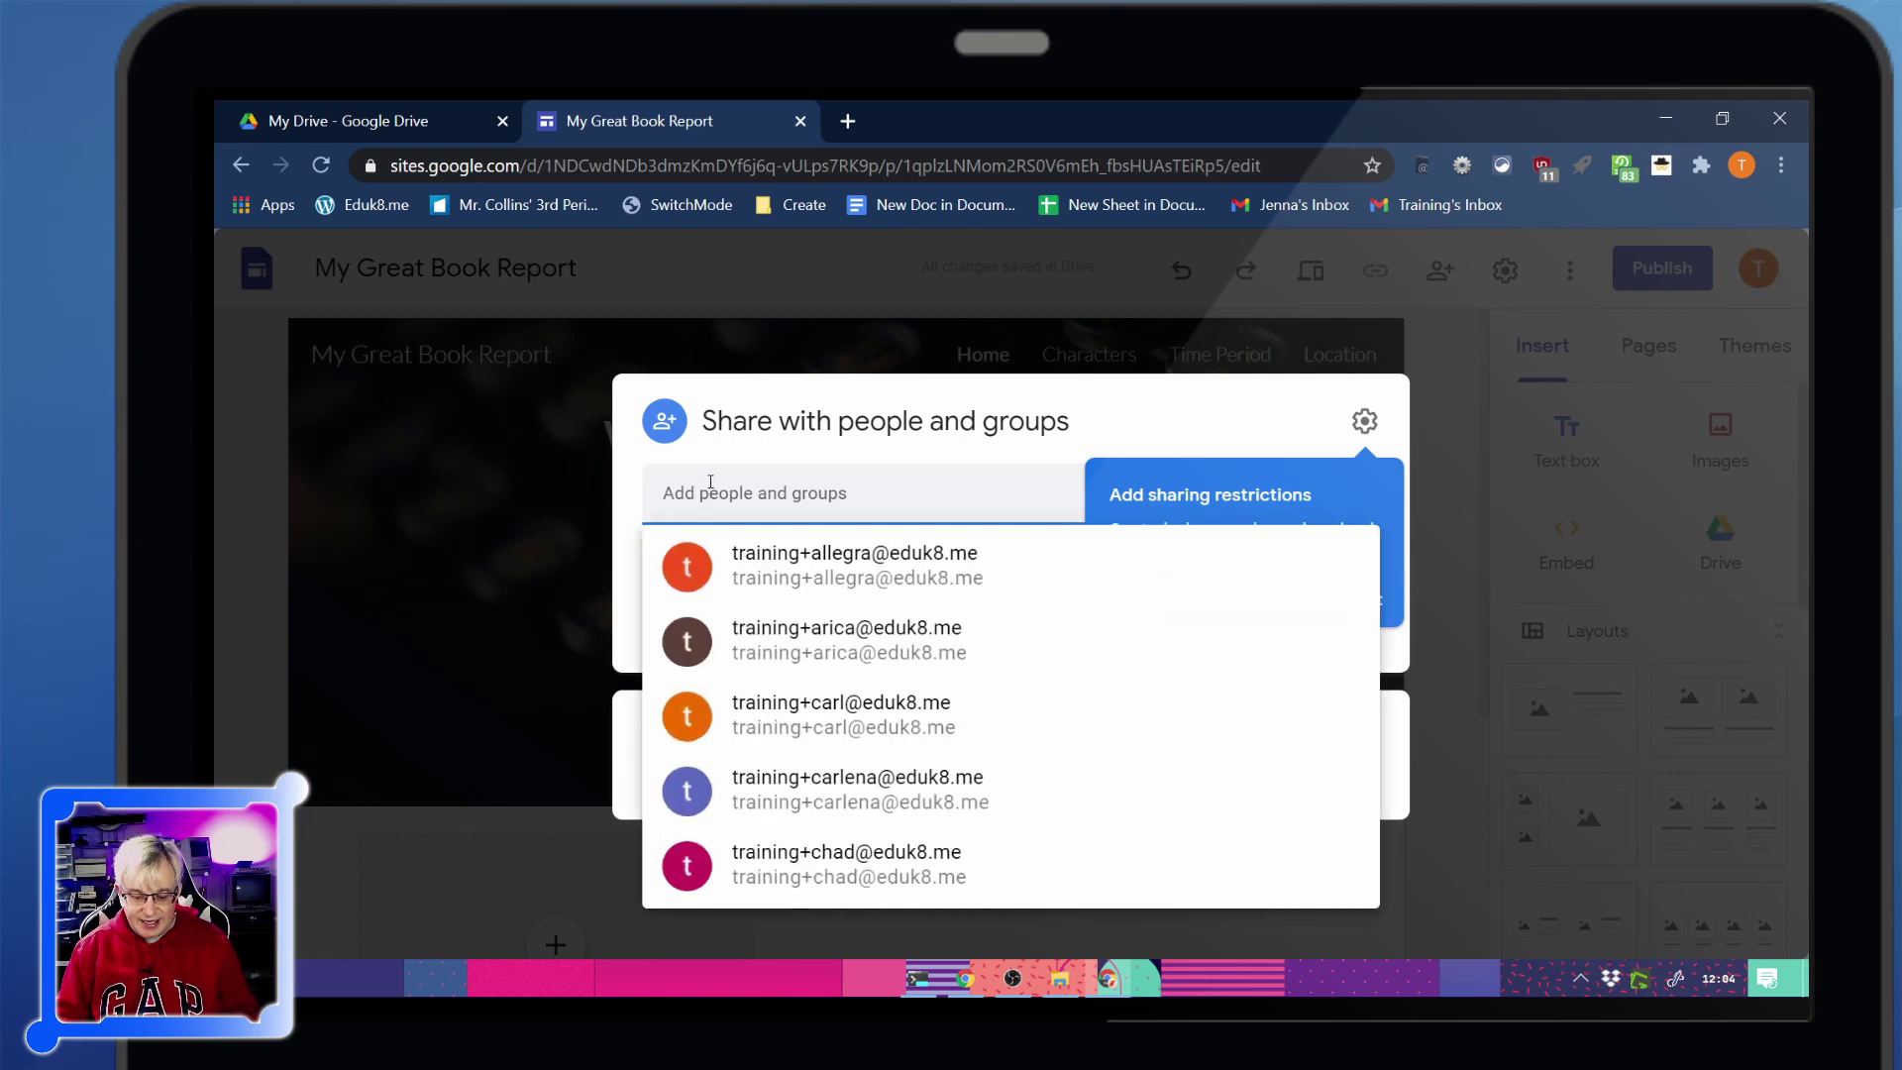
{"action": "type", "text": "jenn"}
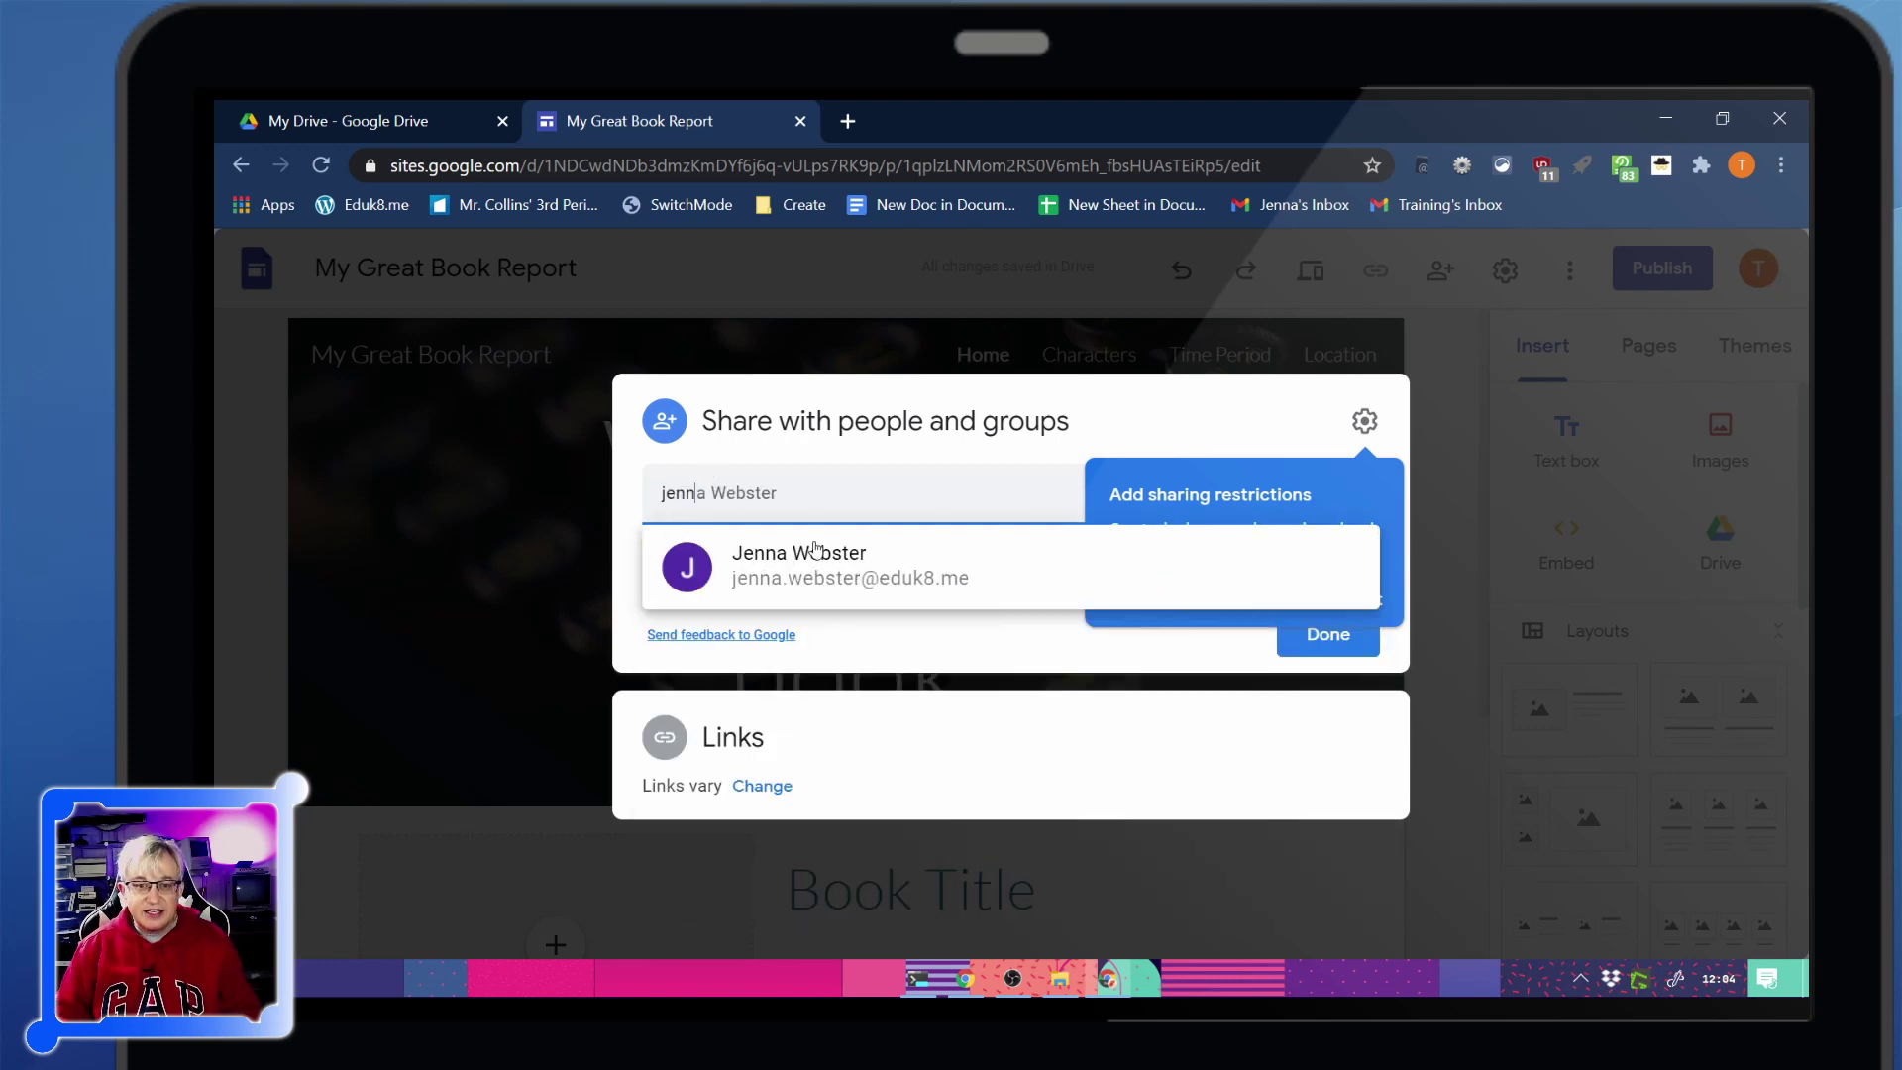
{"action": "left_click", "coordinate": [814, 553]}
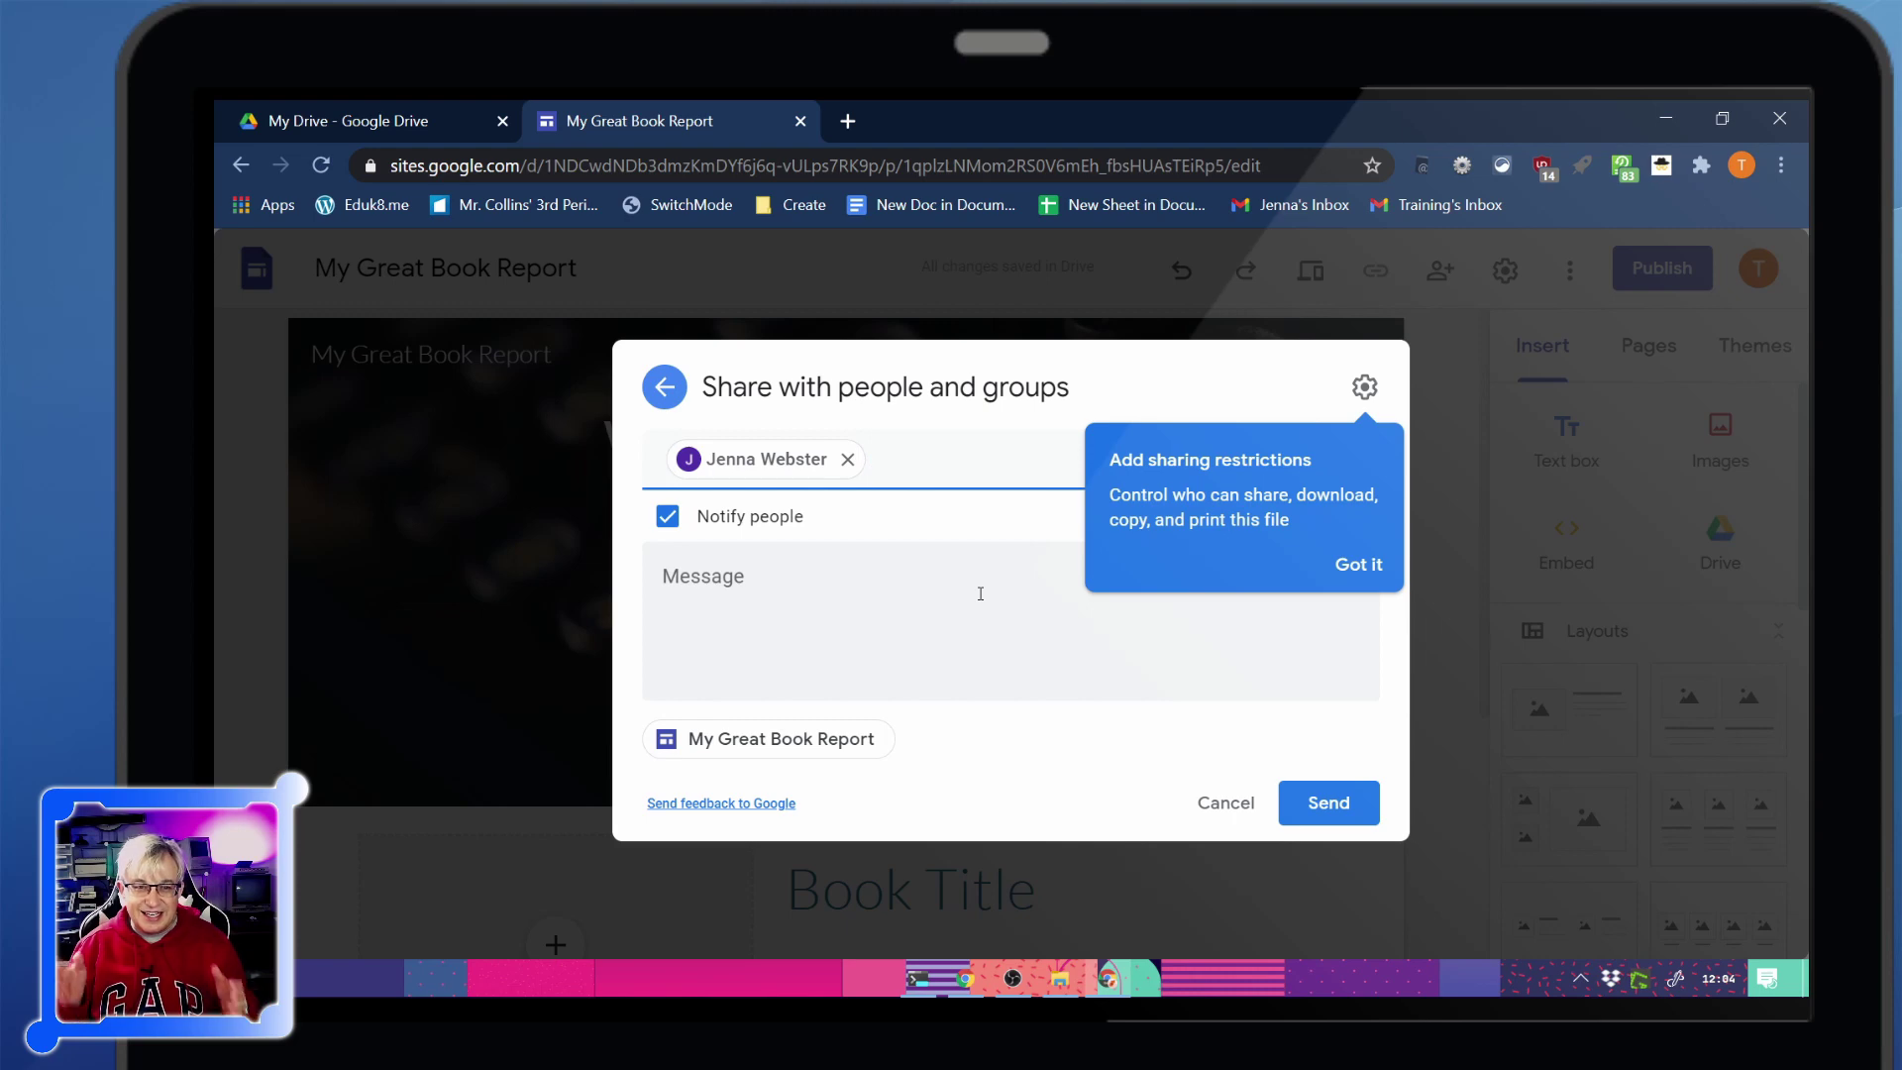
{"action": "left_click", "coordinate": [1368, 566]}
{"action": "left_click", "coordinate": [1308, 461]}
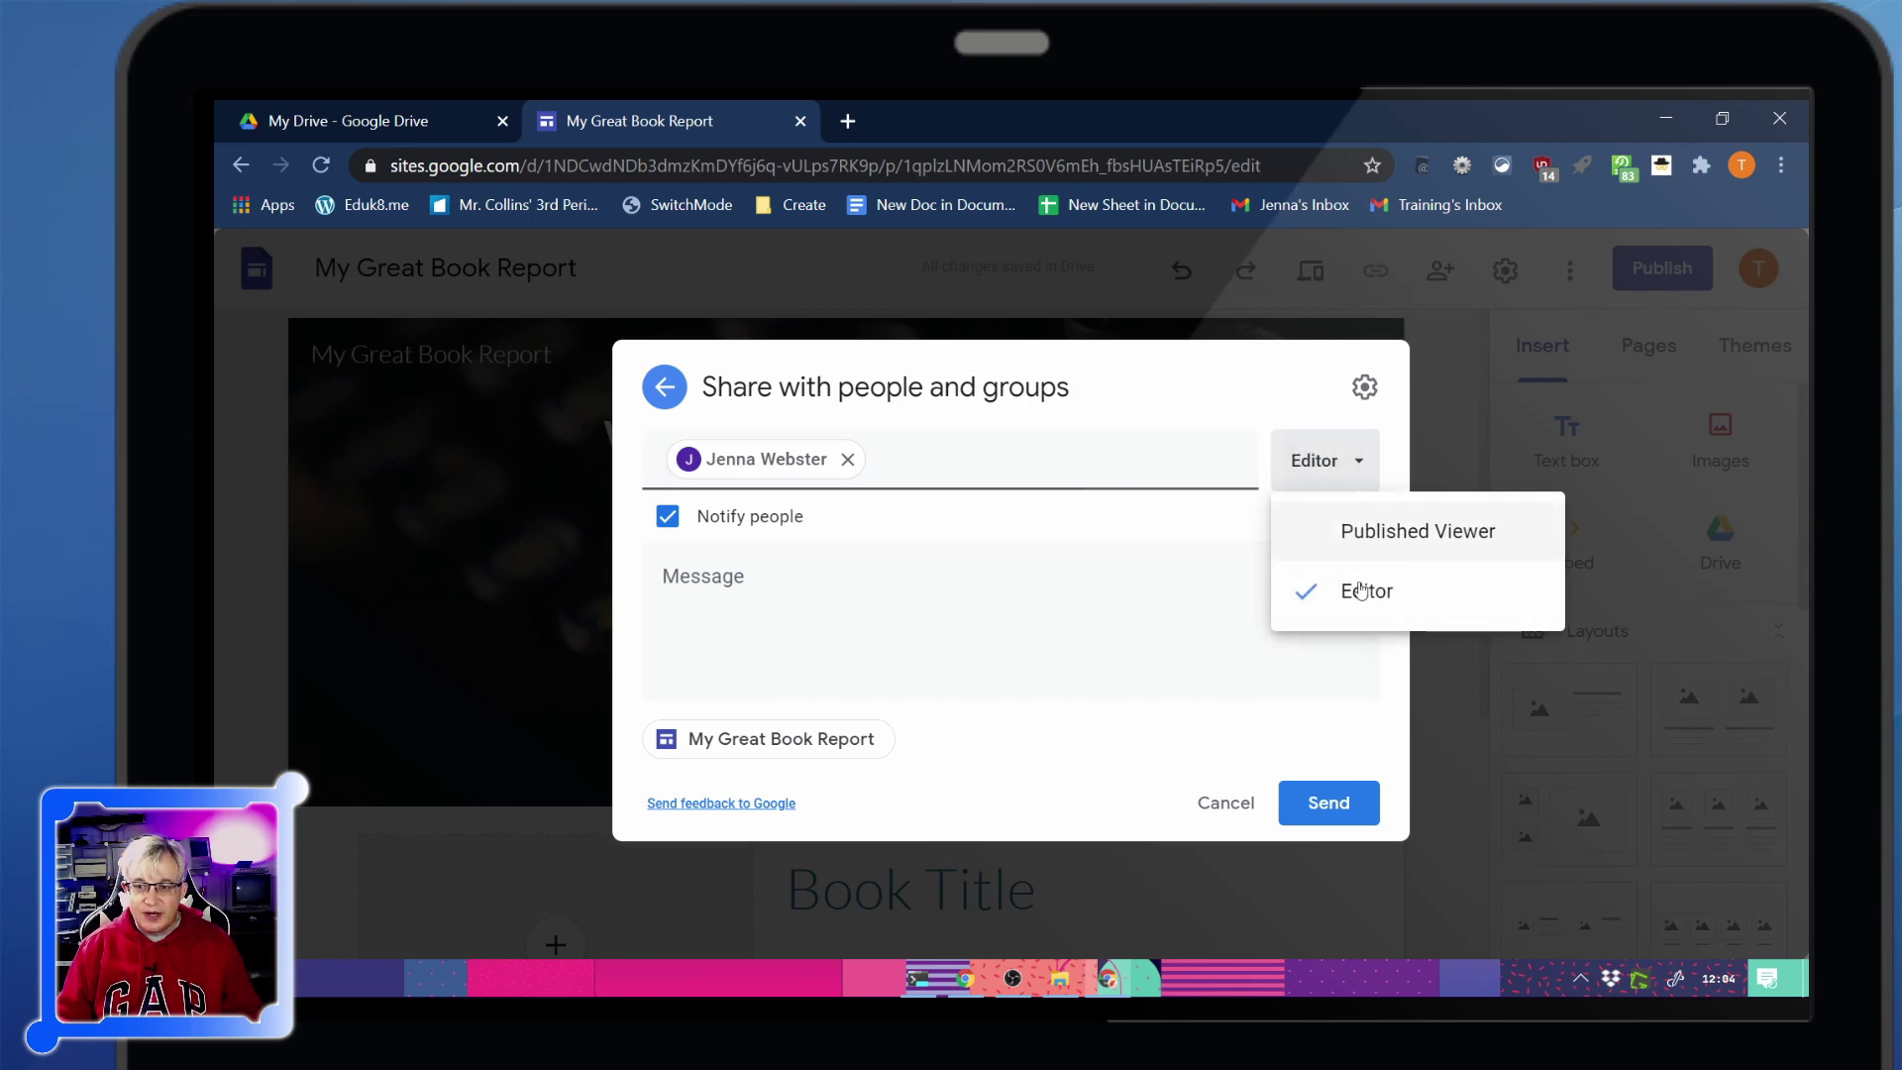
Check the site's sharing settings for editors and close sharing without sending the invitation
{"action": "left_click", "coordinate": [1363, 388]}
{"action": "left_click", "coordinate": [1364, 388]}
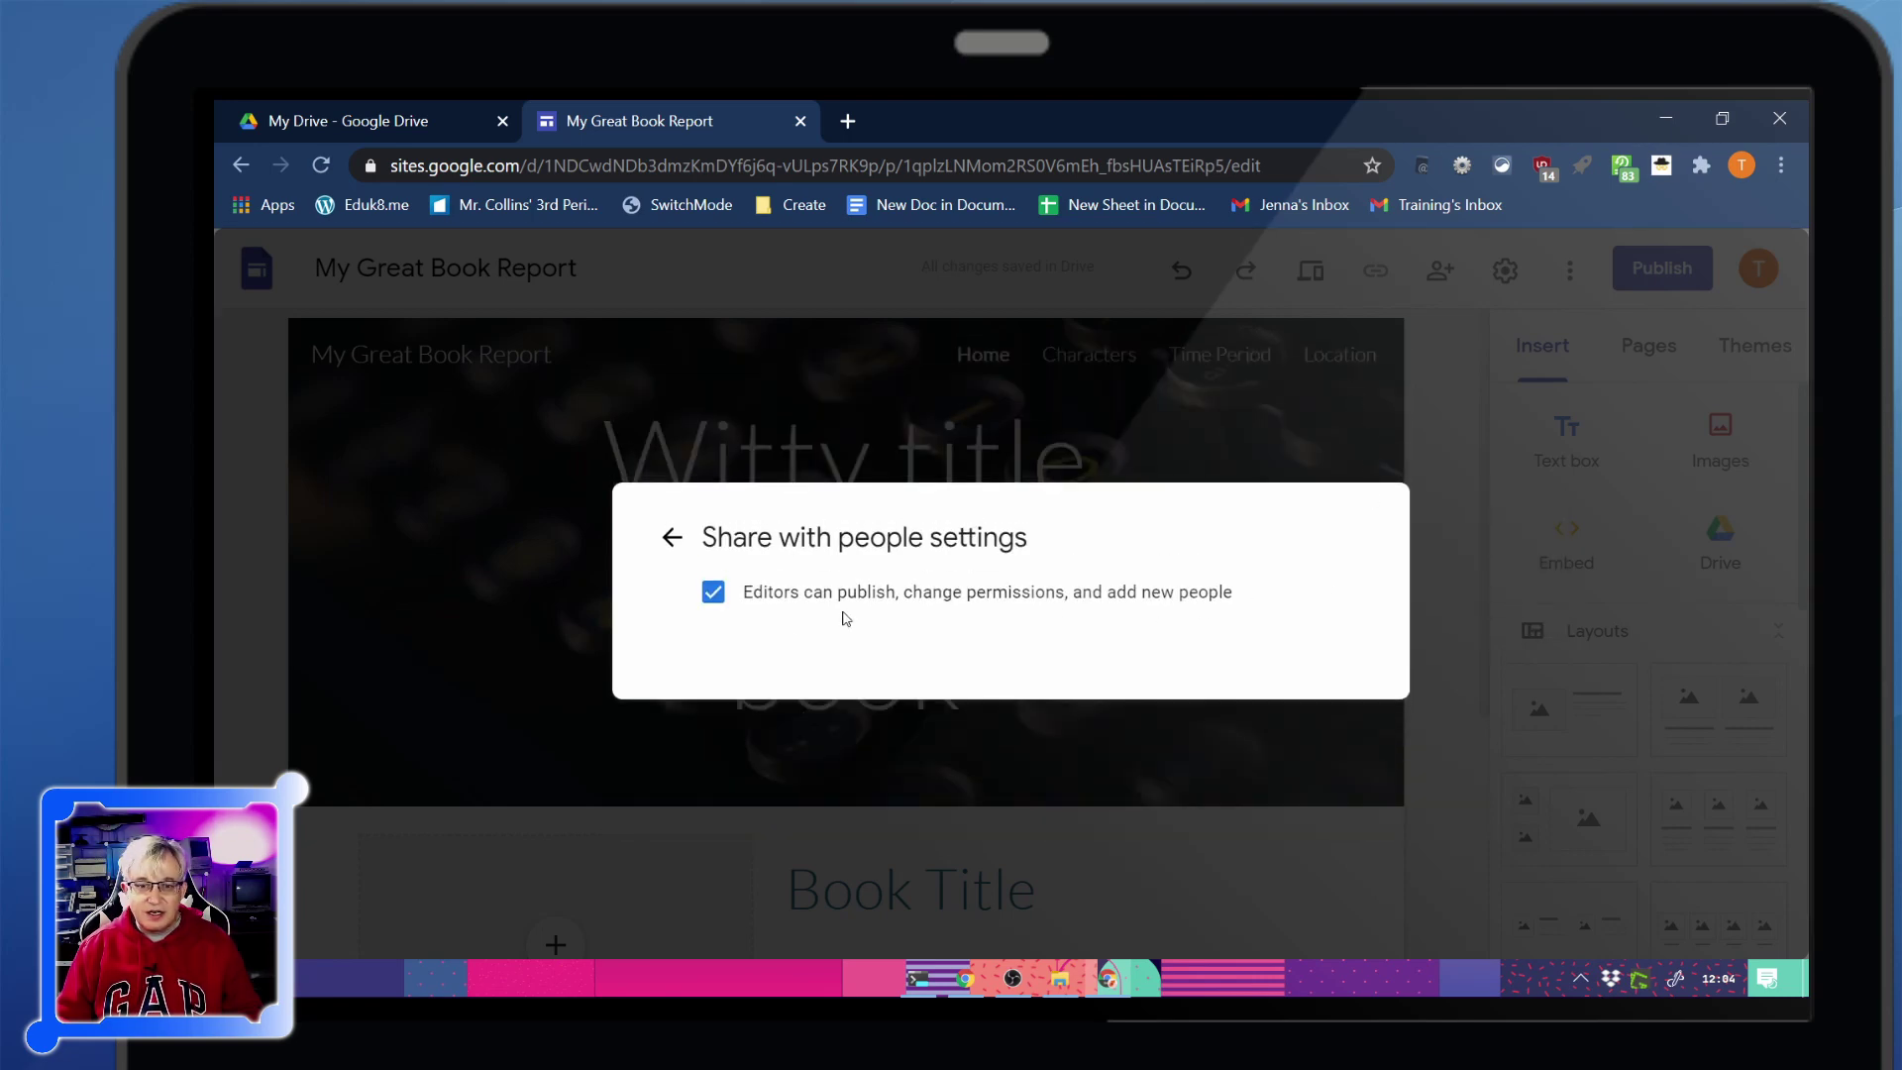
{"action": "left_click", "coordinate": [671, 540]}
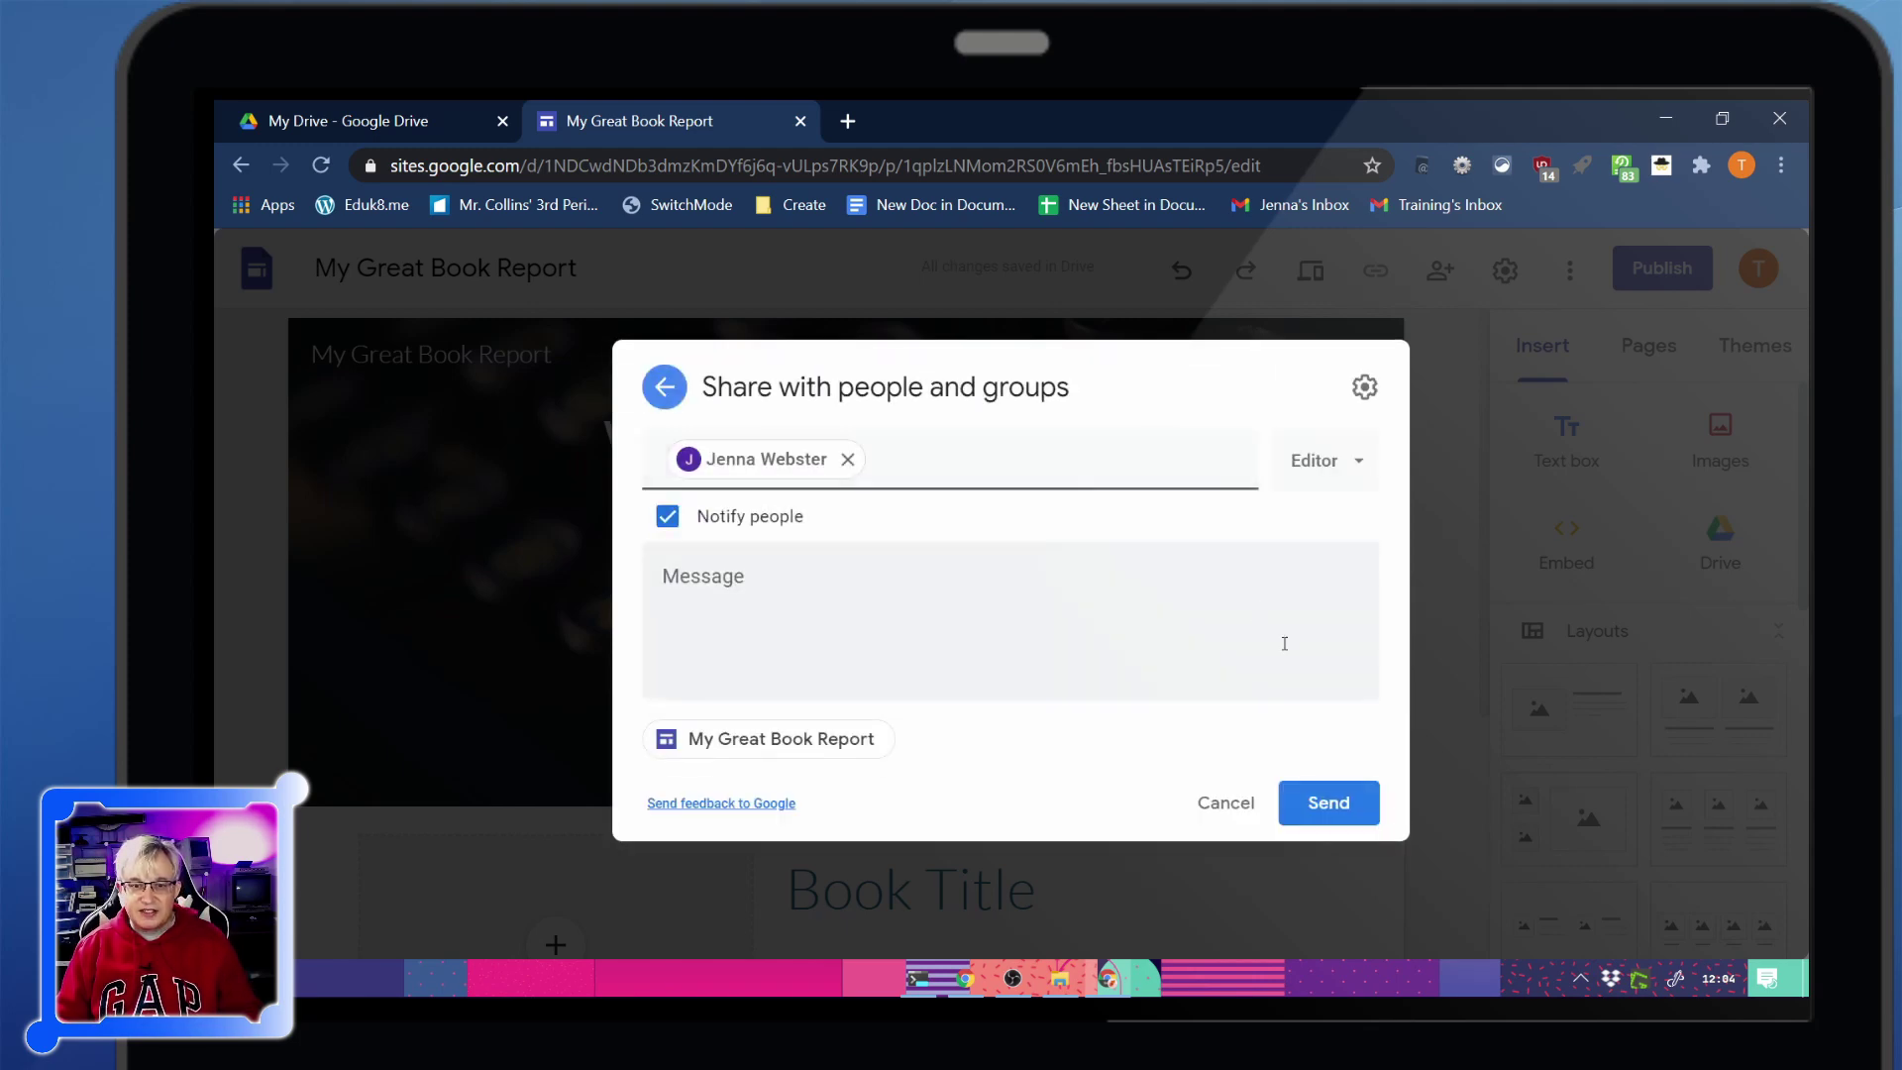
{"action": "left_click", "coordinate": [1228, 803]}
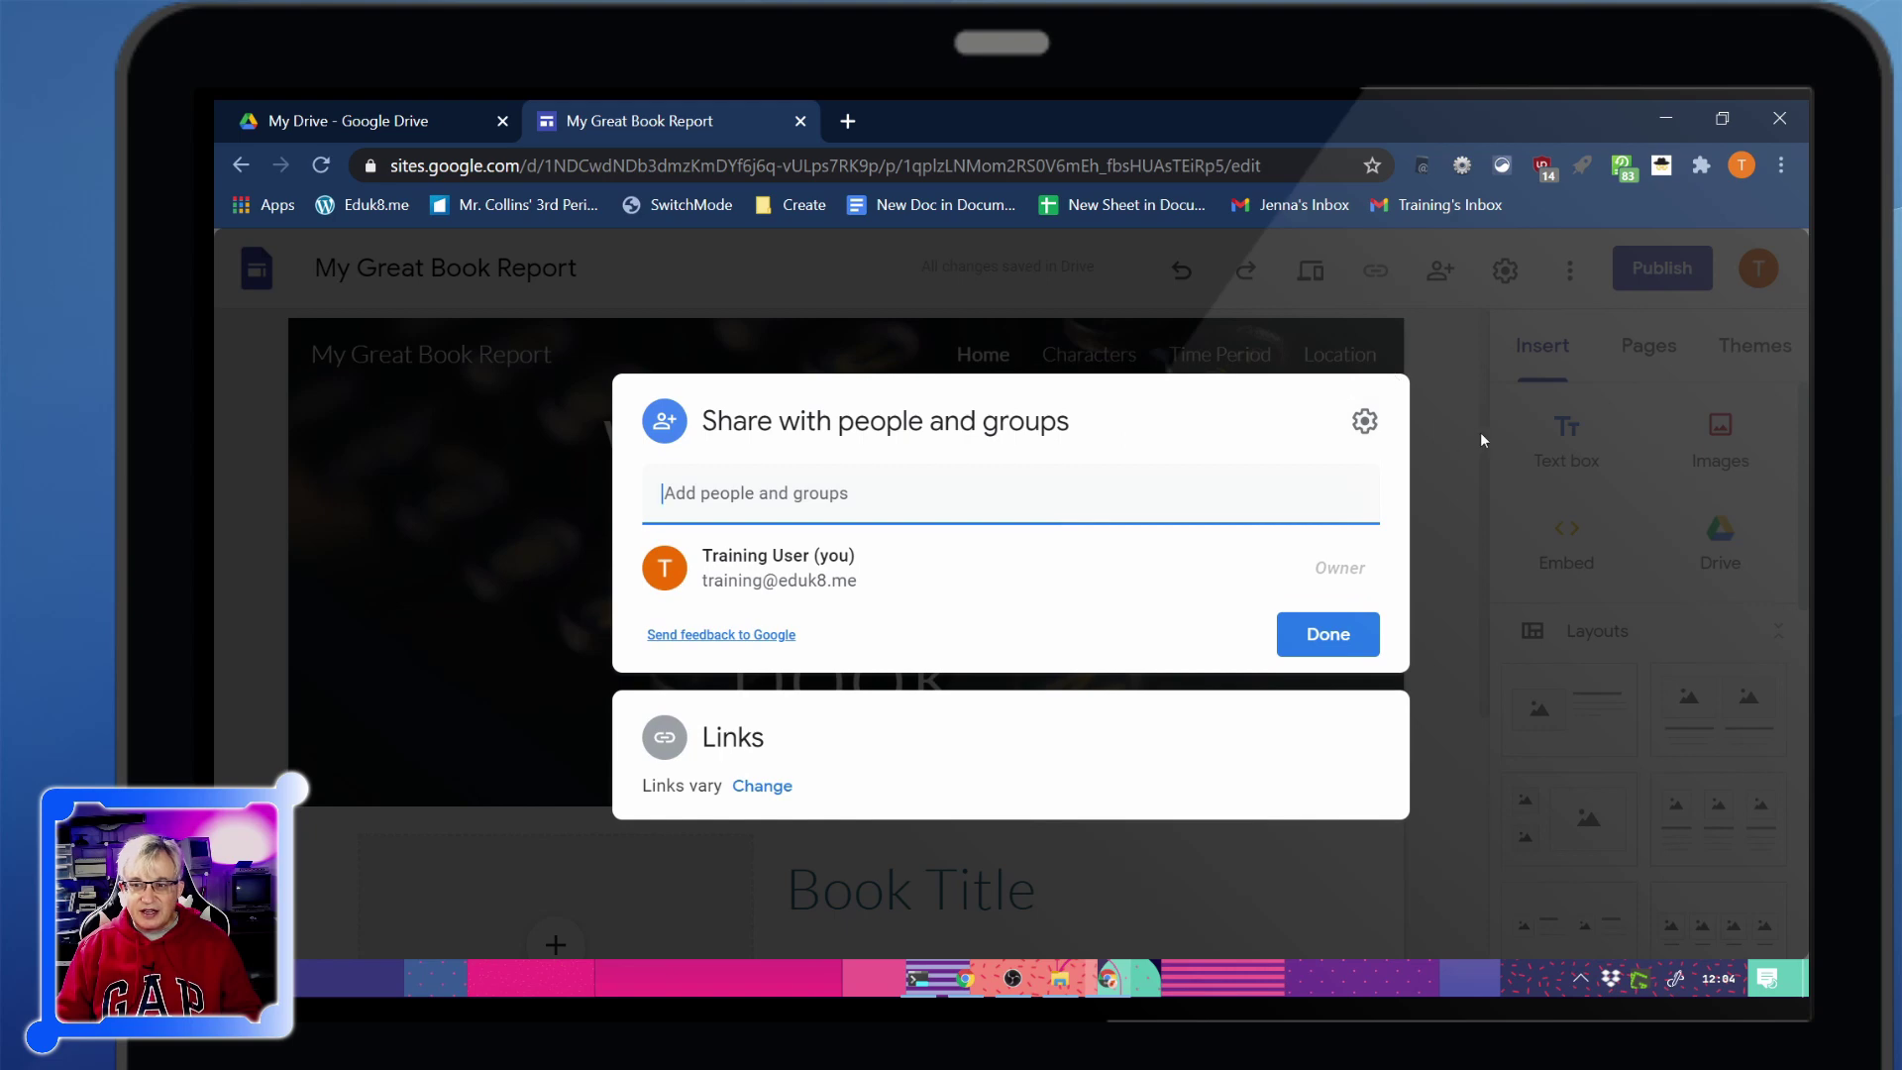
{"action": "left_click", "coordinate": [1328, 634]}
Switch to Google Drive, locate the My Great Book Report site in My Drive and open its sharing dialog
{"action": "left_click", "coordinate": [377, 123]}
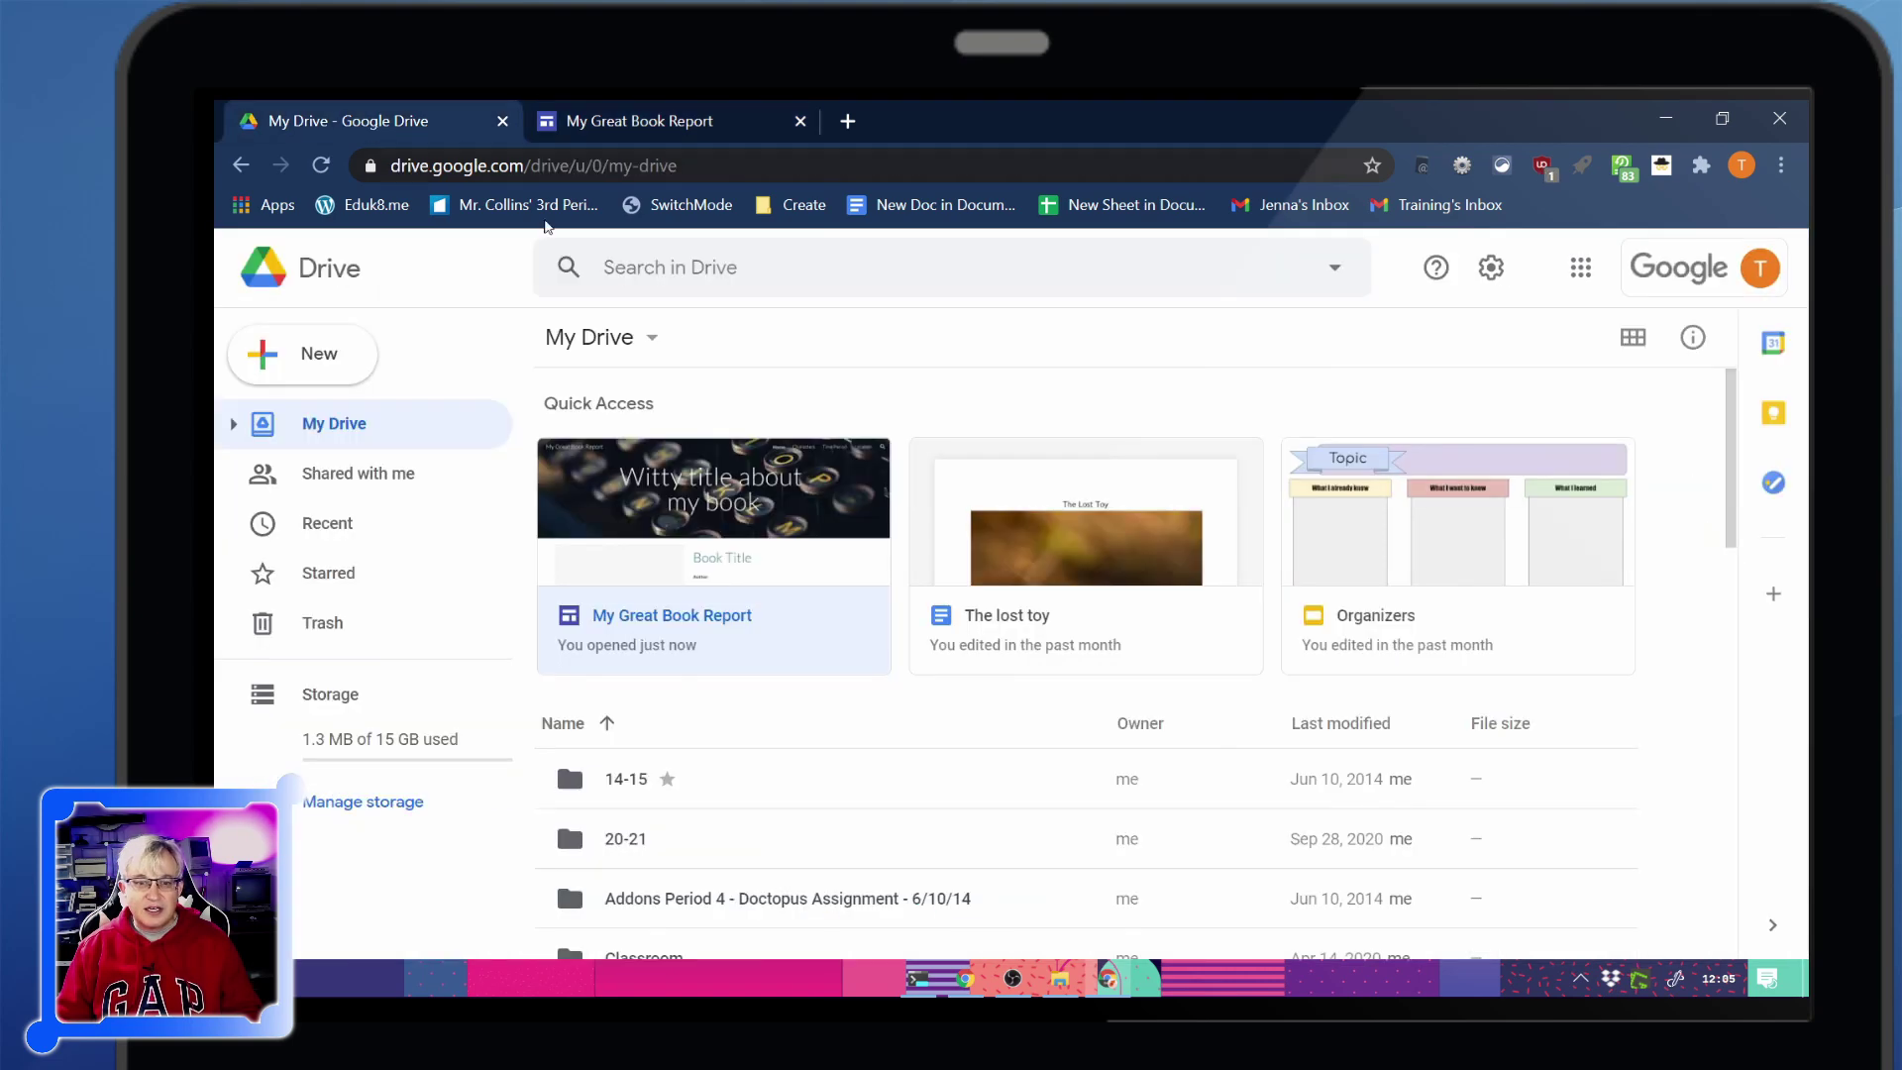
{"action": "scroll", "coordinate": [709, 626], "scroll_direction": "down", "scroll_amount": 6}
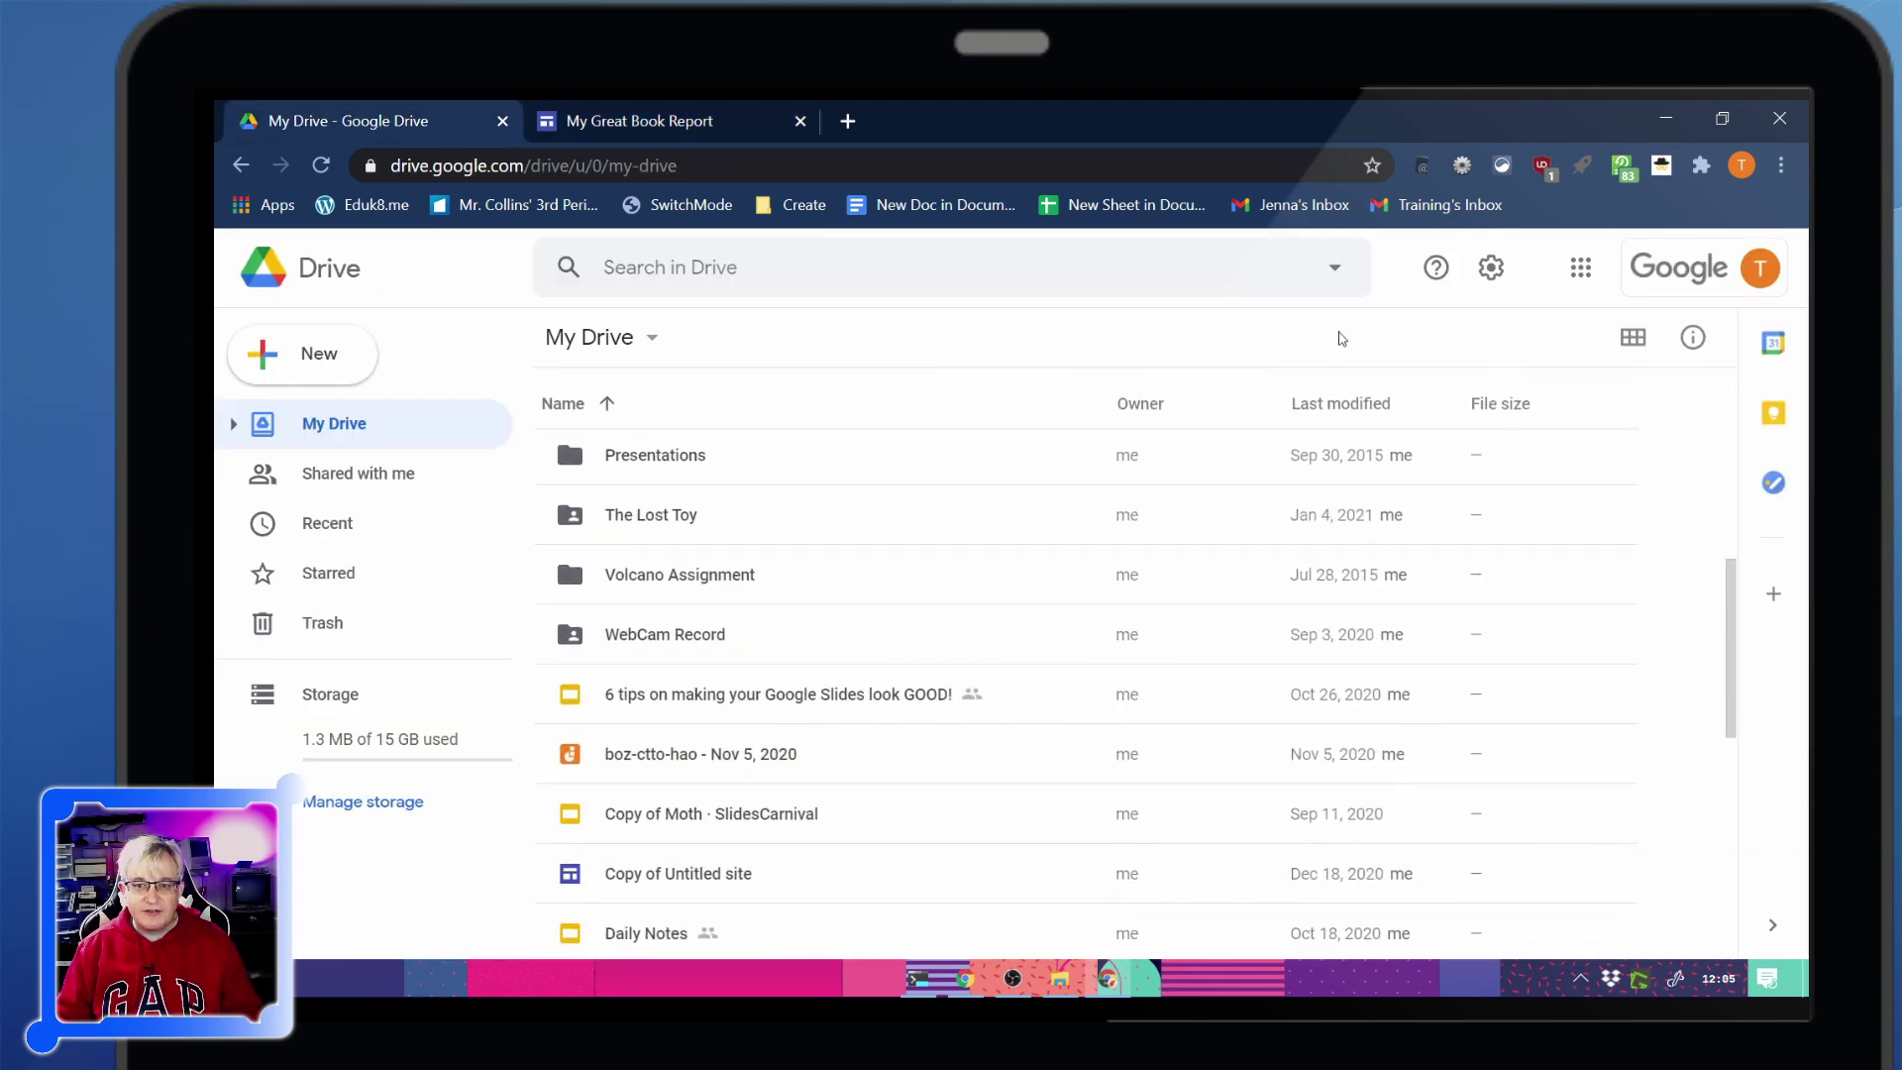
{"action": "scroll", "coordinate": [1432, 409], "scroll_direction": "up", "scroll_amount": 5}
{"action": "scroll", "coordinate": [1003, 565], "scroll_direction": "down", "scroll_amount": 10}
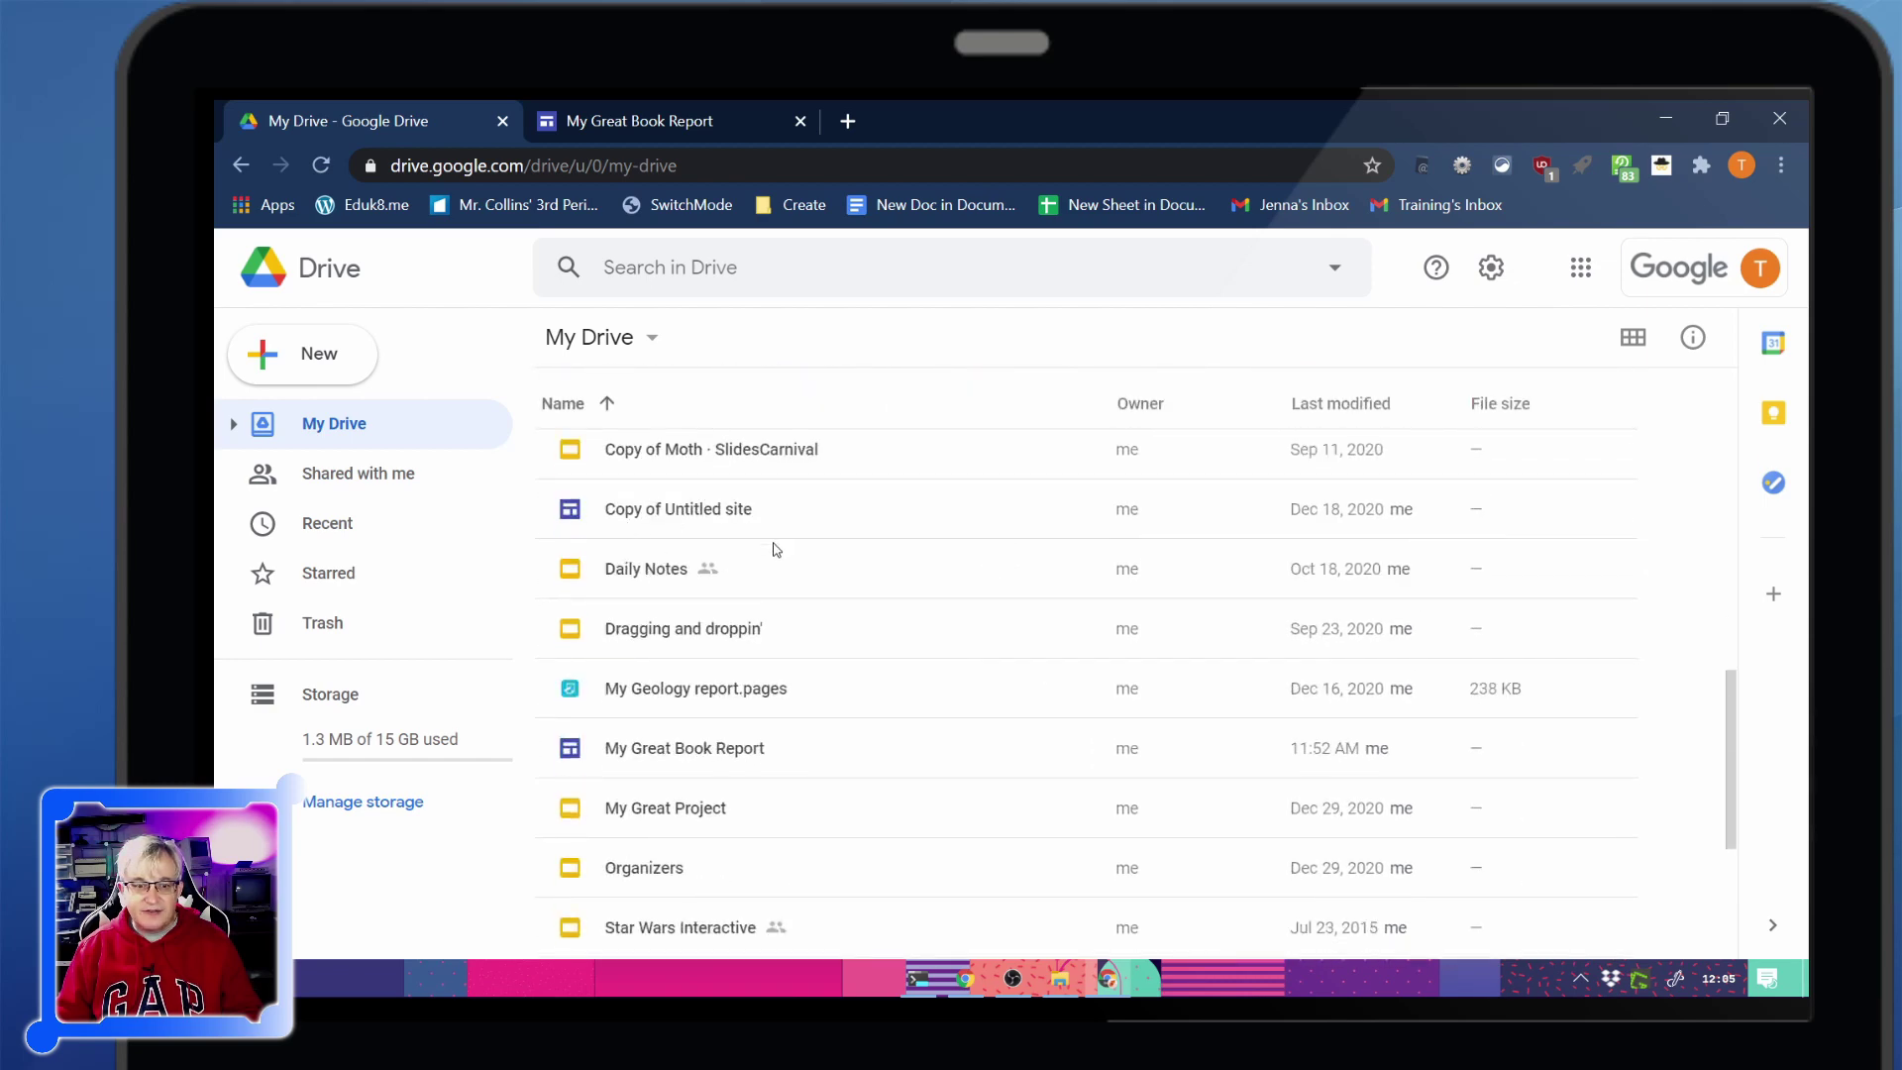
{"action": "left_click", "coordinate": [722, 755]}
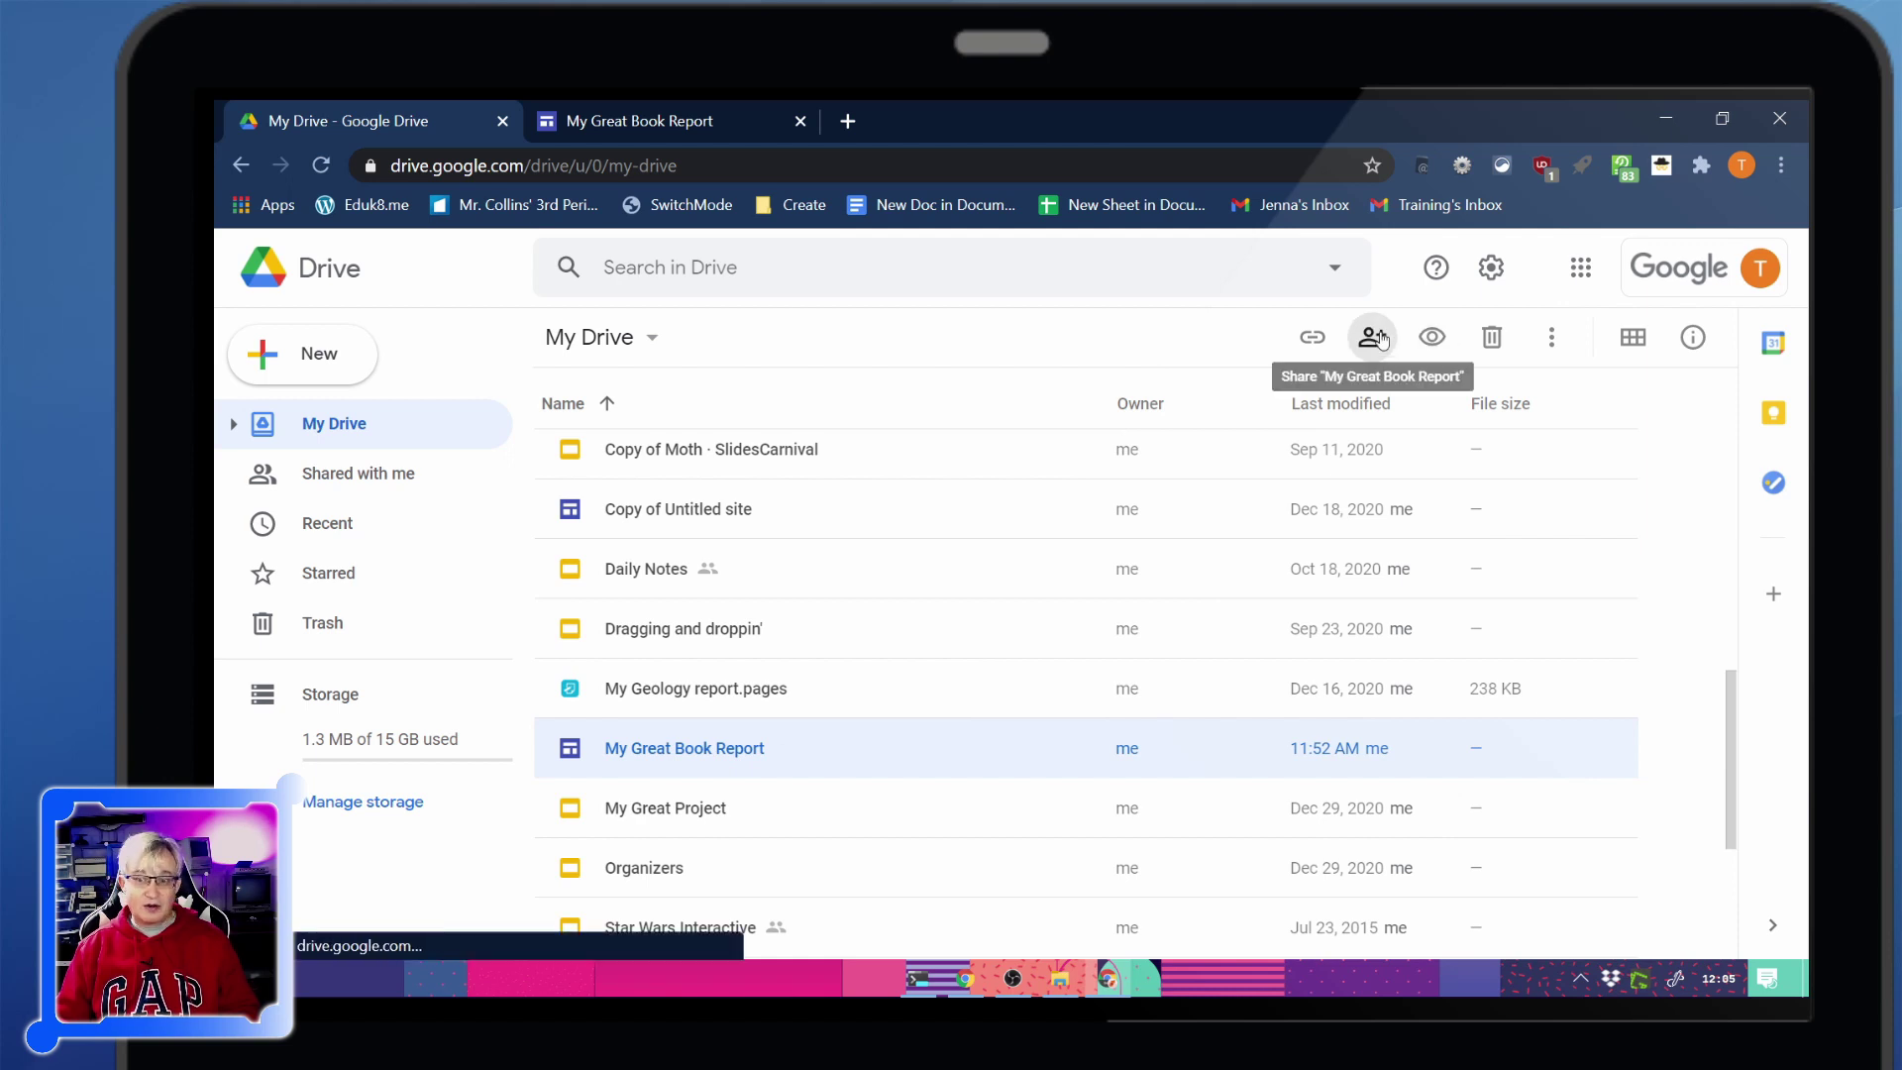
{"action": "left_click", "coordinate": [1384, 340]}
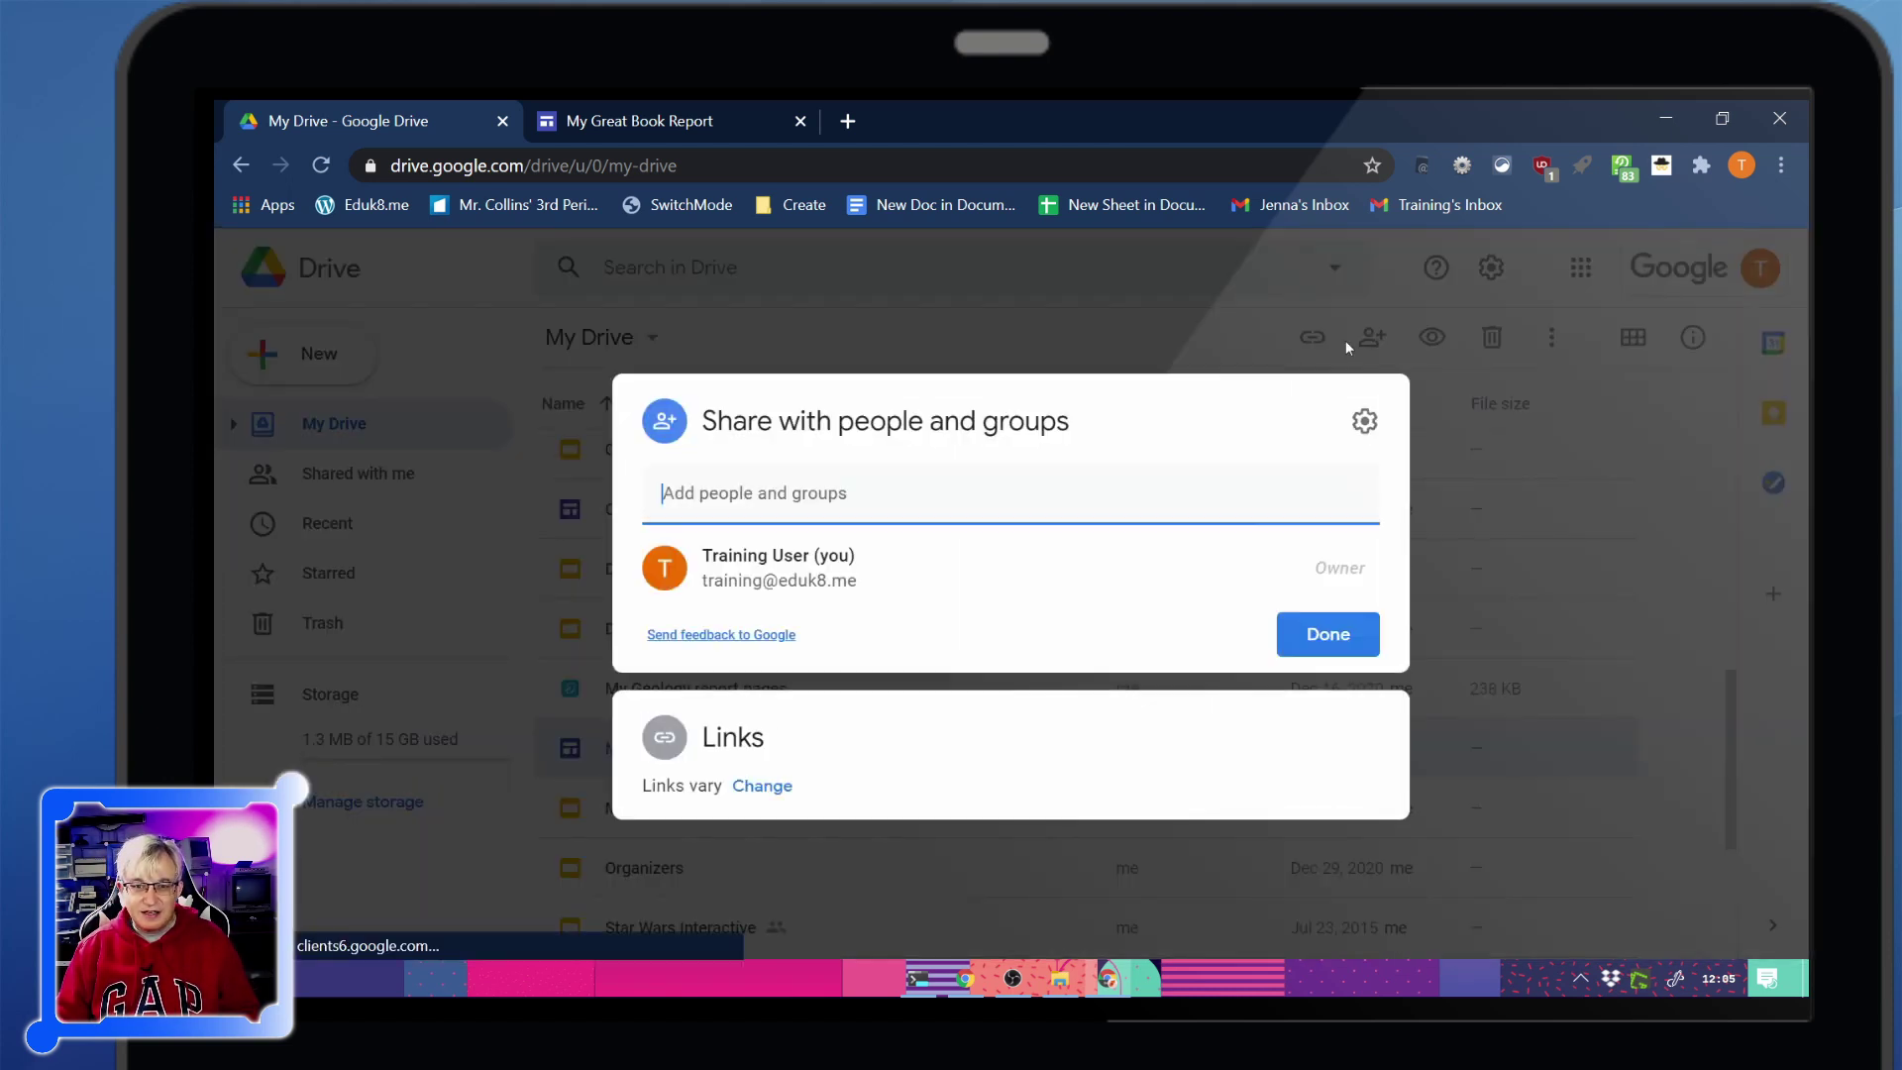
Add a collaborator by name to the share, and check the available roles and the editor permission settings
{"action": "left_click", "coordinate": [1046, 513]}
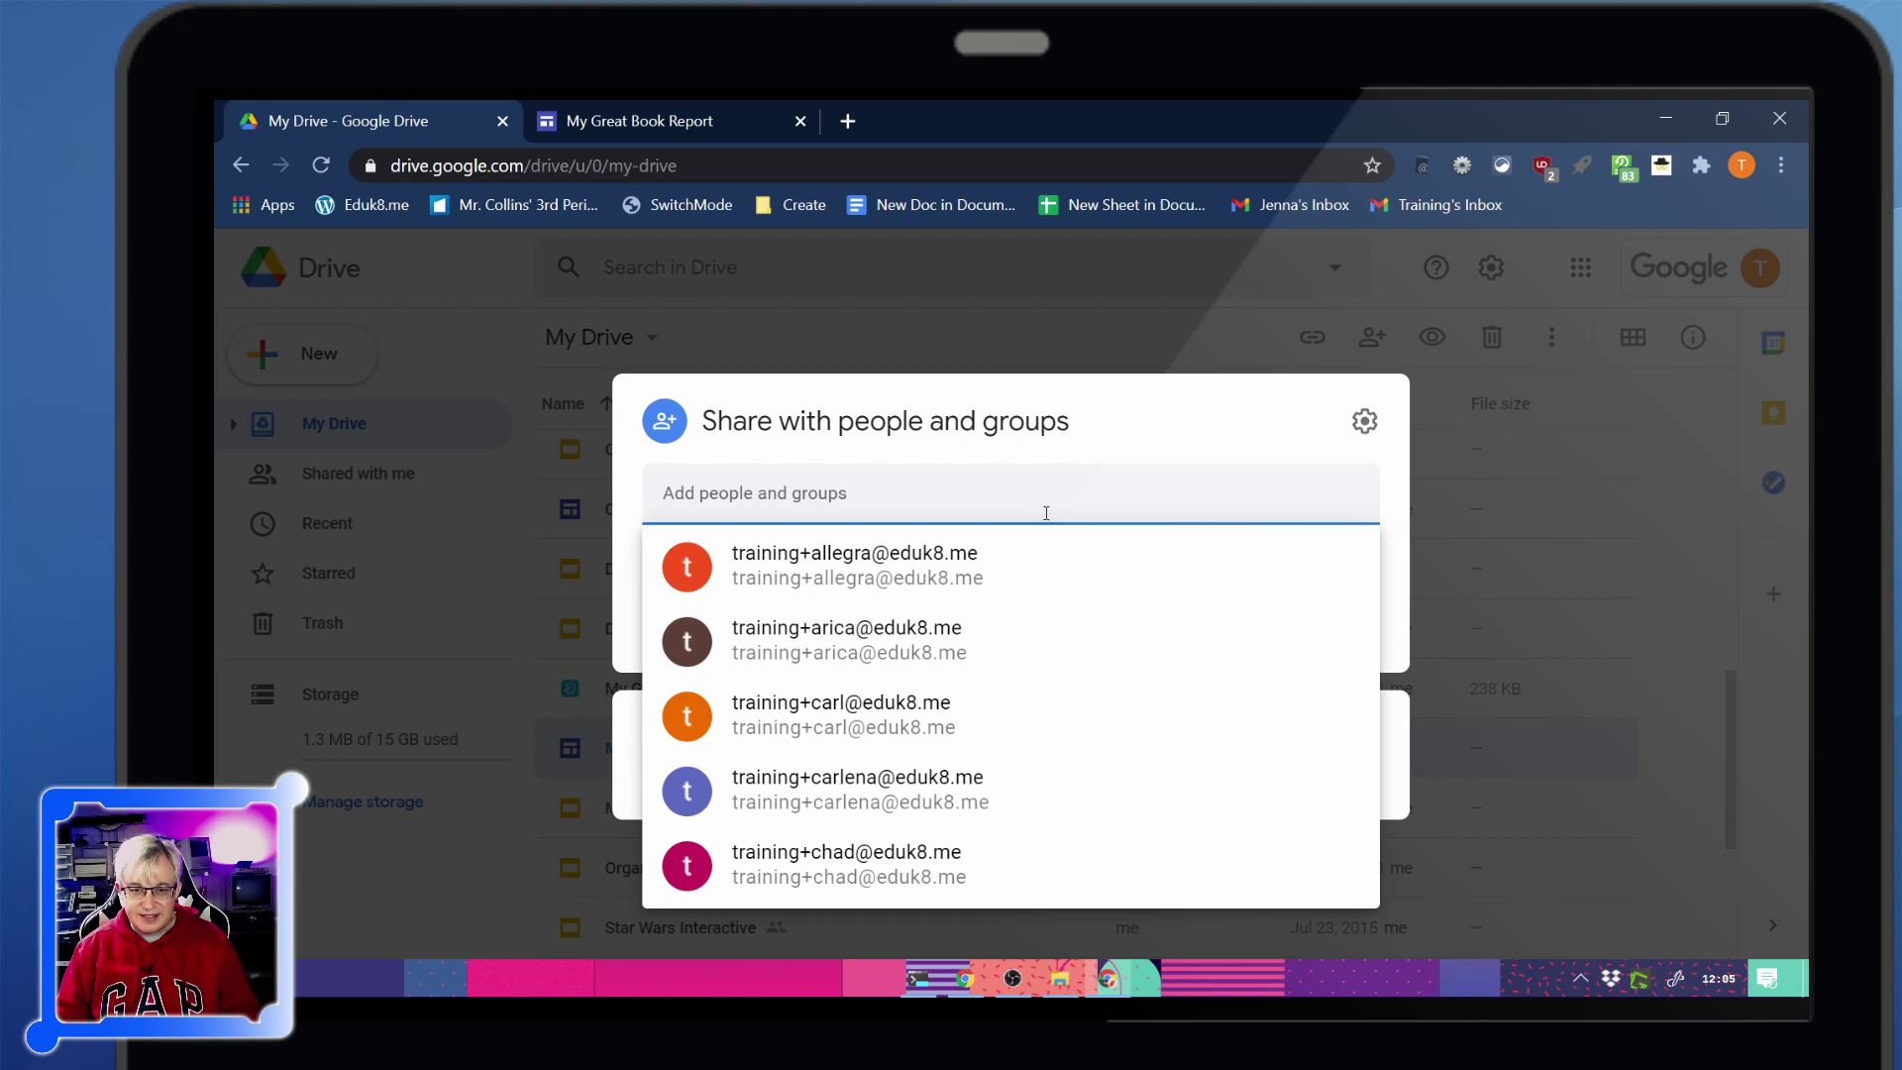
{"action": "type", "text": "jenna"}
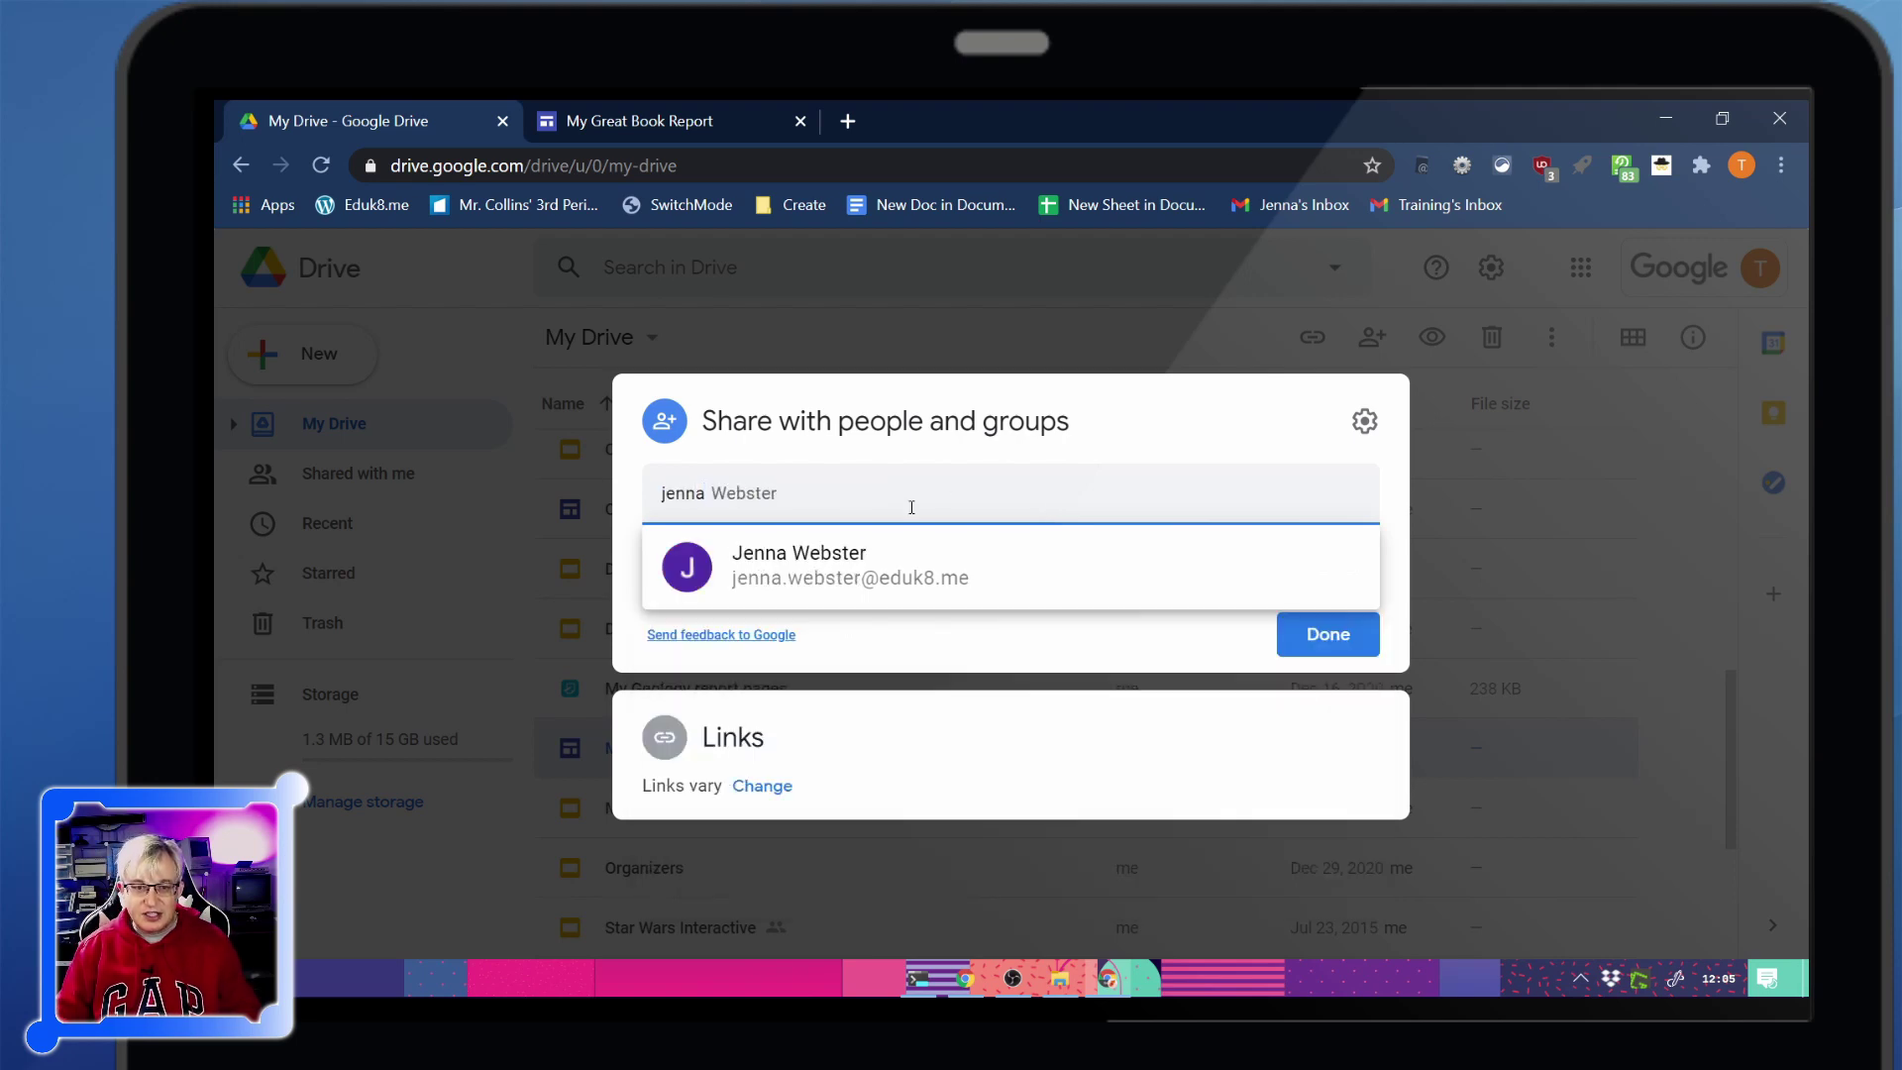
{"action": "left_click", "coordinate": [896, 565]}
{"action": "left_click", "coordinate": [1370, 477]}
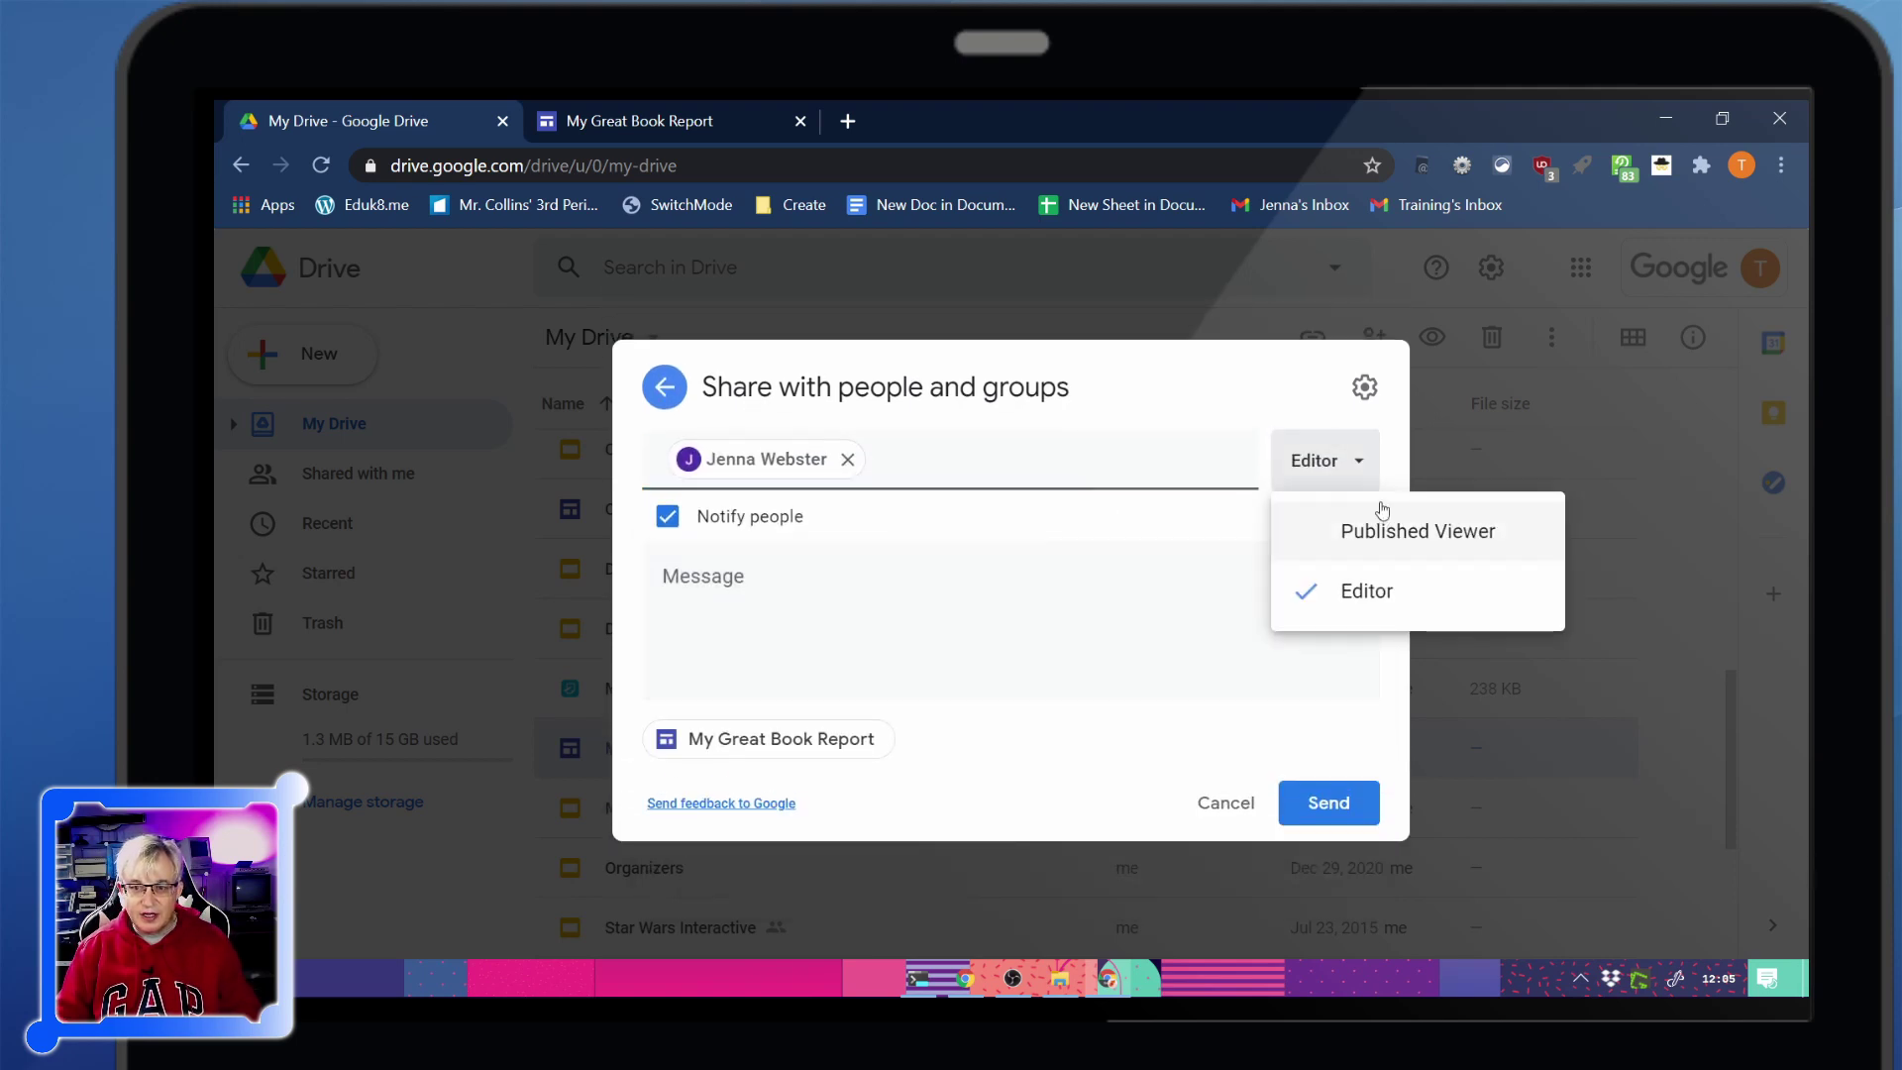
{"action": "left_click", "coordinate": [1323, 482]}
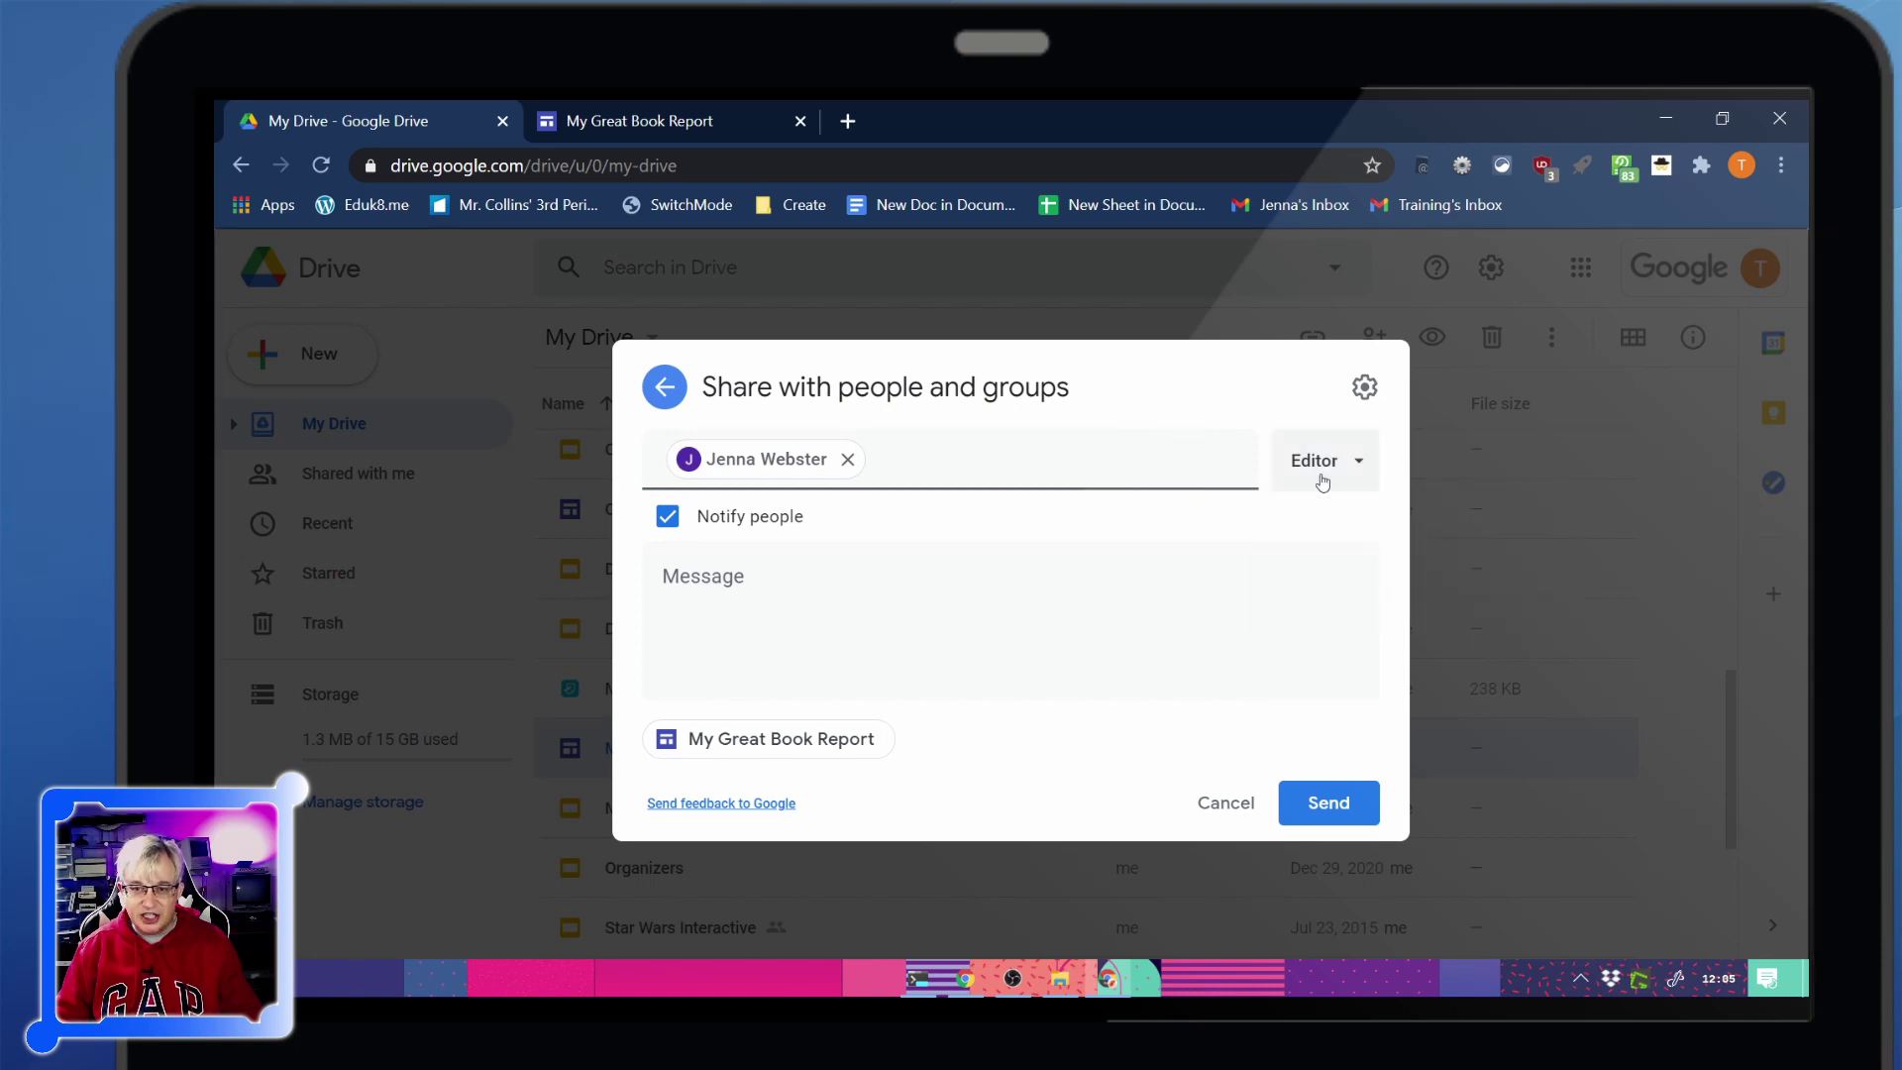
{"action": "left_click", "coordinate": [1364, 388]}
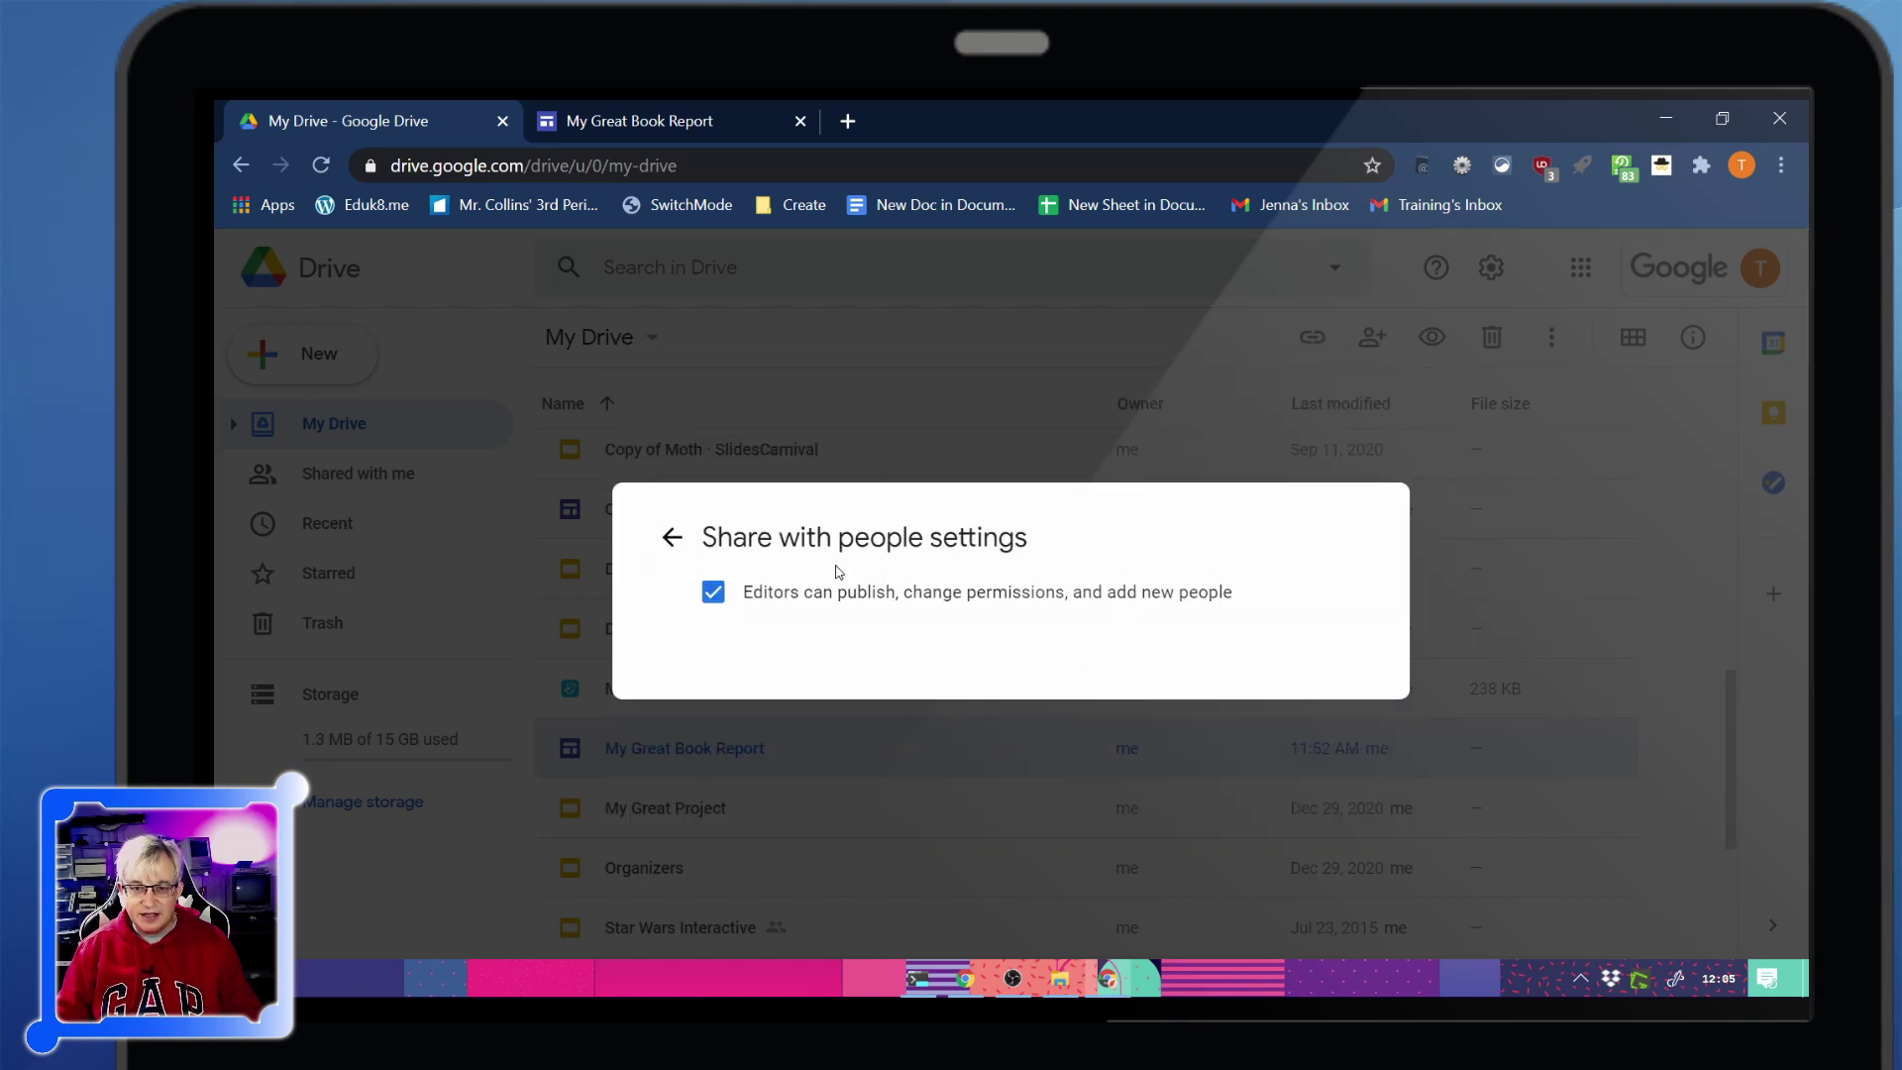
{"action": "left_click", "coordinate": [673, 538]}
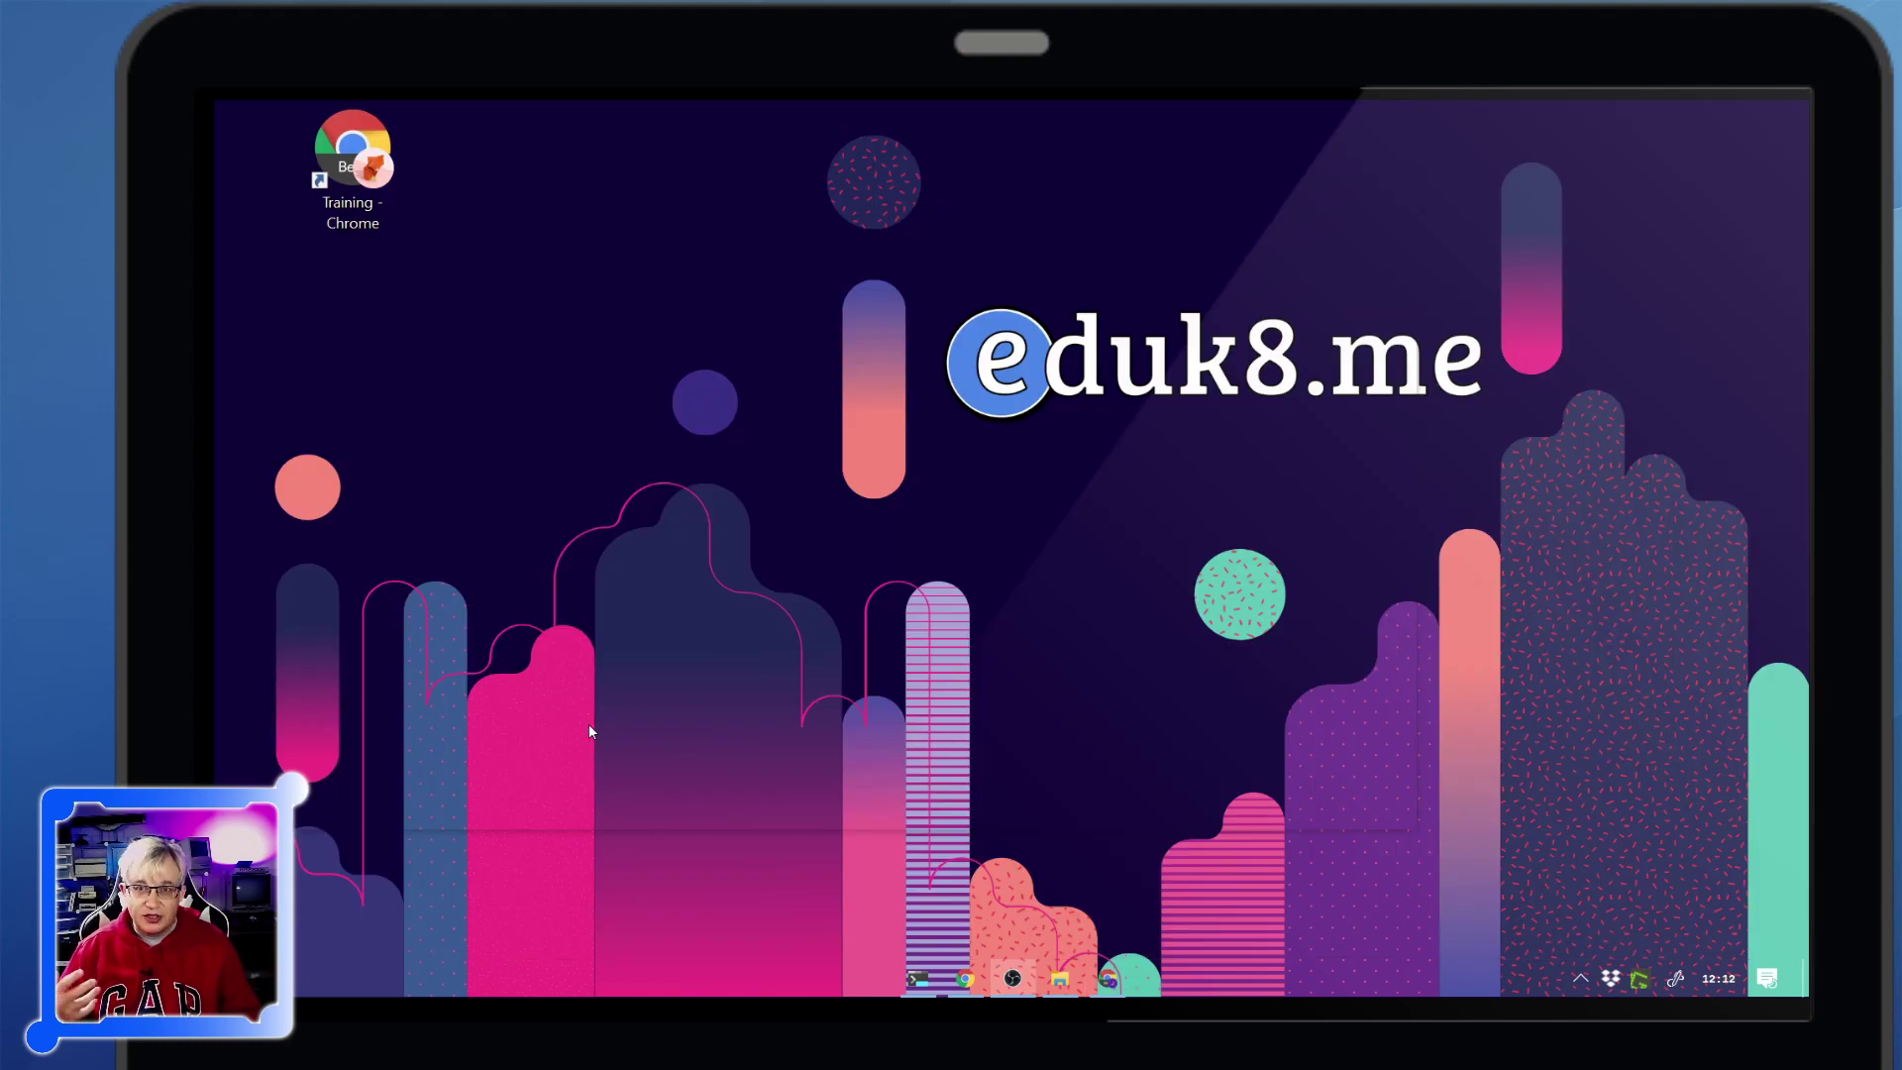
Launch the Training Chrome profile and open the classwork of the Starship maintenance and upkeep class in Google Classroom
{"action": "double_click", "coordinate": [352, 158]}
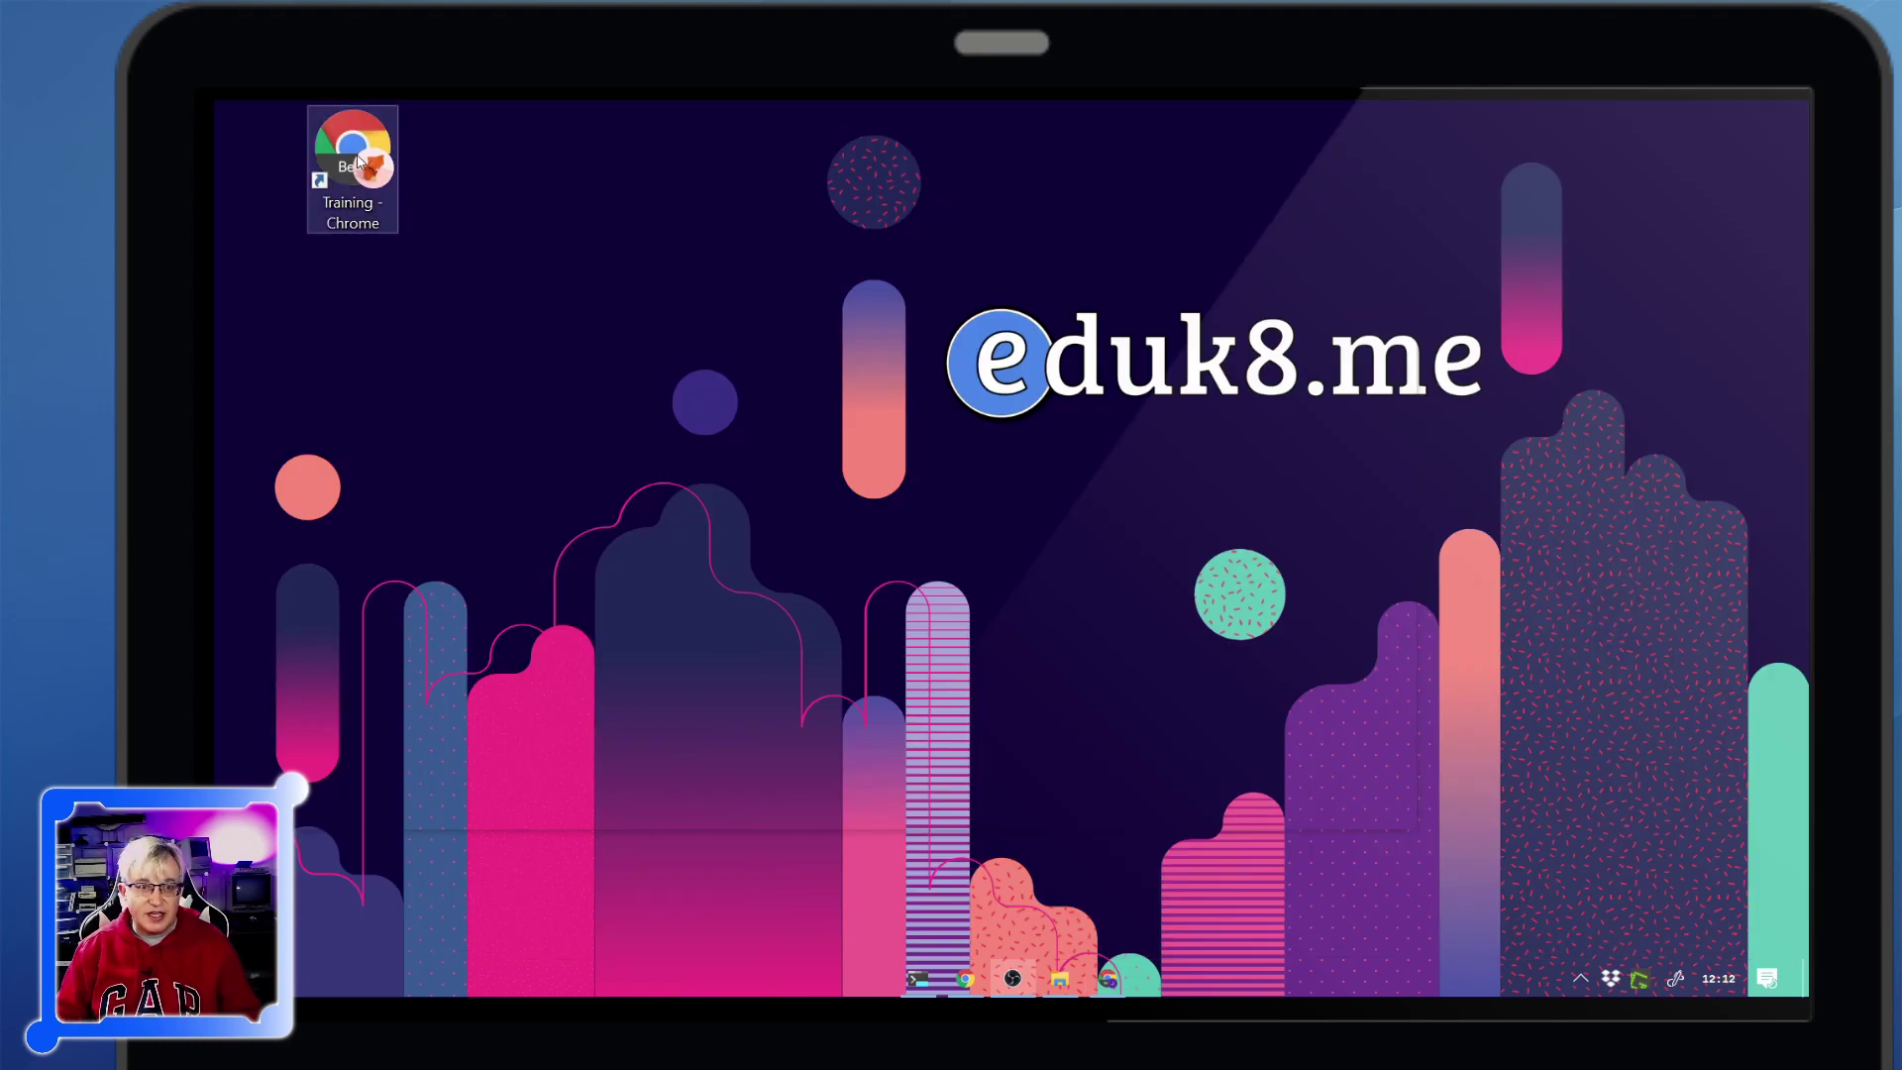
{"action": "left_click", "coordinate": [1211, 145]}
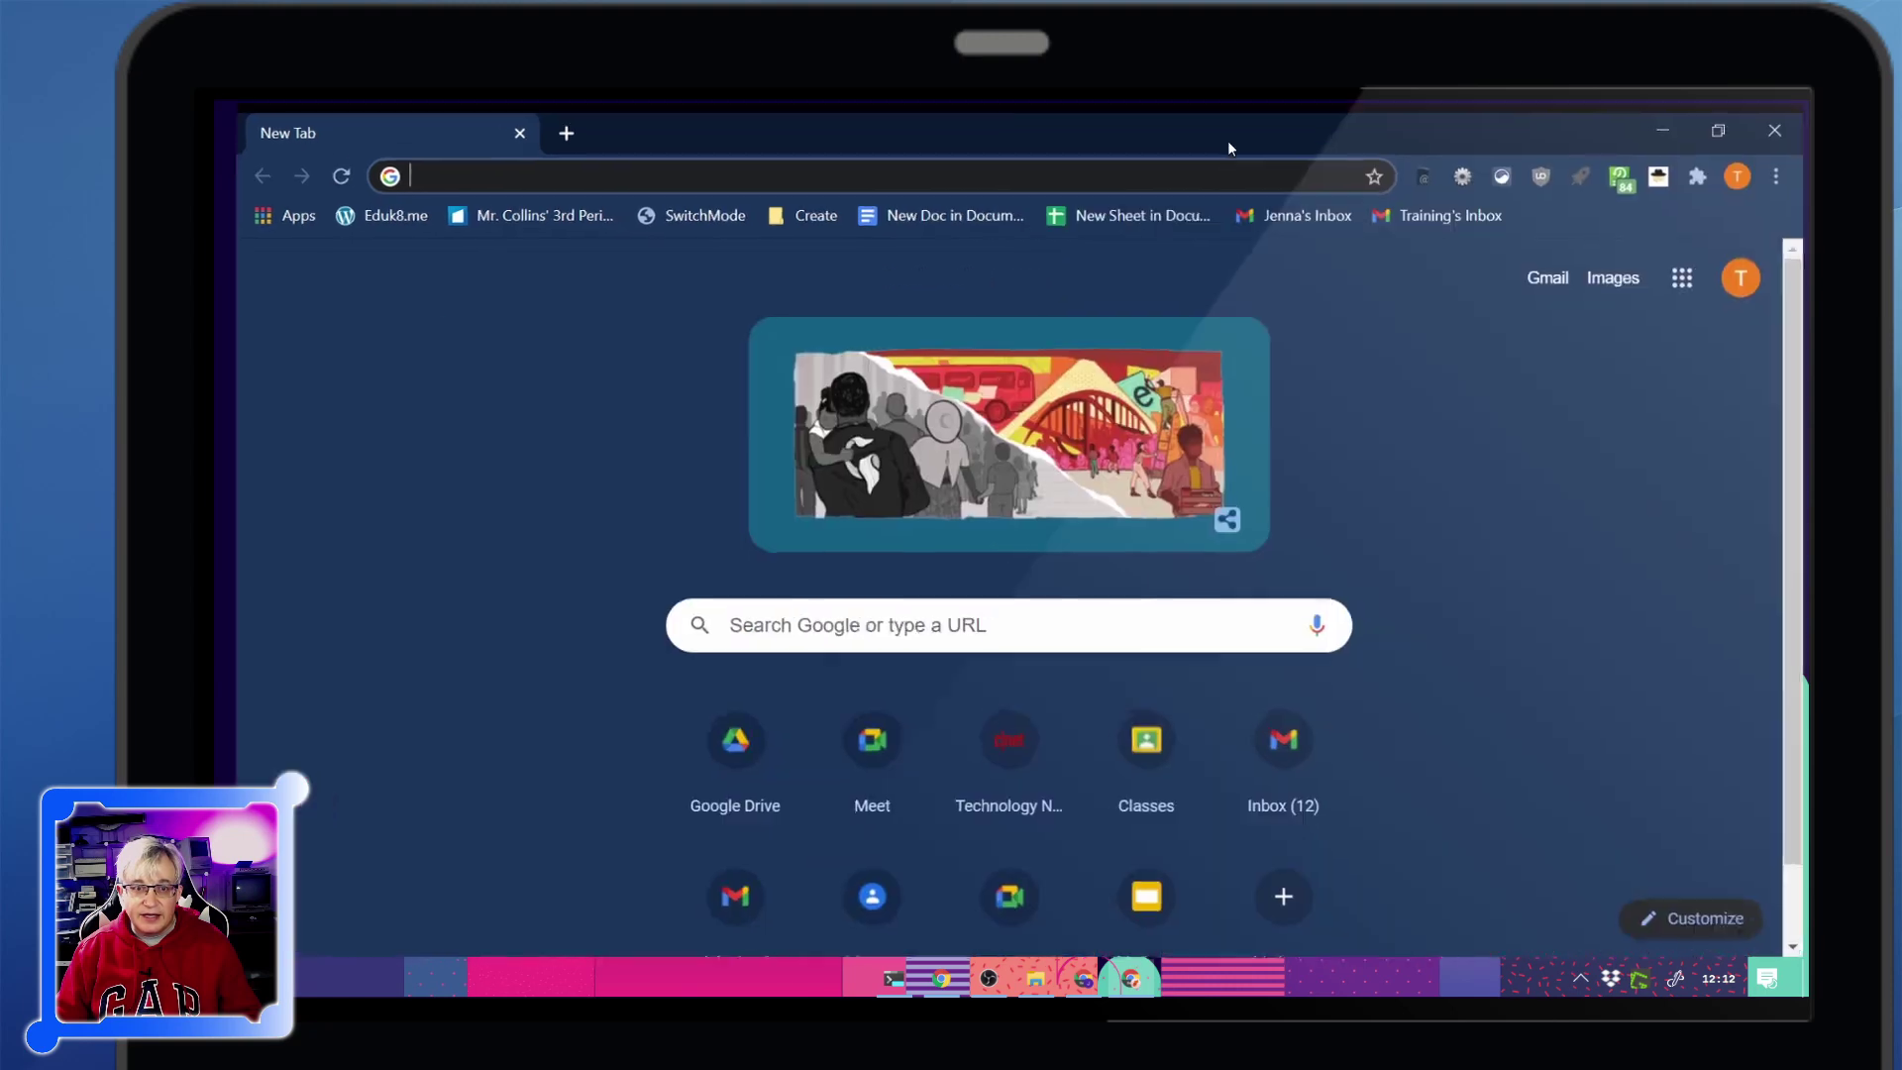
{"action": "left_click", "coordinate": [1176, 797]}
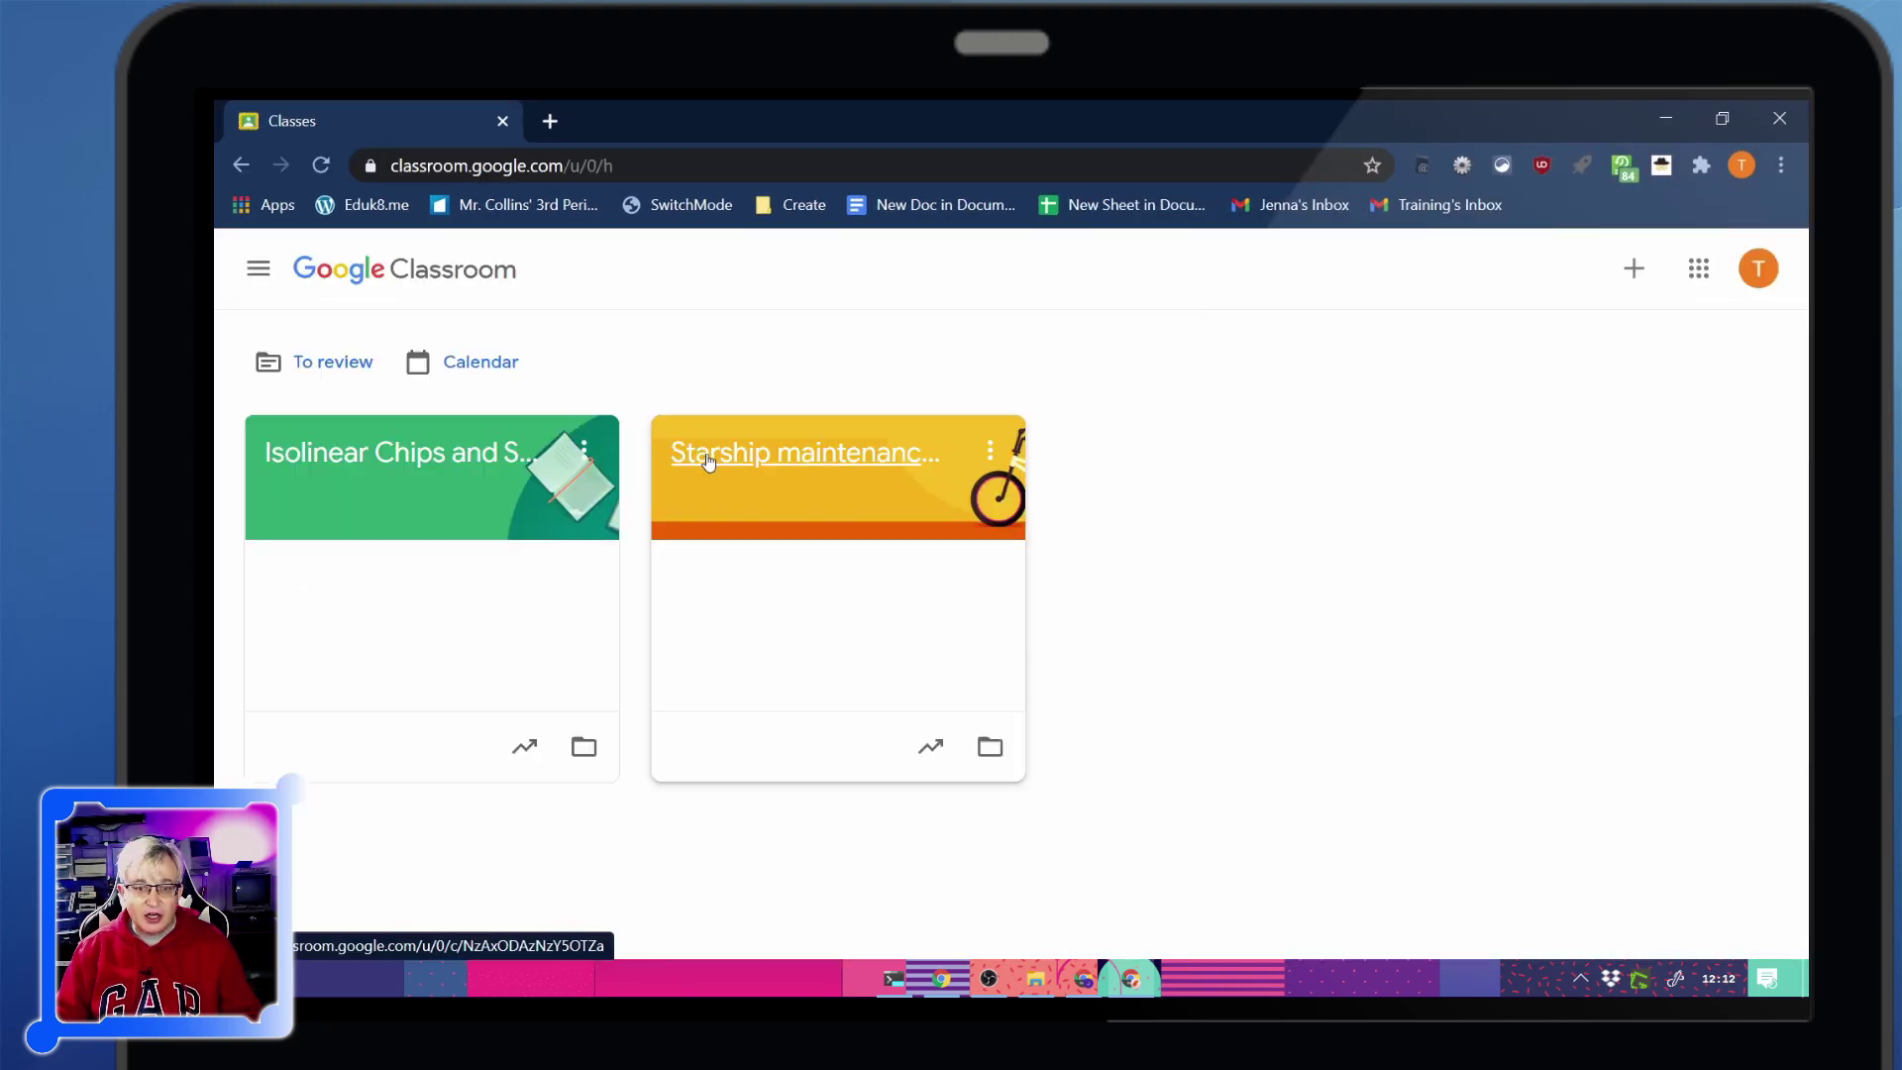
{"action": "left_click", "coordinate": [813, 456]}
{"action": "left_click", "coordinate": [936, 268]}
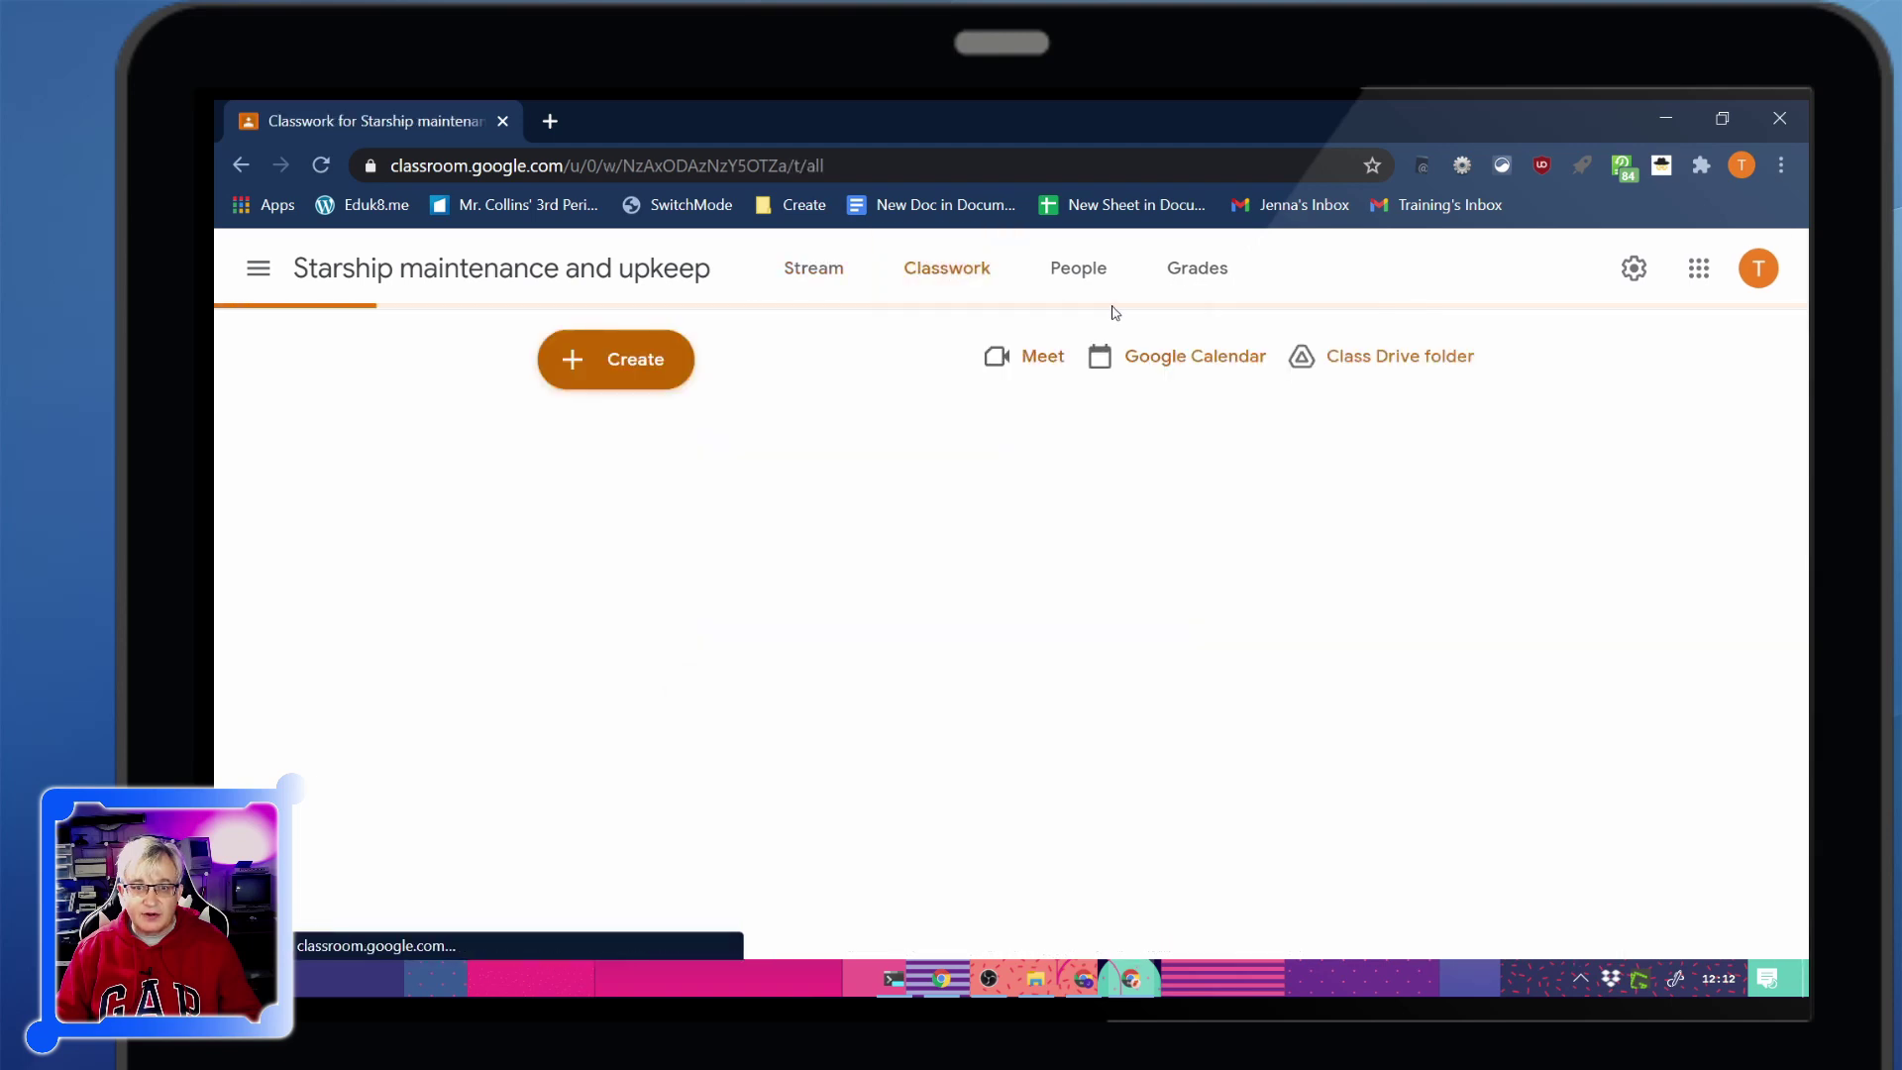
Create a new assignment titled "My Great Book Report"
{"action": "left_click", "coordinate": [561, 375]}
{"action": "left_click", "coordinate": [680, 439]}
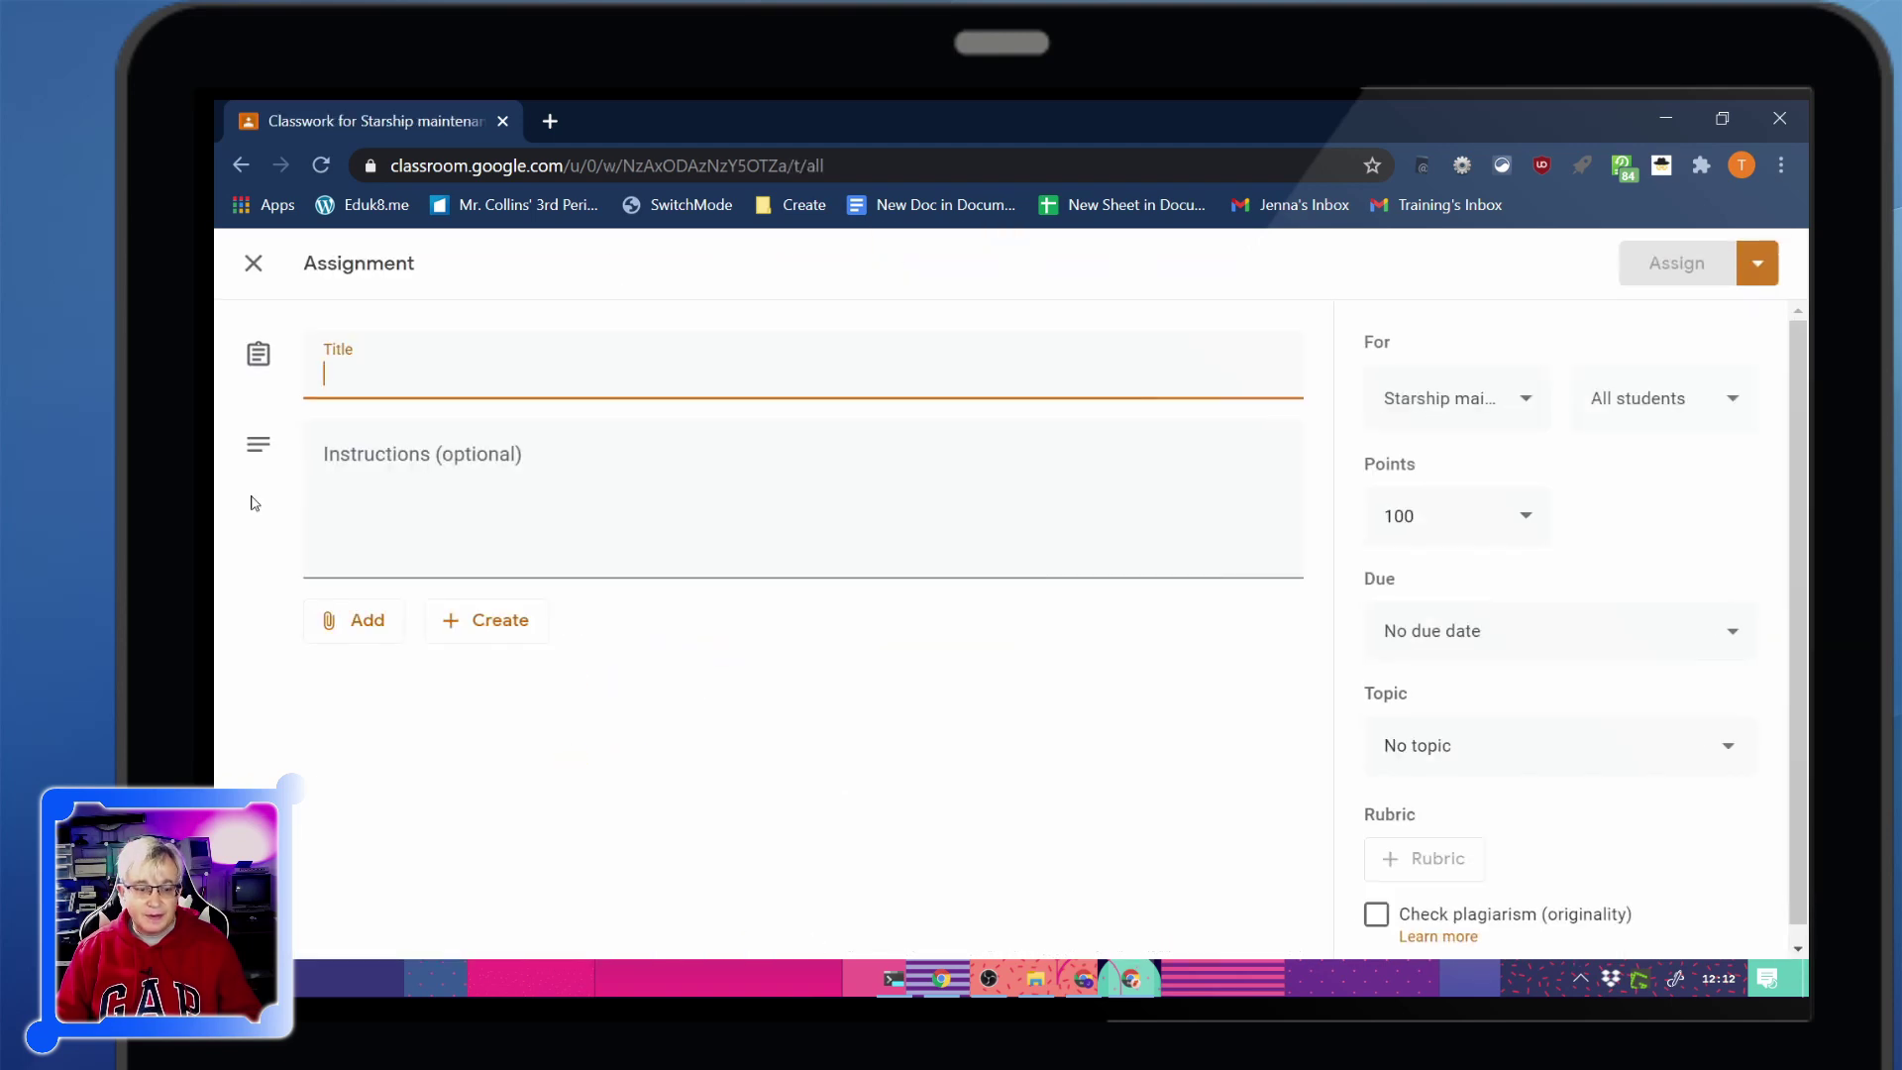
{"action": "type", "text": "My Great Book Report"}
Attach the My Great Book Report site from Google Drive to the assignment and check its student access options
{"action": "left_click", "coordinate": [354, 620]}
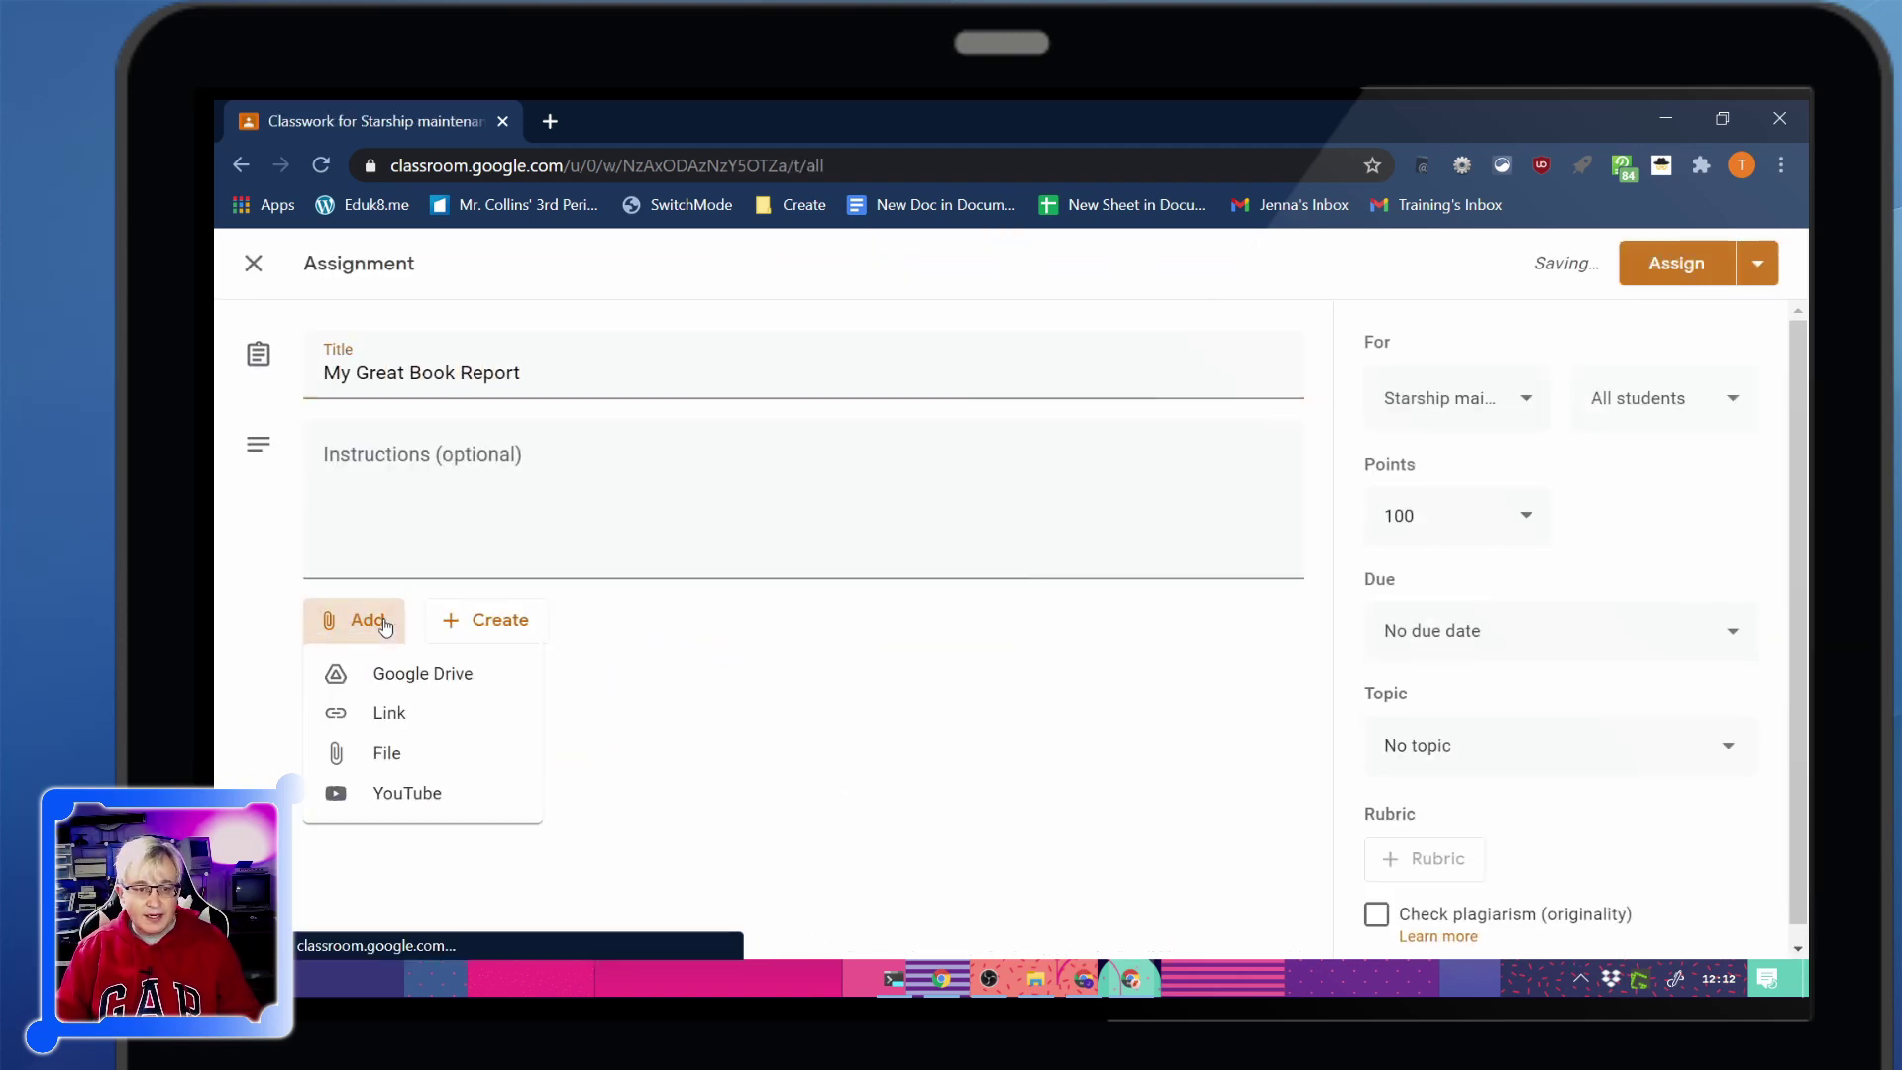
{"action": "left_click", "coordinate": [401, 669]}
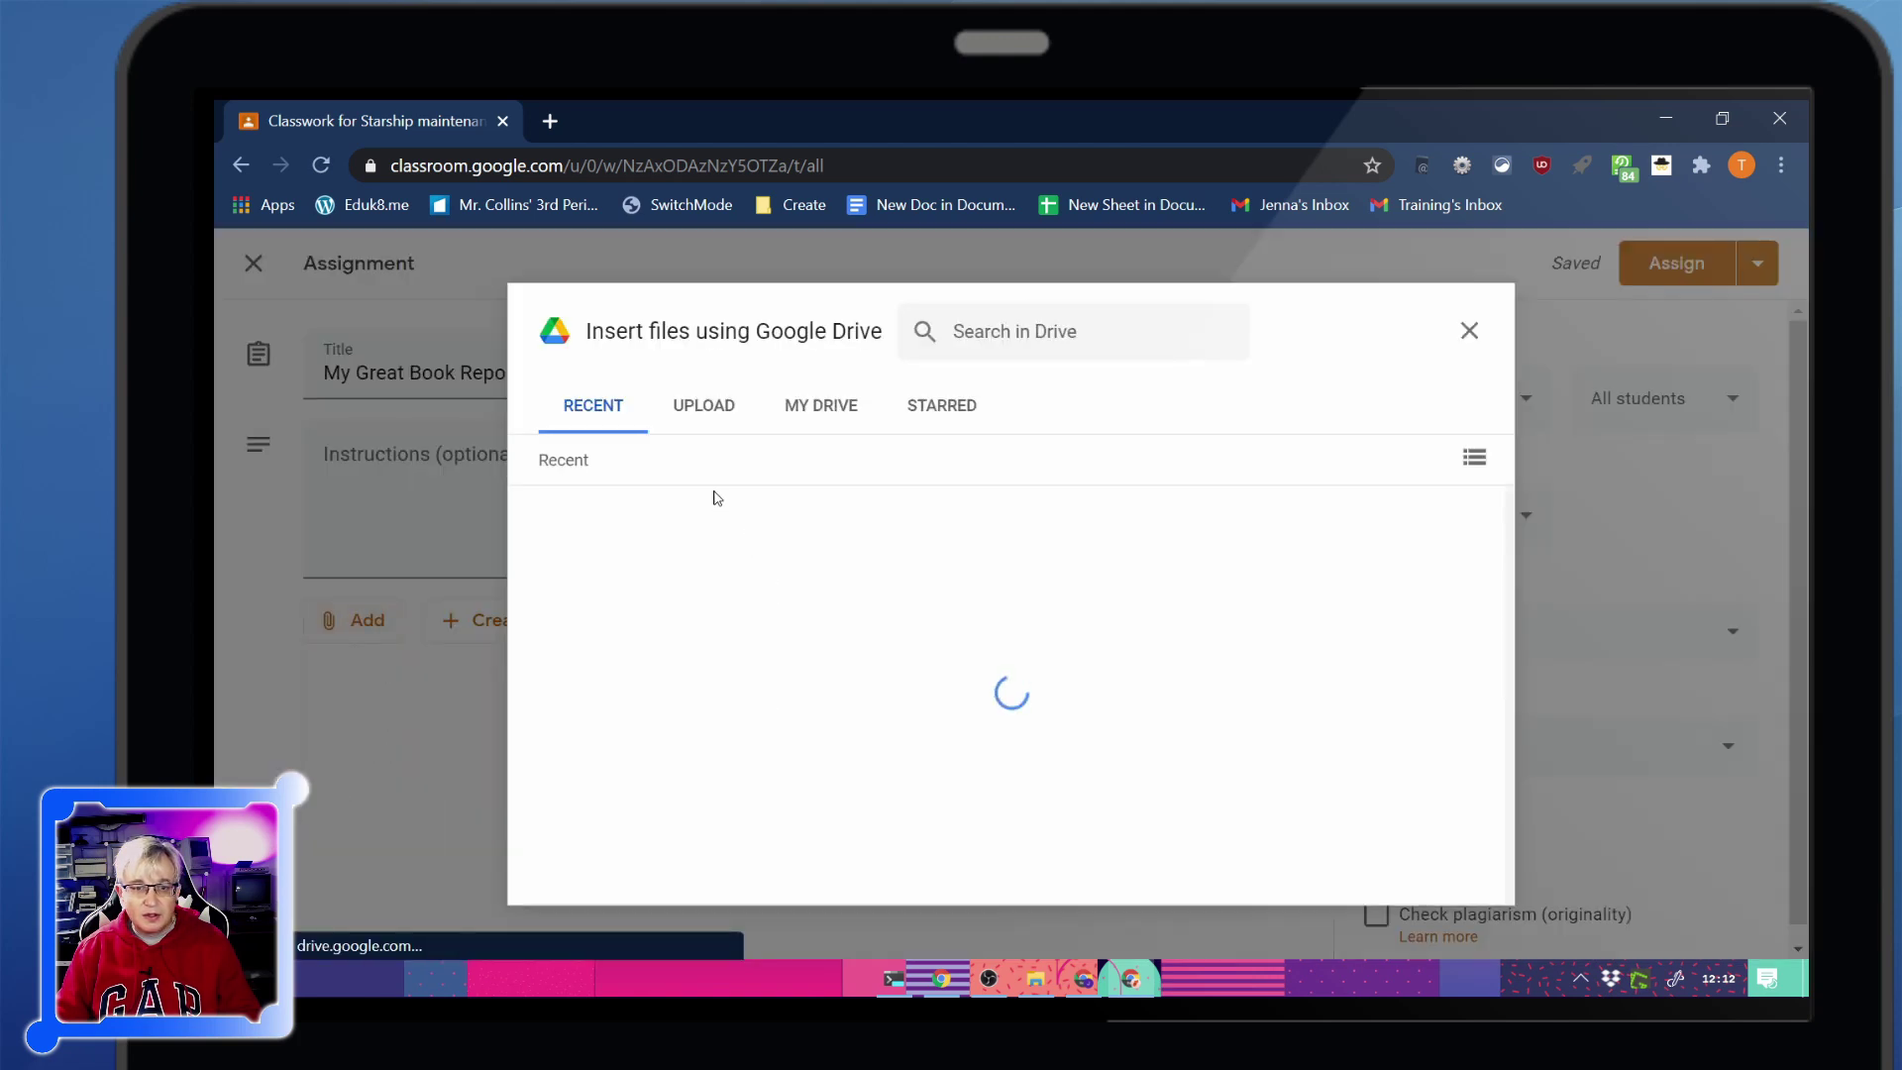
{"action": "left_click", "coordinate": [654, 670]}
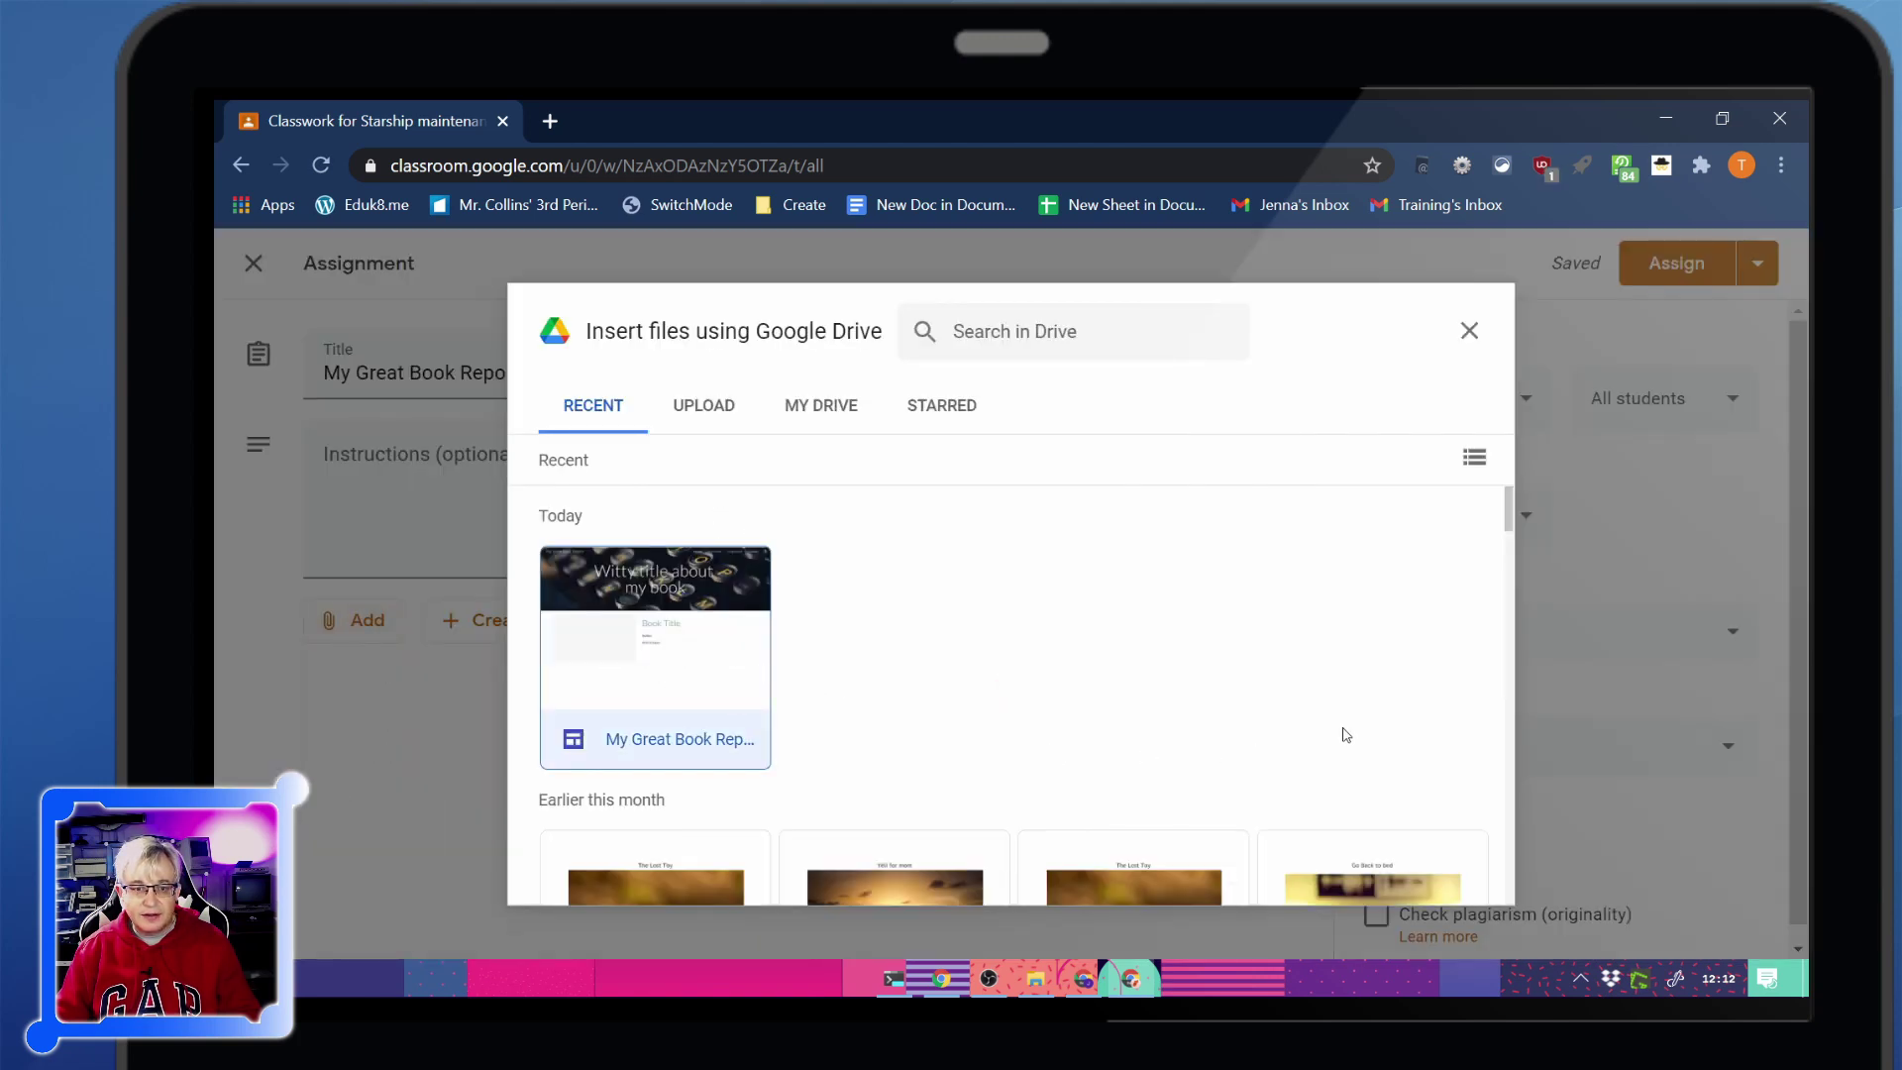
{"action": "left_click", "coordinate": [1484, 889]}
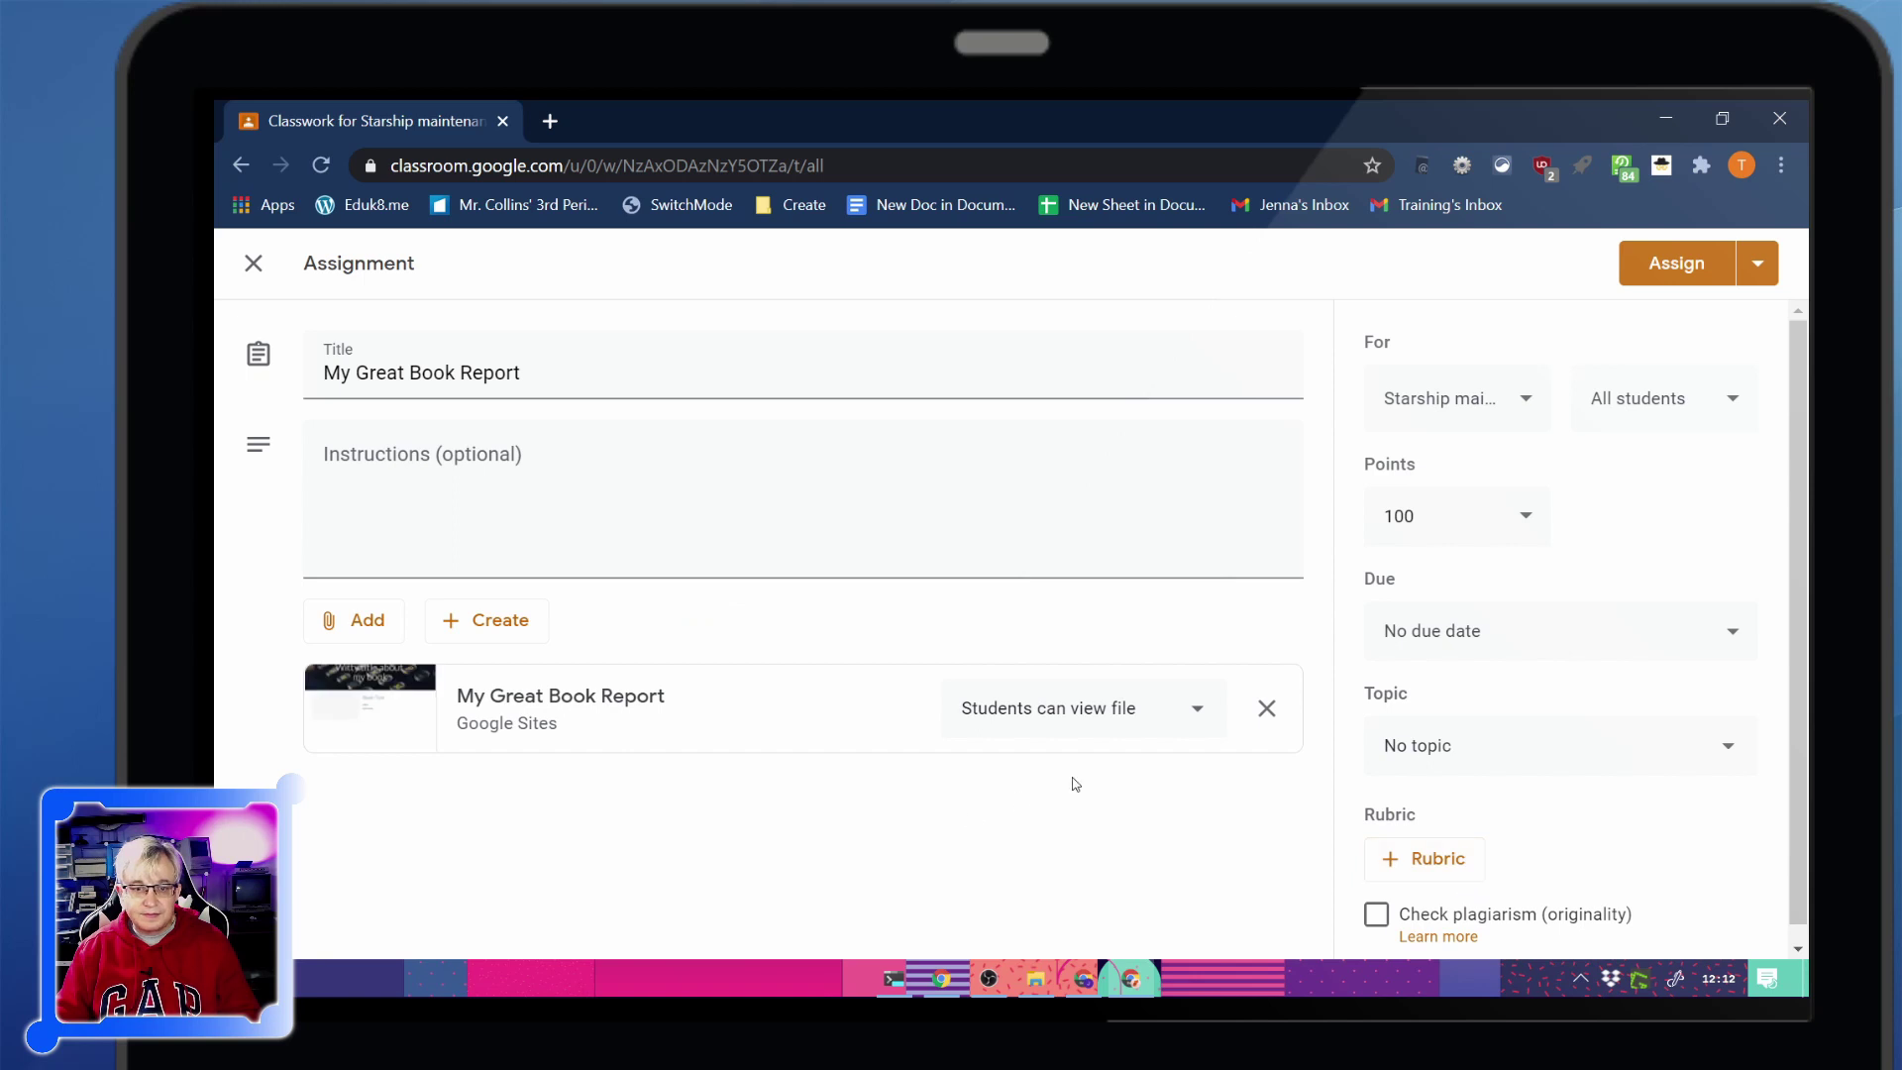
{"action": "left_click", "coordinate": [1166, 709]}
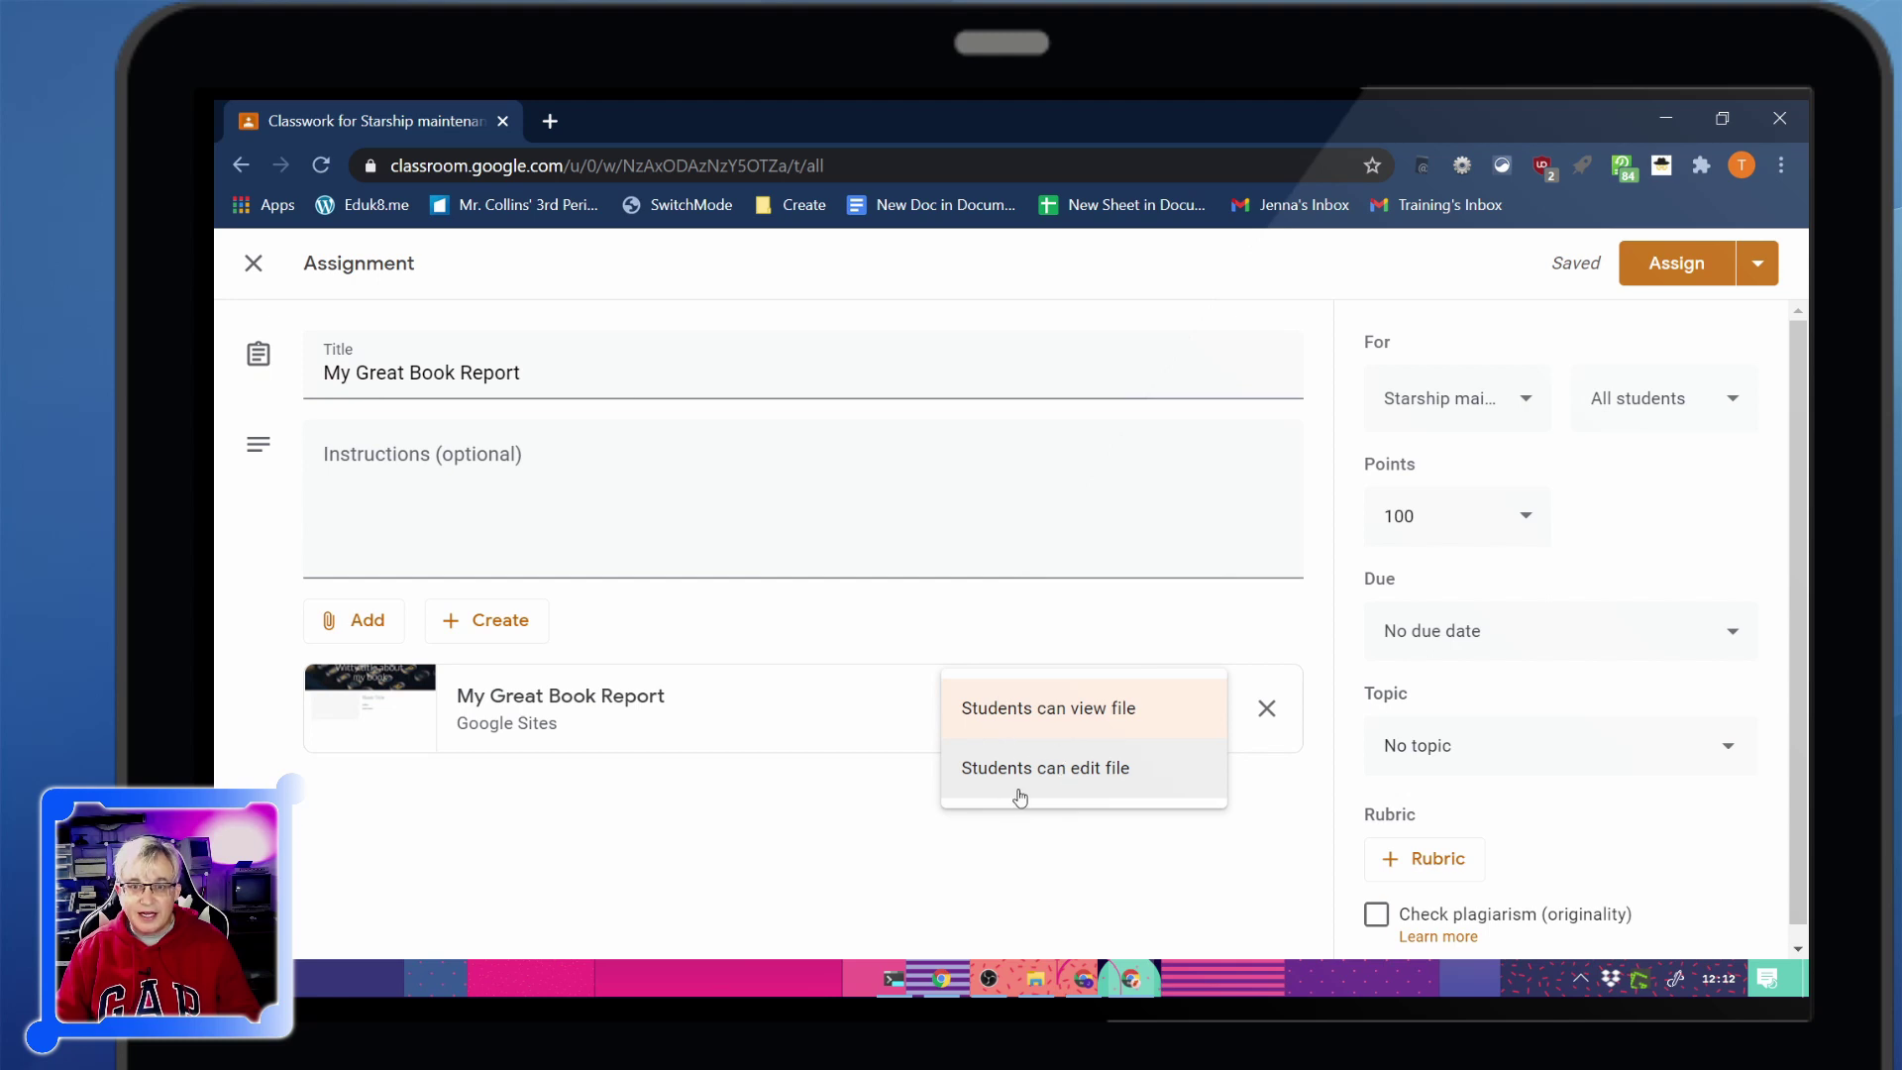
Attach the Google Doc "The lost toy" from Google Drive to the assignment and dismiss the sharing settings notice
{"action": "left_click", "coordinate": [359, 618]}
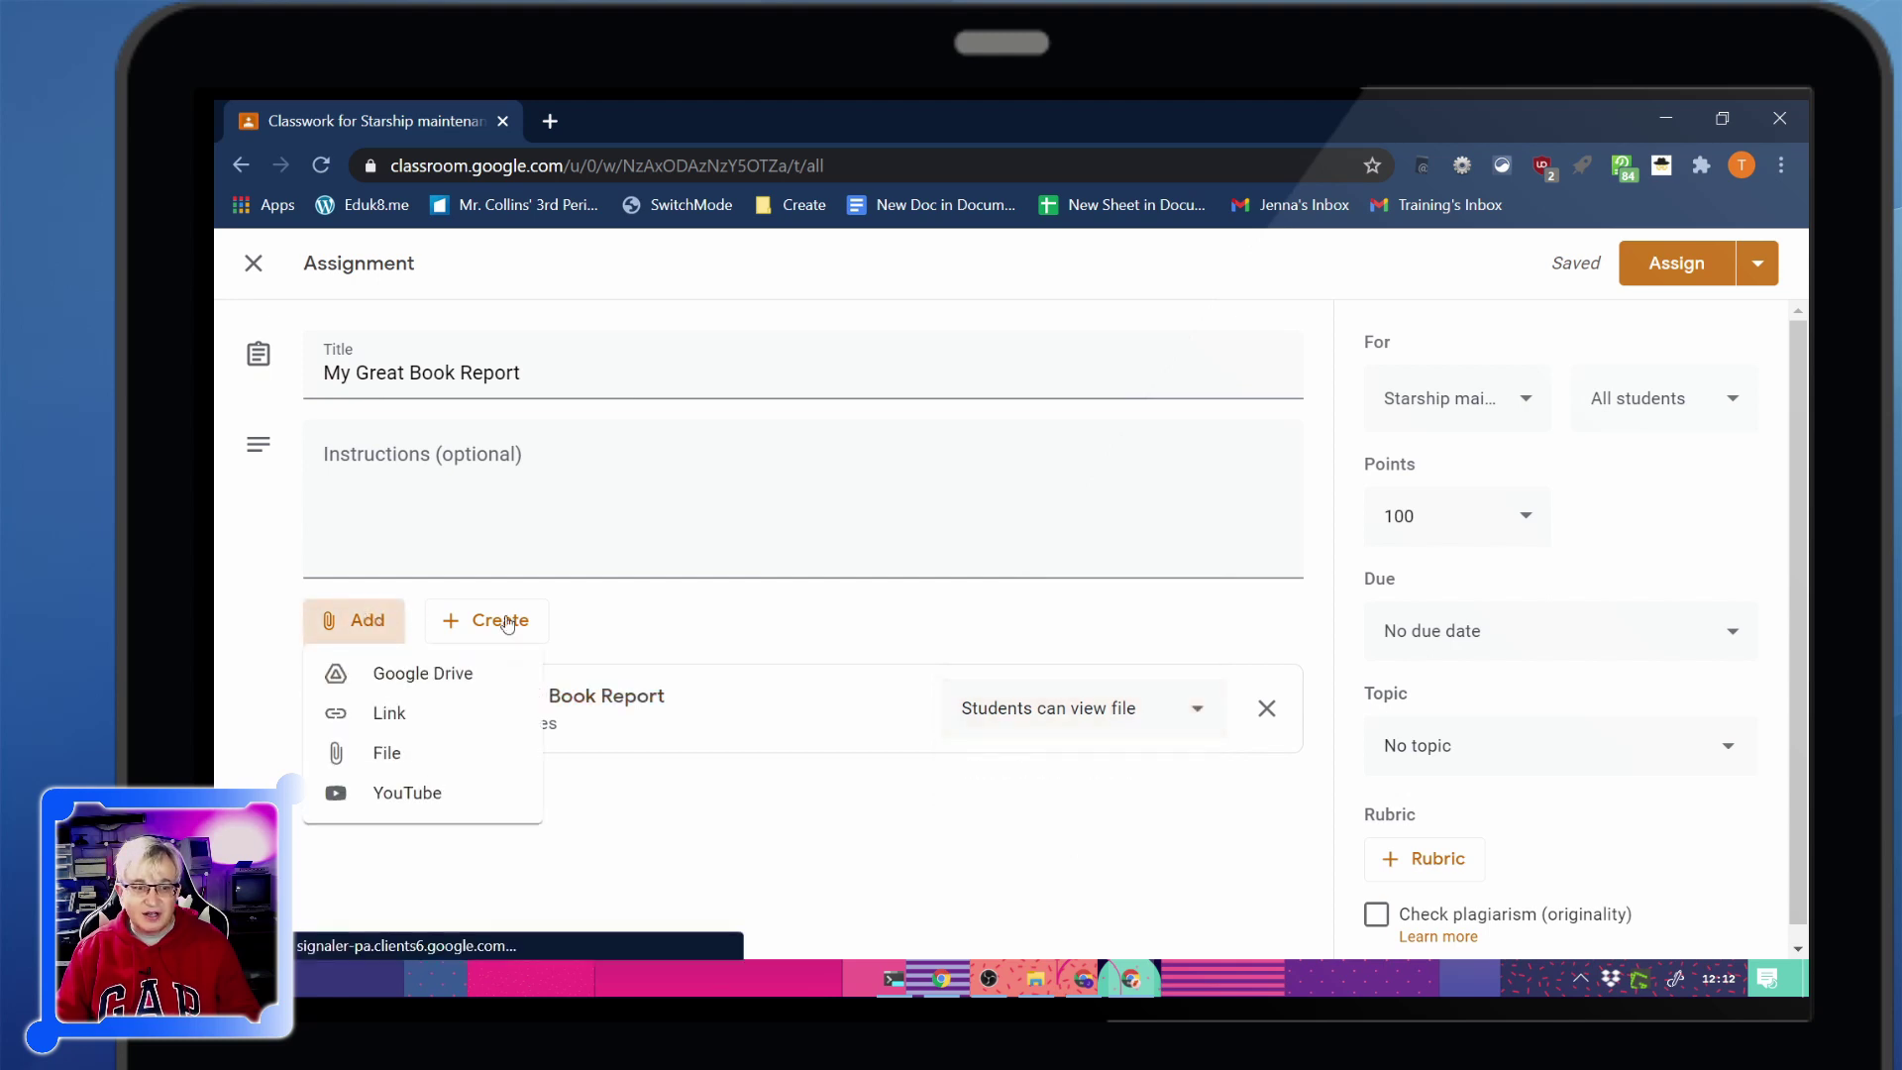
{"action": "left_click", "coordinate": [417, 678]}
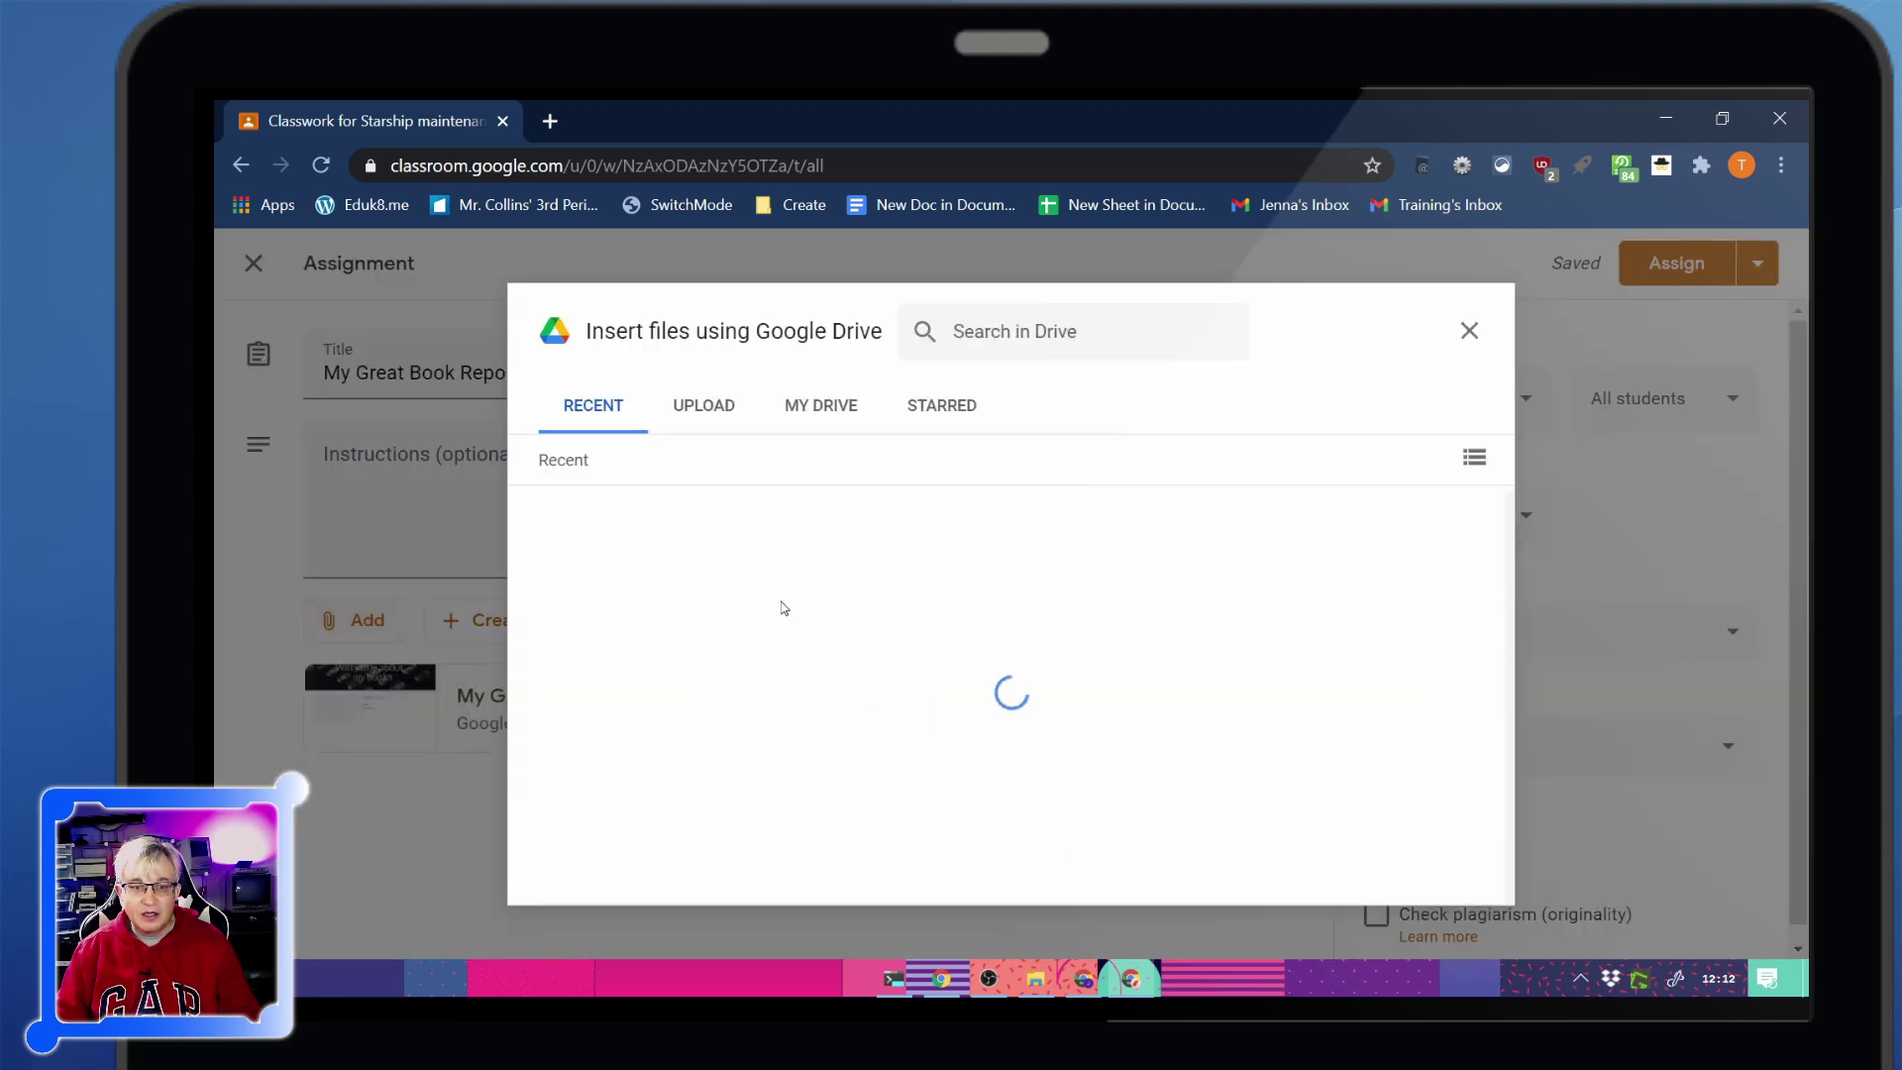
{"action": "scroll", "coordinate": [942, 646], "scroll_direction": "down", "scroll_amount": 3}
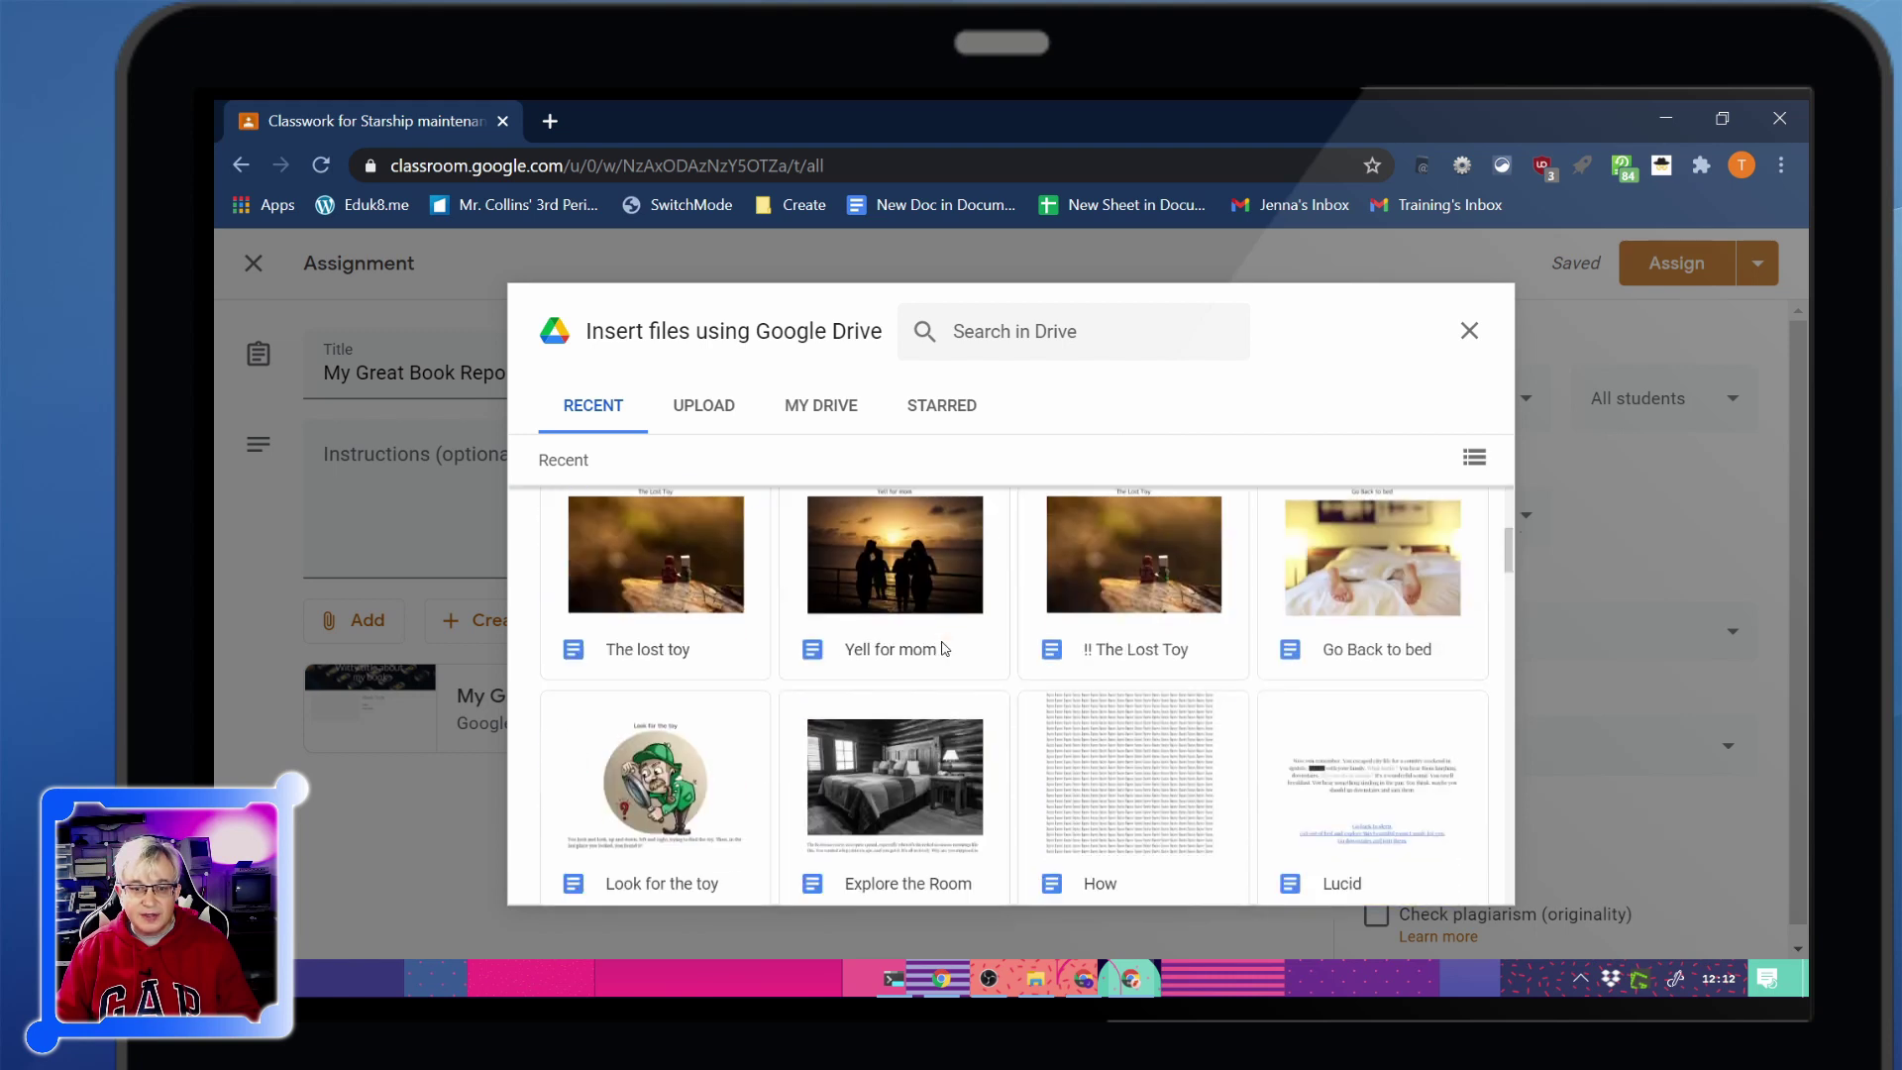
{"action": "double_click", "coordinate": [677, 654]}
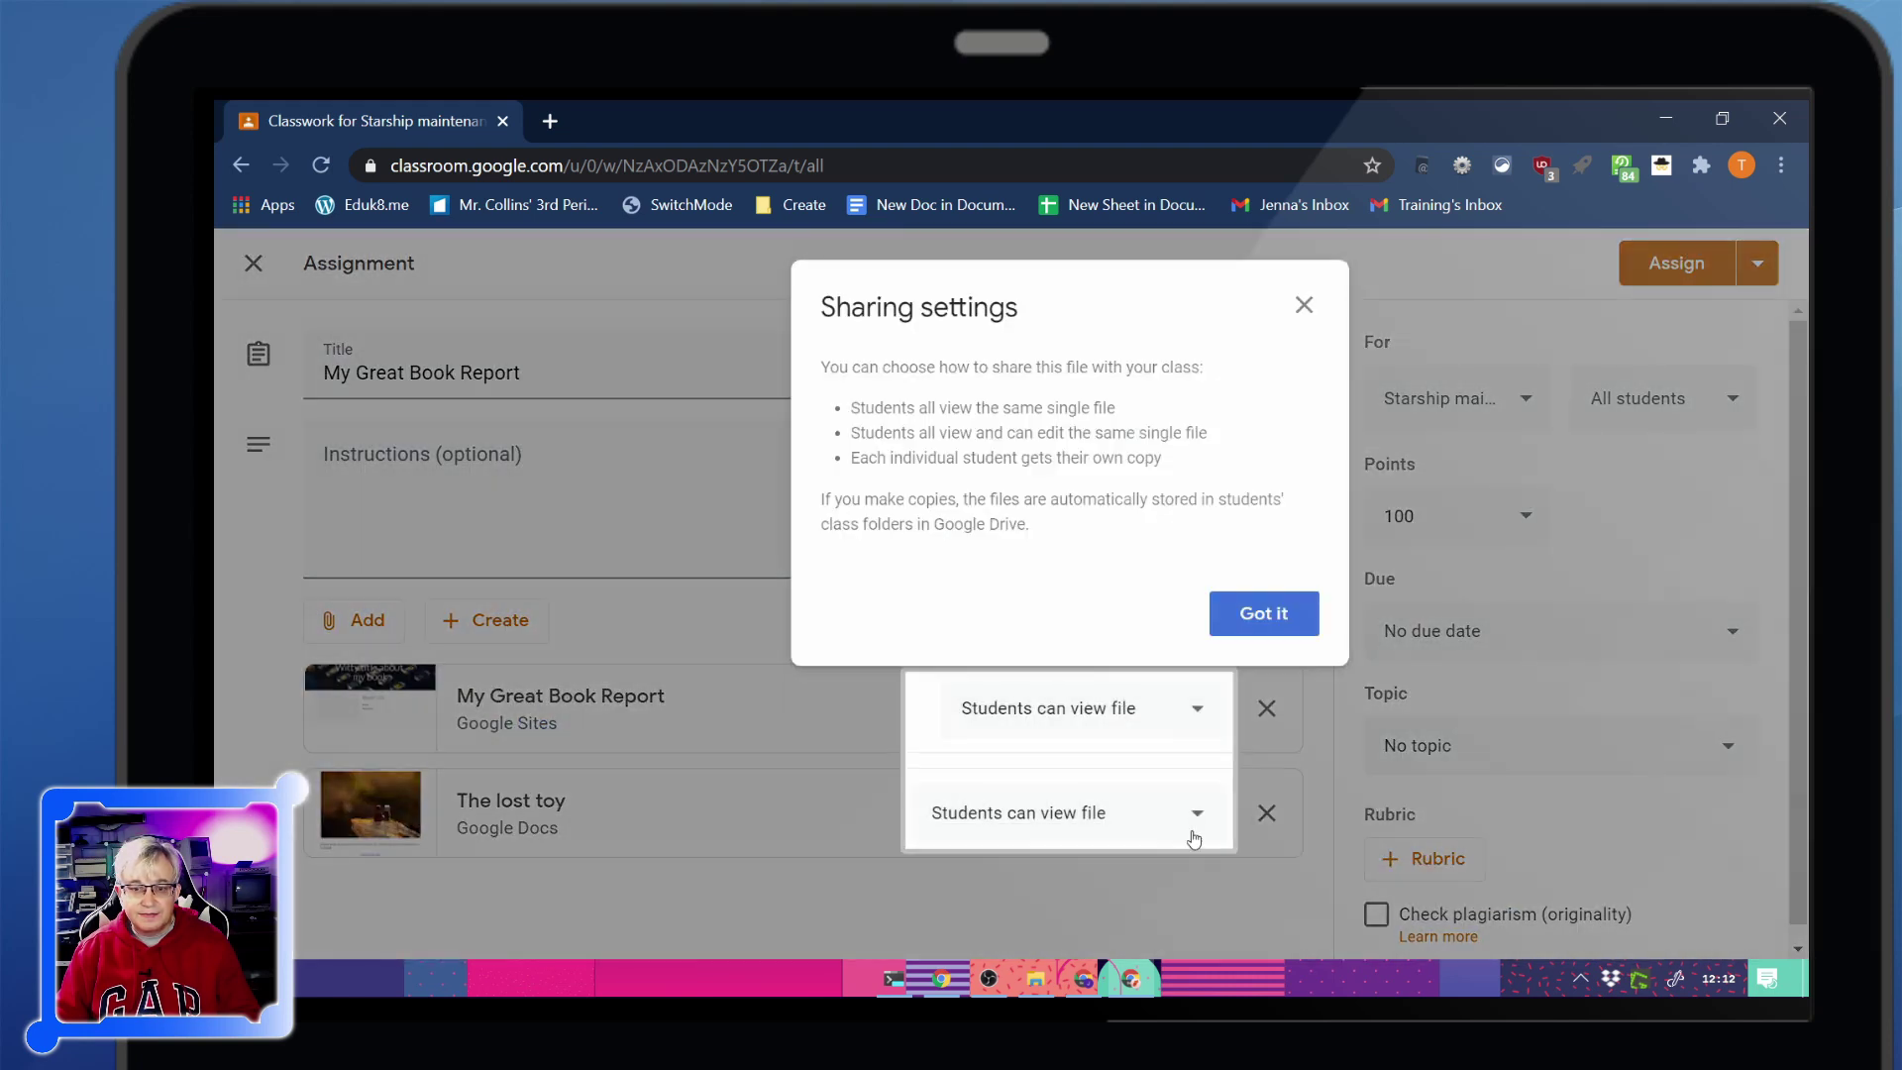
{"action": "left_click", "coordinate": [1266, 620]}
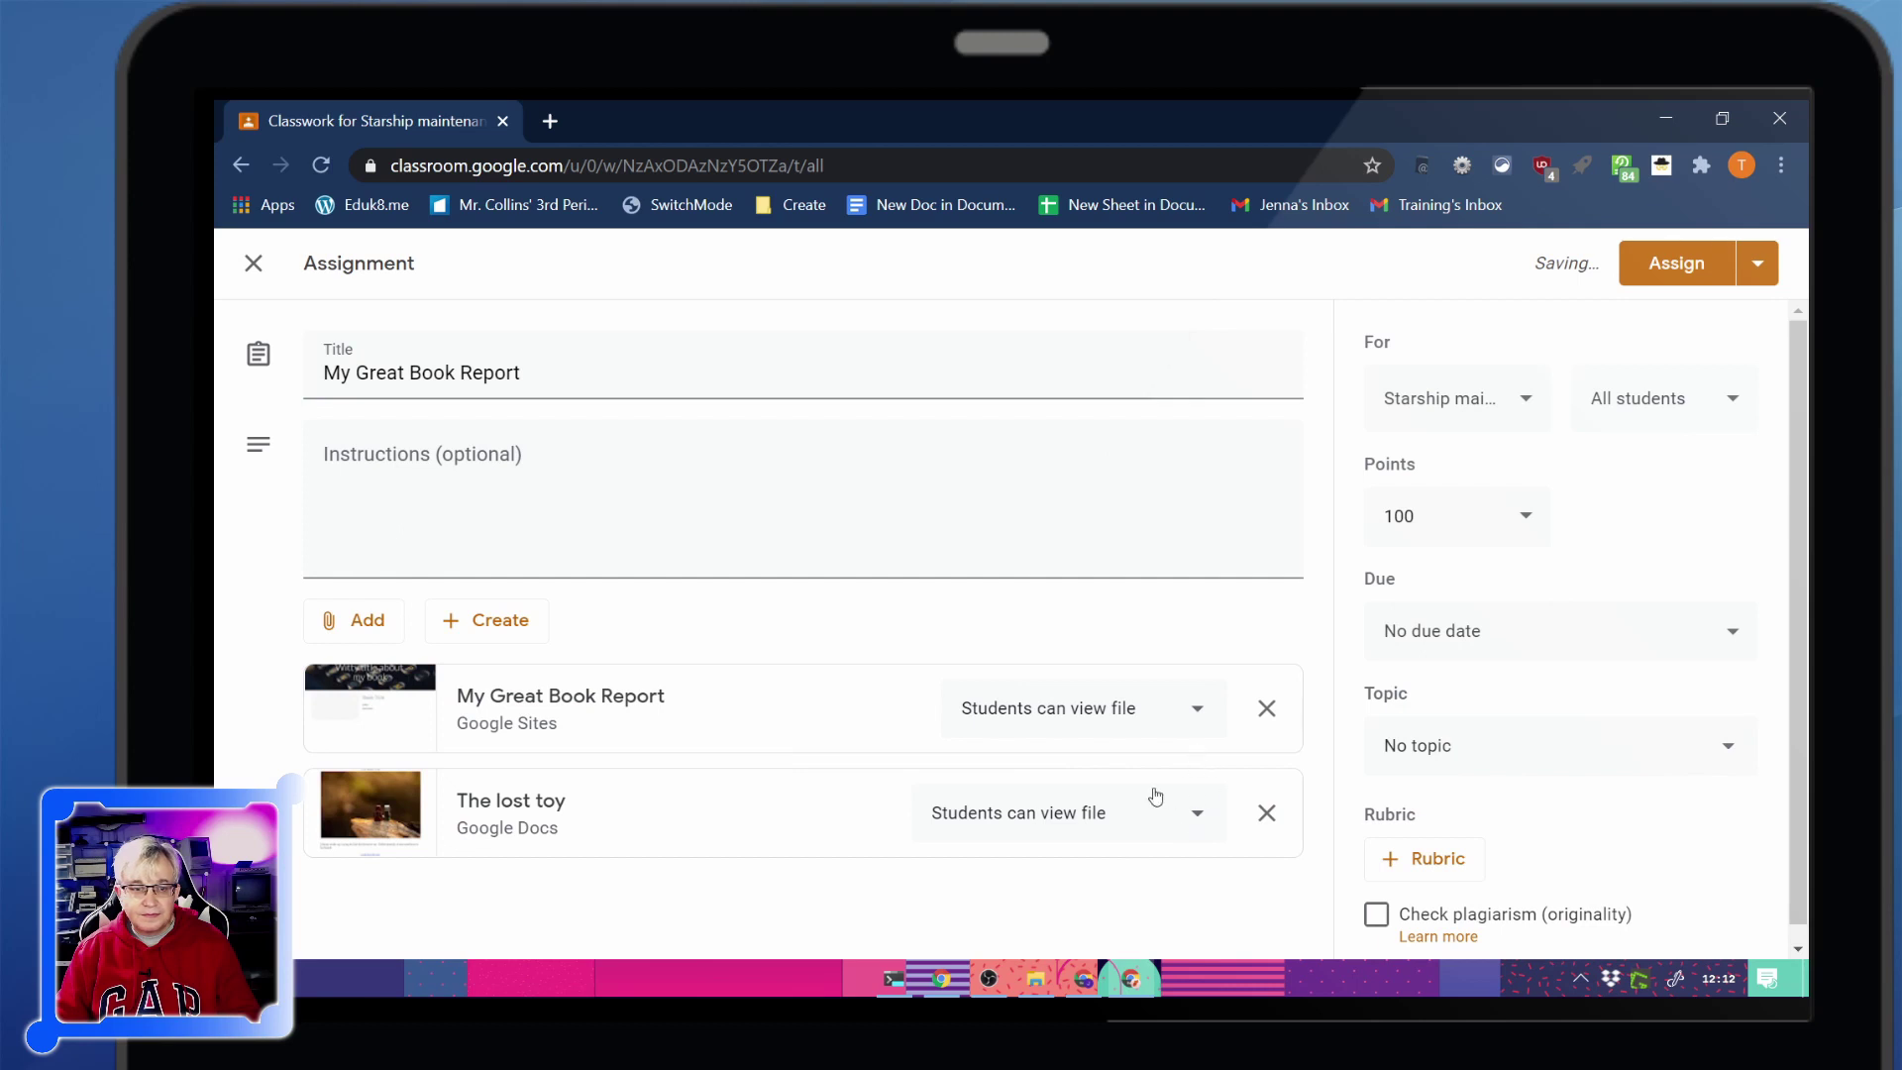
Compare the student access options of The lost toy document with those of the My Great Book Report site
{"action": "left_click", "coordinate": [1144, 814]}
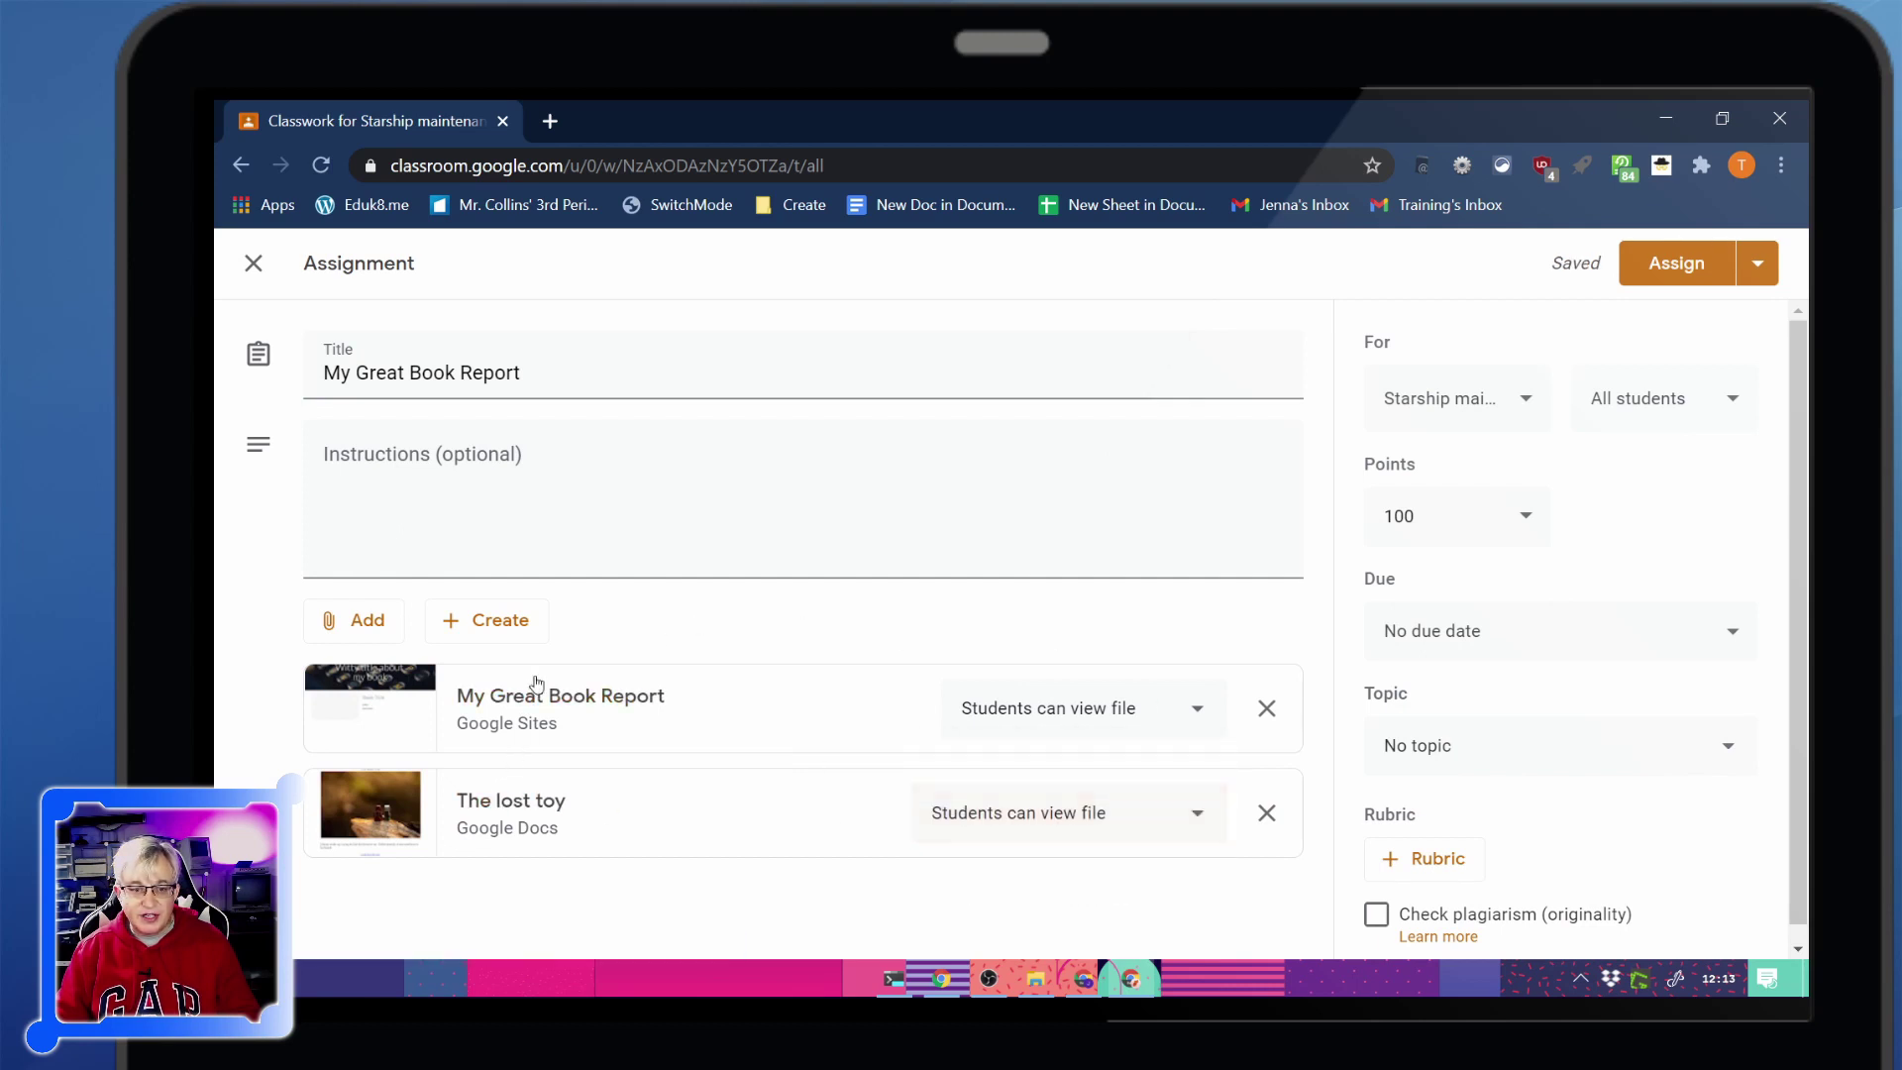
{"action": "left_click", "coordinate": [702, 627]}
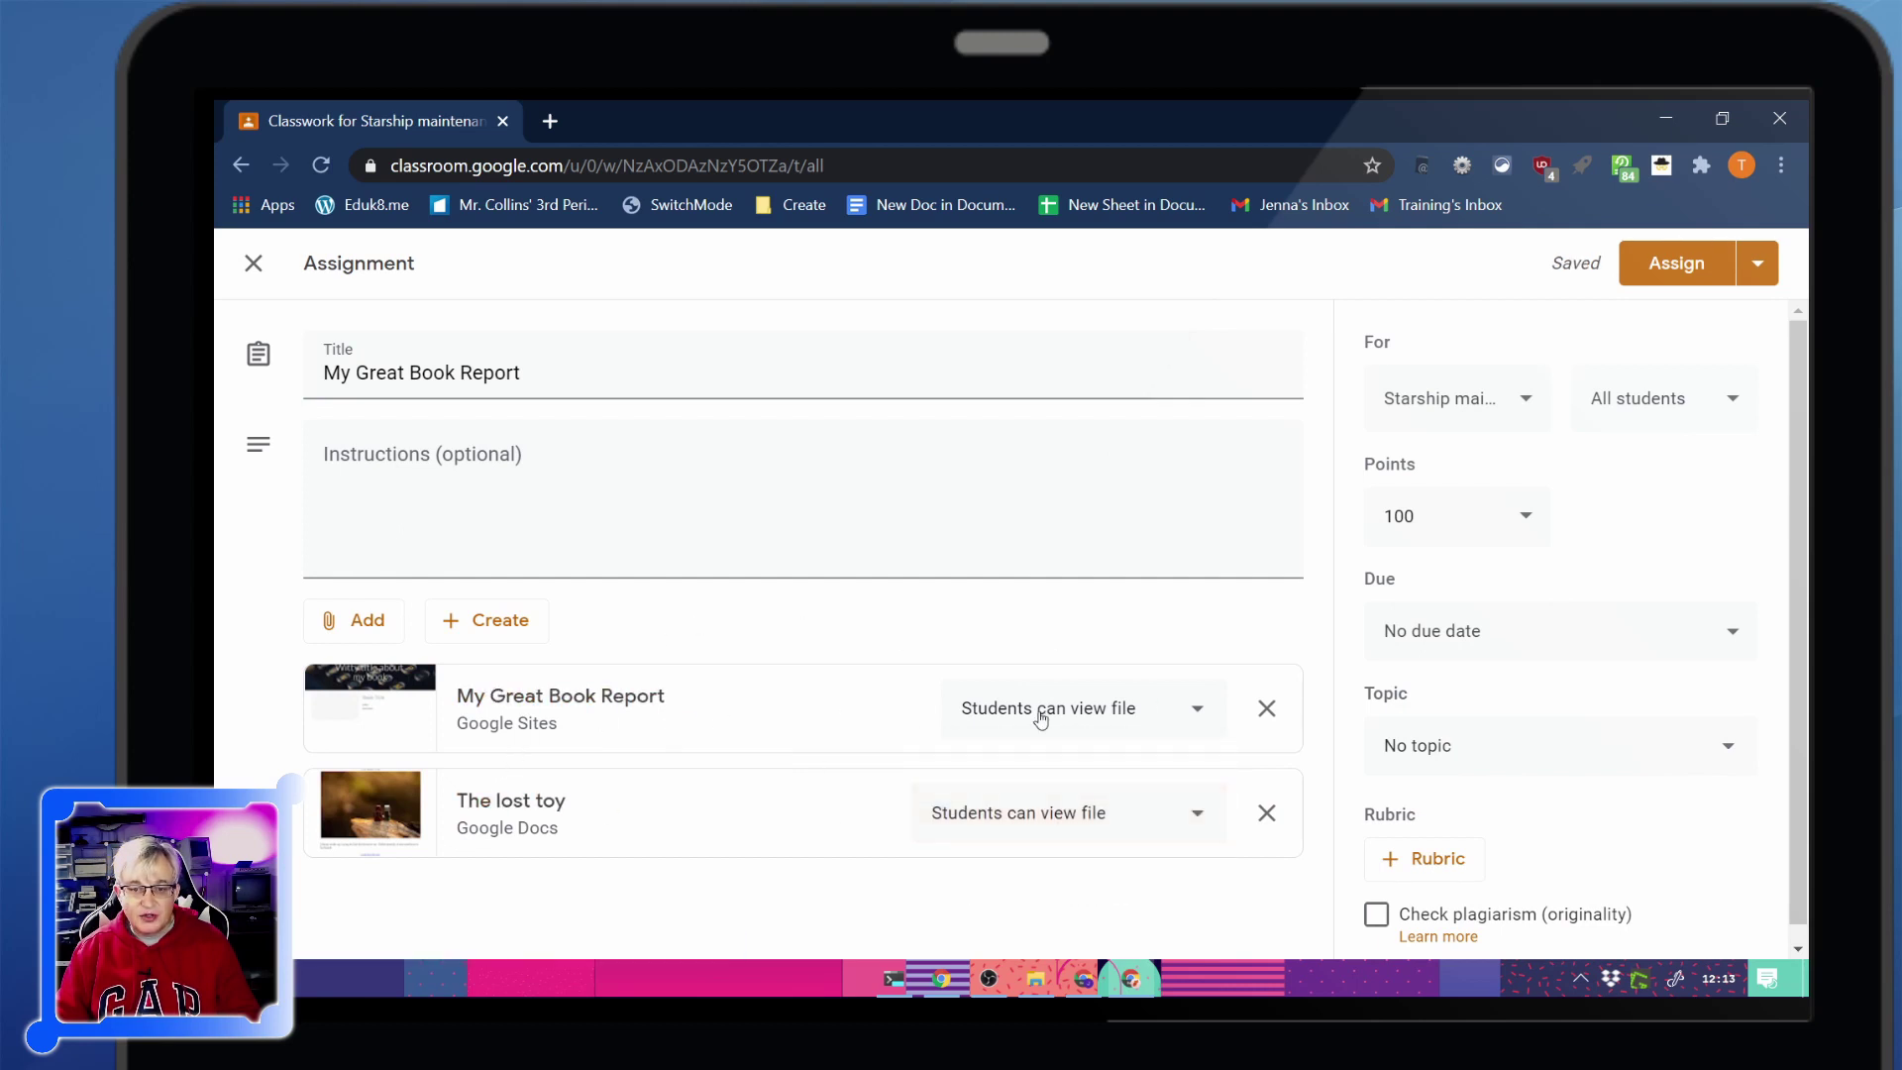
{"action": "left_click", "coordinate": [1204, 707]}
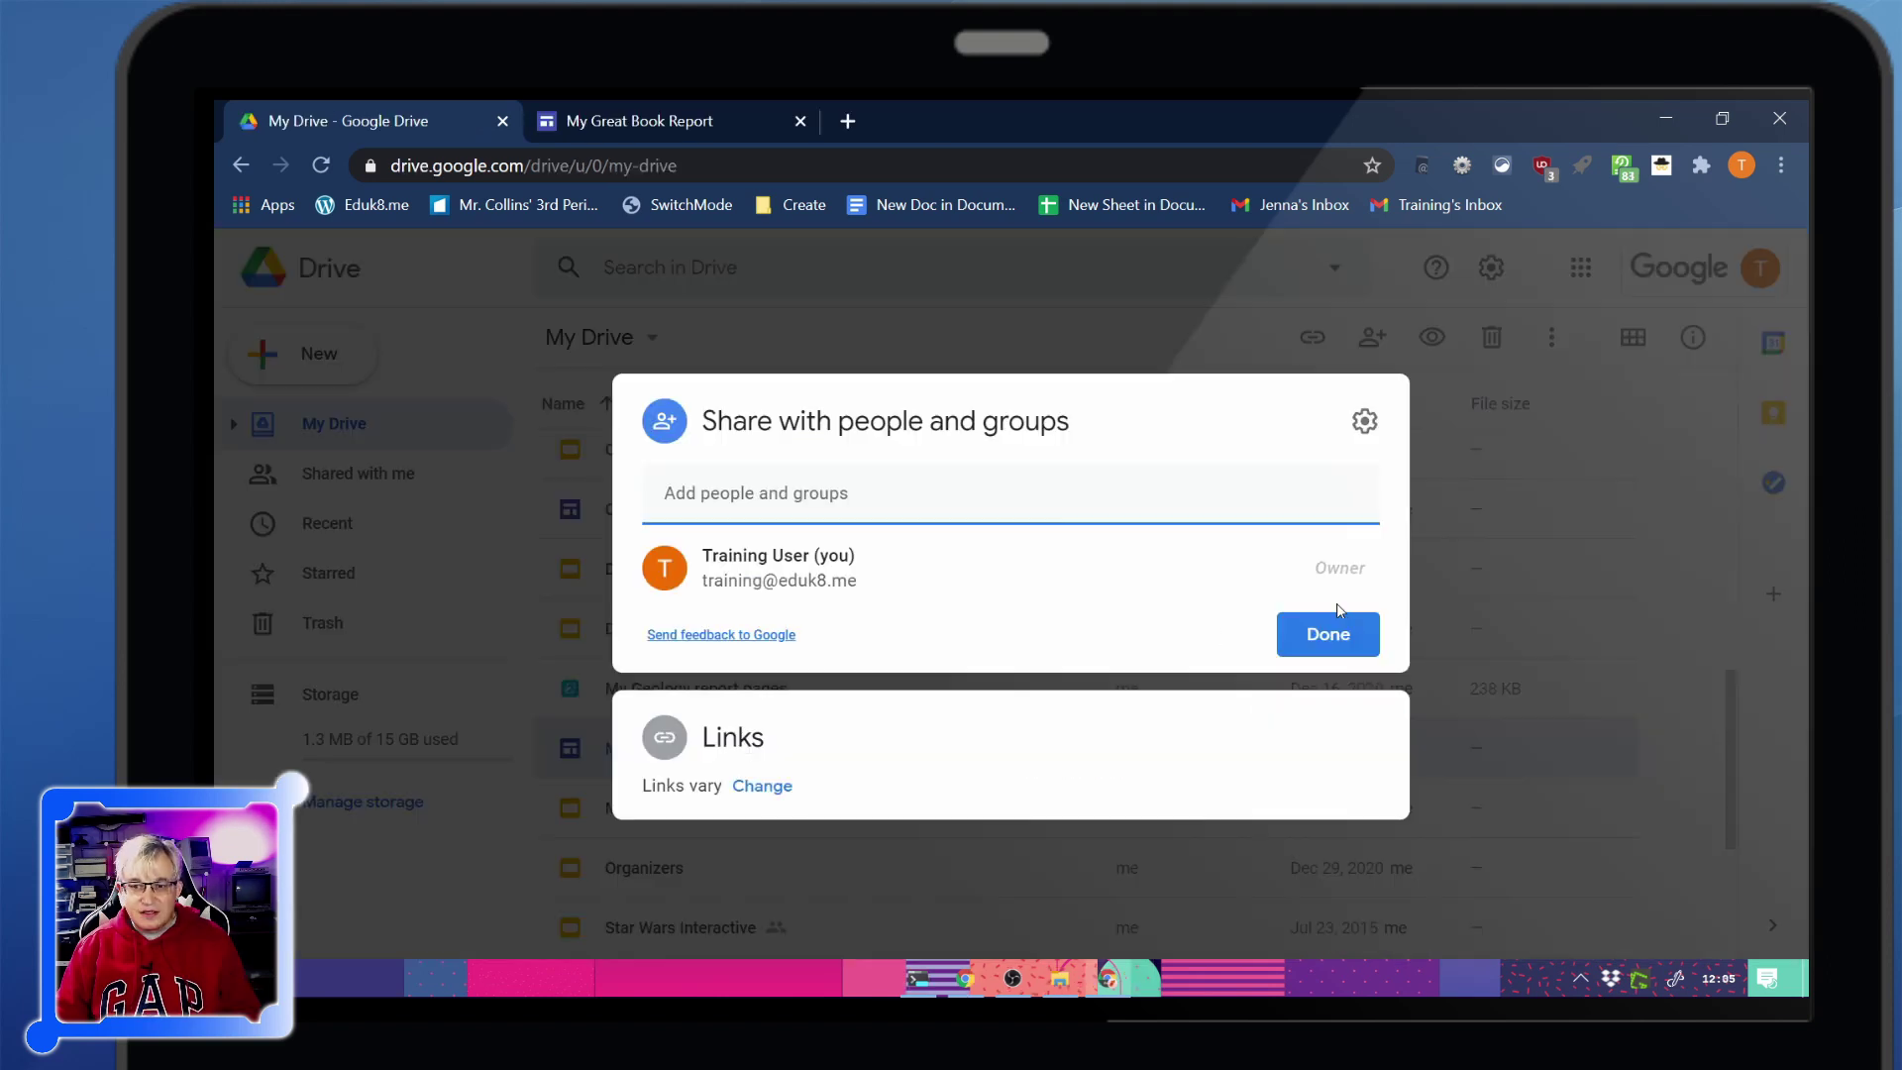
Close the site's sharing dialog in Google Drive and select My Great Book Report in My Drive
{"action": "left_click", "coordinate": [1363, 635]}
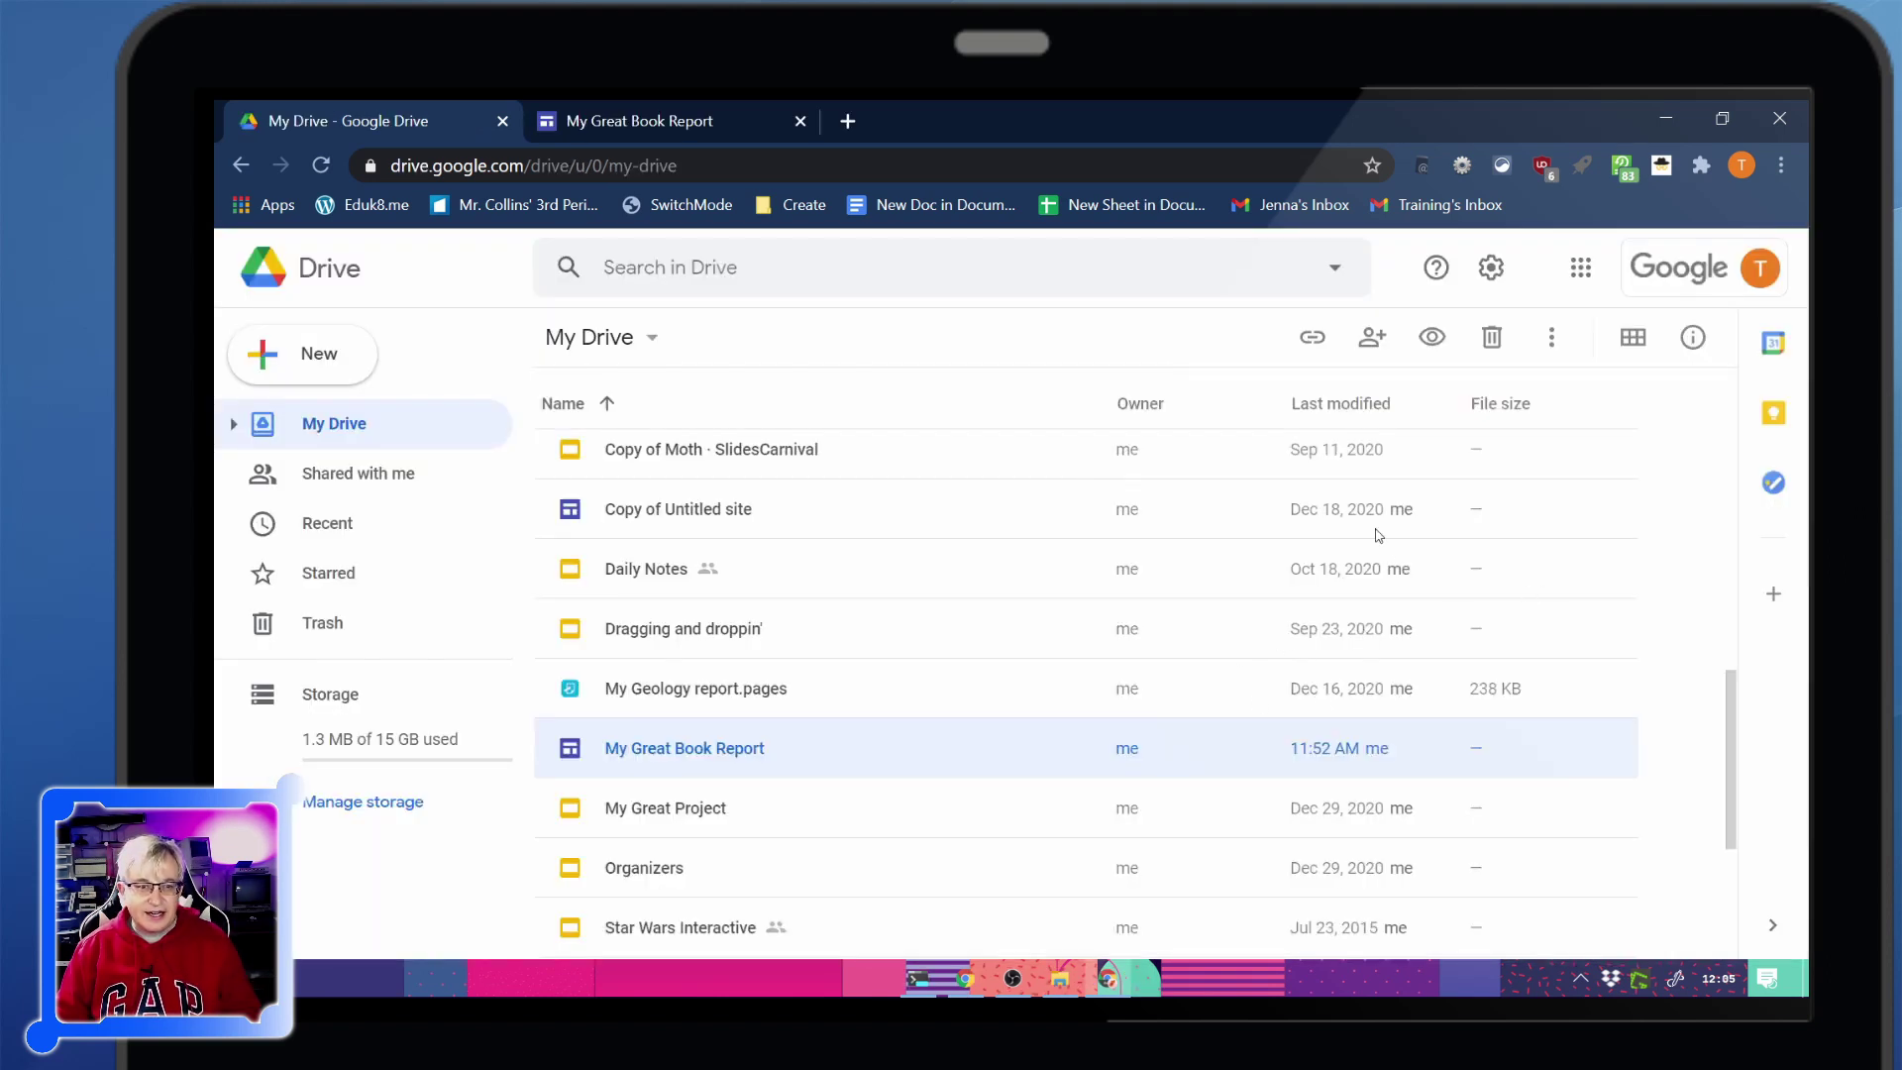
{"action": "scroll", "coordinate": [1011, 705], "scroll_direction": "up", "scroll_amount": 10}
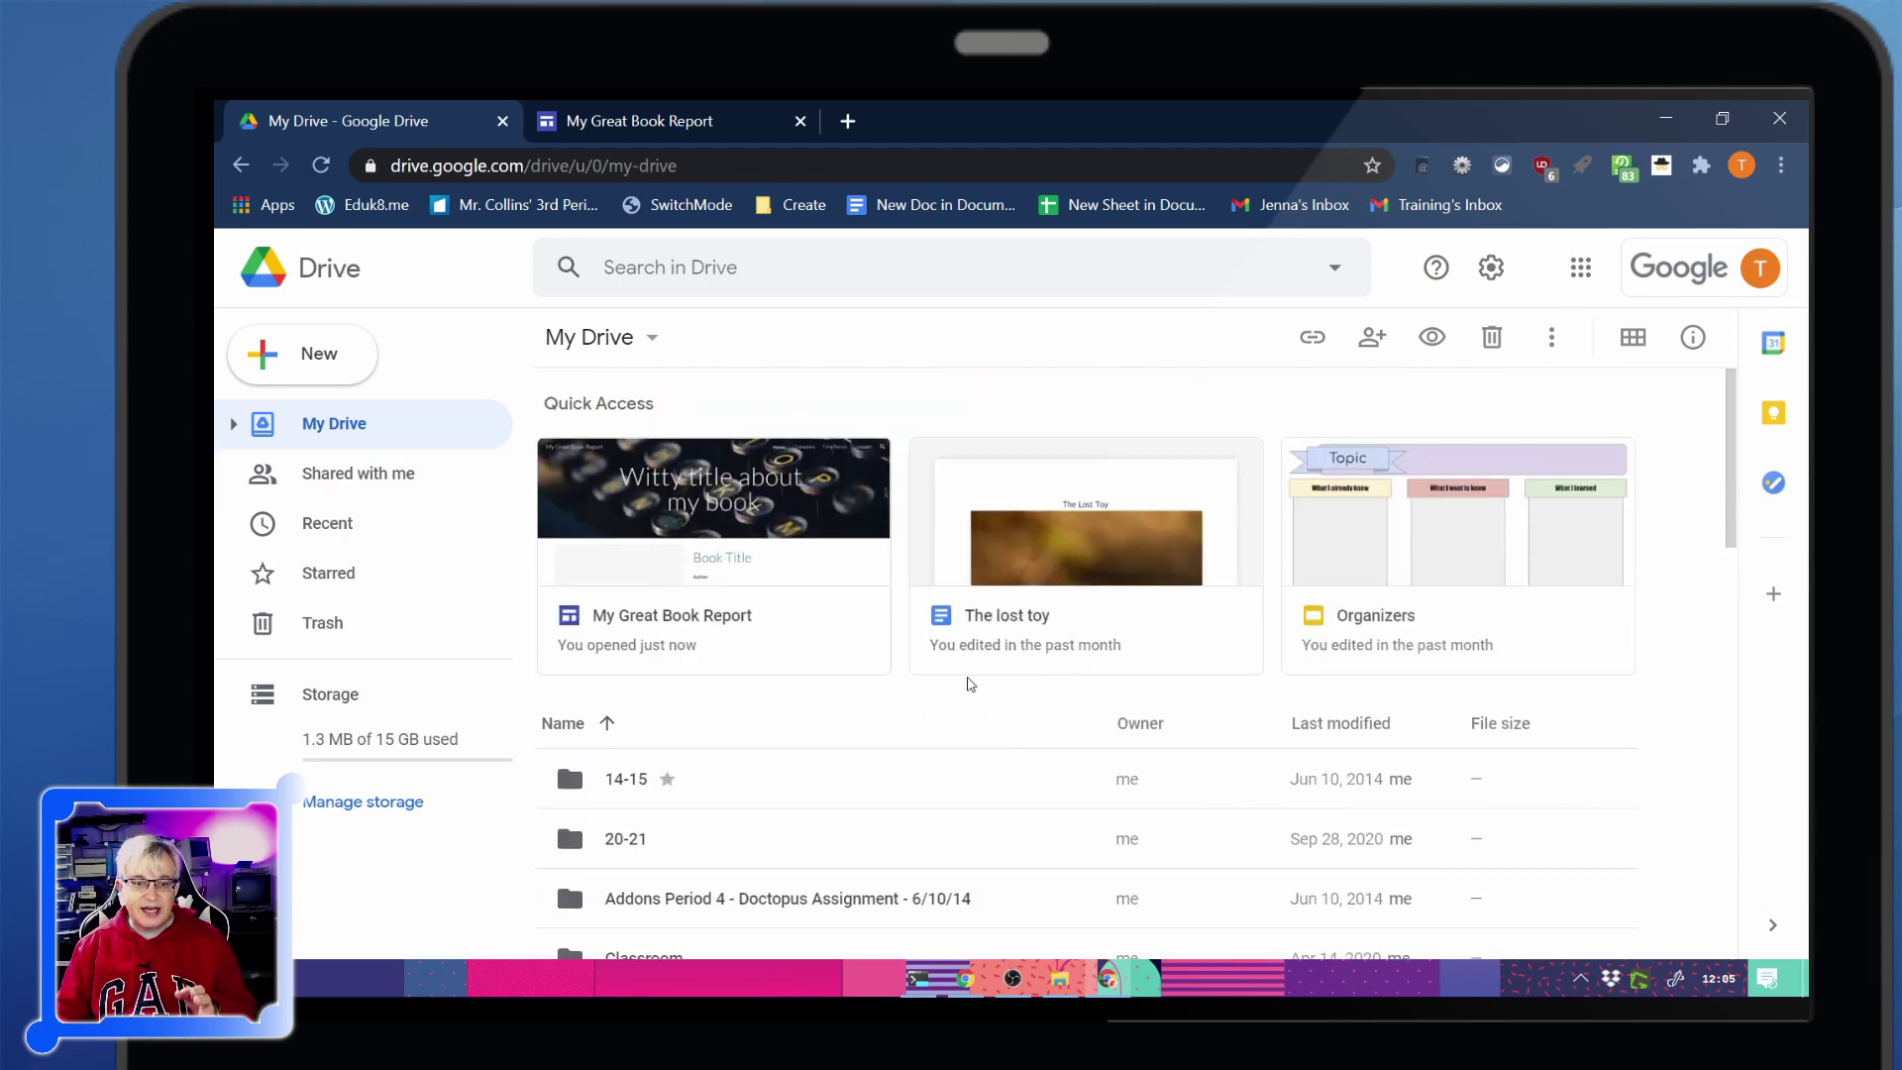
{"action": "scroll", "coordinate": [968, 679], "scroll_direction": "down", "scroll_amount": 8}
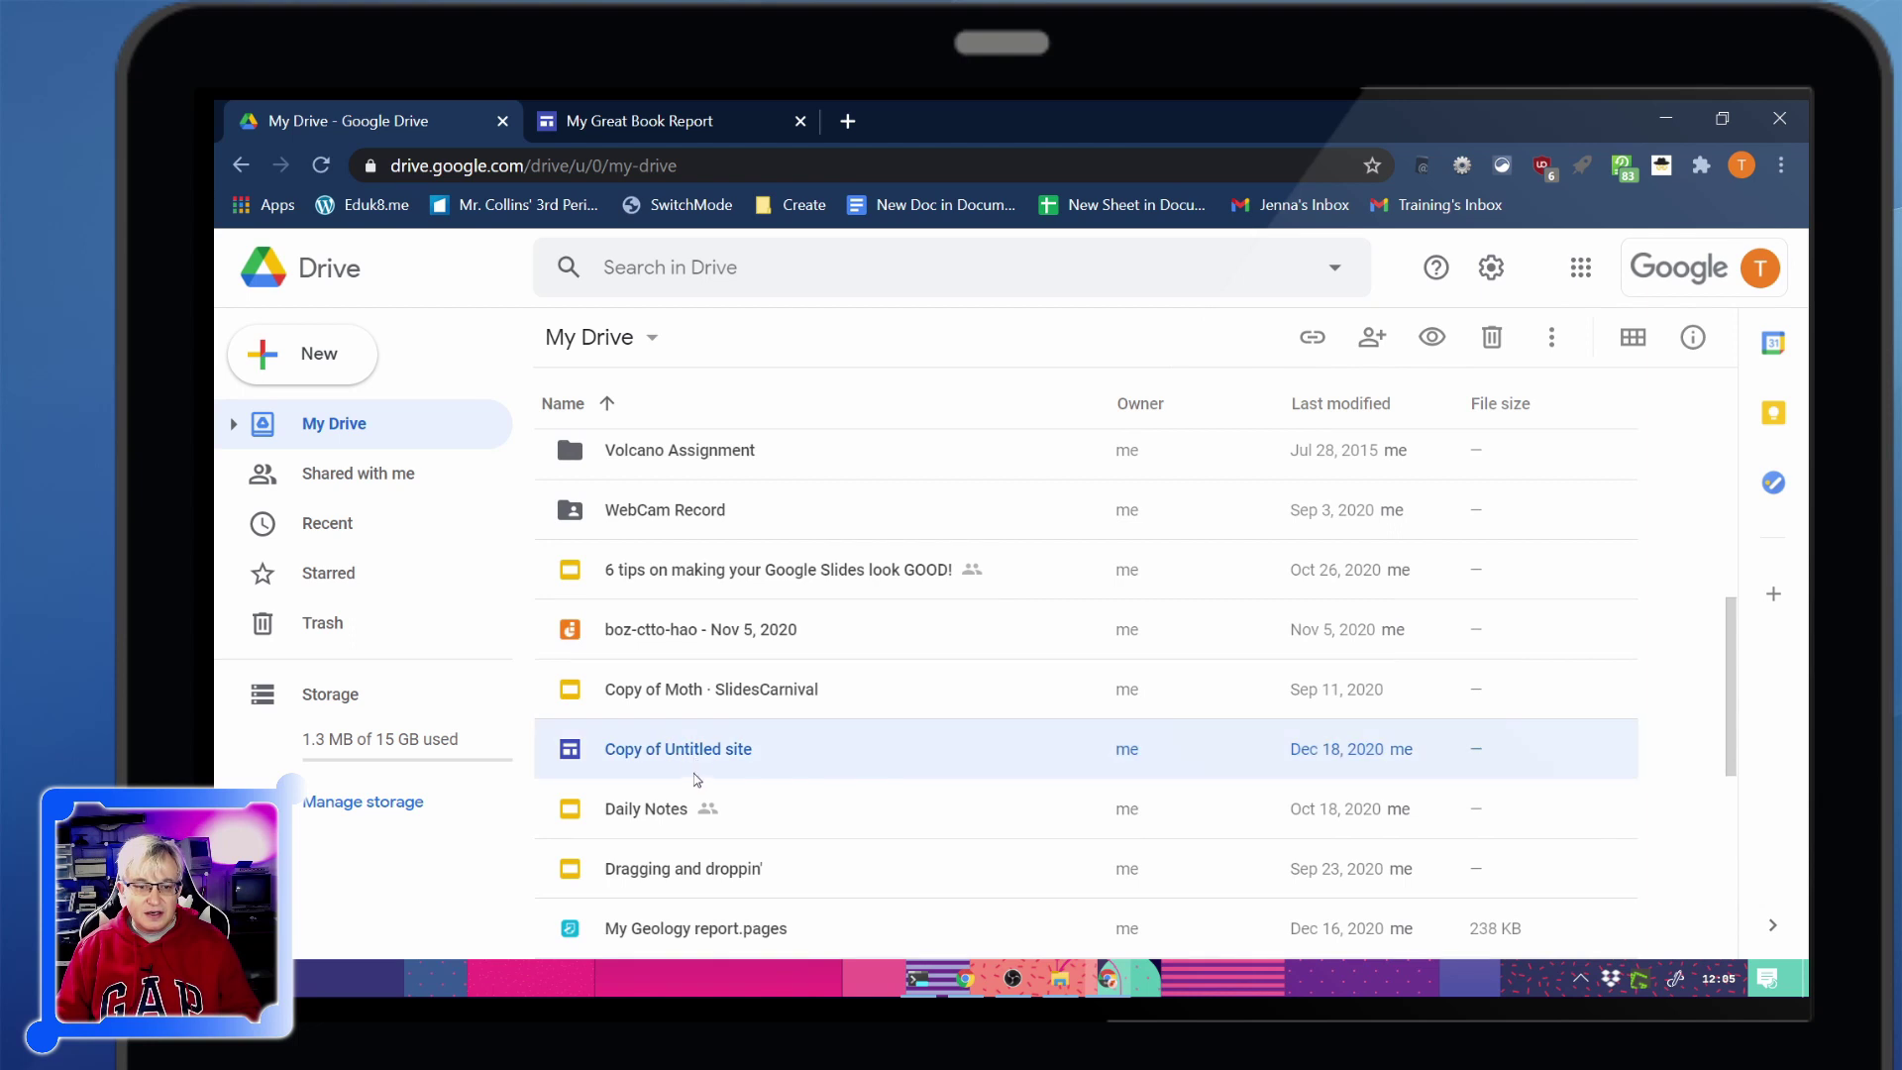
{"action": "scroll", "coordinate": [684, 758], "scroll_direction": "down", "scroll_amount": 4}
{"action": "left_click", "coordinate": [652, 632]}
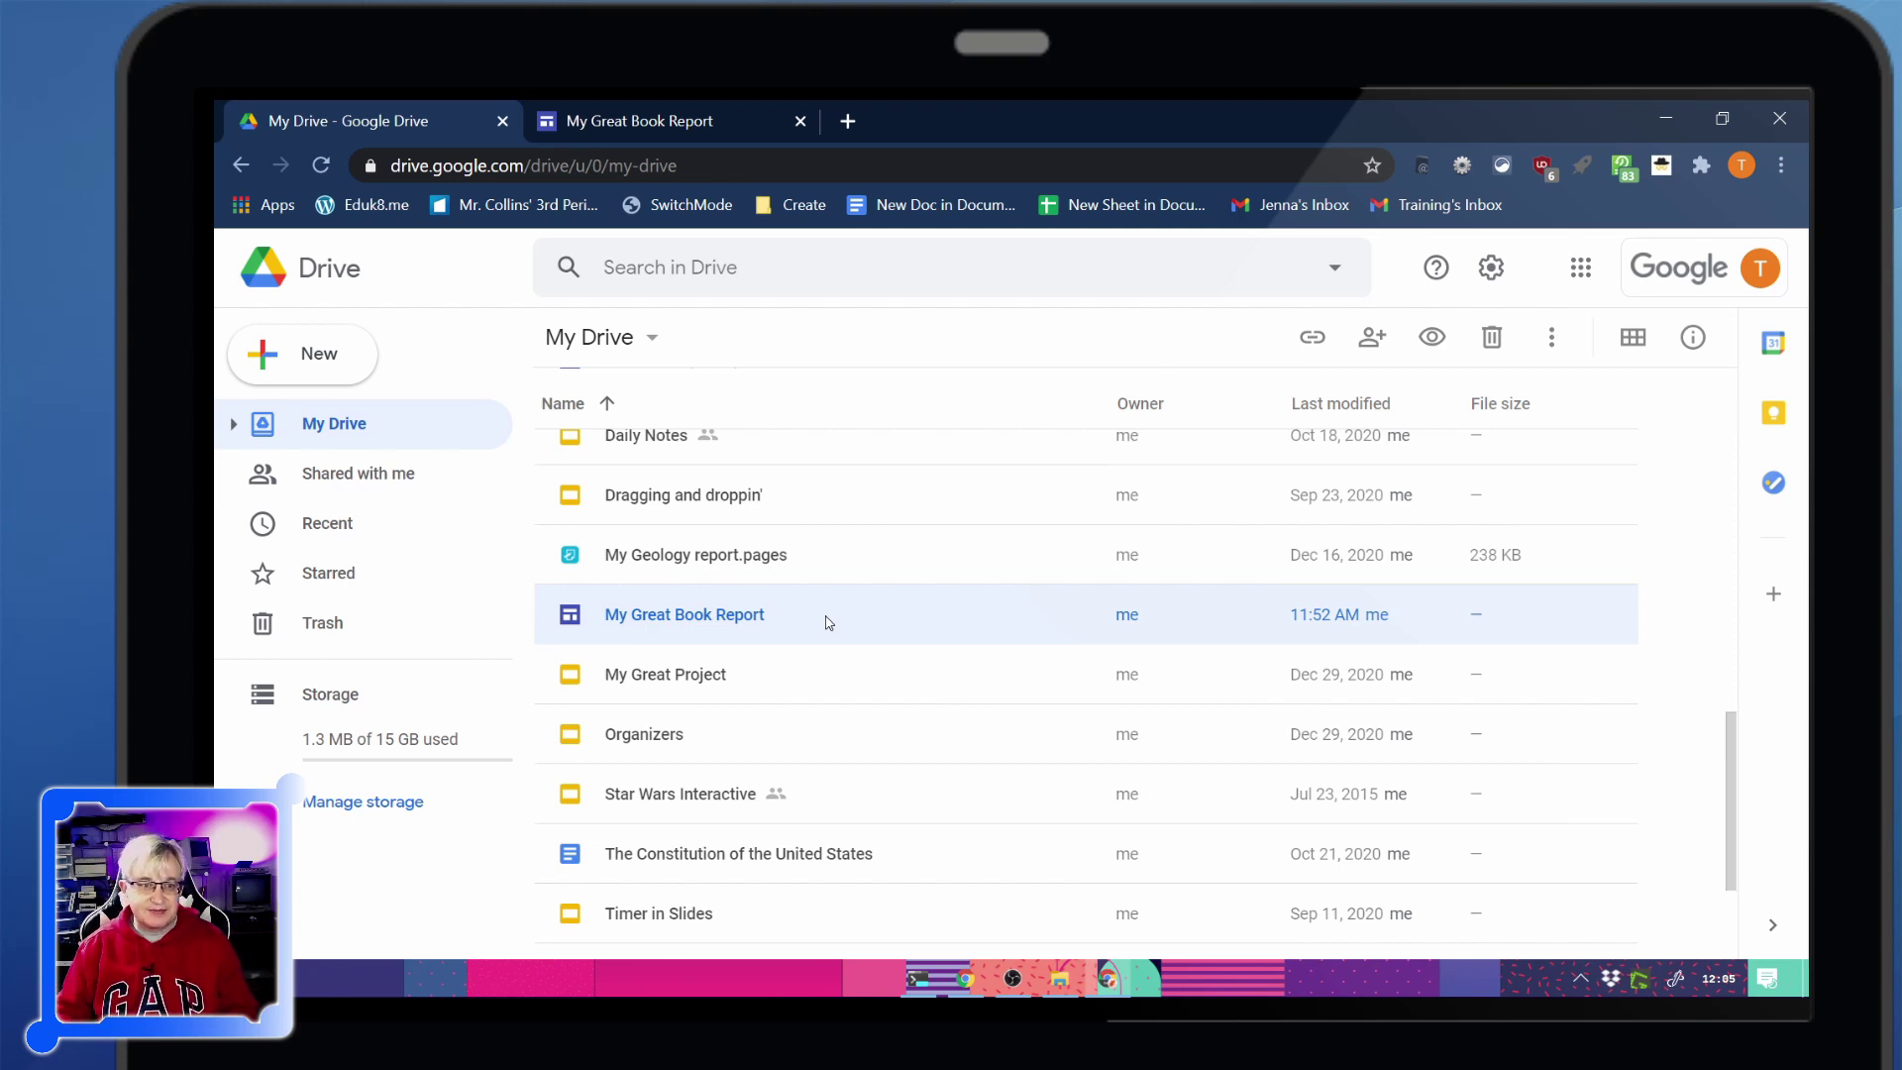
Create a new folder named "Shared Google Sites Templates" in My Drive
{"action": "left_click", "coordinate": [315, 356]}
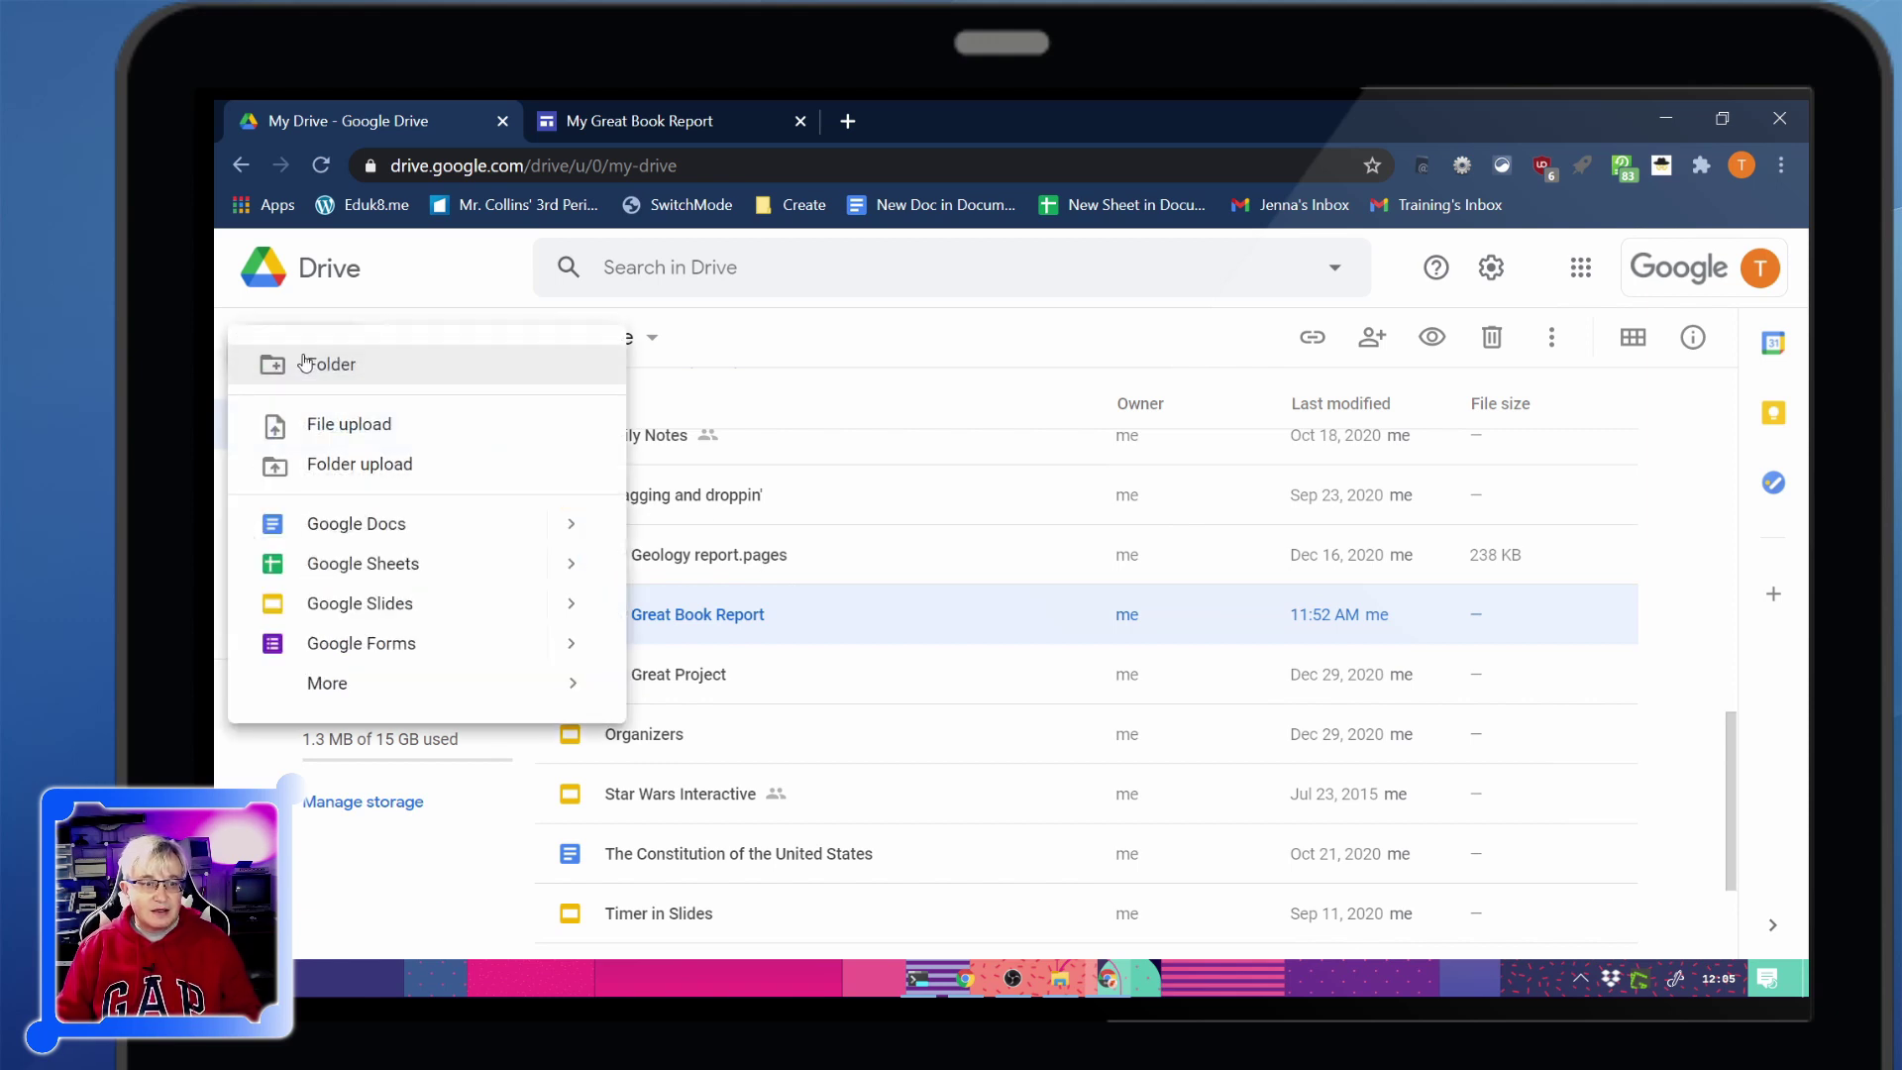
{"action": "left_click", "coordinate": [334, 366]}
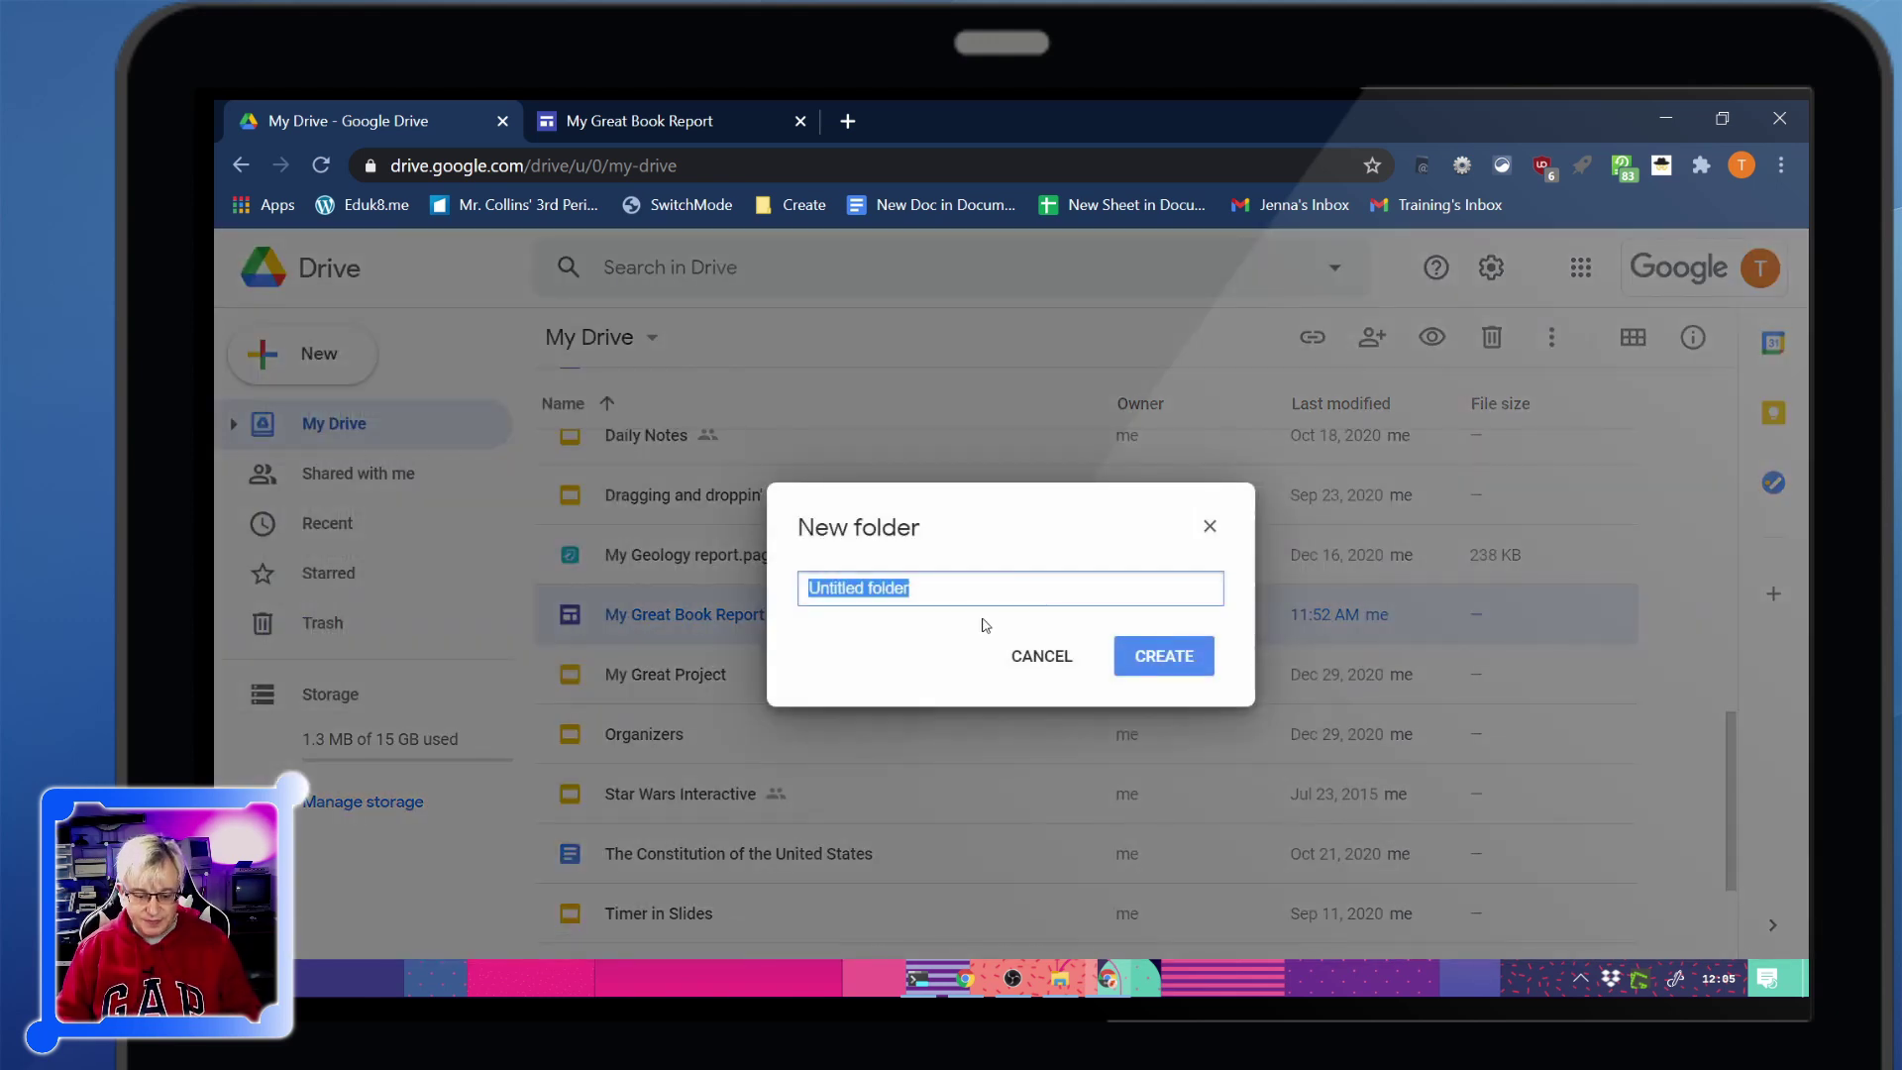
{"action": "type", "text": "Shared Goog"}
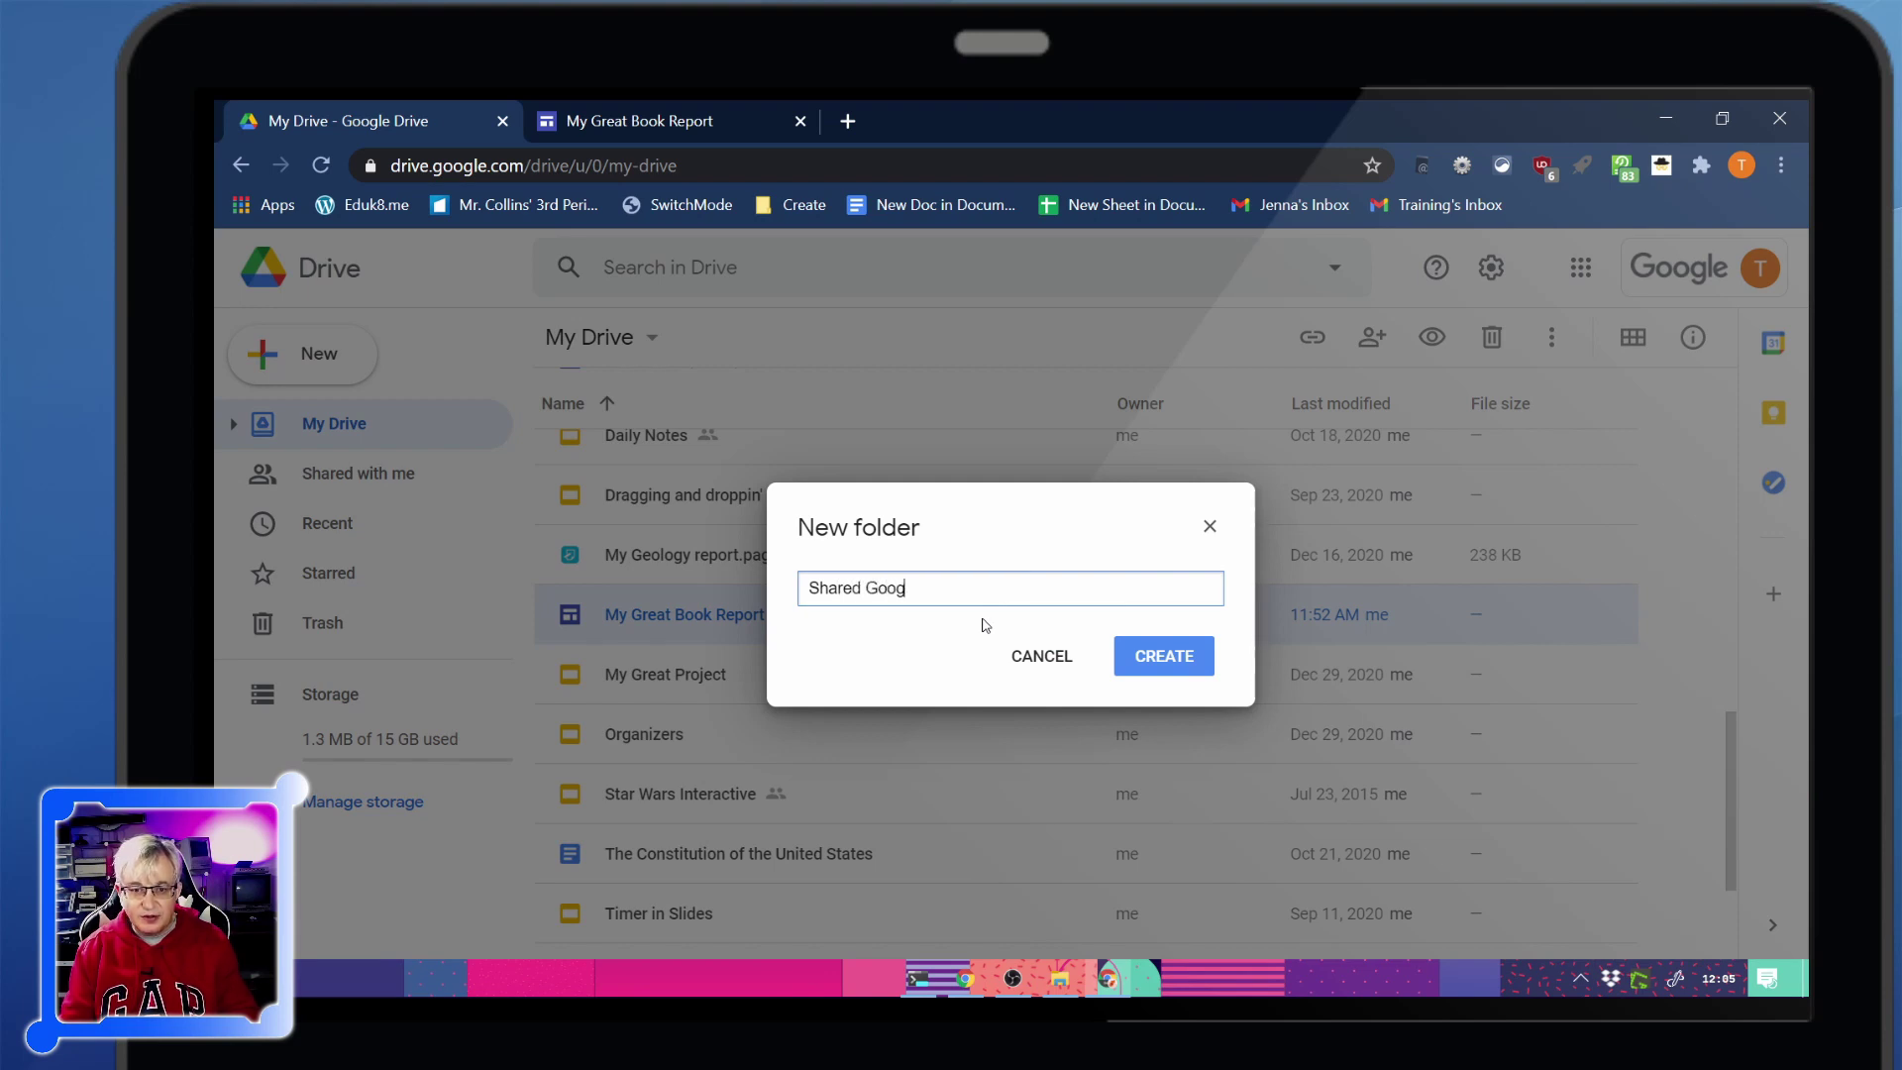
{"action": "type", "text": "le Sites "}
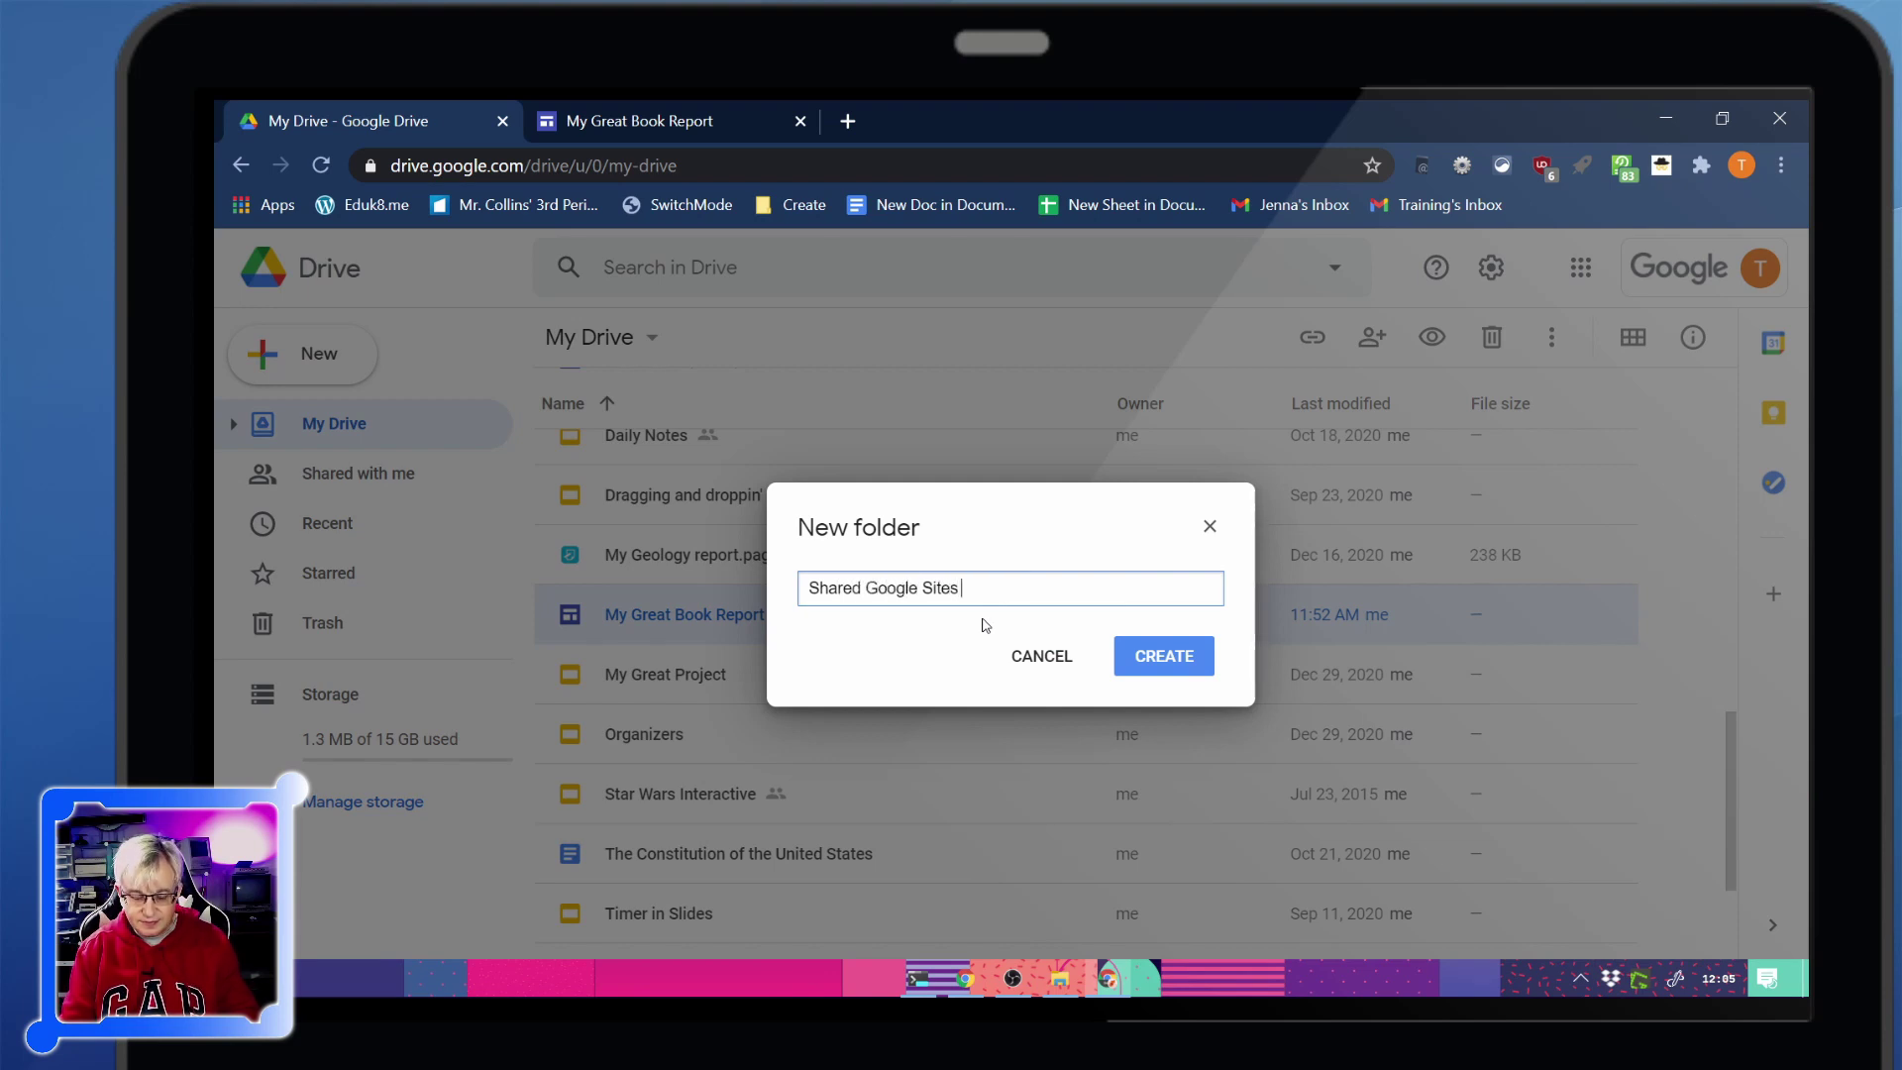
{"action": "type", "text": "Templates"}
{"action": "key", "text": "Return"}
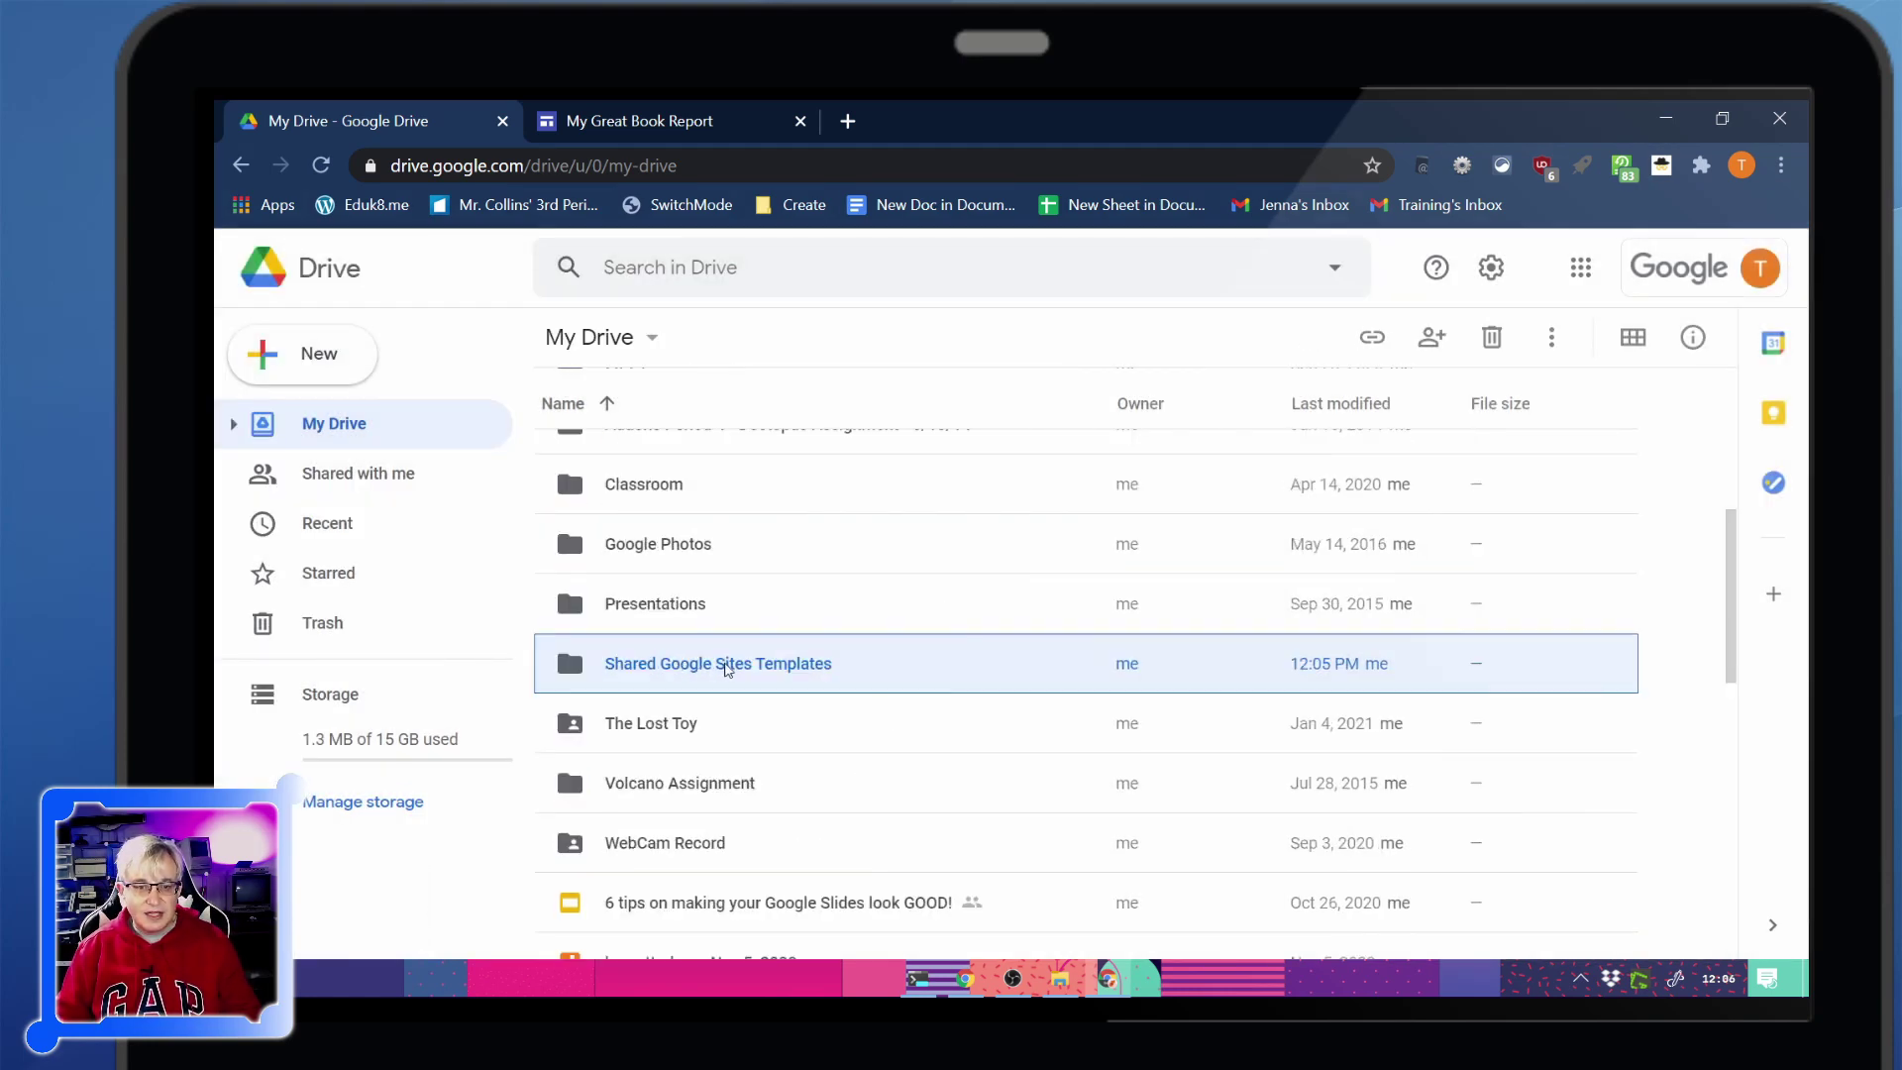
Move the My Great Book Report site into the Shared Google Sites Templates folder
{"action": "scroll", "coordinate": [768, 692], "scroll_direction": "down", "scroll_amount": 6}
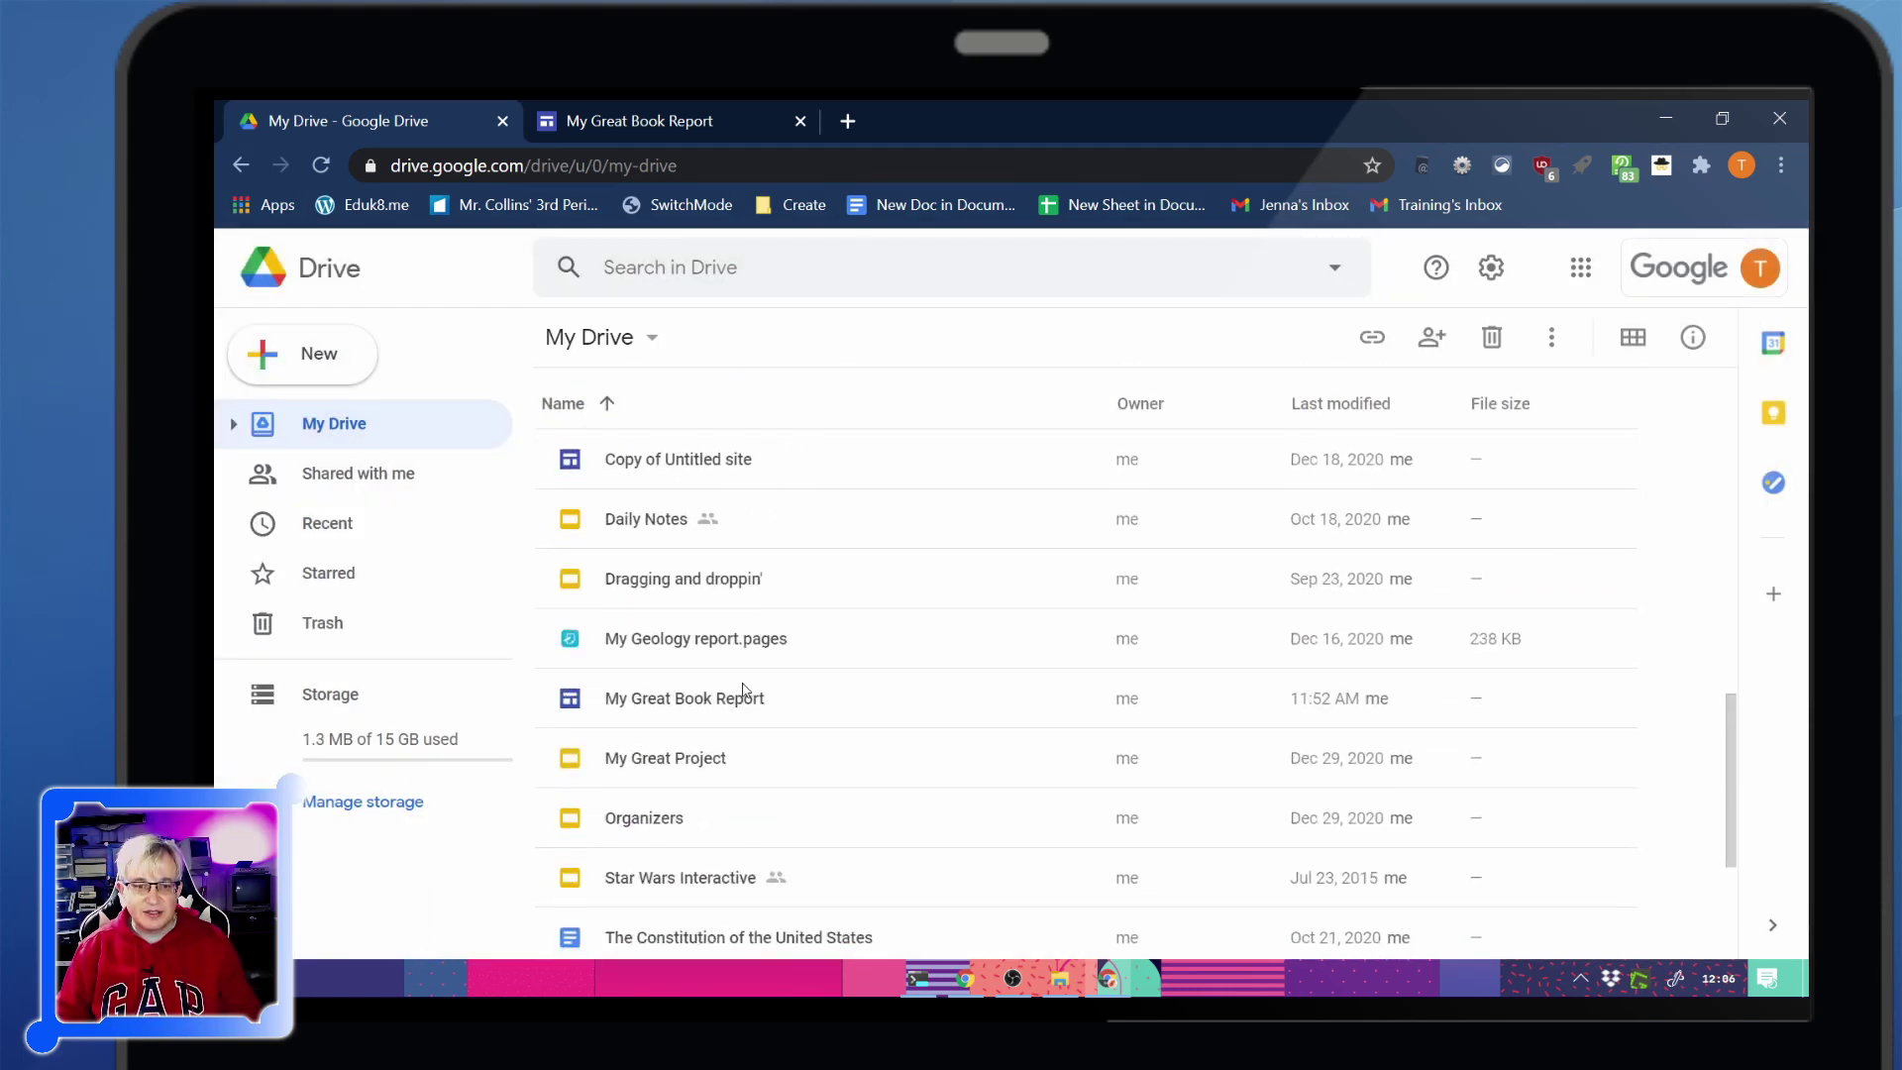
{"action": "left_click", "coordinate": [709, 719]}
{"action": "scroll", "coordinate": [729, 667], "scroll_direction": "up", "scroll_amount": 1}
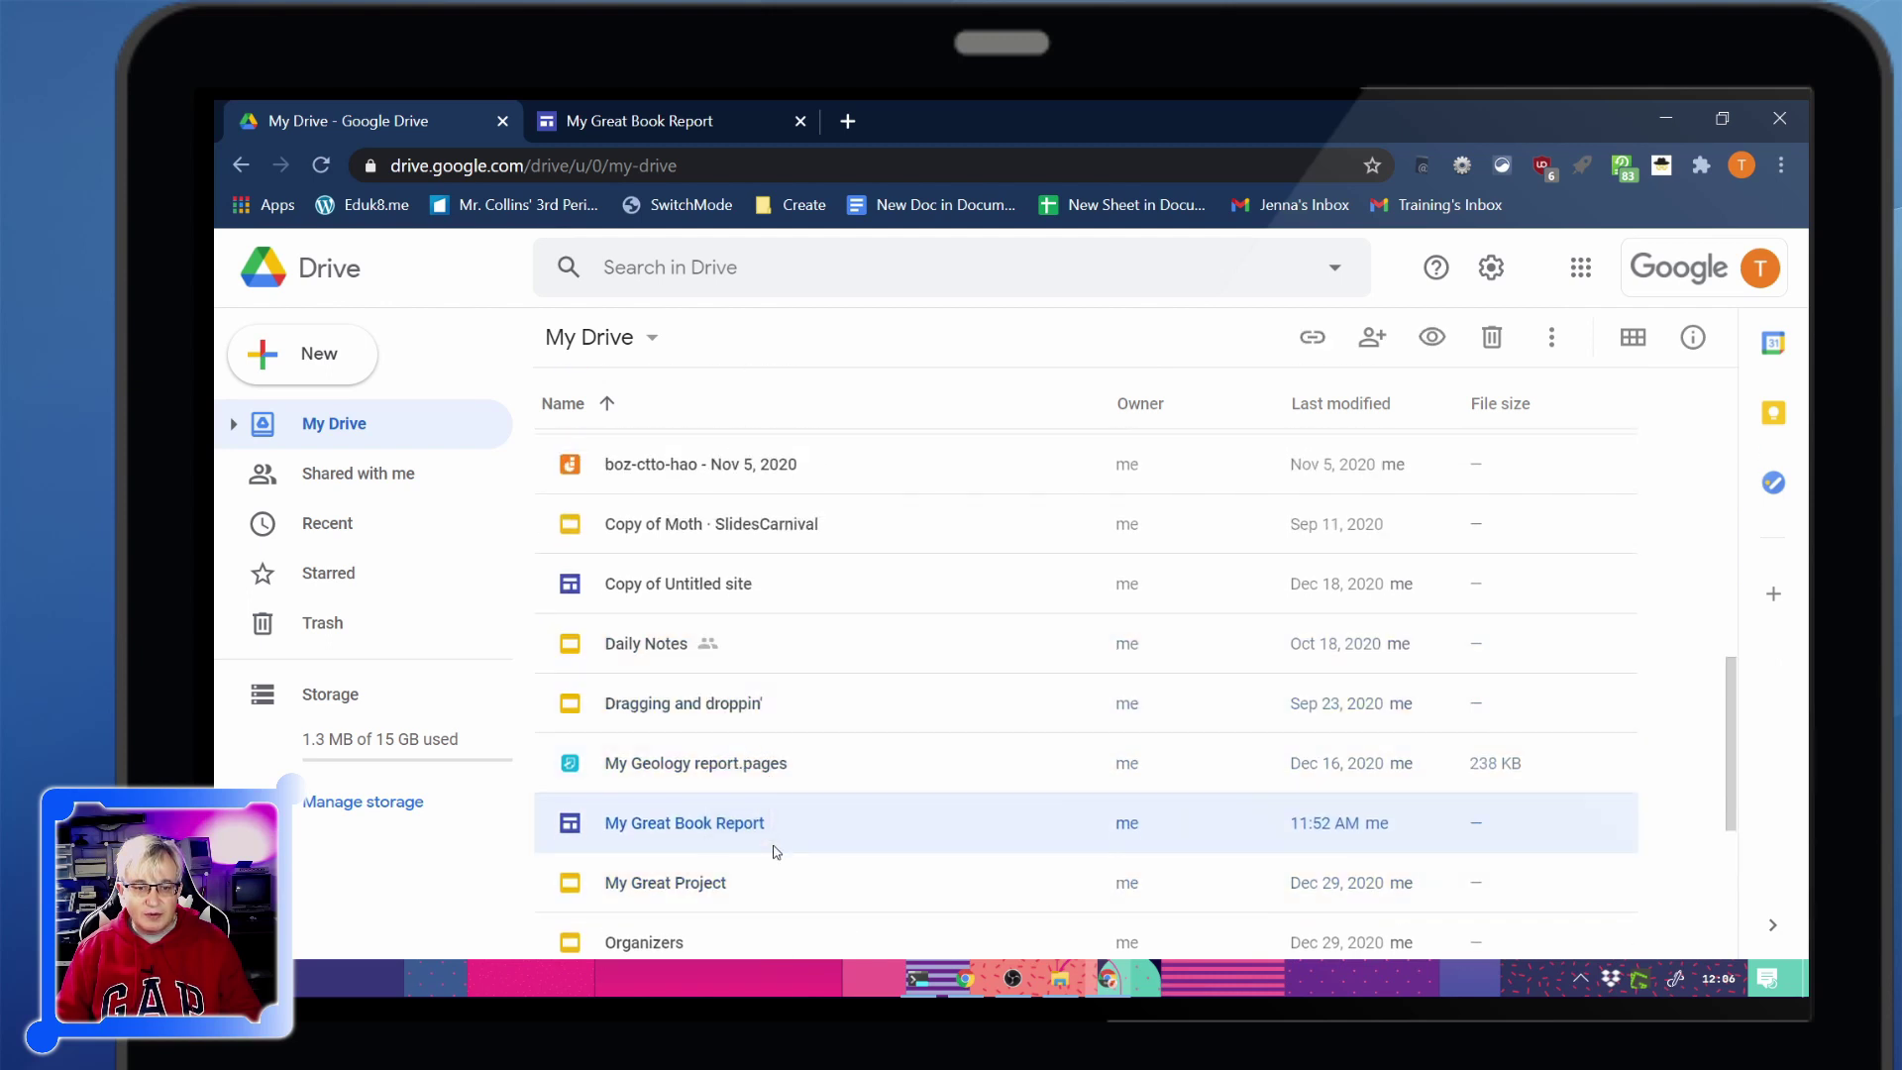
{"action": "left_click_drag", "start_coordinate": [776, 826], "coordinate": [748, 541]}
{"action": "scroll", "coordinate": [912, 679], "scroll_direction": "up", "scroll_amount": 5}
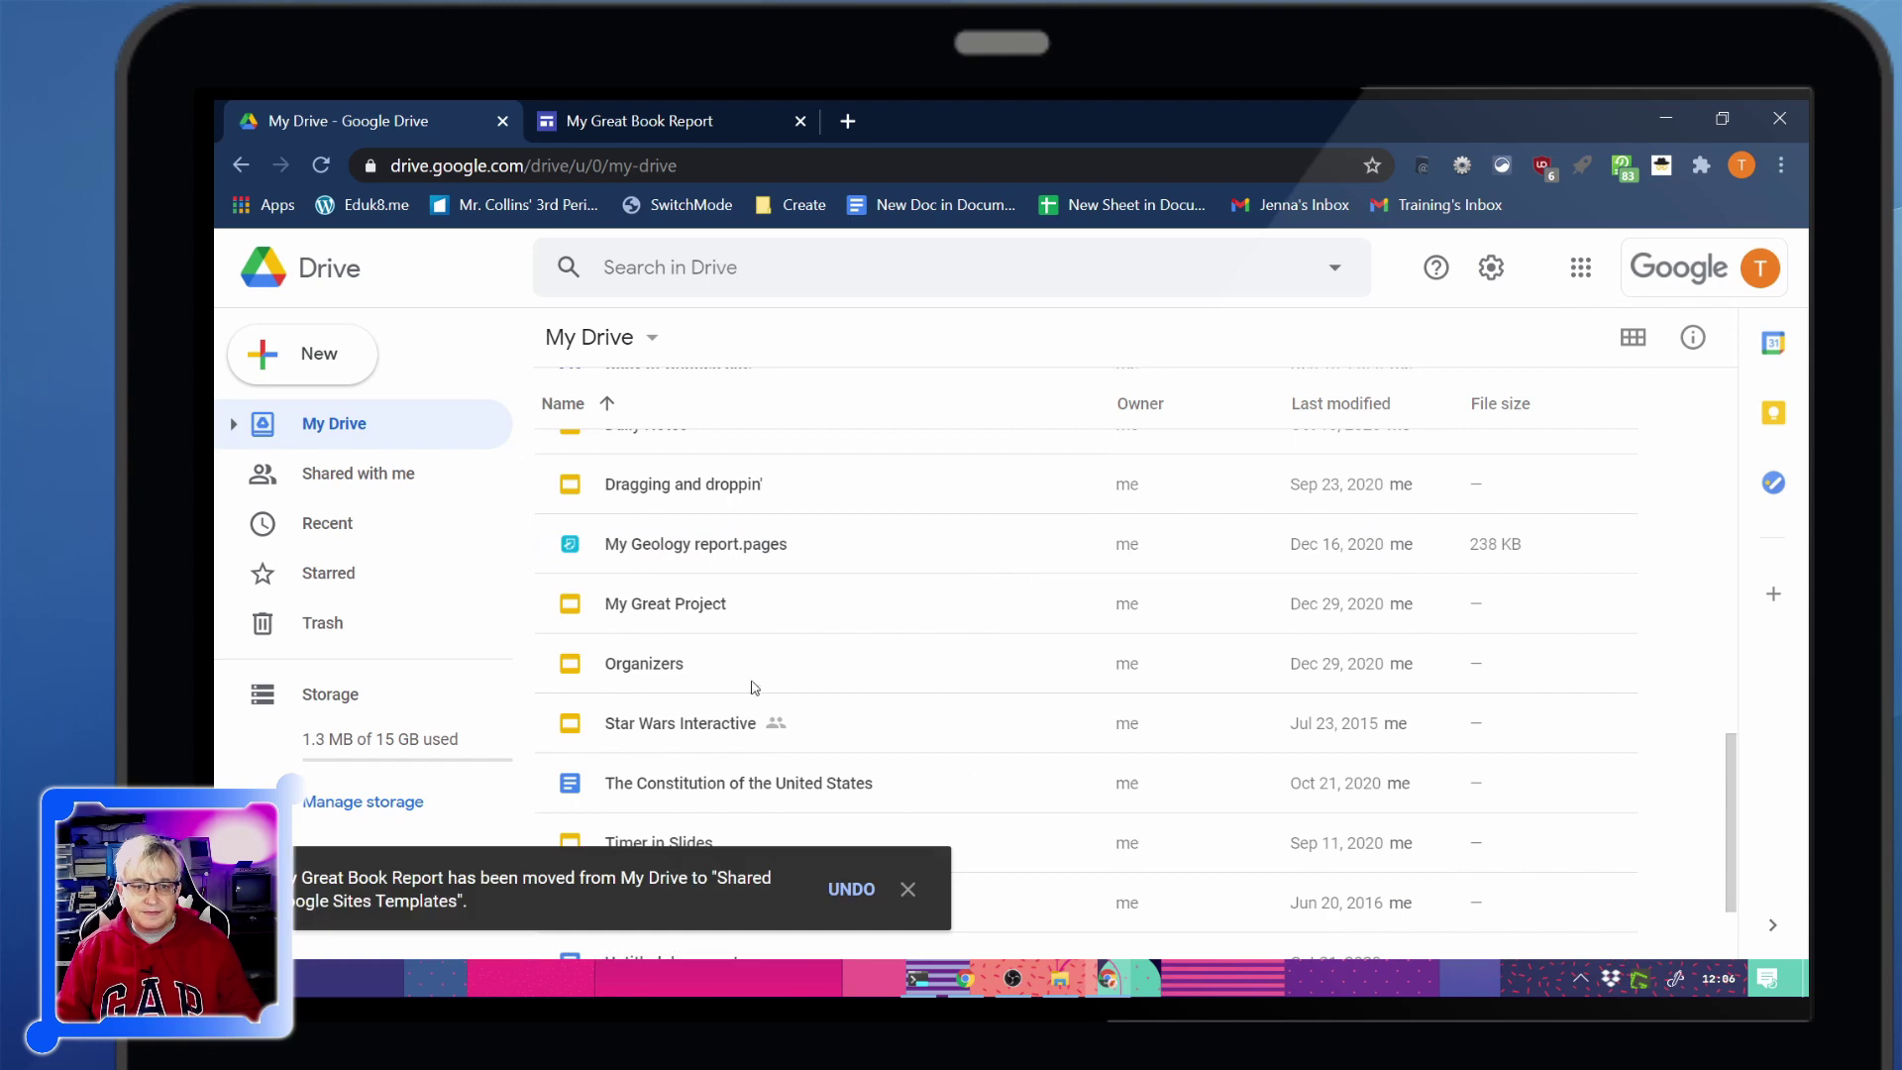
Find the Shared Google Sites Templates folder in My Drive and open it
{"action": "scroll", "coordinate": [619, 755], "scroll_direction": "up", "scroll_amount": 10}
{"action": "scroll", "coordinate": [755, 804], "scroll_direction": "down", "scroll_amount": 3}
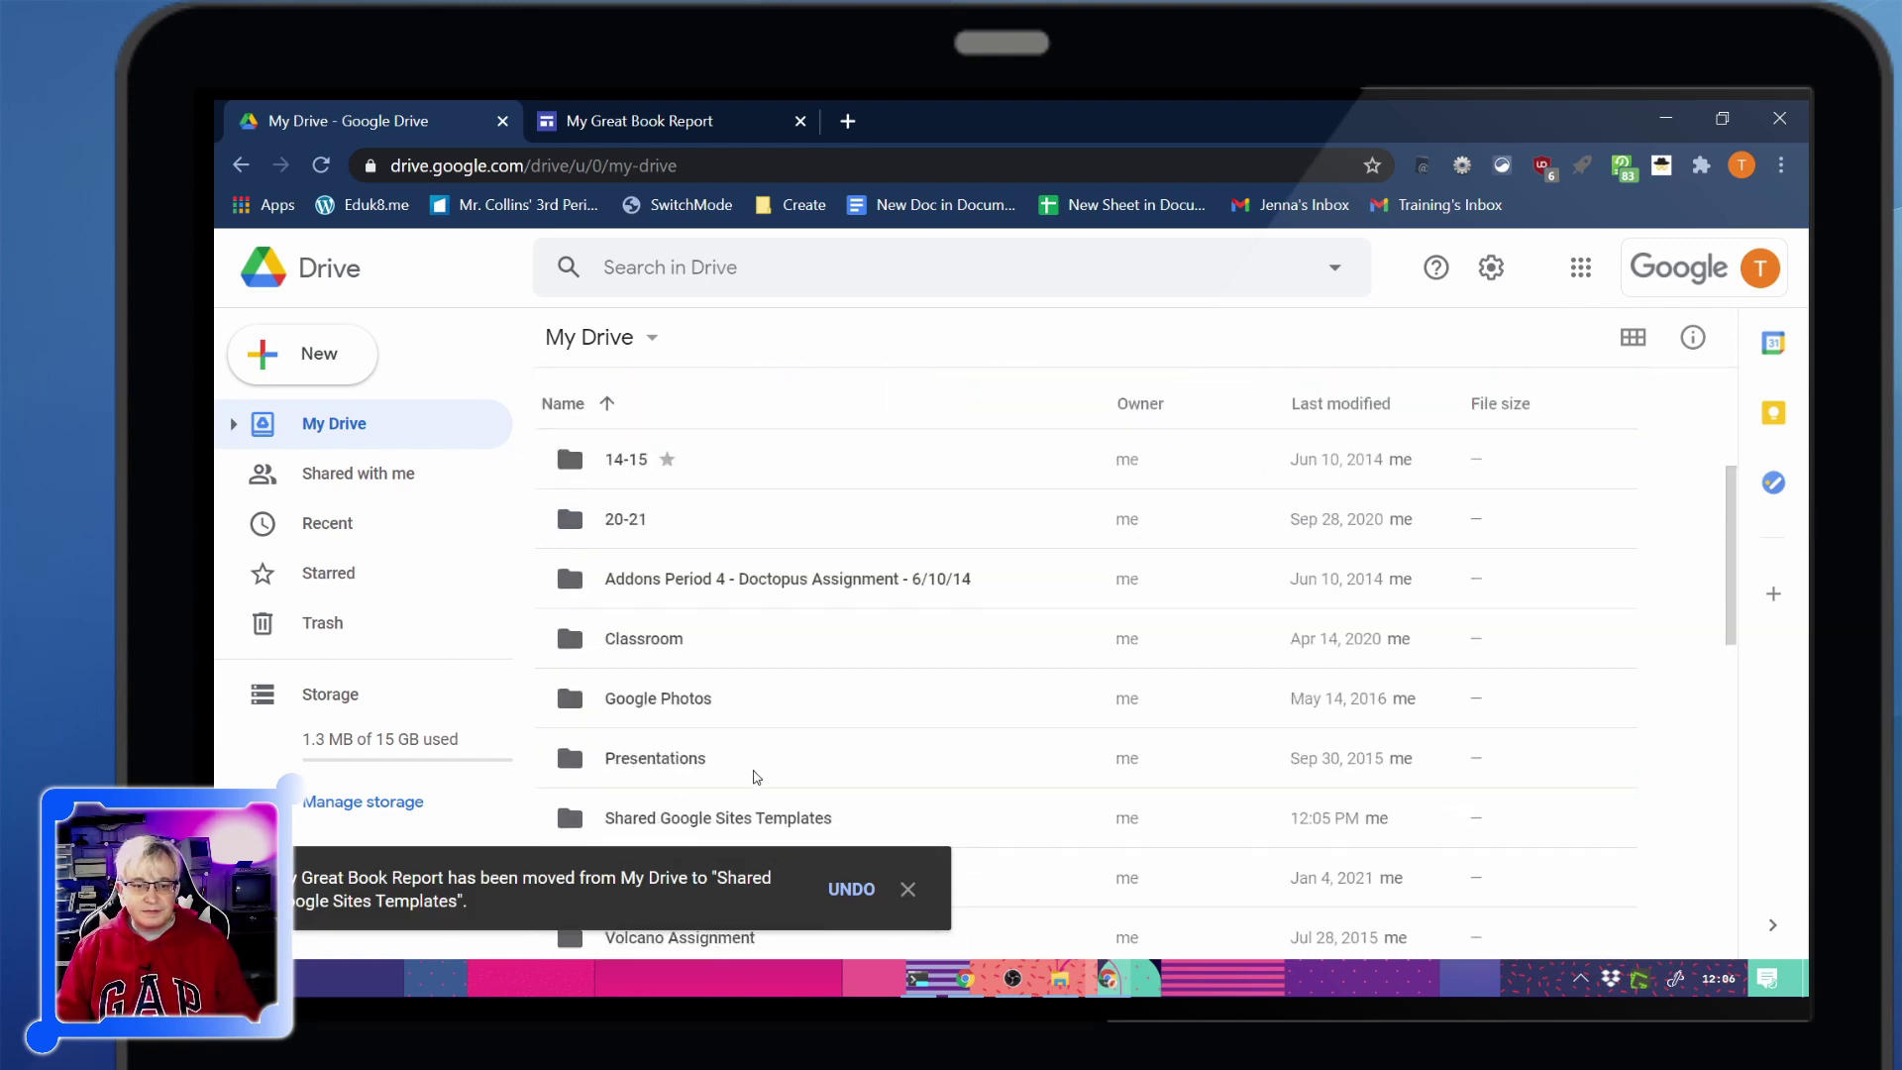
{"action": "scroll", "coordinate": [692, 686], "scroll_direction": "down", "scroll_amount": 1}
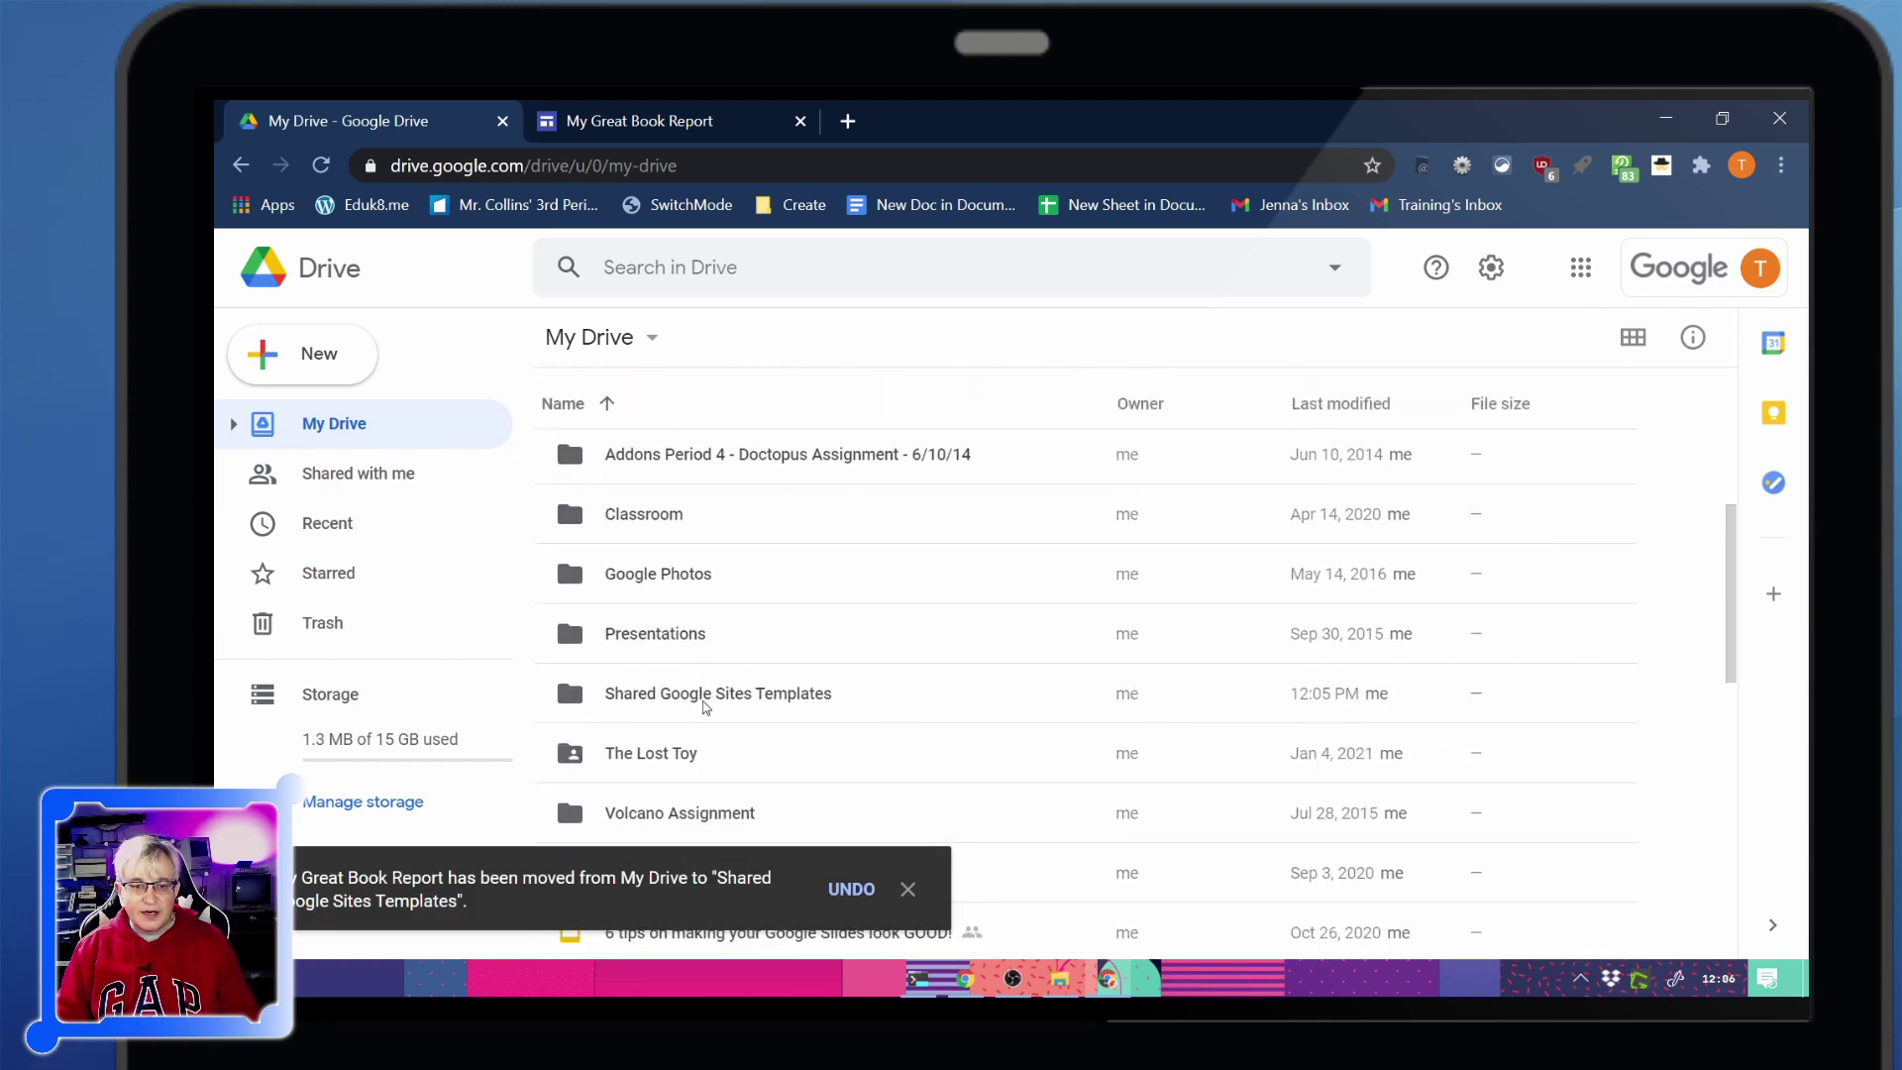
{"action": "double_click", "coordinate": [706, 707]}
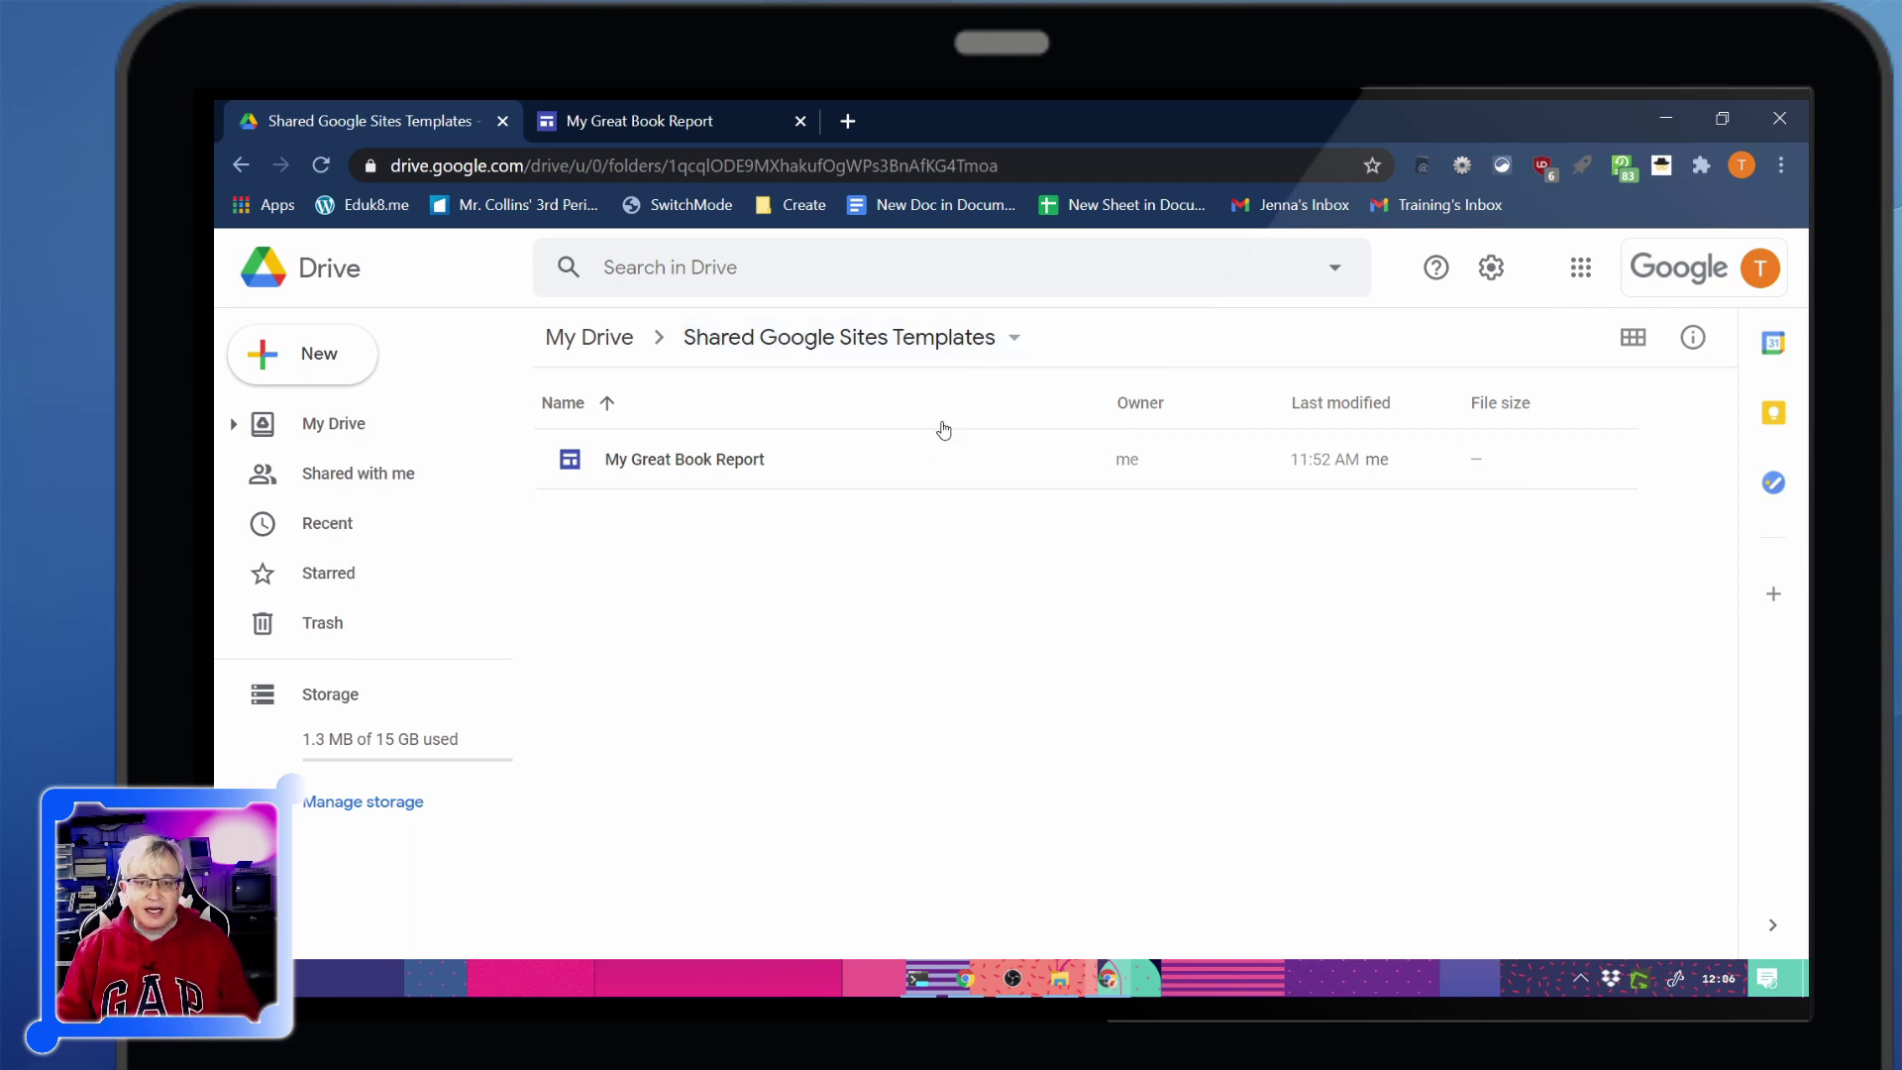
Share the Shared Google Sites Templates folder by link with the Eduk8.me group, check the role options and keep Viewer
{"action": "left_click", "coordinate": [1021, 349]}
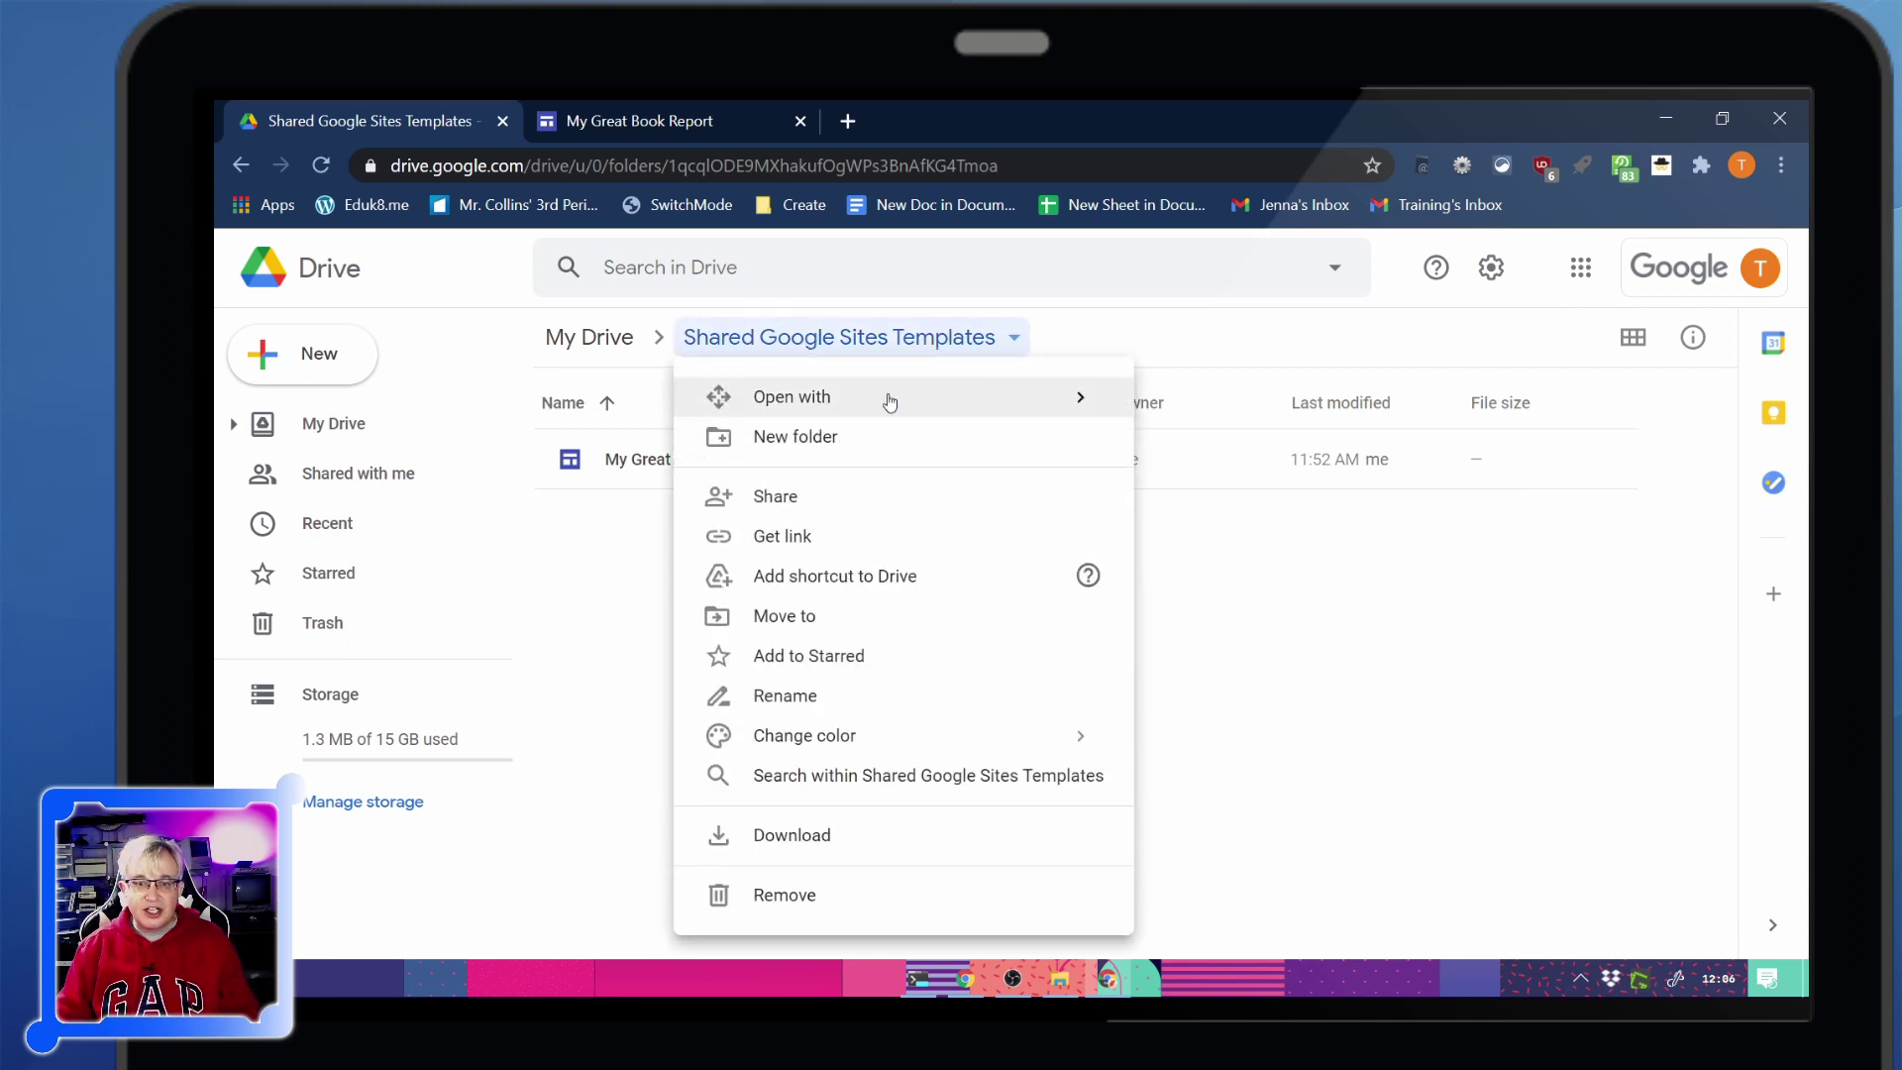
{"action": "left_click", "coordinate": [798, 505]}
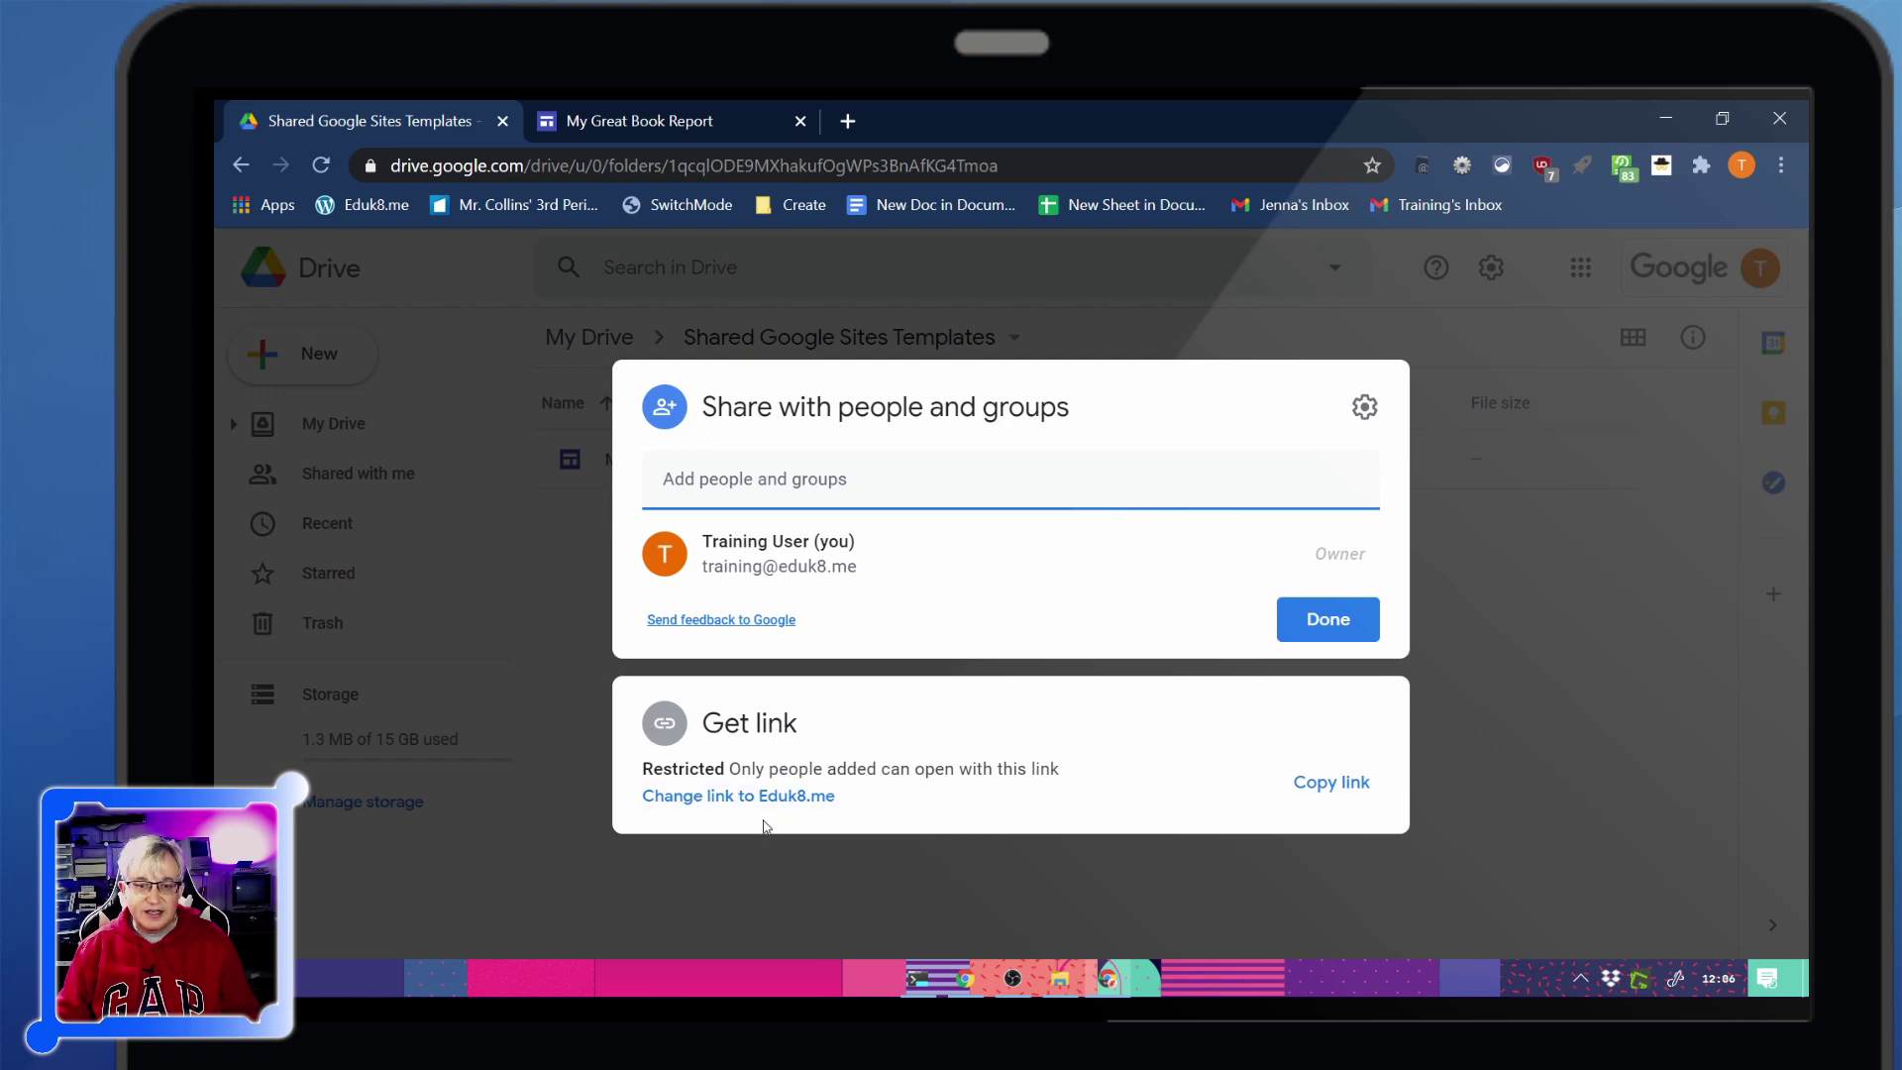
{"action": "left_click", "coordinate": [764, 796]}
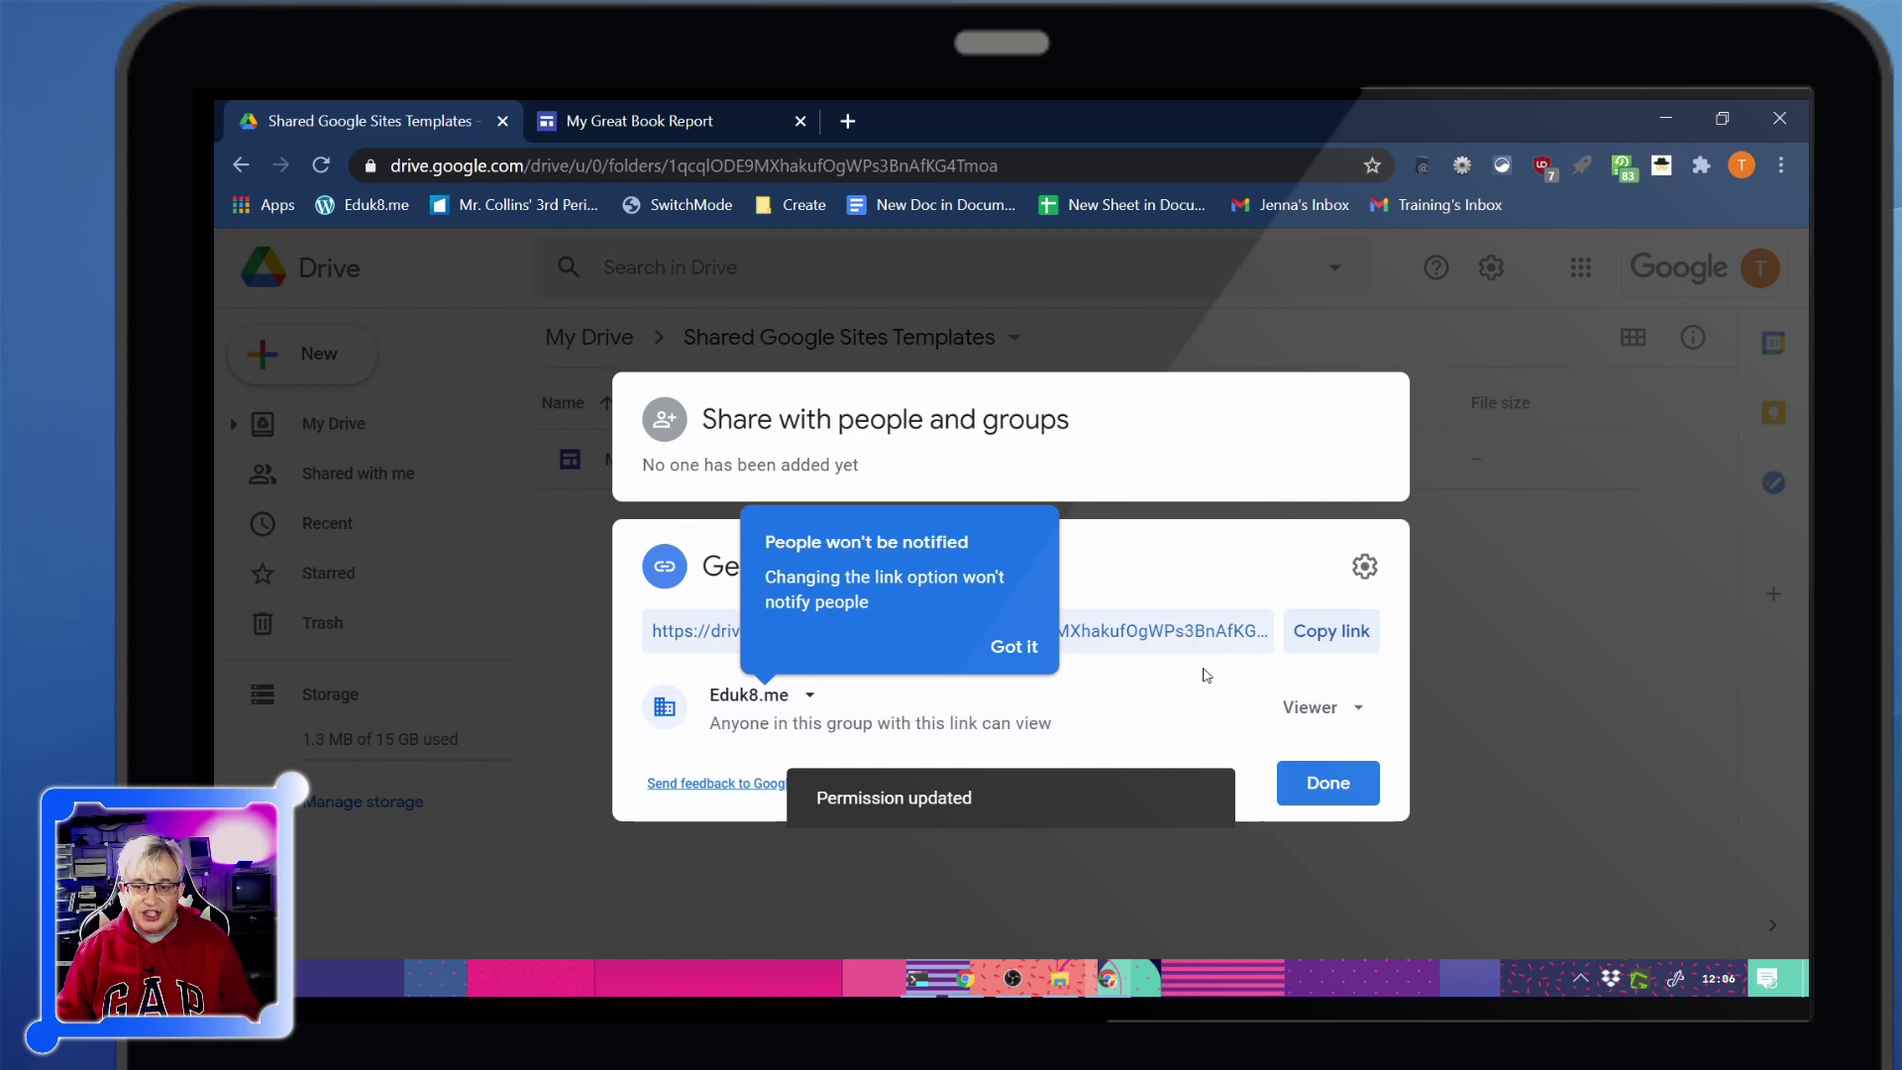
{"action": "left_click", "coordinate": [1026, 649]}
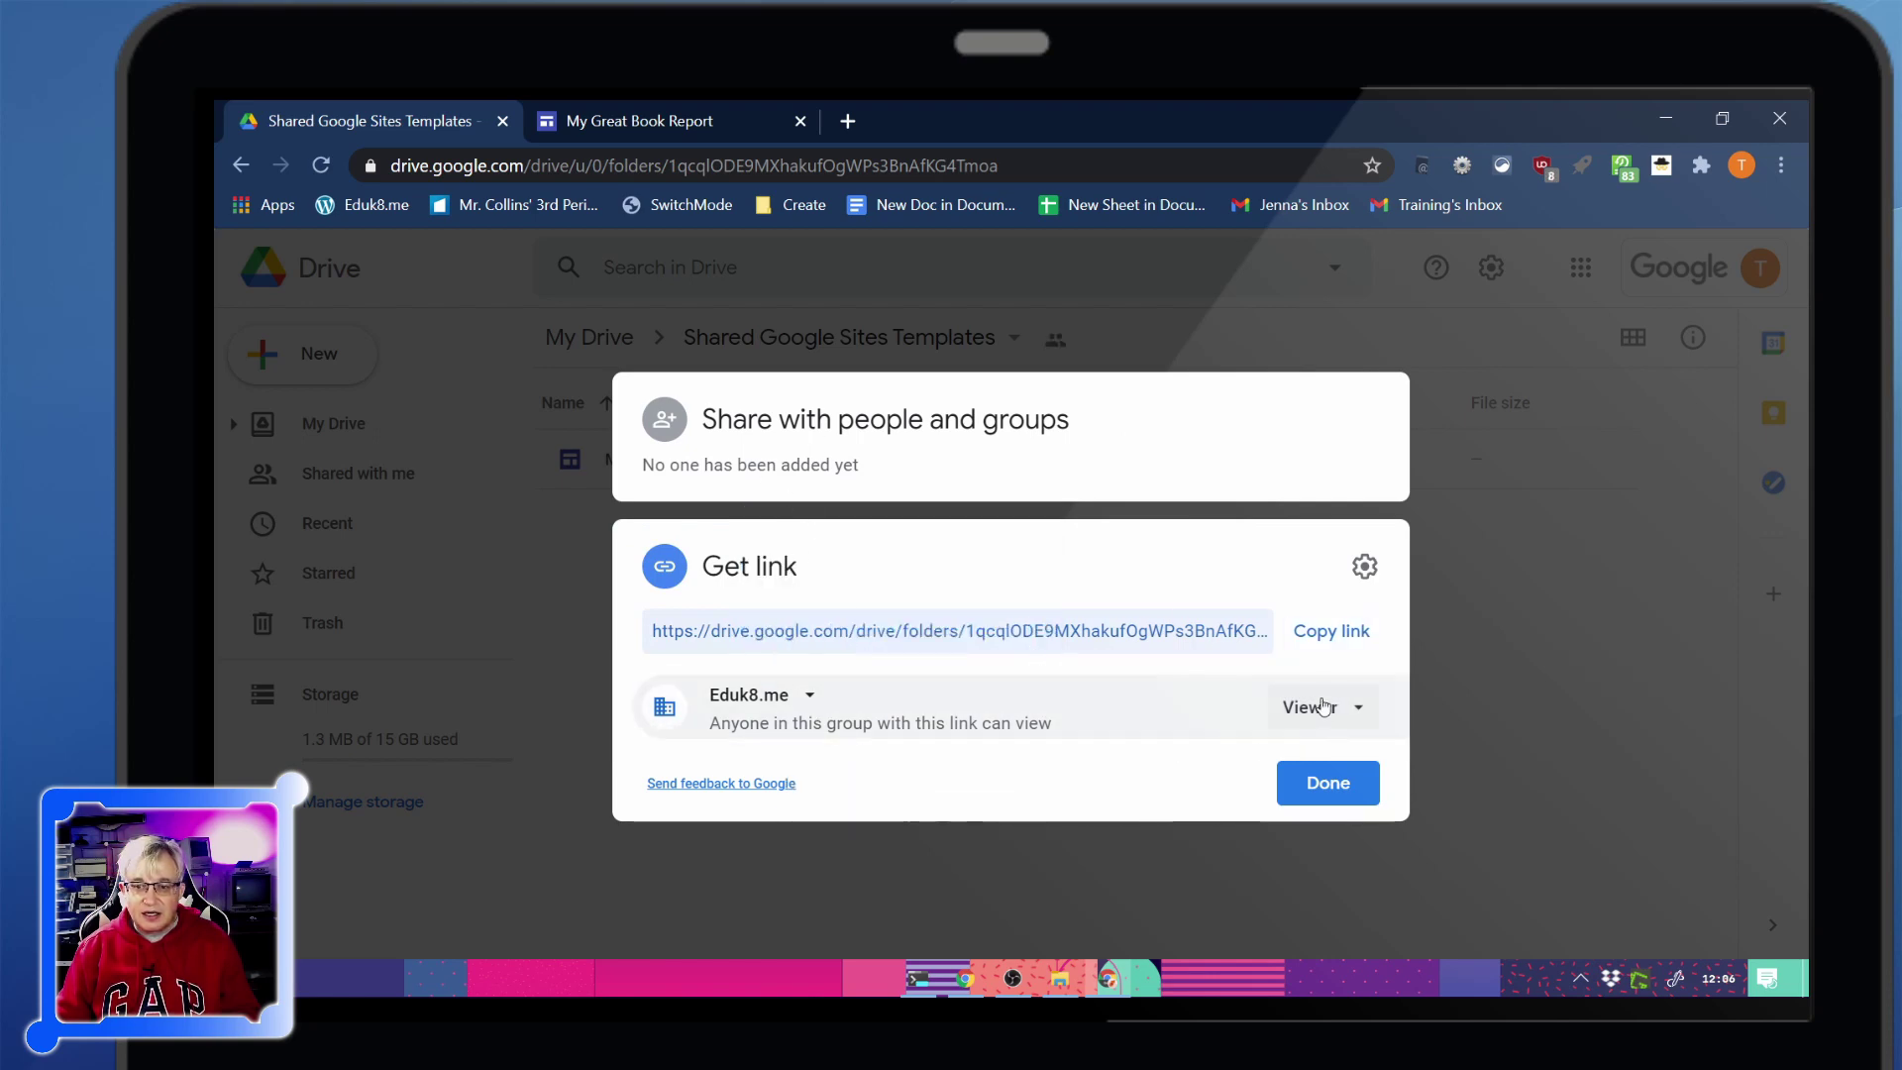
{"action": "left_click", "coordinate": [1324, 707]}
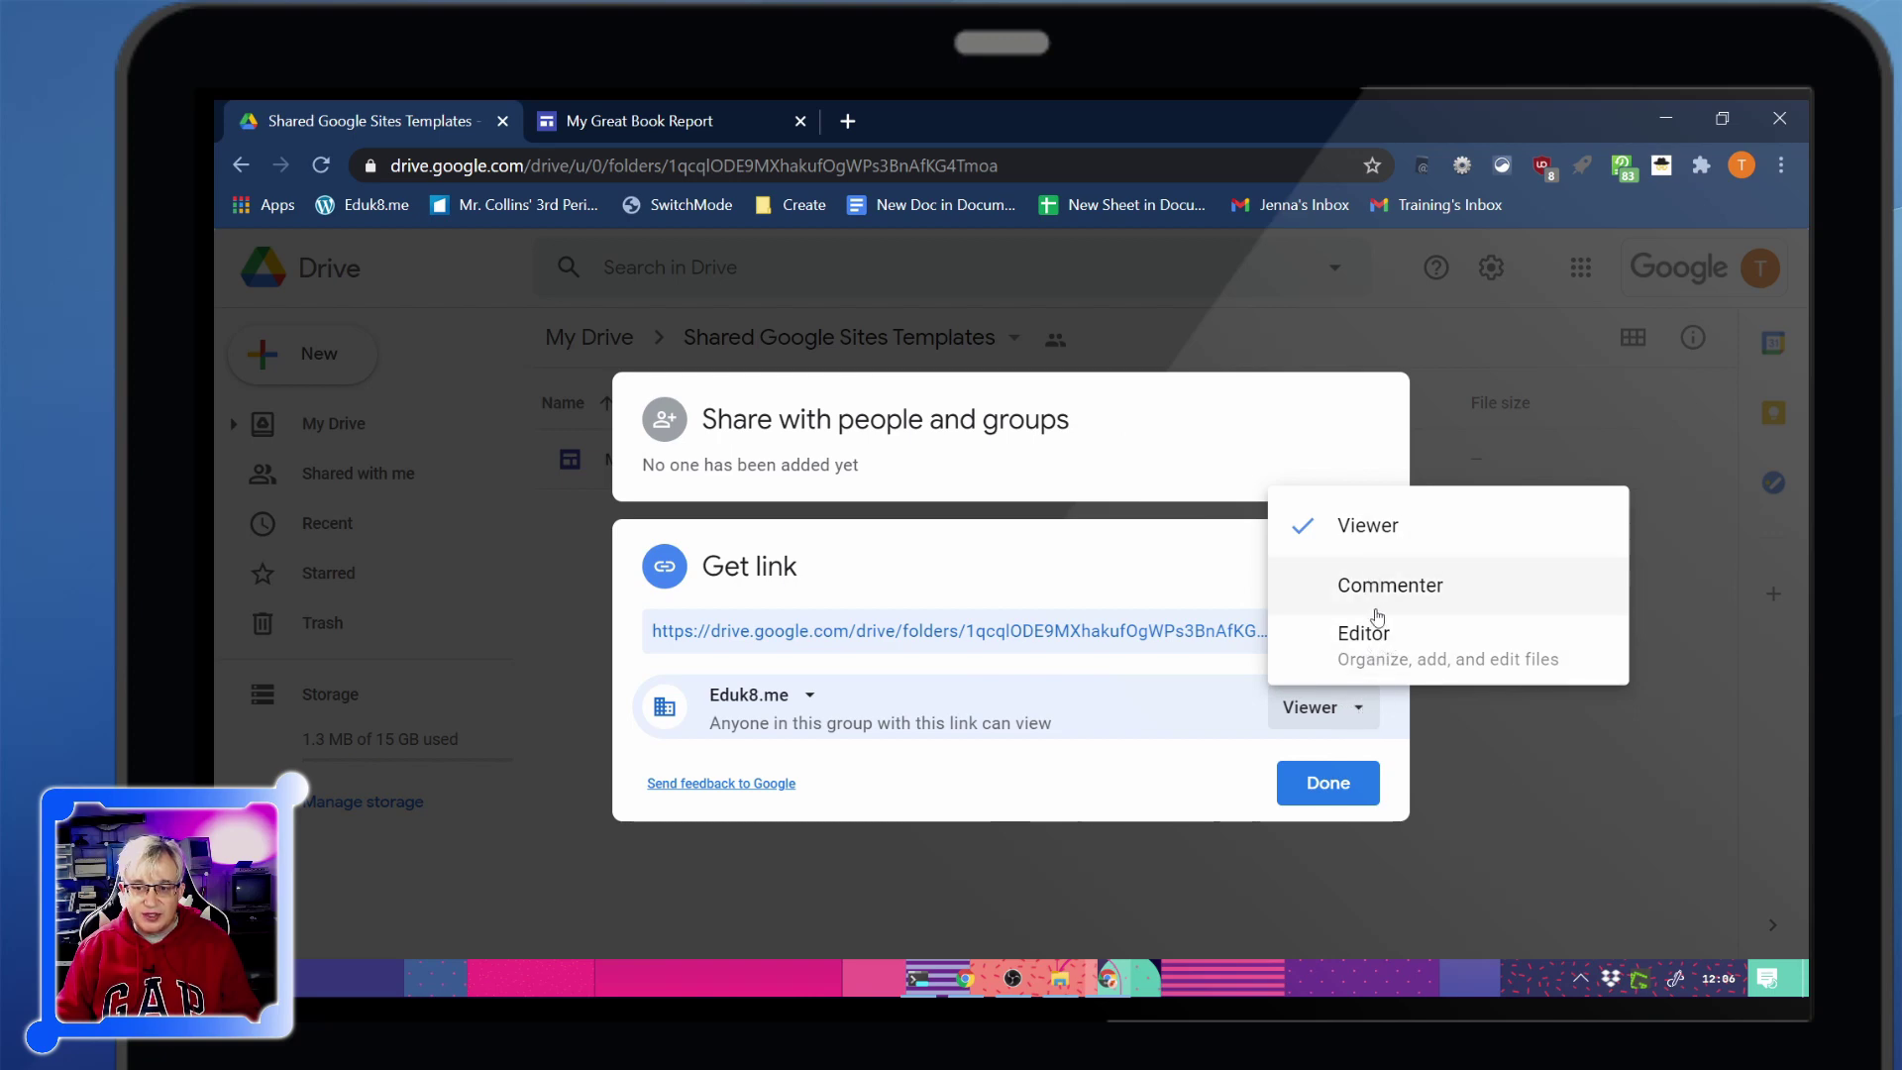
{"action": "left_click", "coordinate": [1392, 738]}
{"action": "left_click", "coordinate": [1373, 772]}
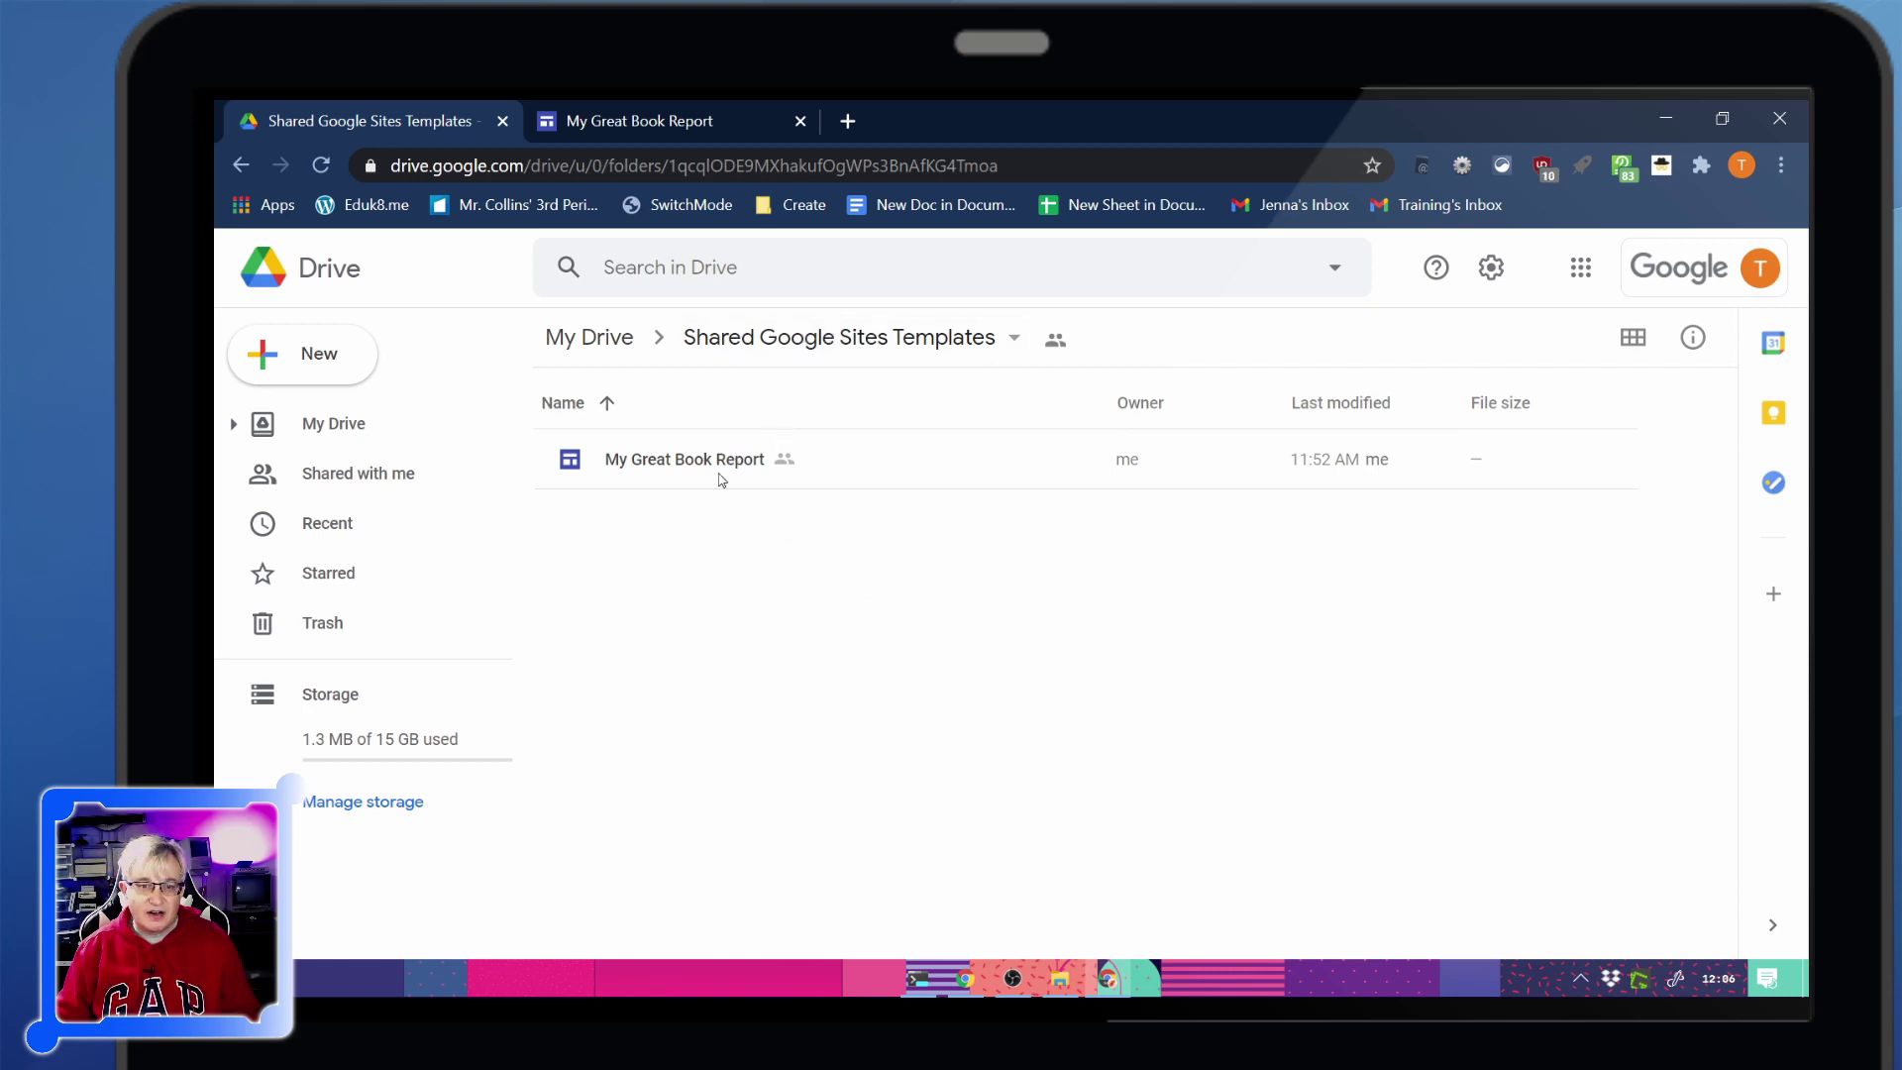
Reopen the folder's link sharing settings and copy the Shared Google Sites Templates folder link
{"action": "left_click", "coordinate": [1012, 338]}
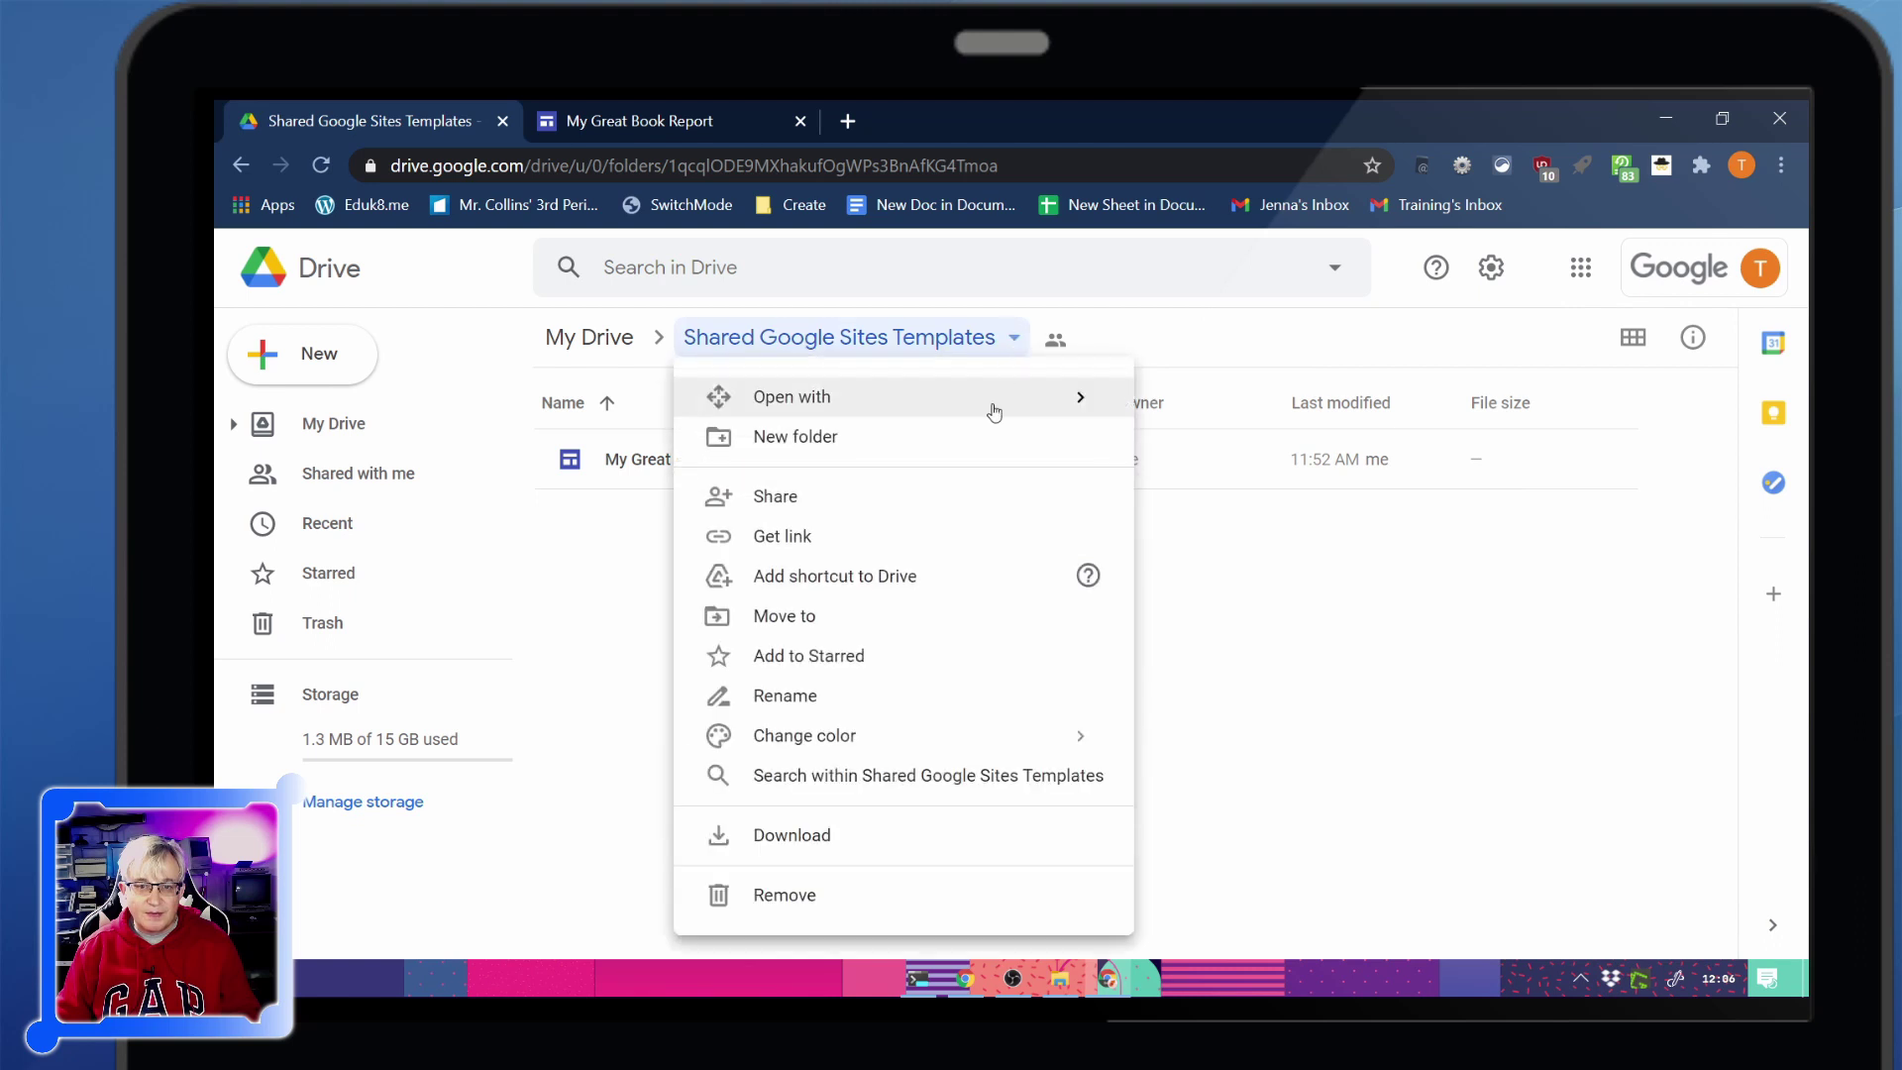
{"action": "left_click", "coordinate": [840, 496]}
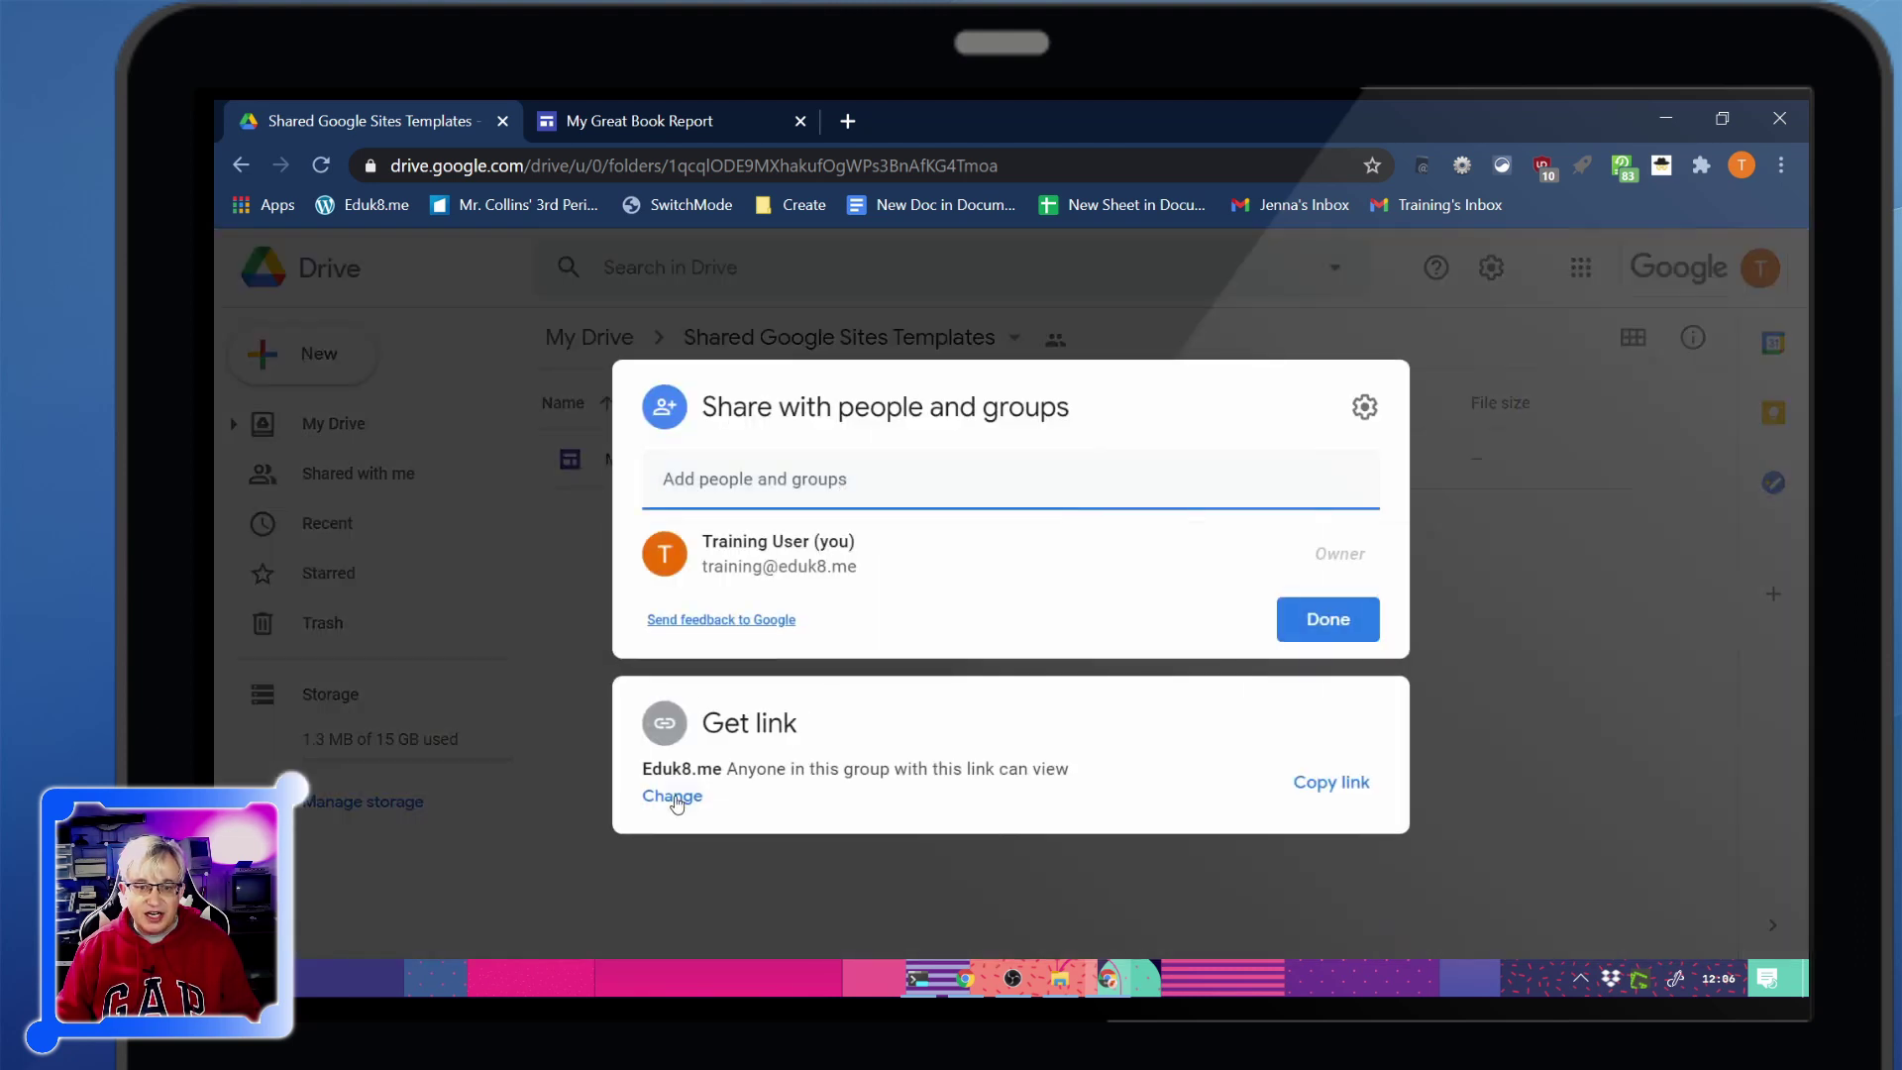
{"action": "left_click", "coordinate": [673, 796]}
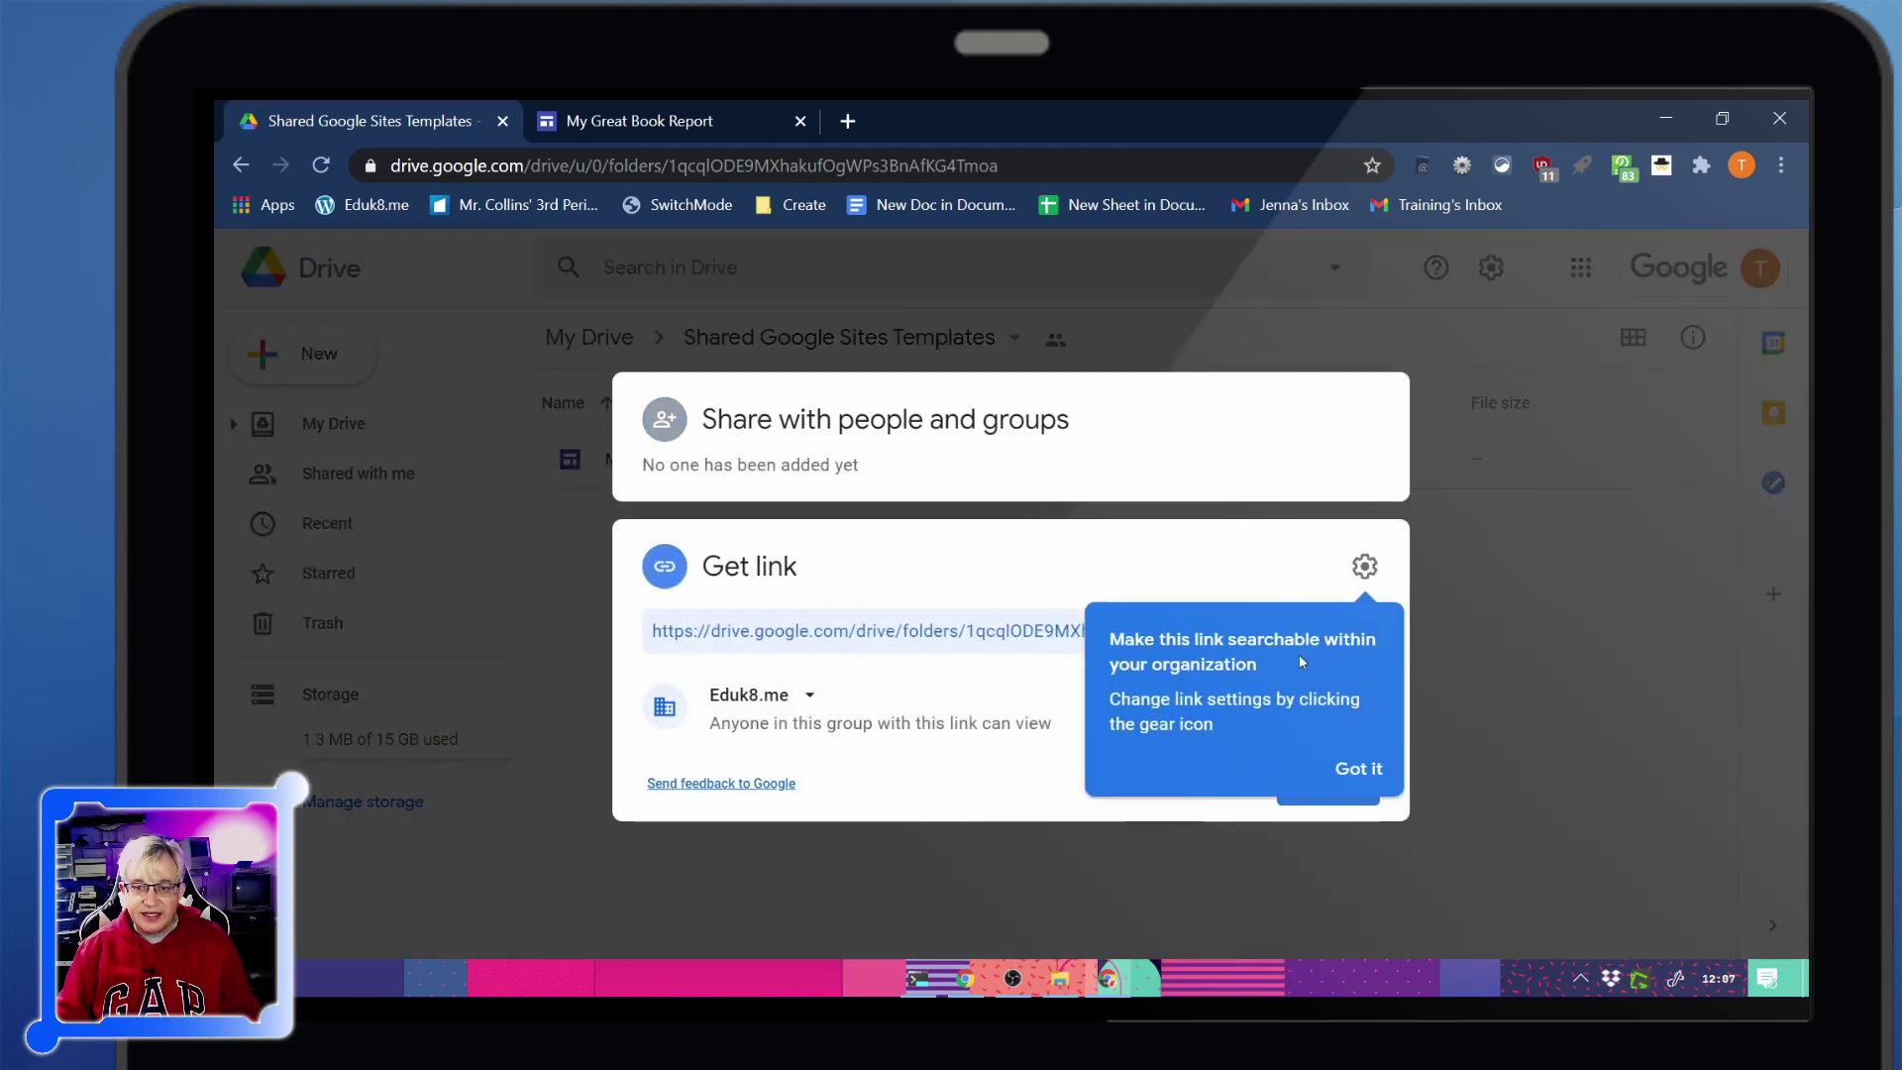
{"action": "left_click", "coordinate": [1359, 753]}
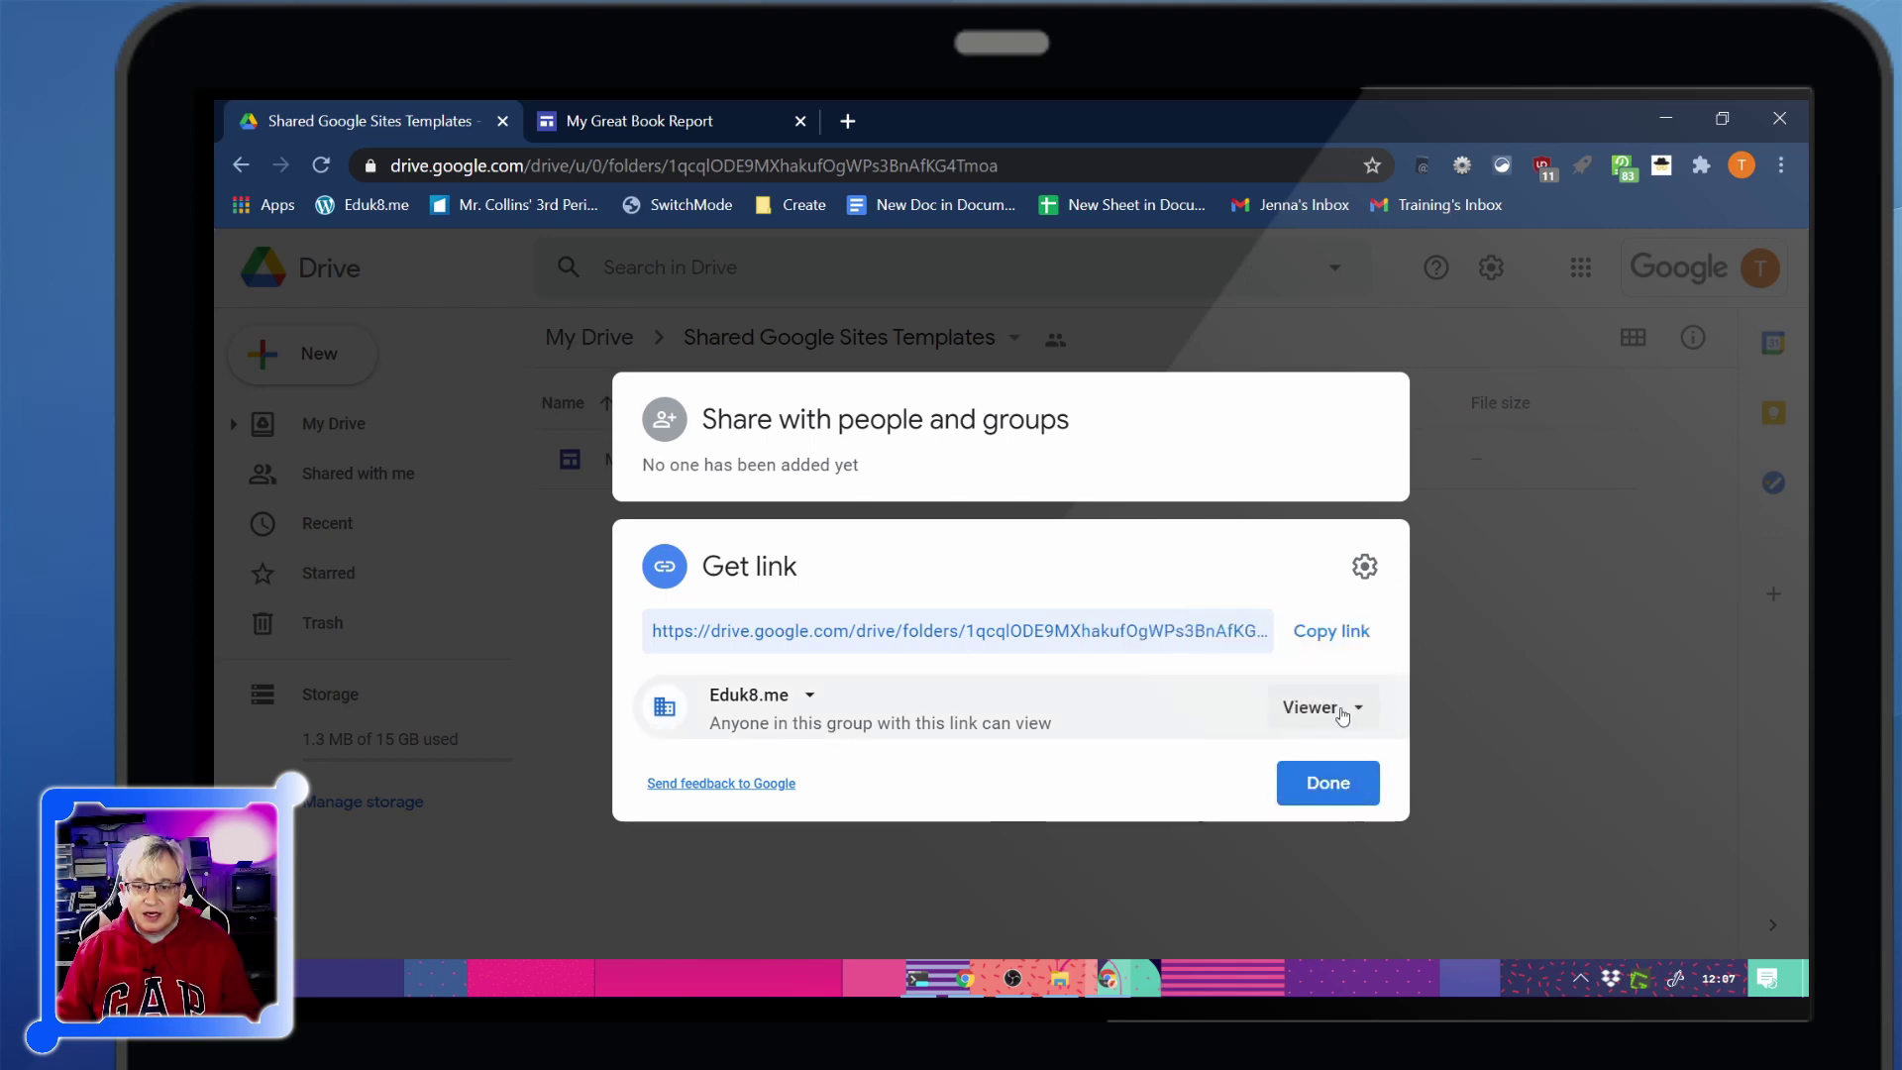
{"action": "left_click", "coordinate": [1339, 636]}
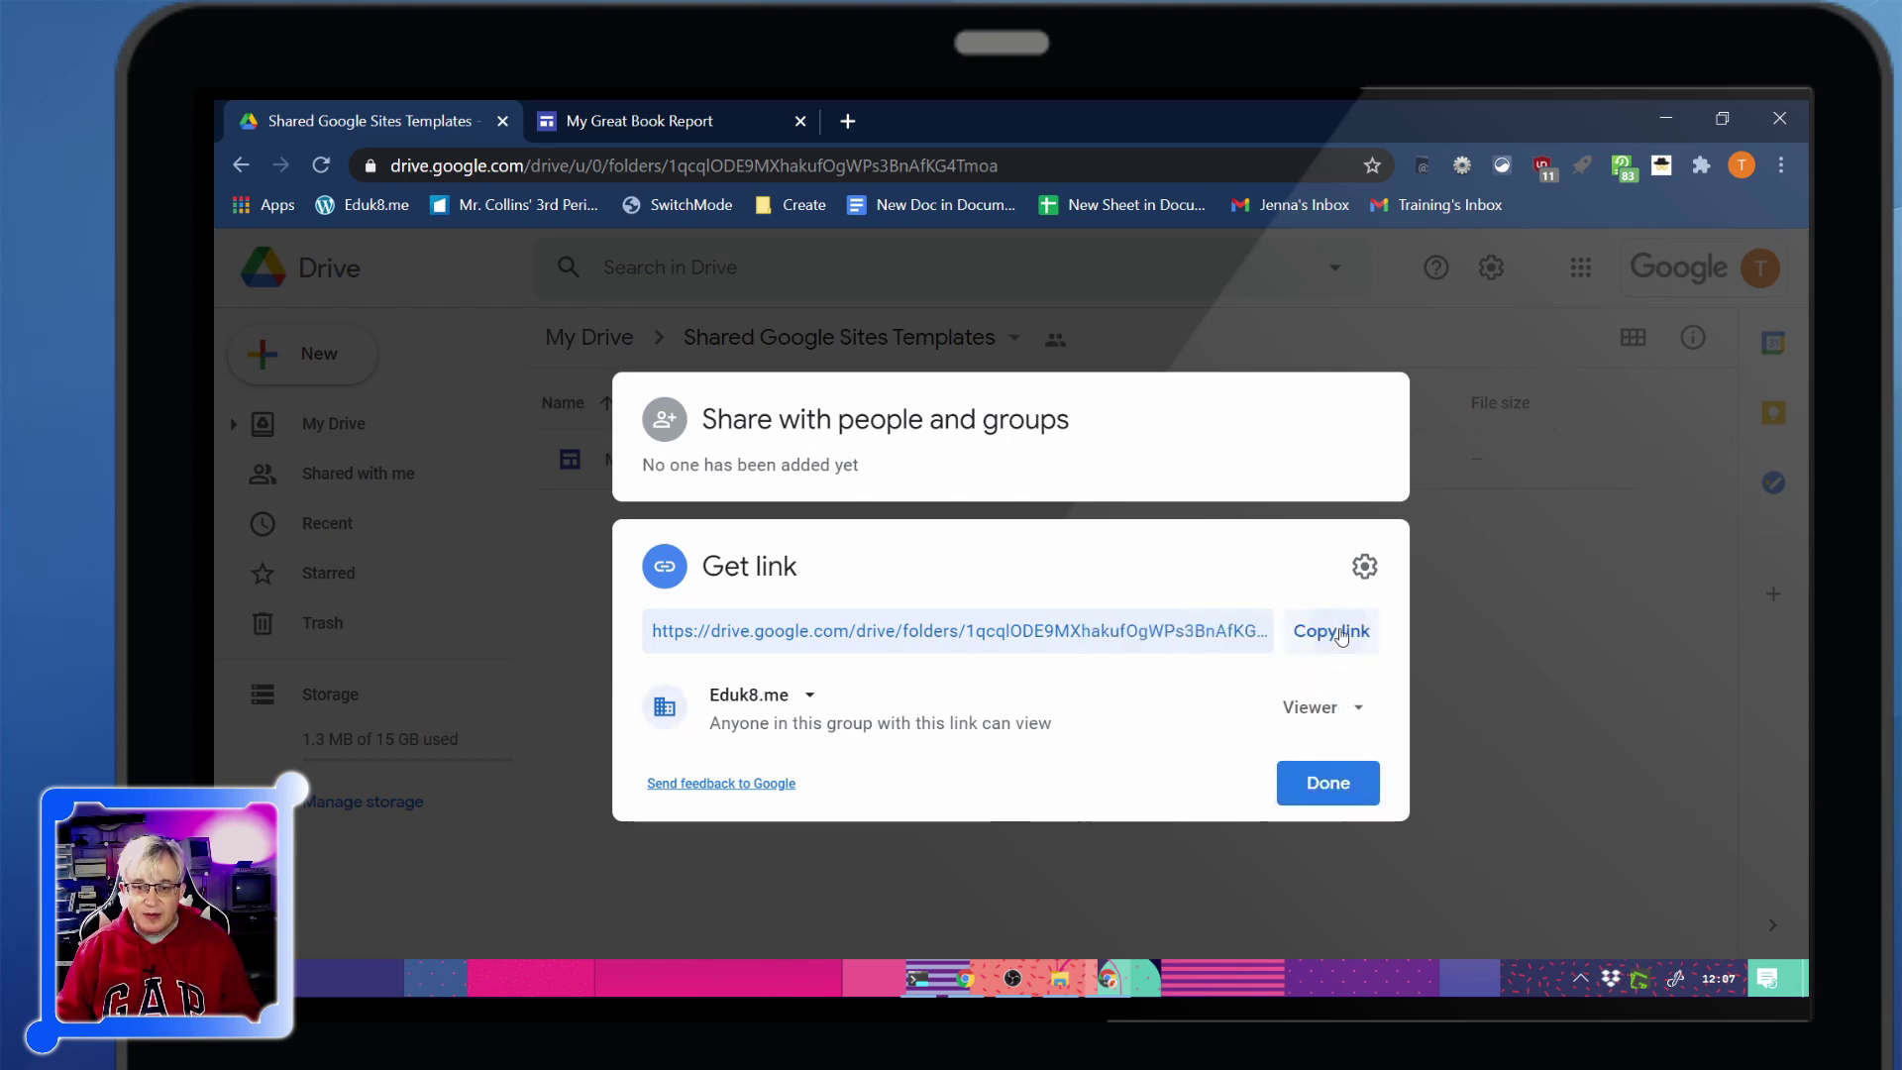
{"action": "left_click", "coordinate": [1329, 784]}
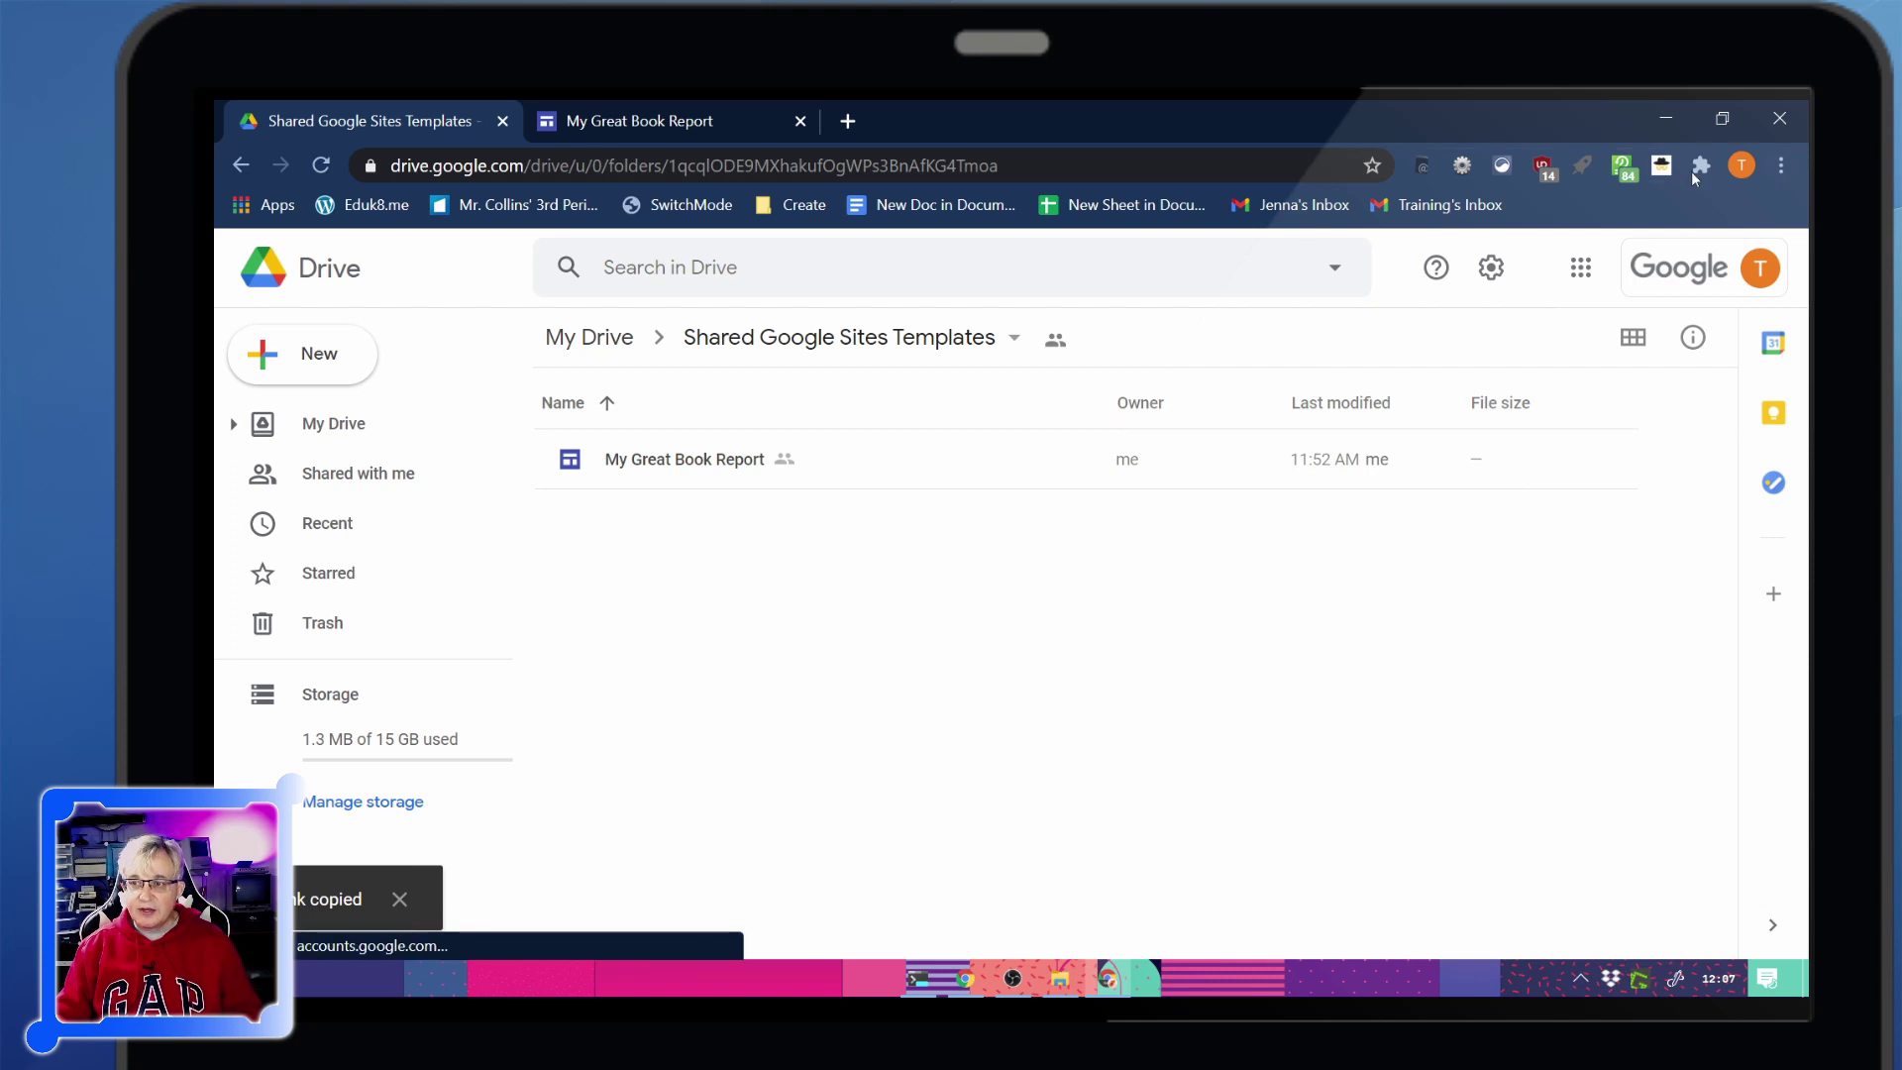
Switch to the student's browser profile, open the copied Shared Google Sites Templates folder link and dismiss the Drive for desktop offer
{"action": "left_click", "coordinate": [1742, 165]}
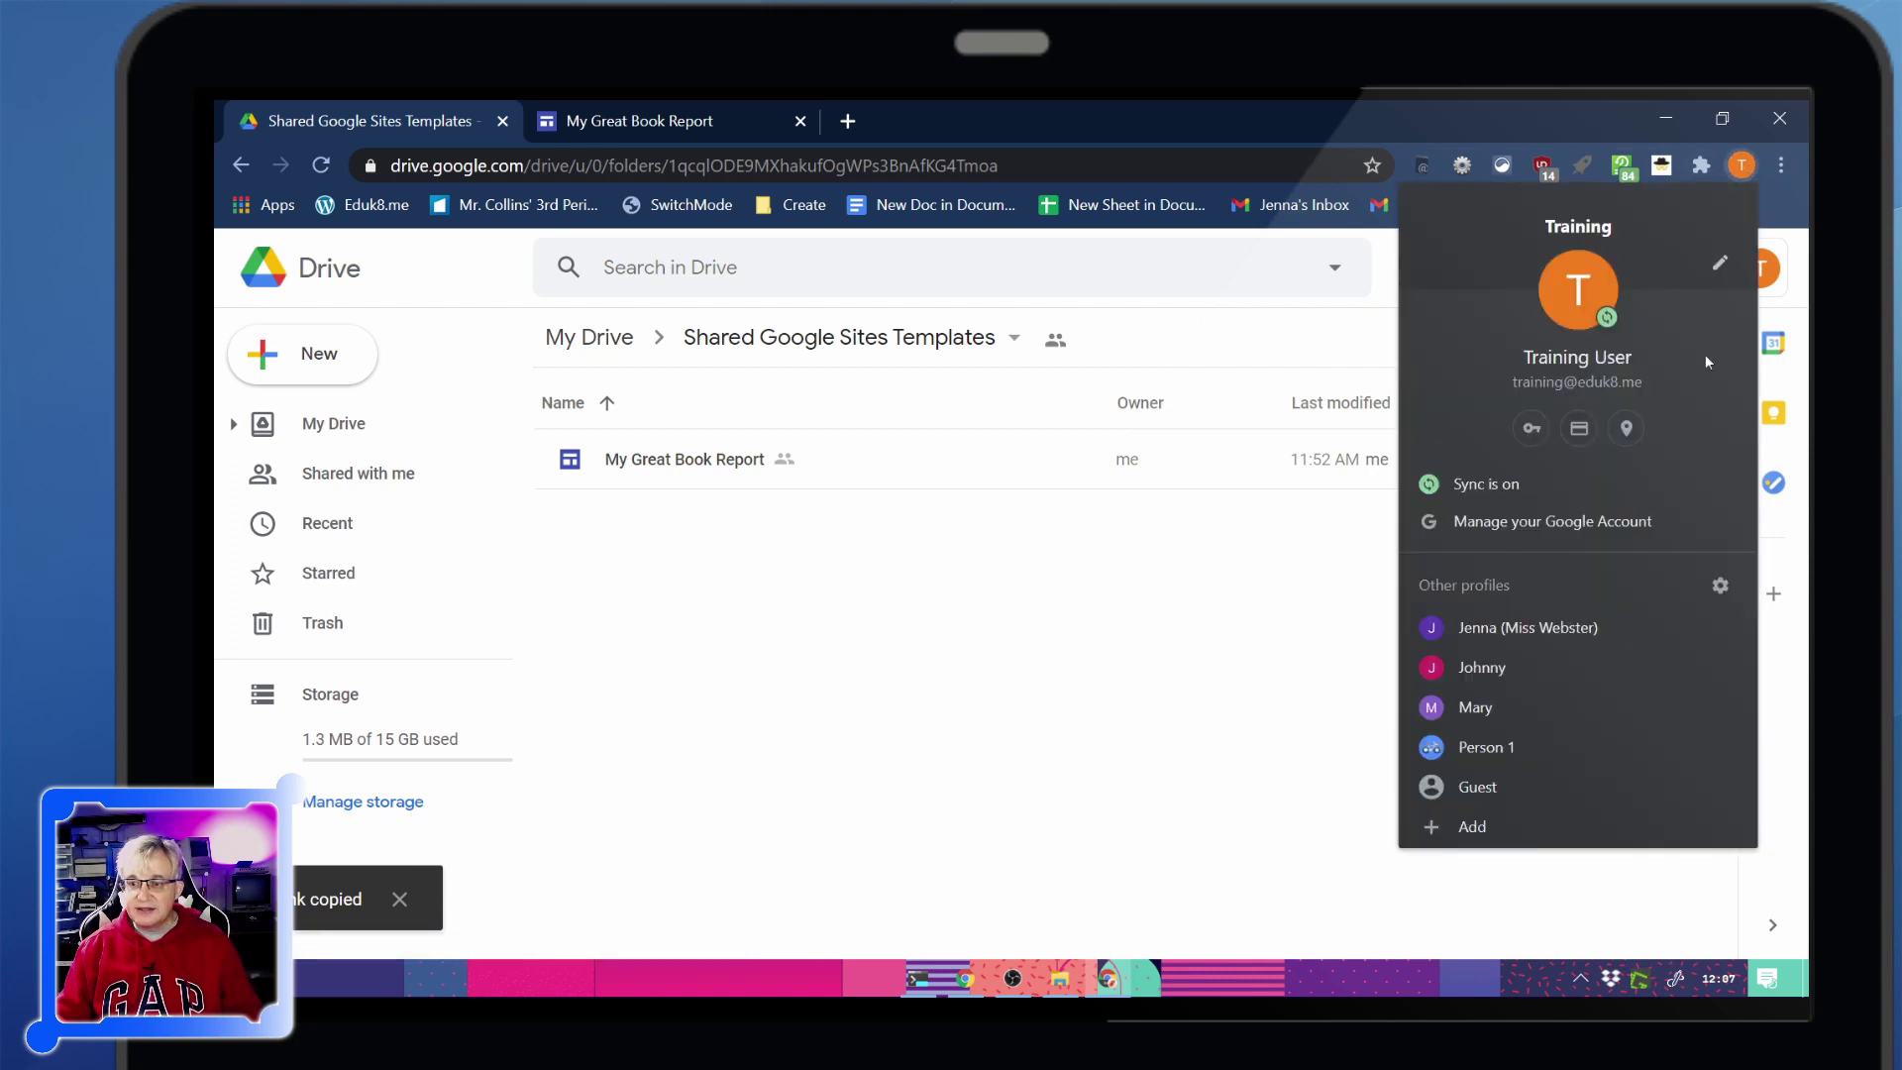
{"action": "left_click", "coordinate": [1526, 629]}
{"action": "key", "text": "ctrl+v"}
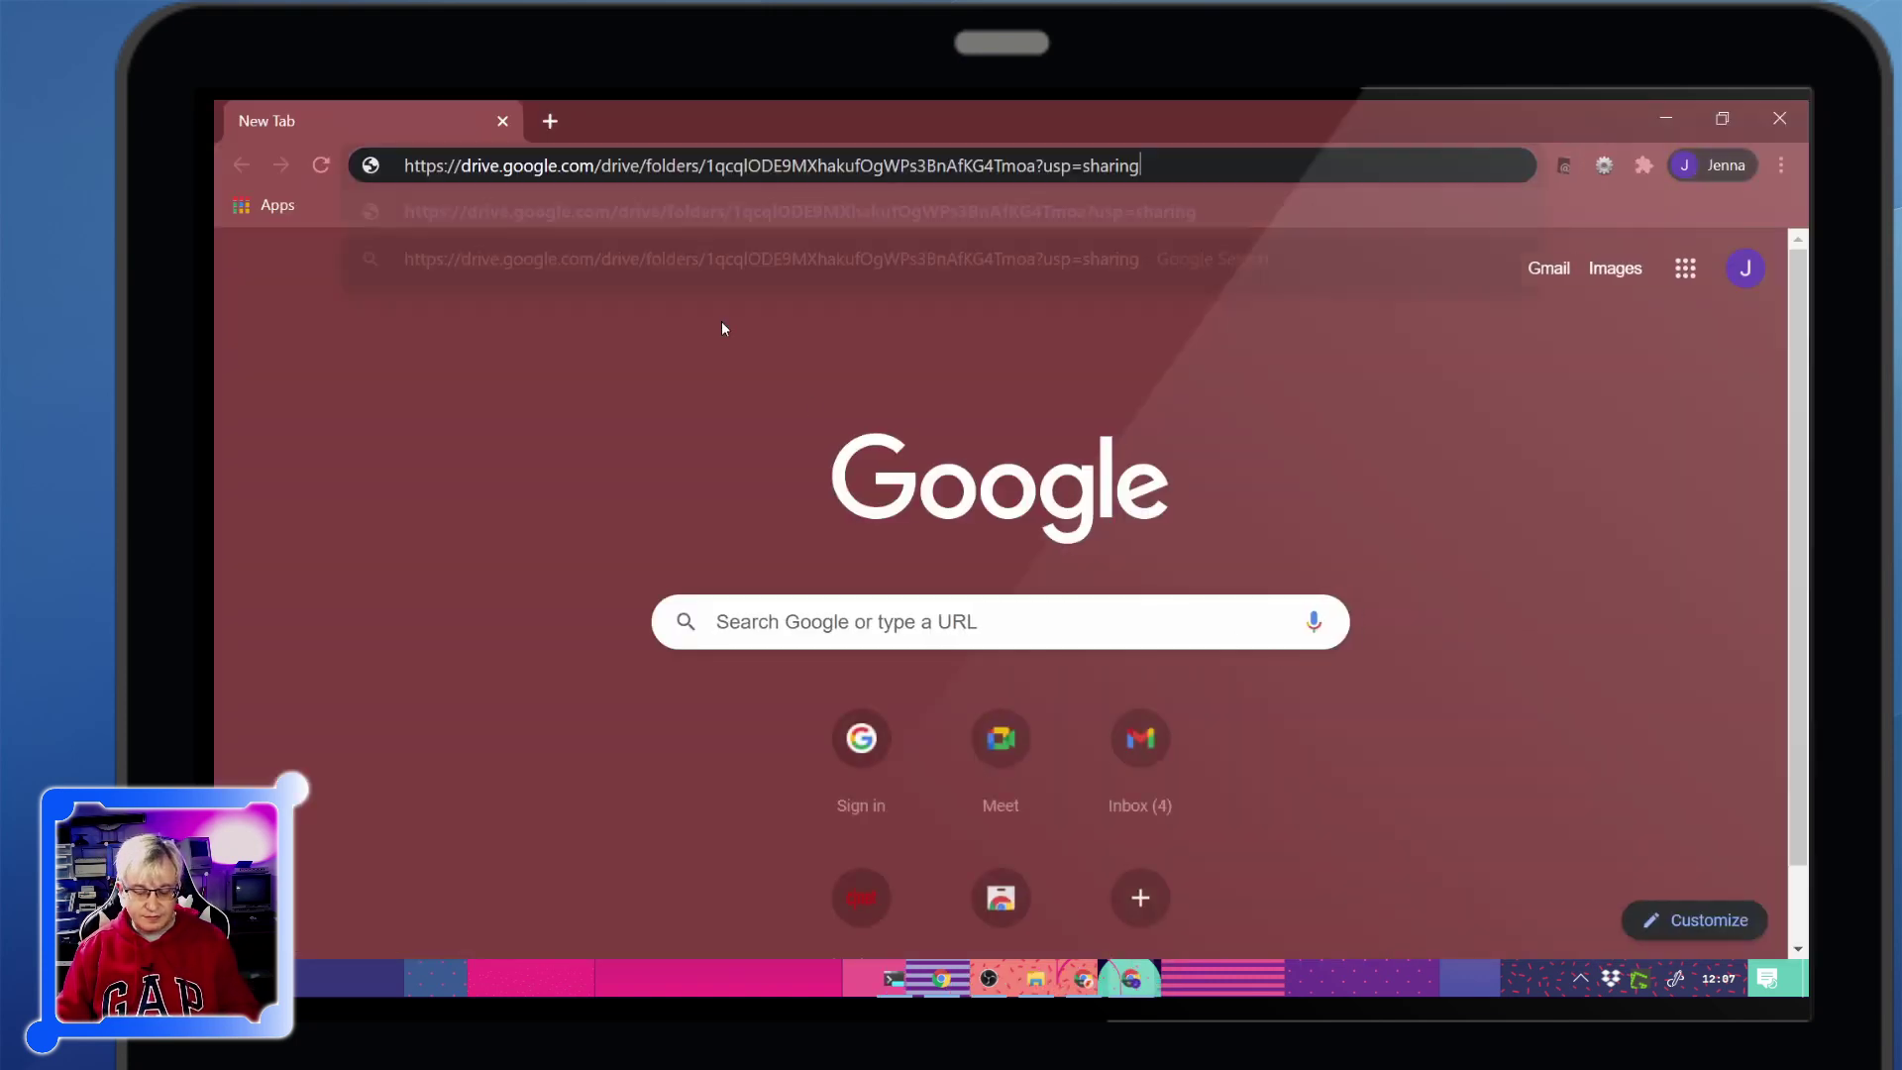
{"action": "key", "text": "Return"}
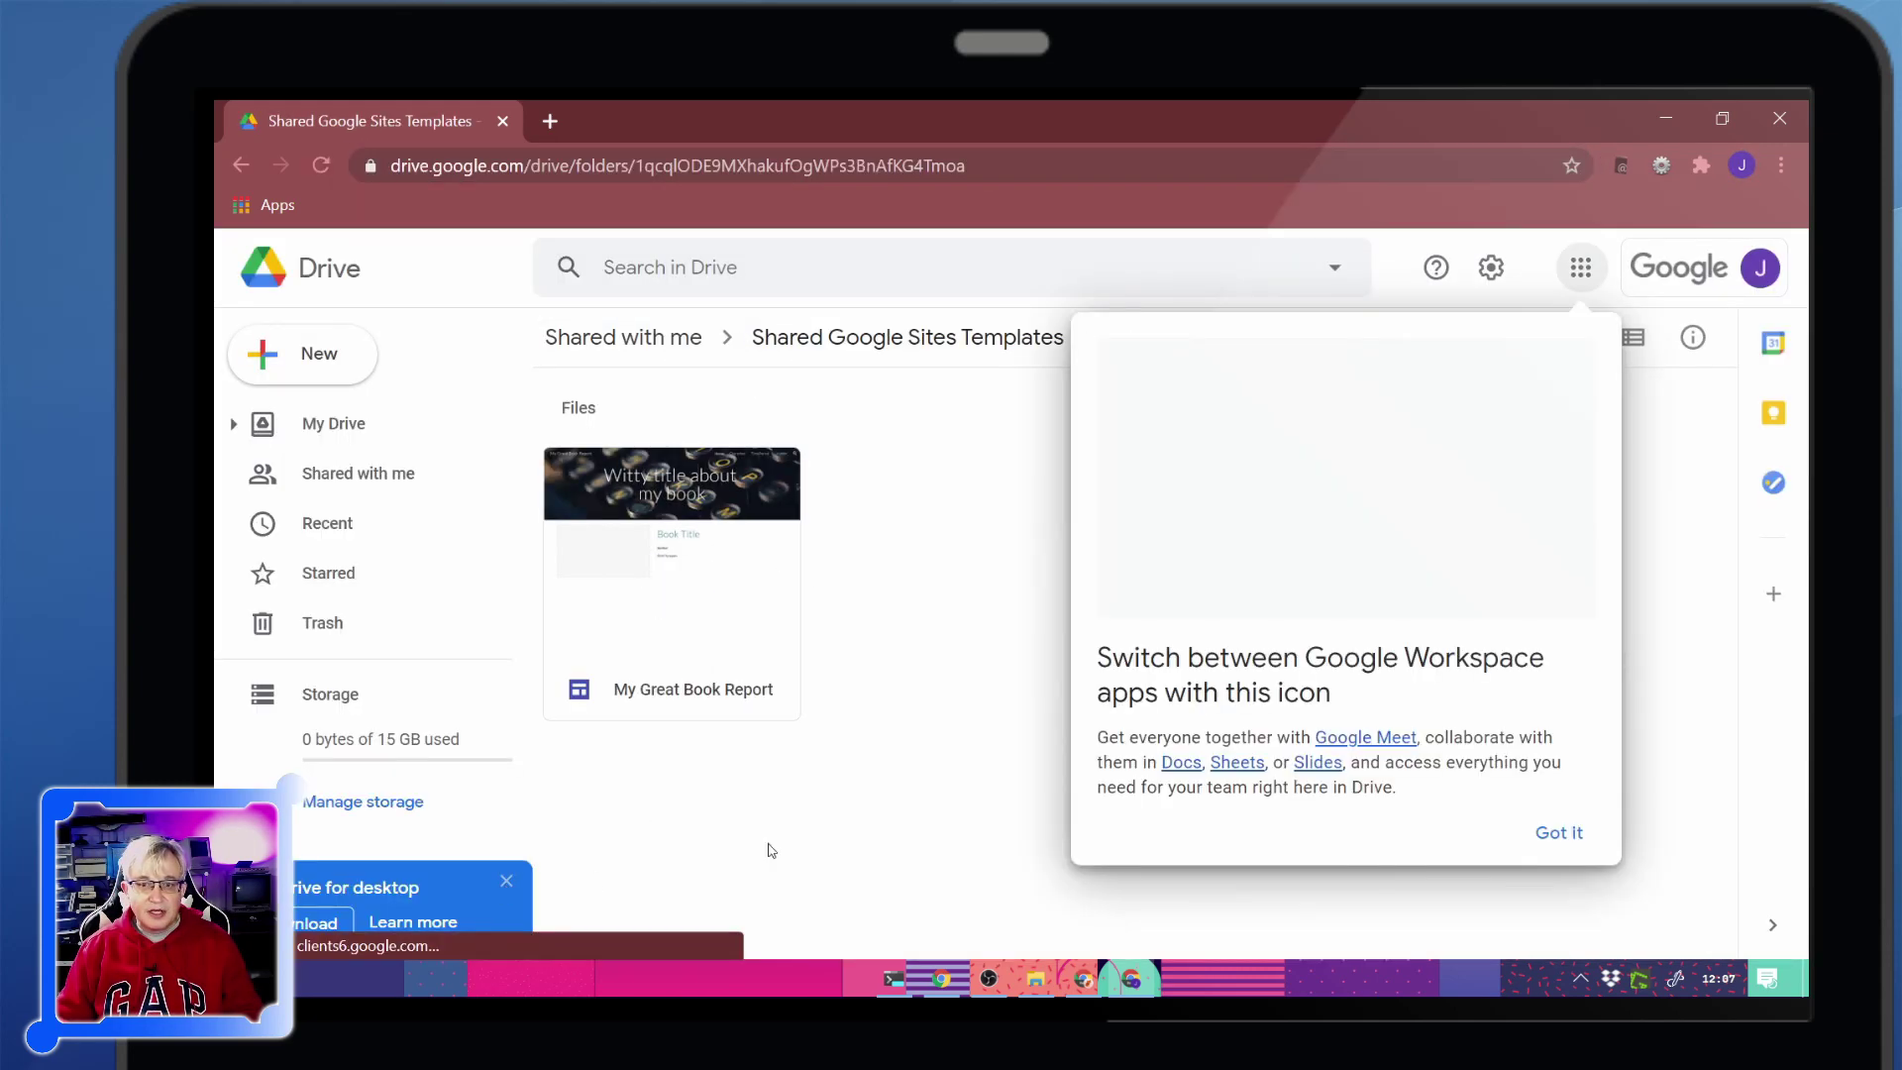
{"action": "left_click", "coordinate": [507, 881]}
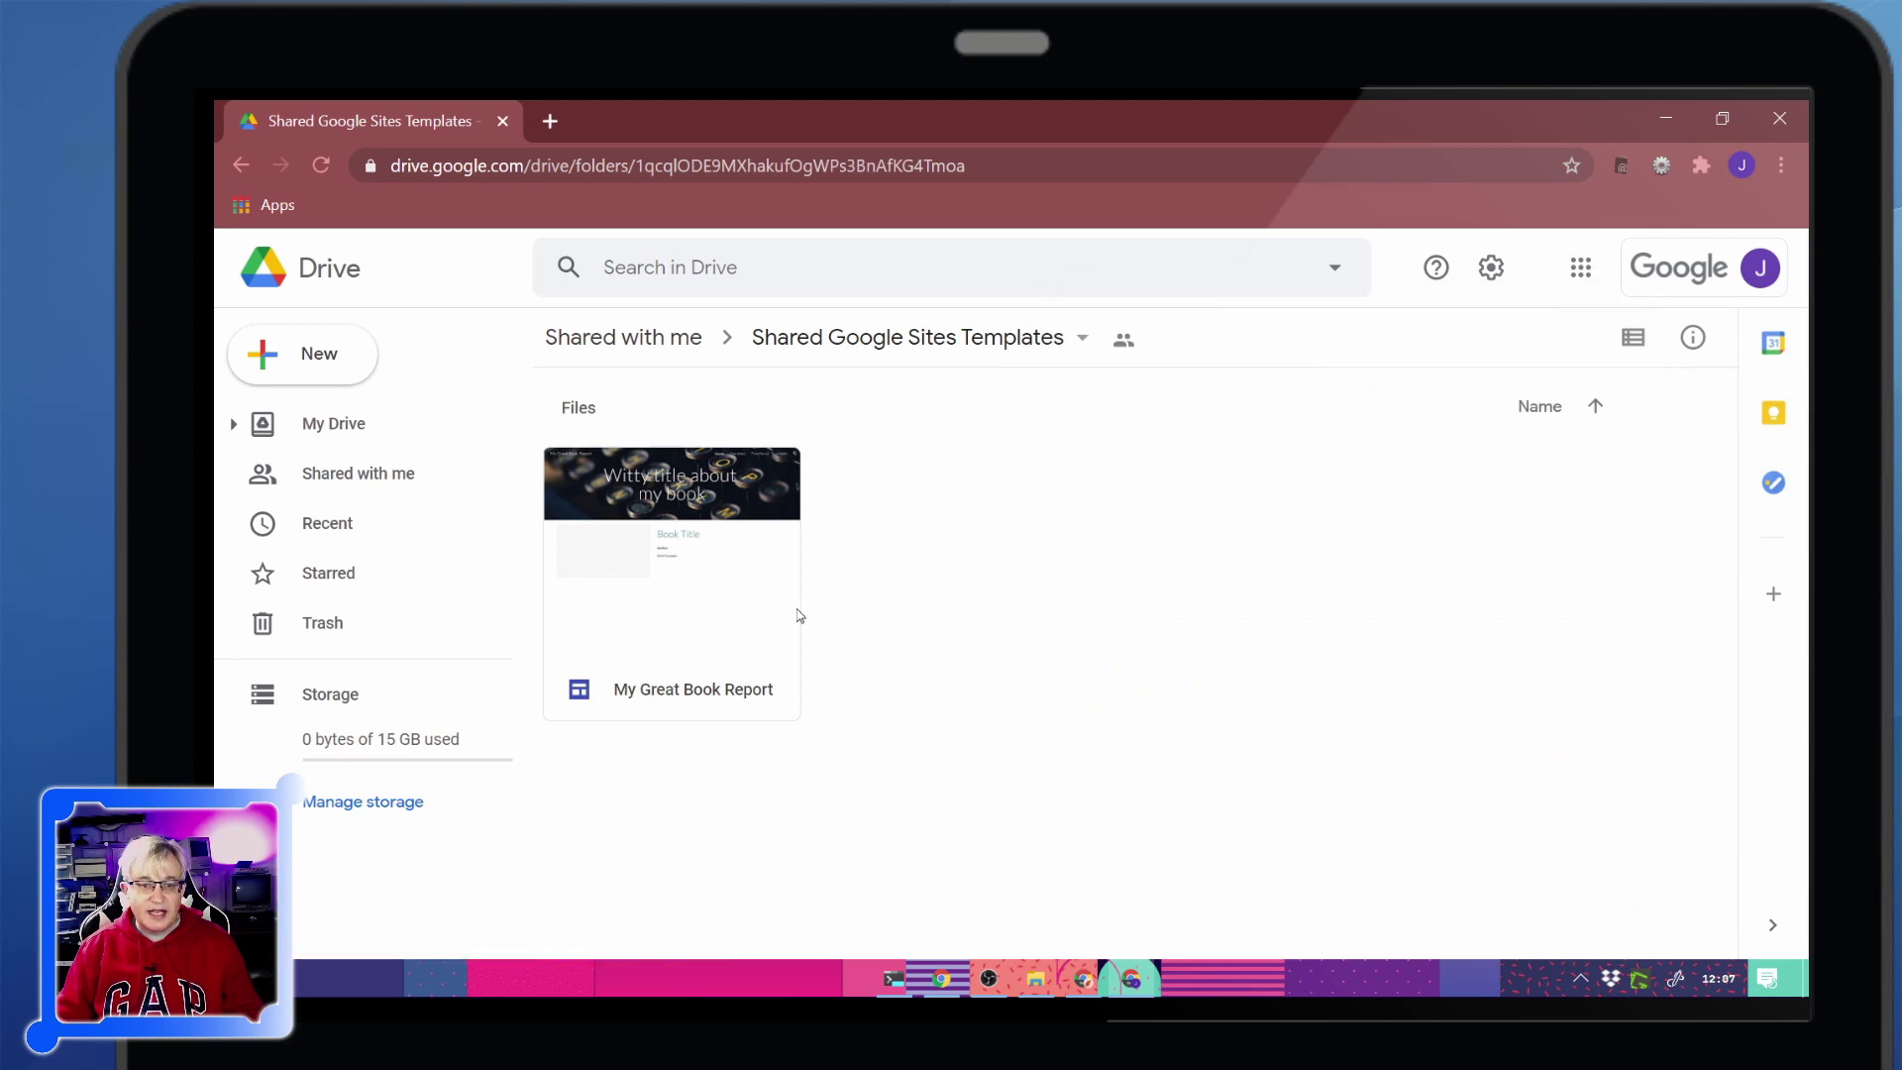
Open My Great Book Report as the student, look over its view-only preview and close it
{"action": "double_click", "coordinate": [657, 567]}
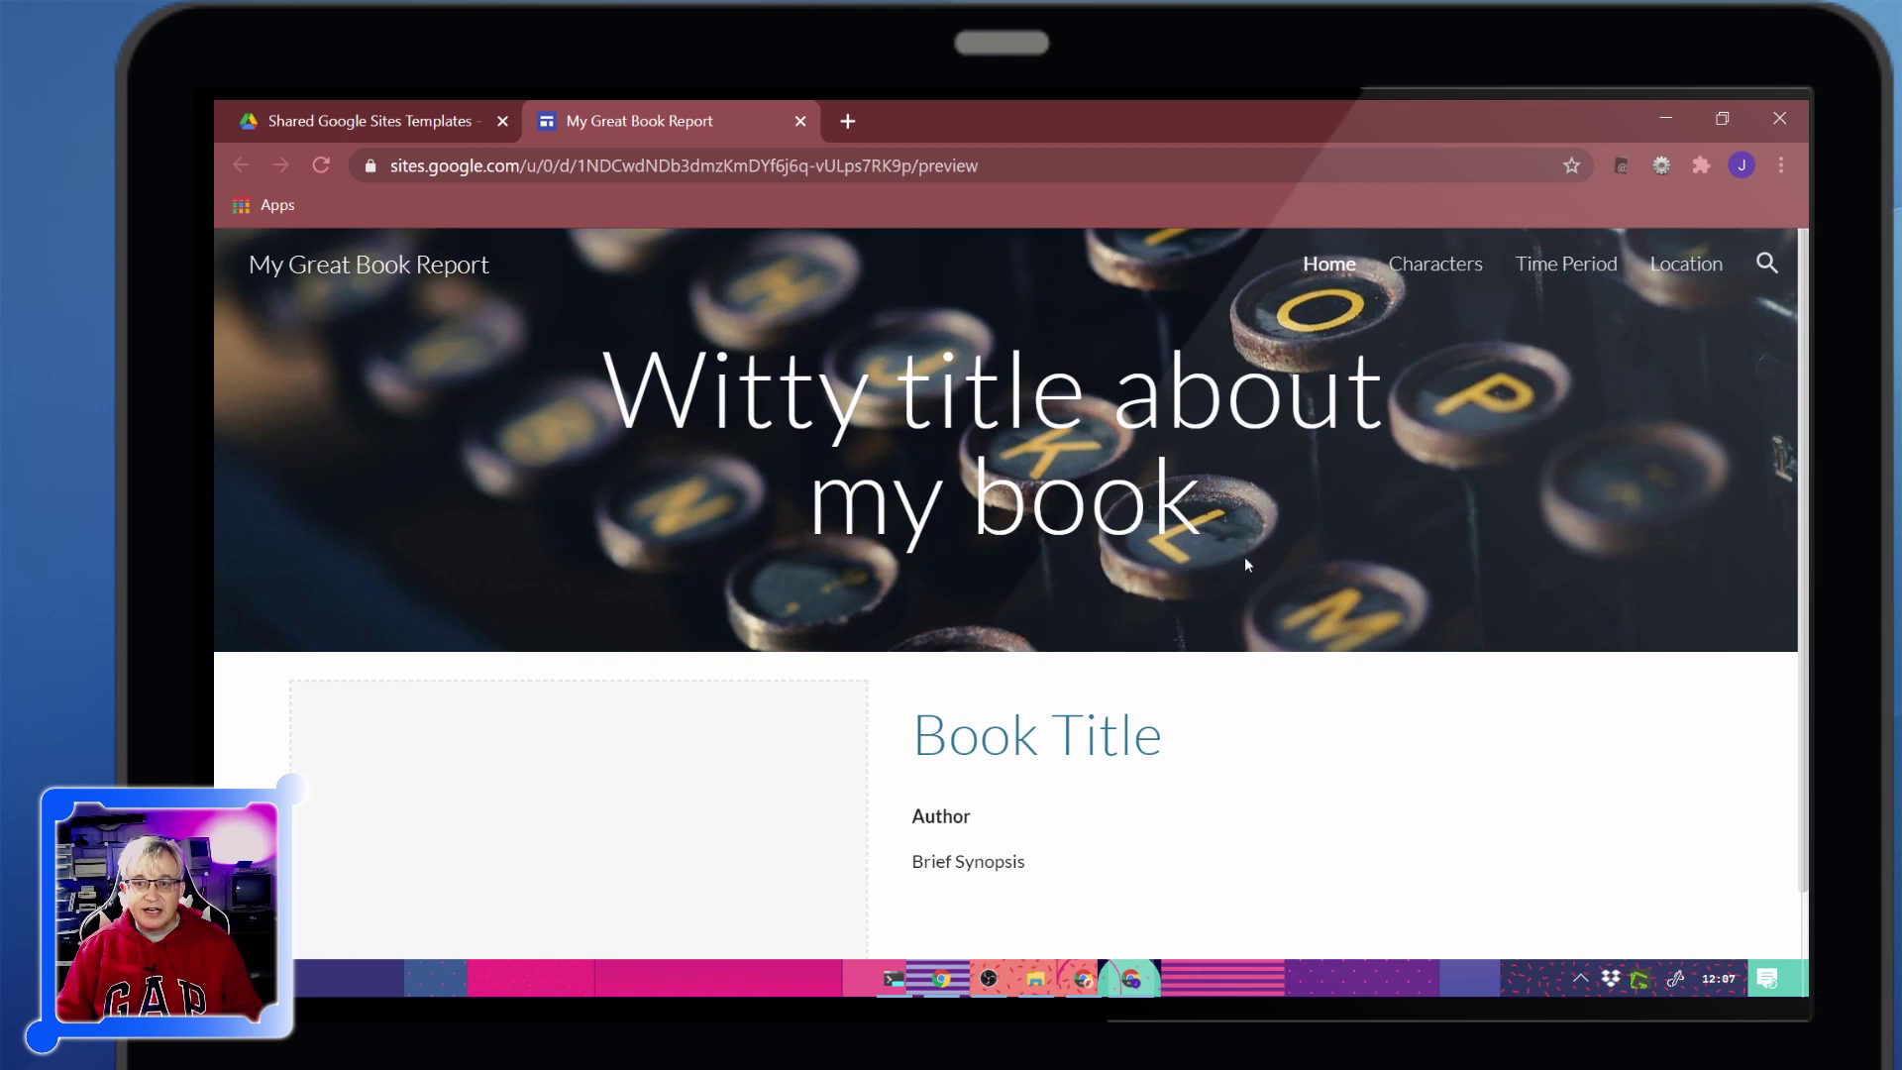
{"action": "scroll", "coordinate": [1440, 590], "scroll_direction": "down", "scroll_amount": 1}
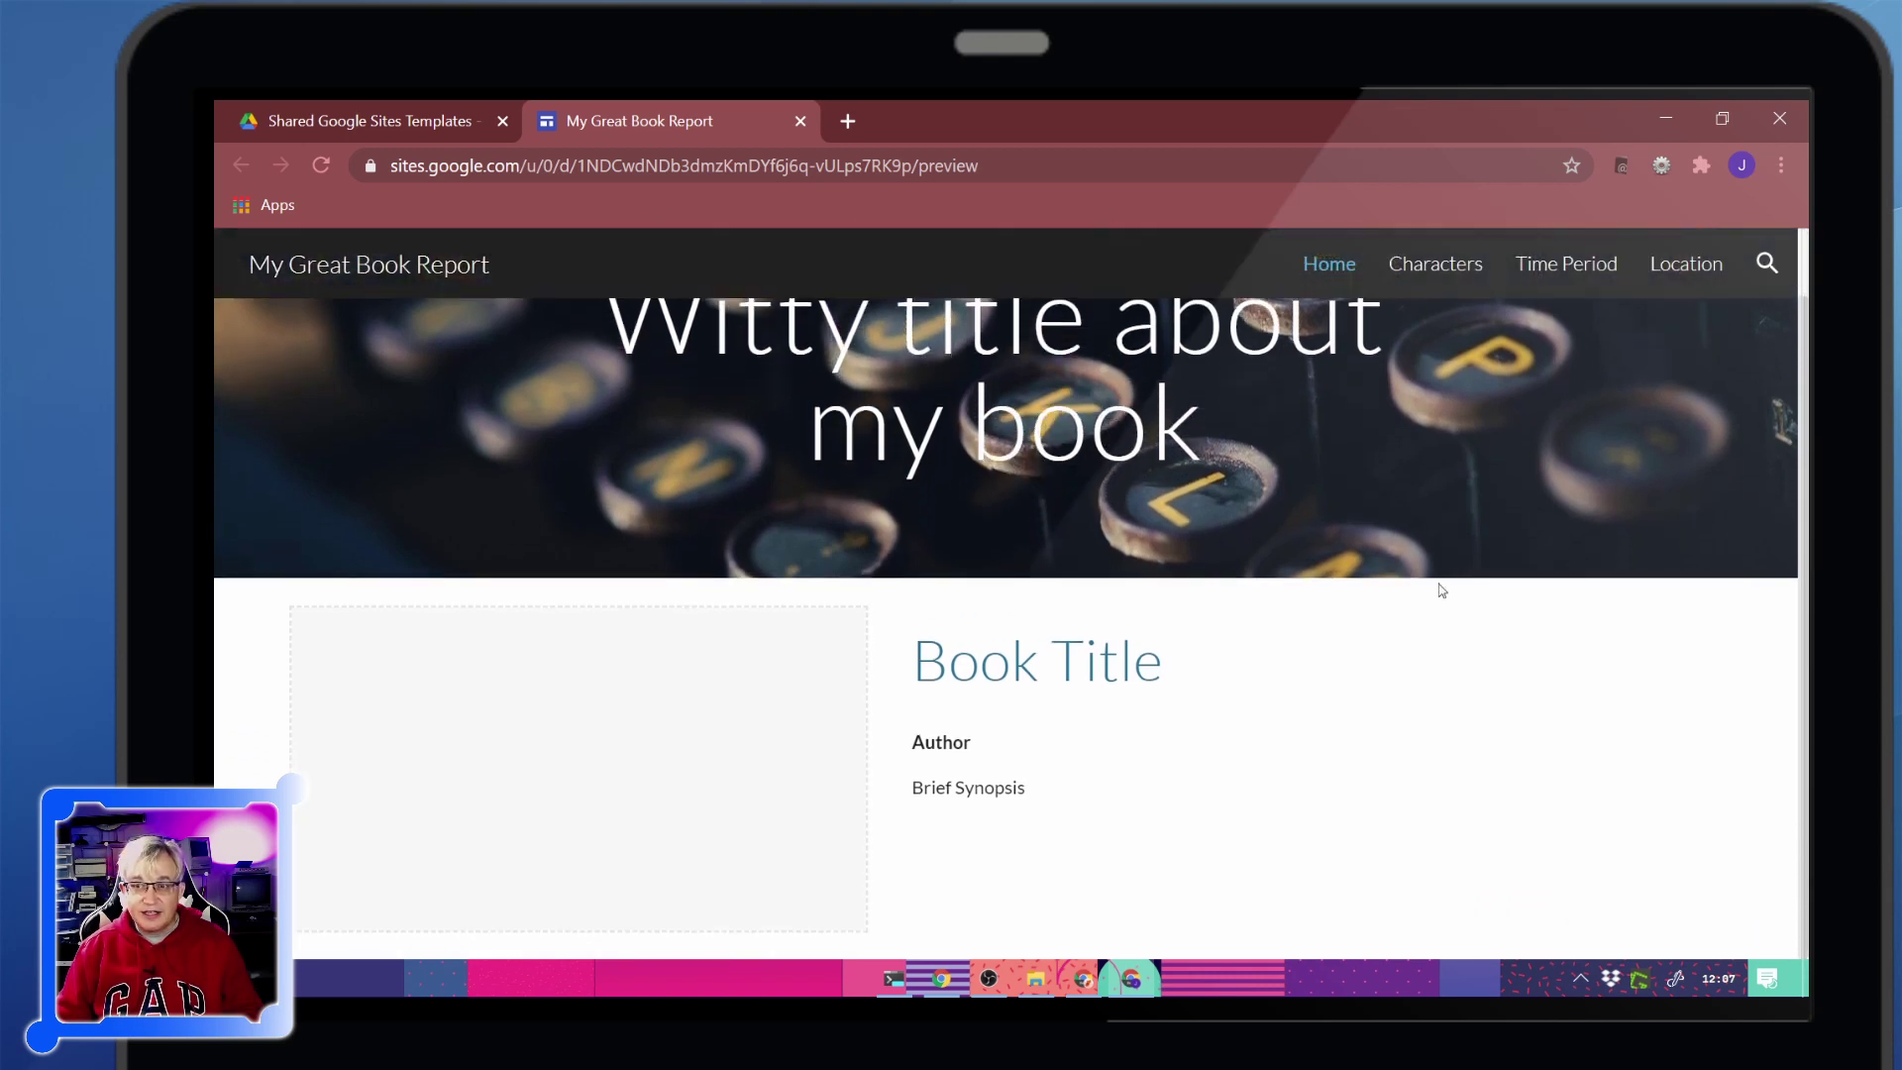
{"action": "scroll", "coordinate": [1244, 574], "scroll_direction": "up", "scroll_amount": 1}
{"action": "scroll", "coordinate": [1703, 762], "scroll_direction": "down", "scroll_amount": 1}
{"action": "scroll", "coordinate": [805, 616], "scroll_direction": "up", "scroll_amount": 1}
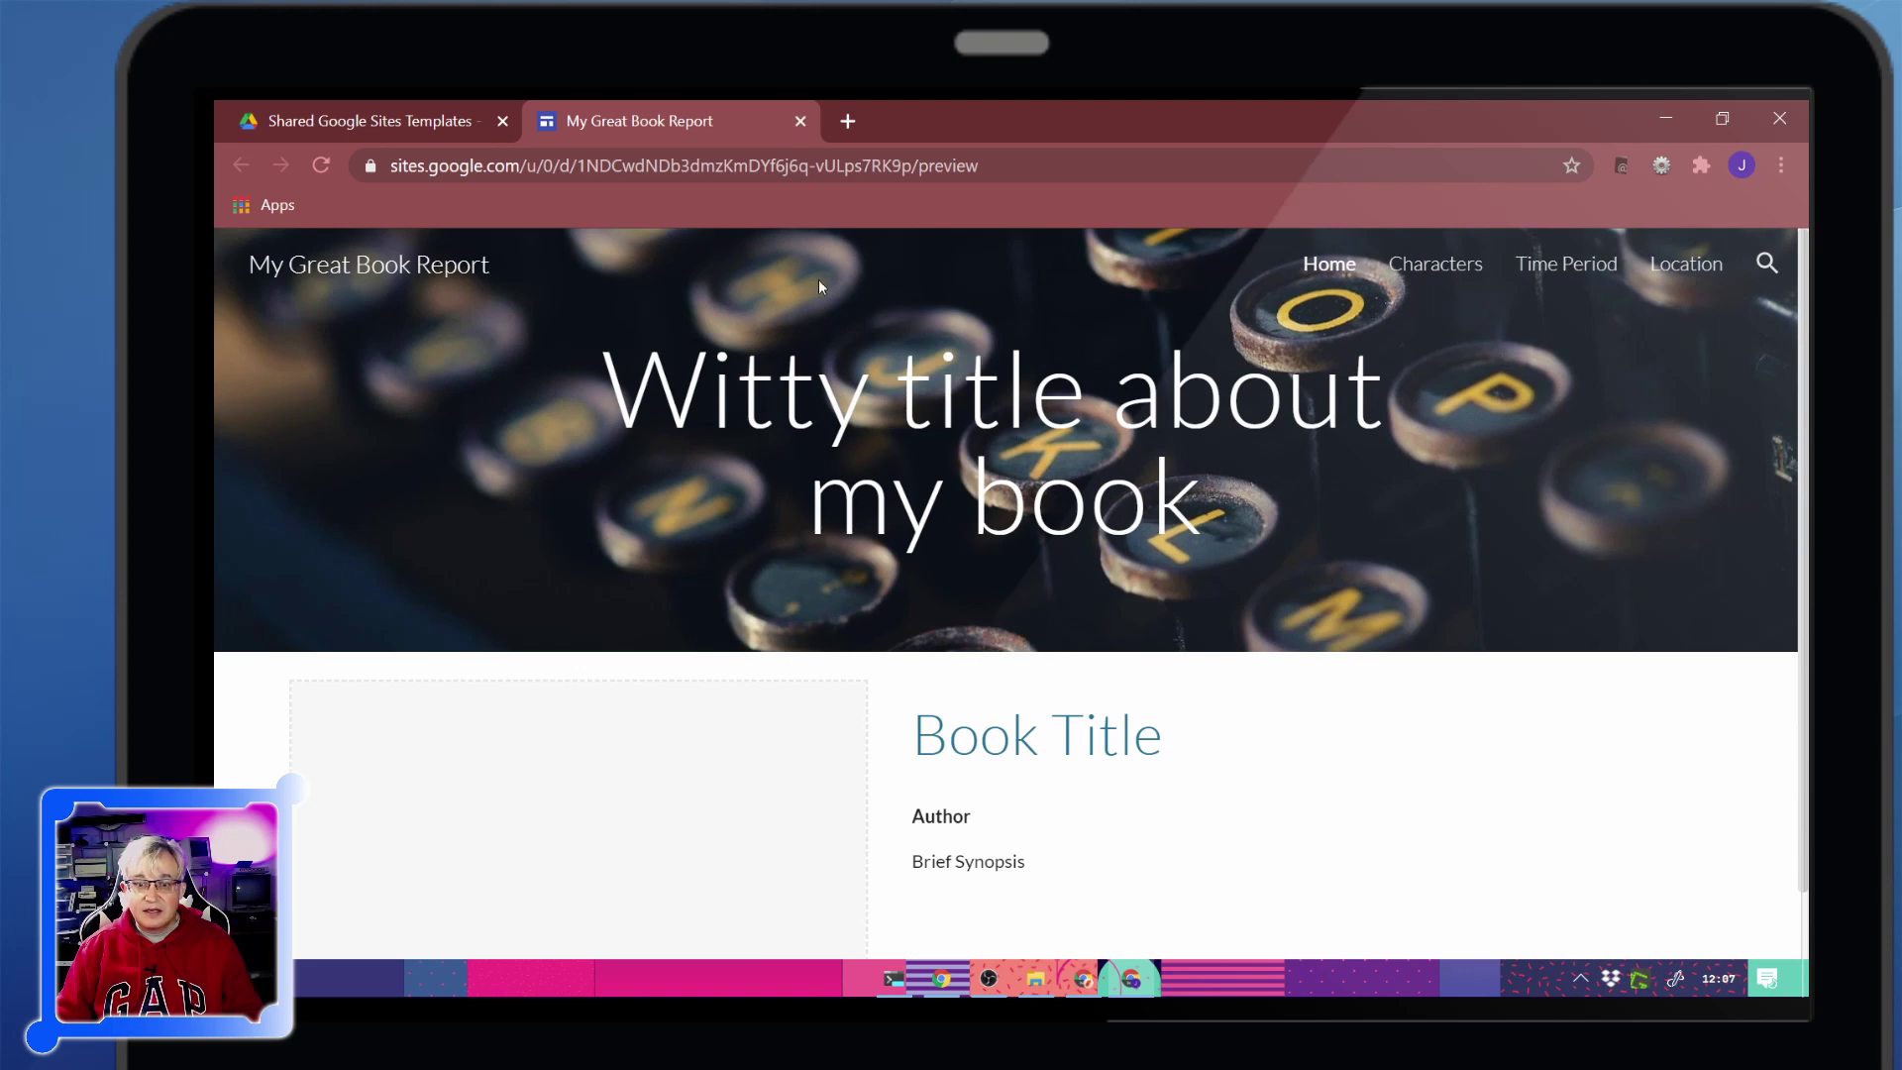
{"action": "left_click", "coordinate": [801, 121]}
{"action": "double_click", "coordinate": [661, 541]}
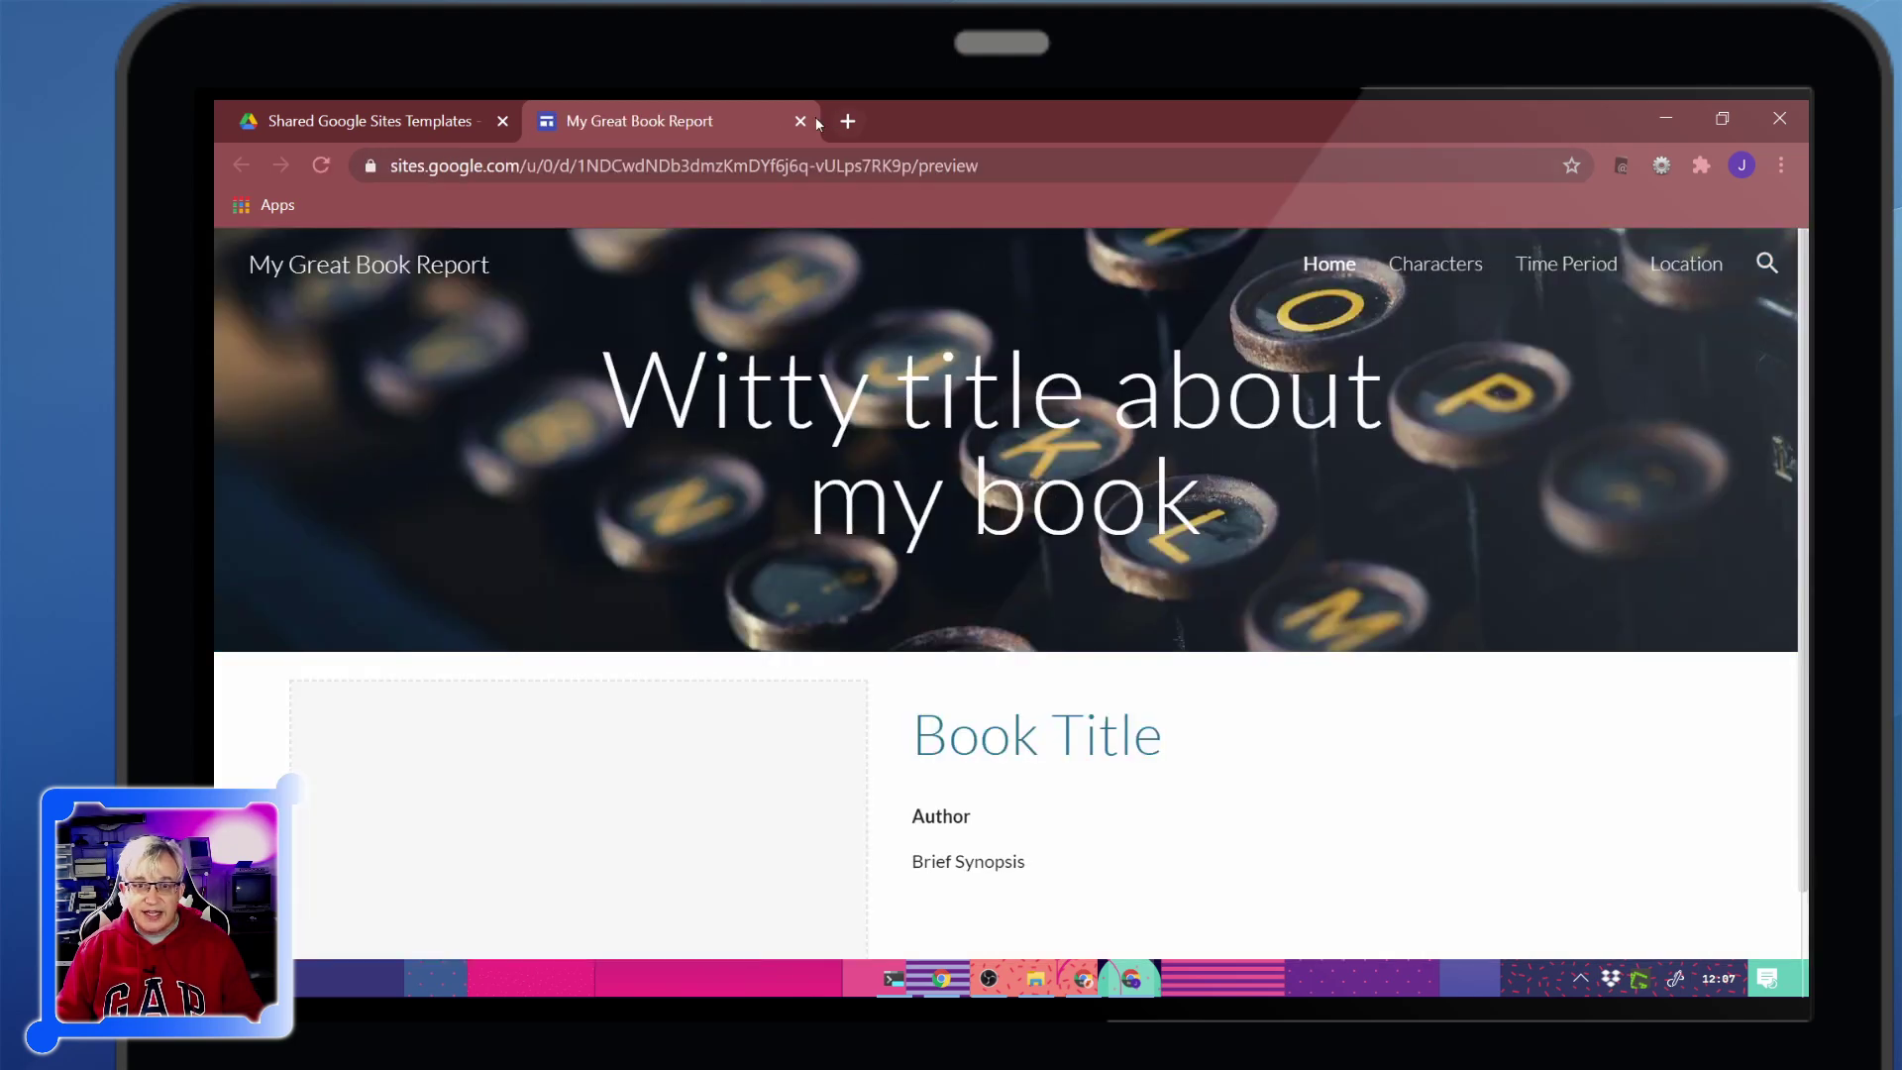
{"action": "left_click", "coordinate": [800, 120]}
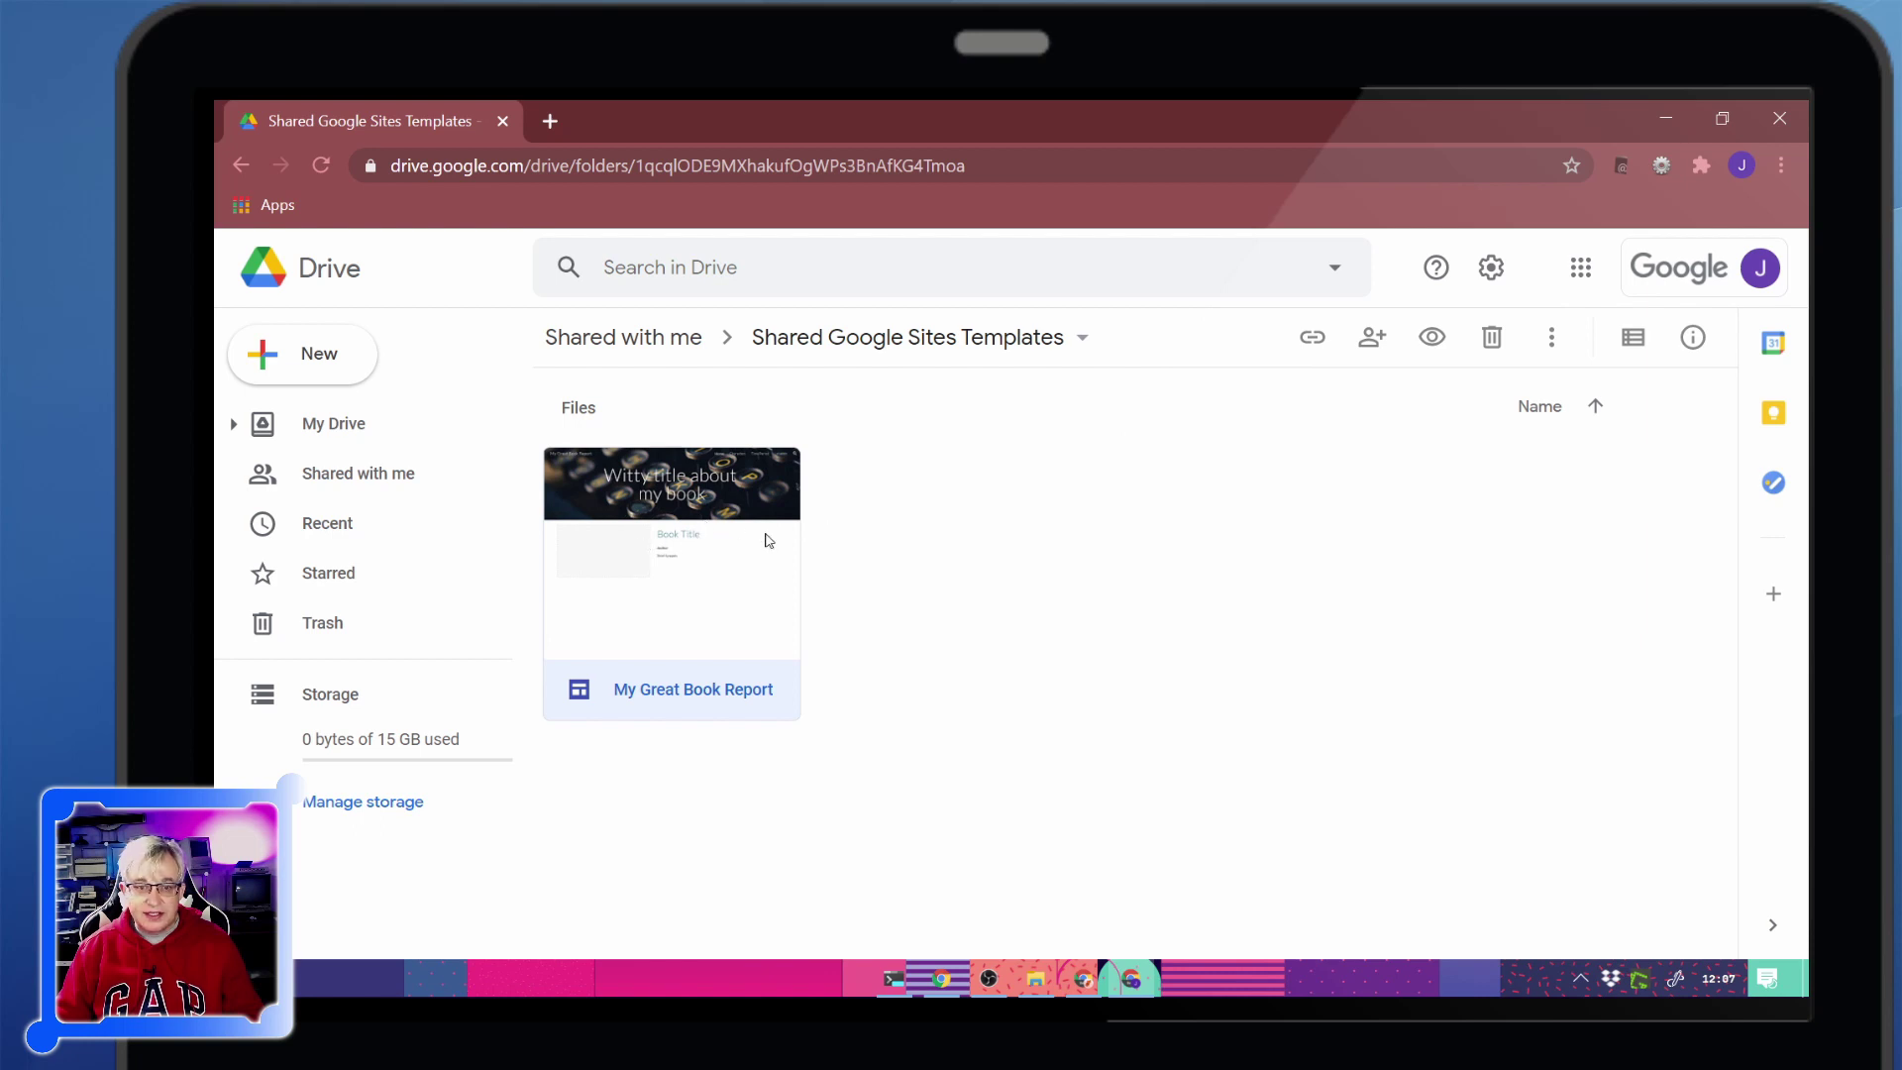
Make a copy of the My Great Book Report site from the shared folder
{"action": "left_click", "coordinate": [1552, 337]}
{"action": "mouse_move", "coordinate": [1571, 401]}
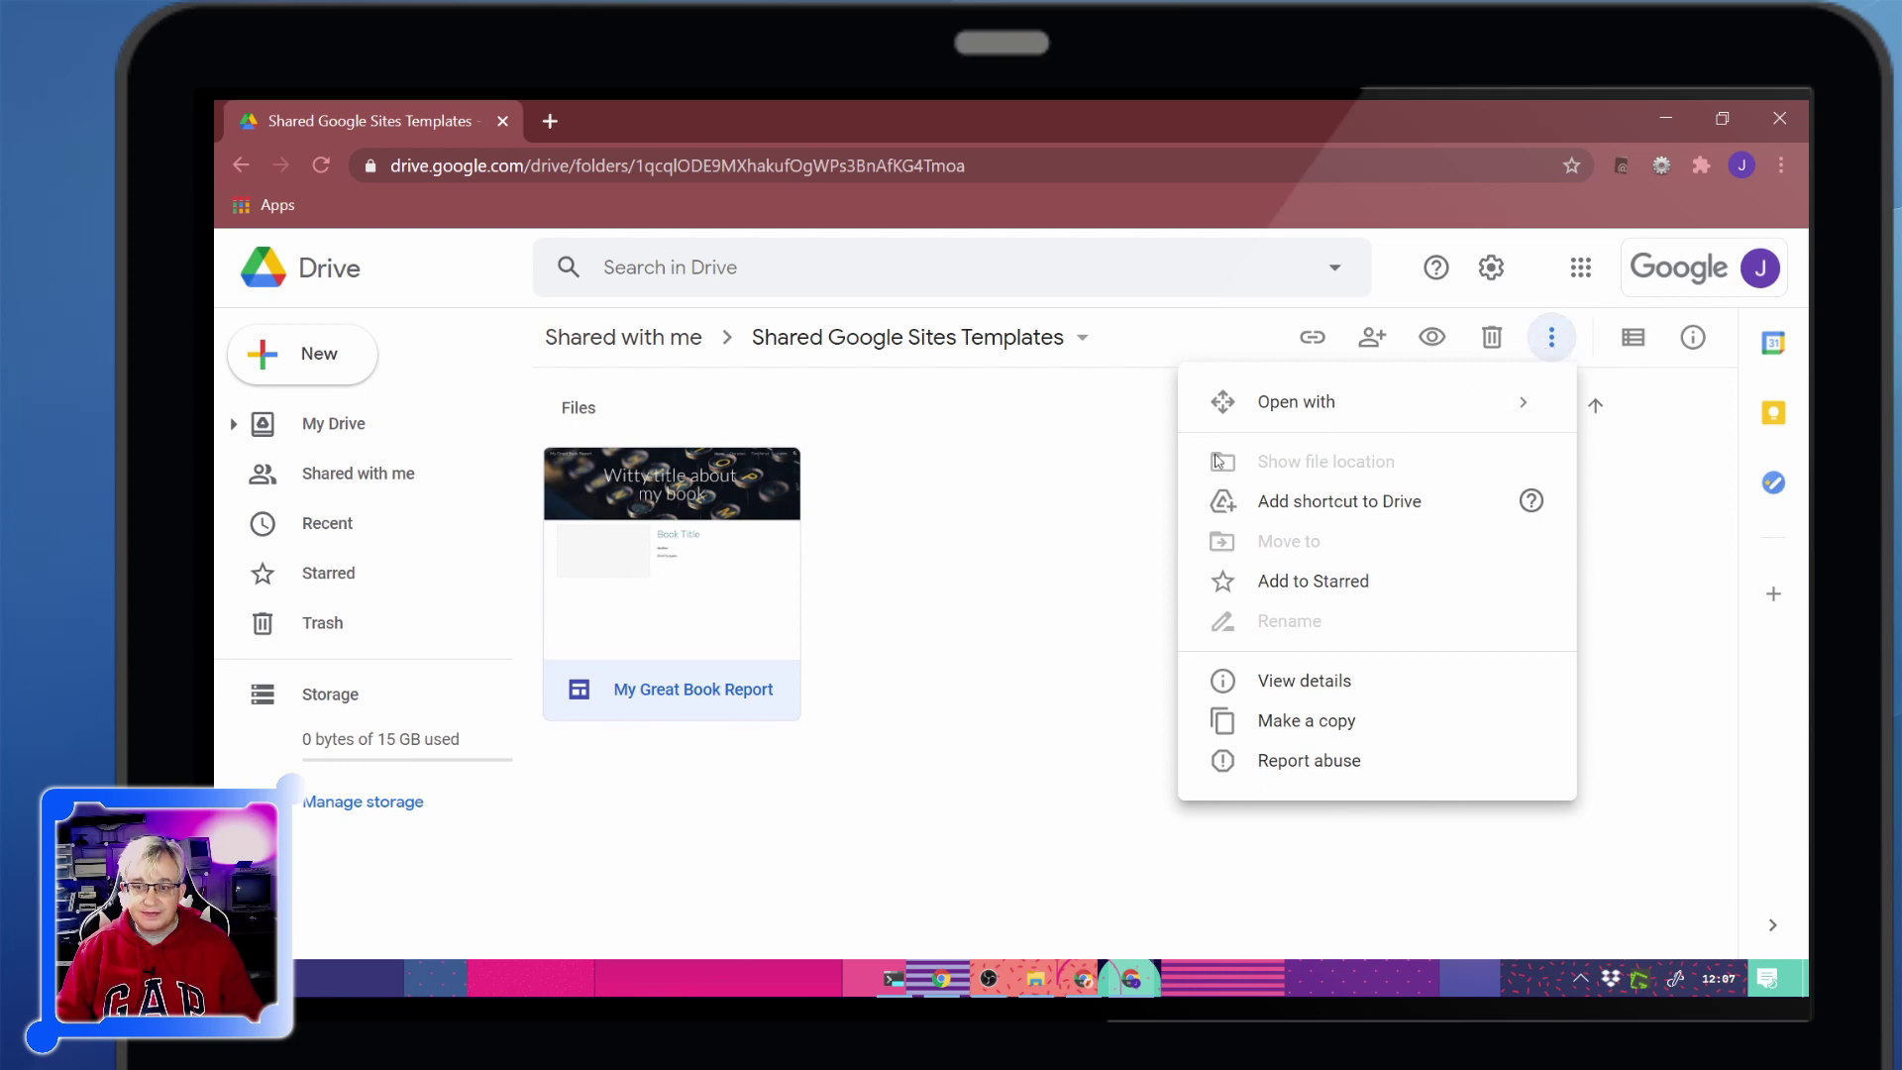
{"action": "left_click", "coordinate": [753, 533]}
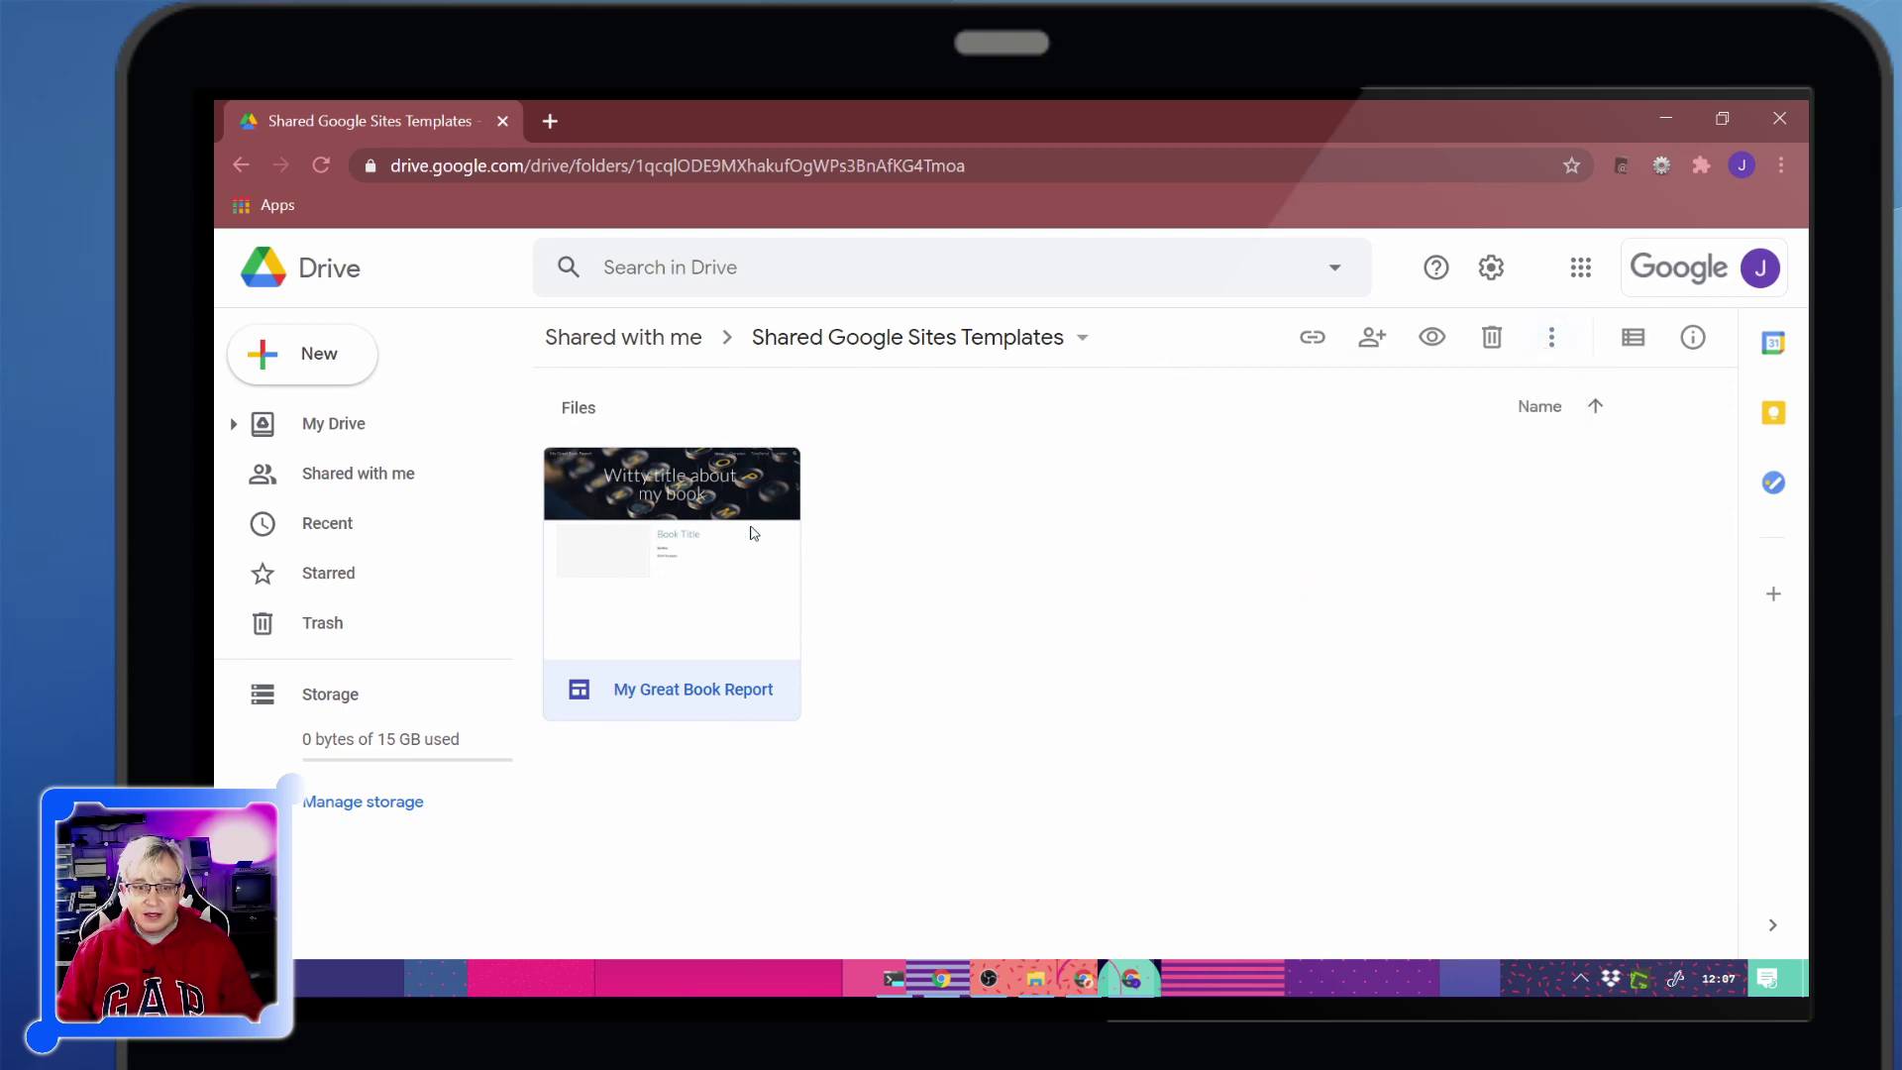
{"action": "left_click", "coordinate": [1552, 337]}
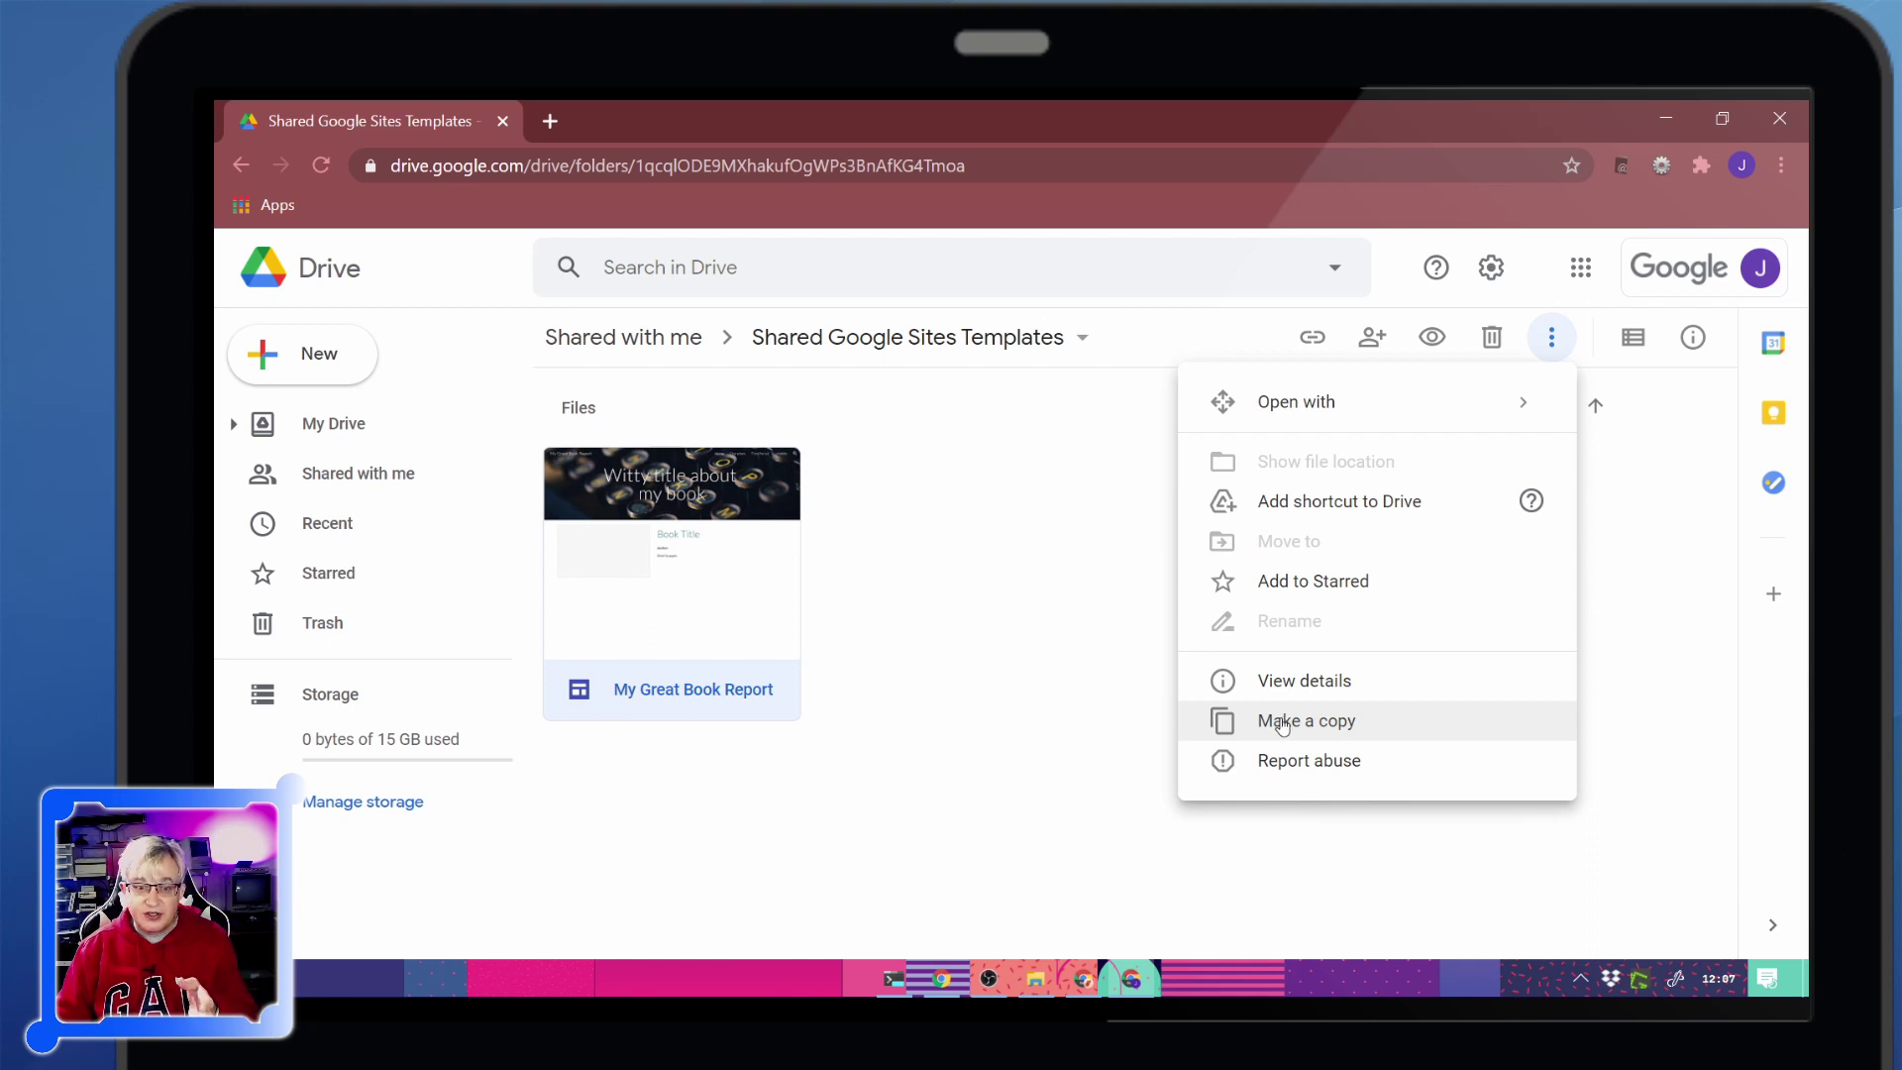
{"action": "left_click", "coordinate": [1282, 725]}
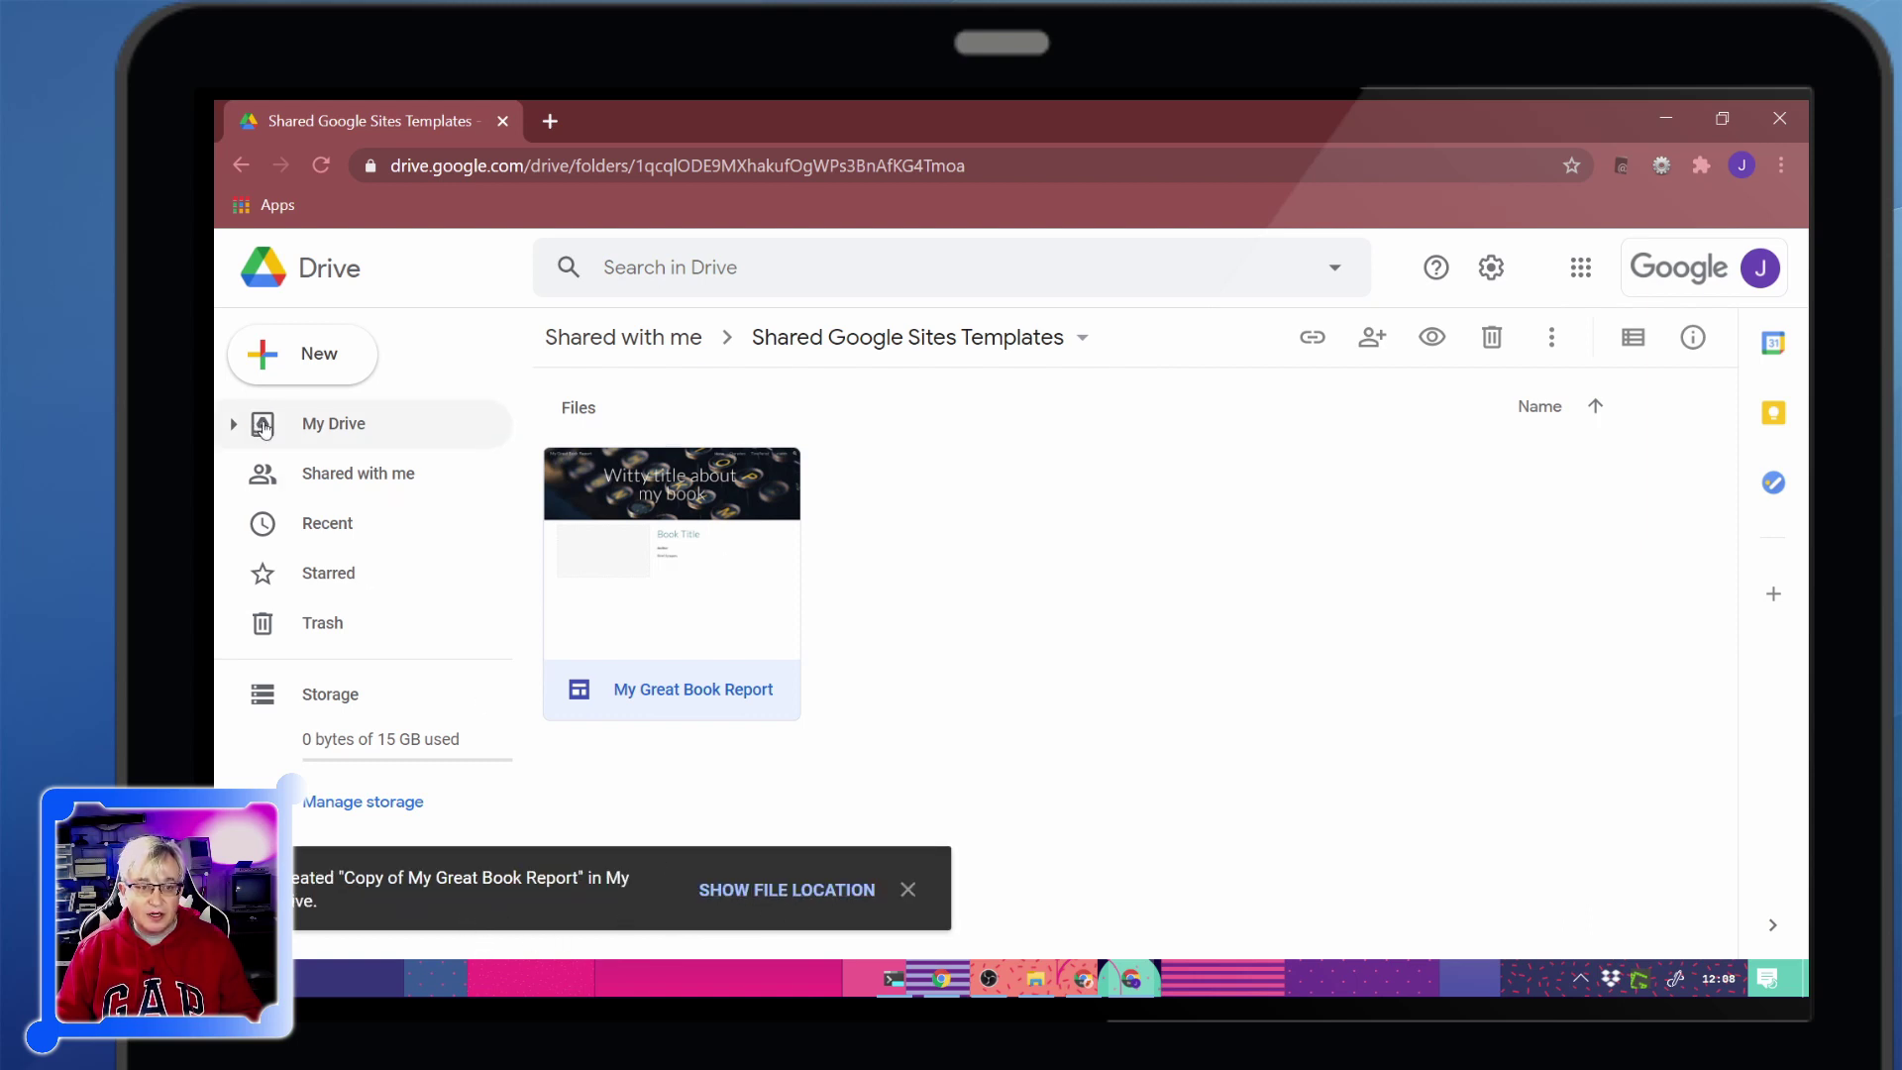
Locate Copy of My Great Book Report in My Drive, open it for editing and skip the introductory tour
{"action": "left_click", "coordinate": [789, 892]}
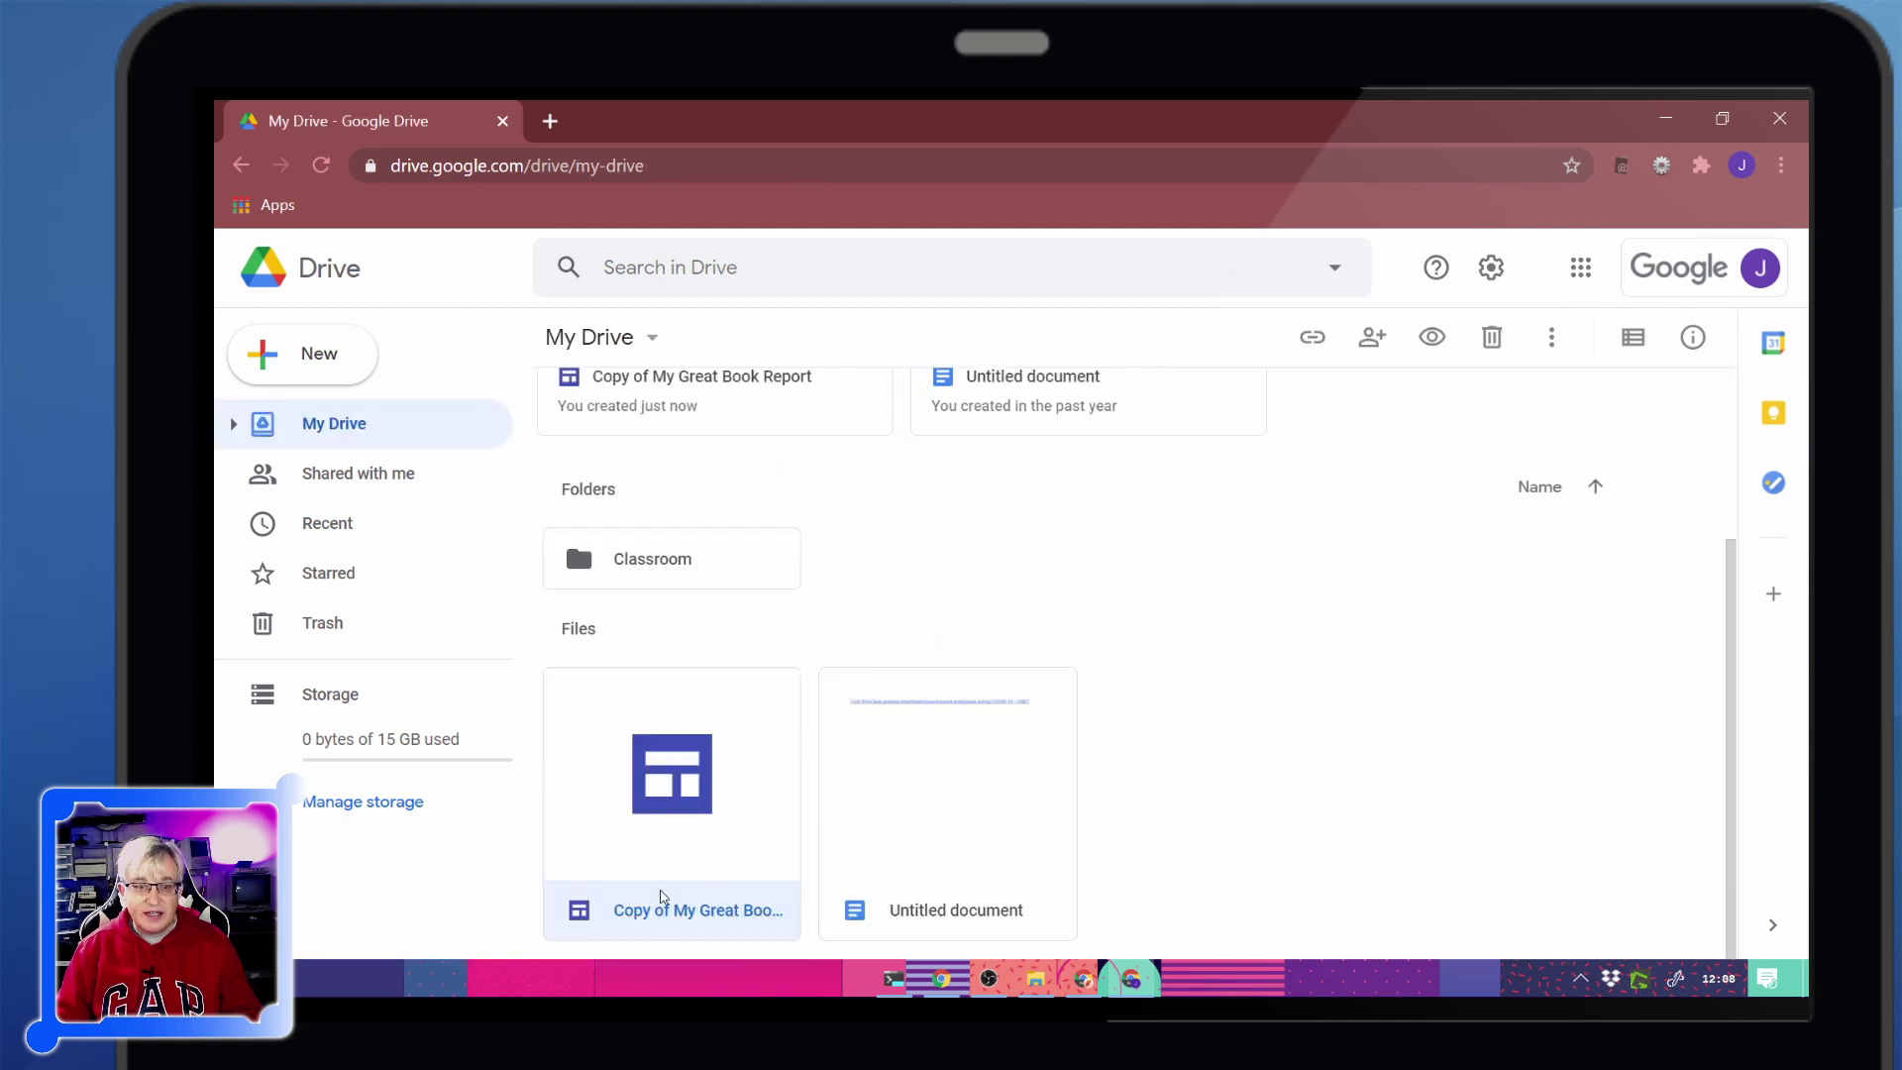
{"action": "scroll", "coordinate": [679, 581], "scroll_direction": "up", "scroll_amount": 3}
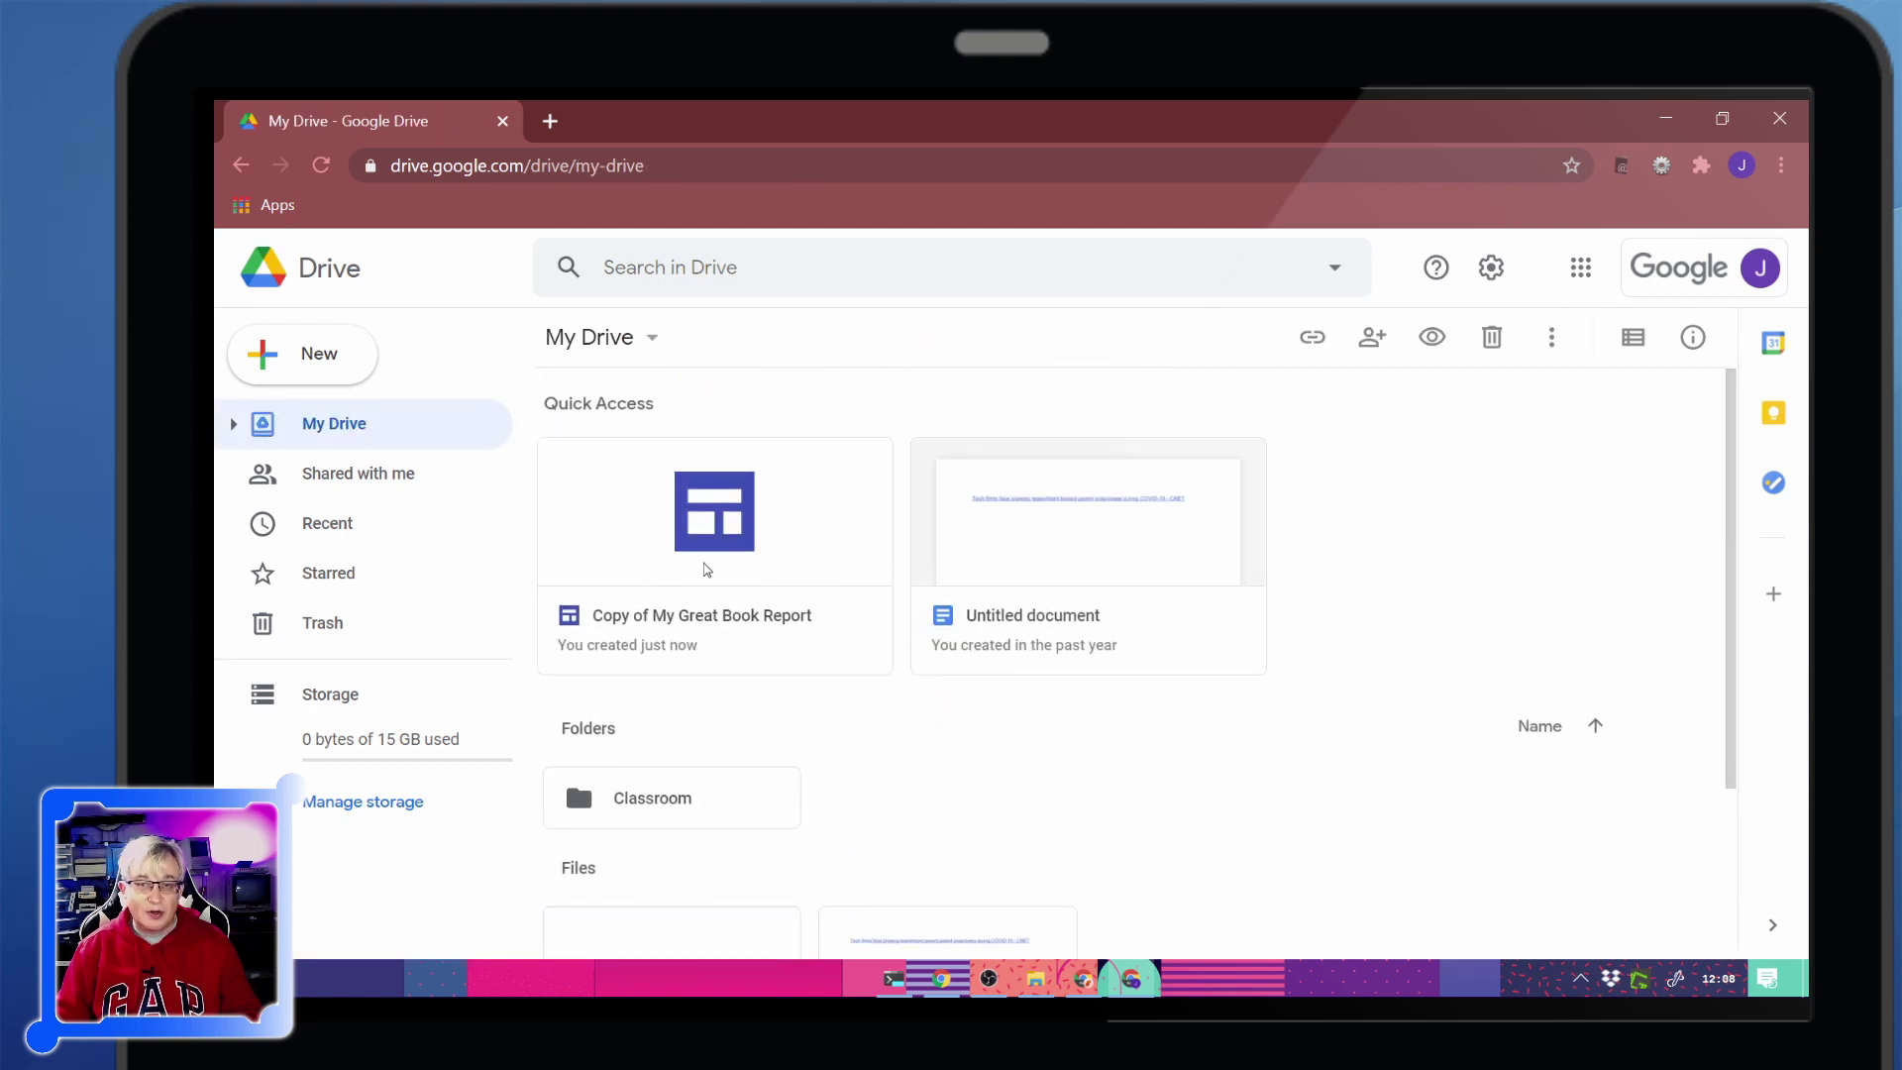
{"action": "left_click", "coordinate": [731, 591]}
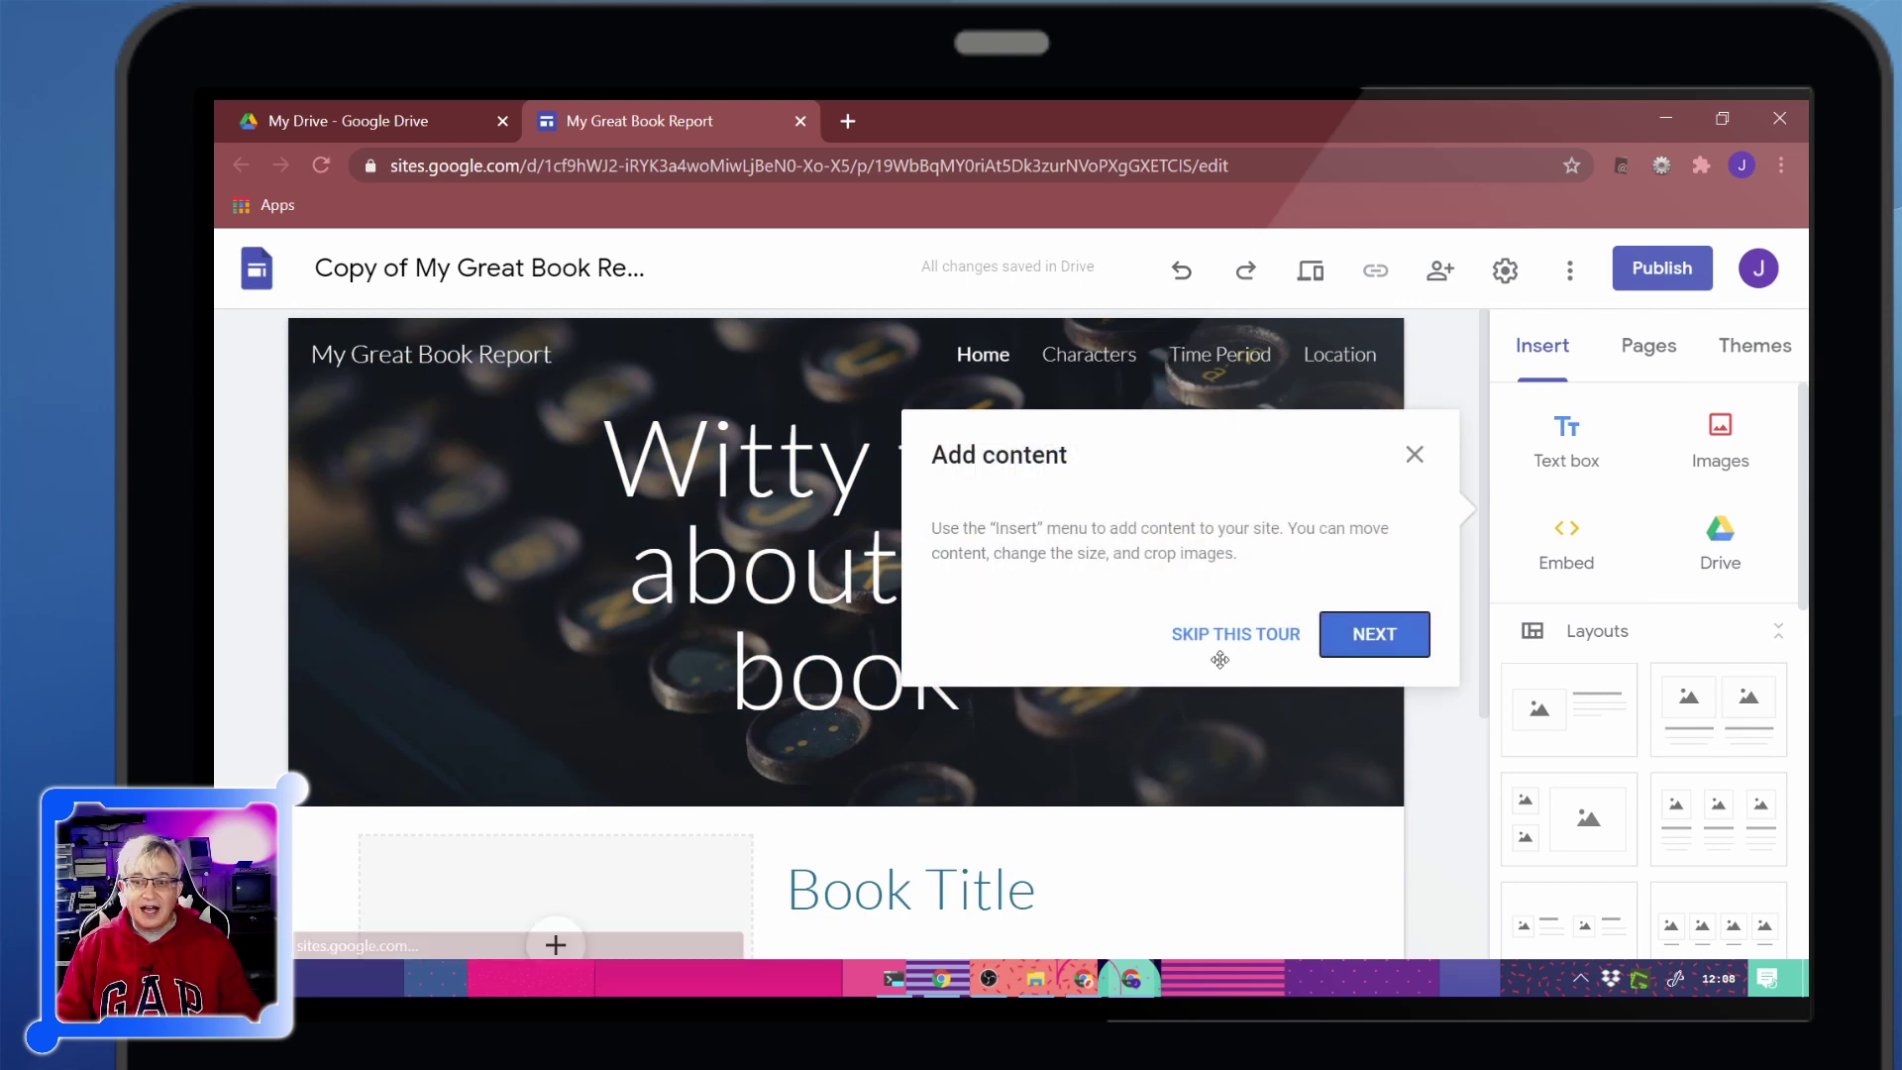
{"action": "left_click", "coordinate": [1260, 635]}
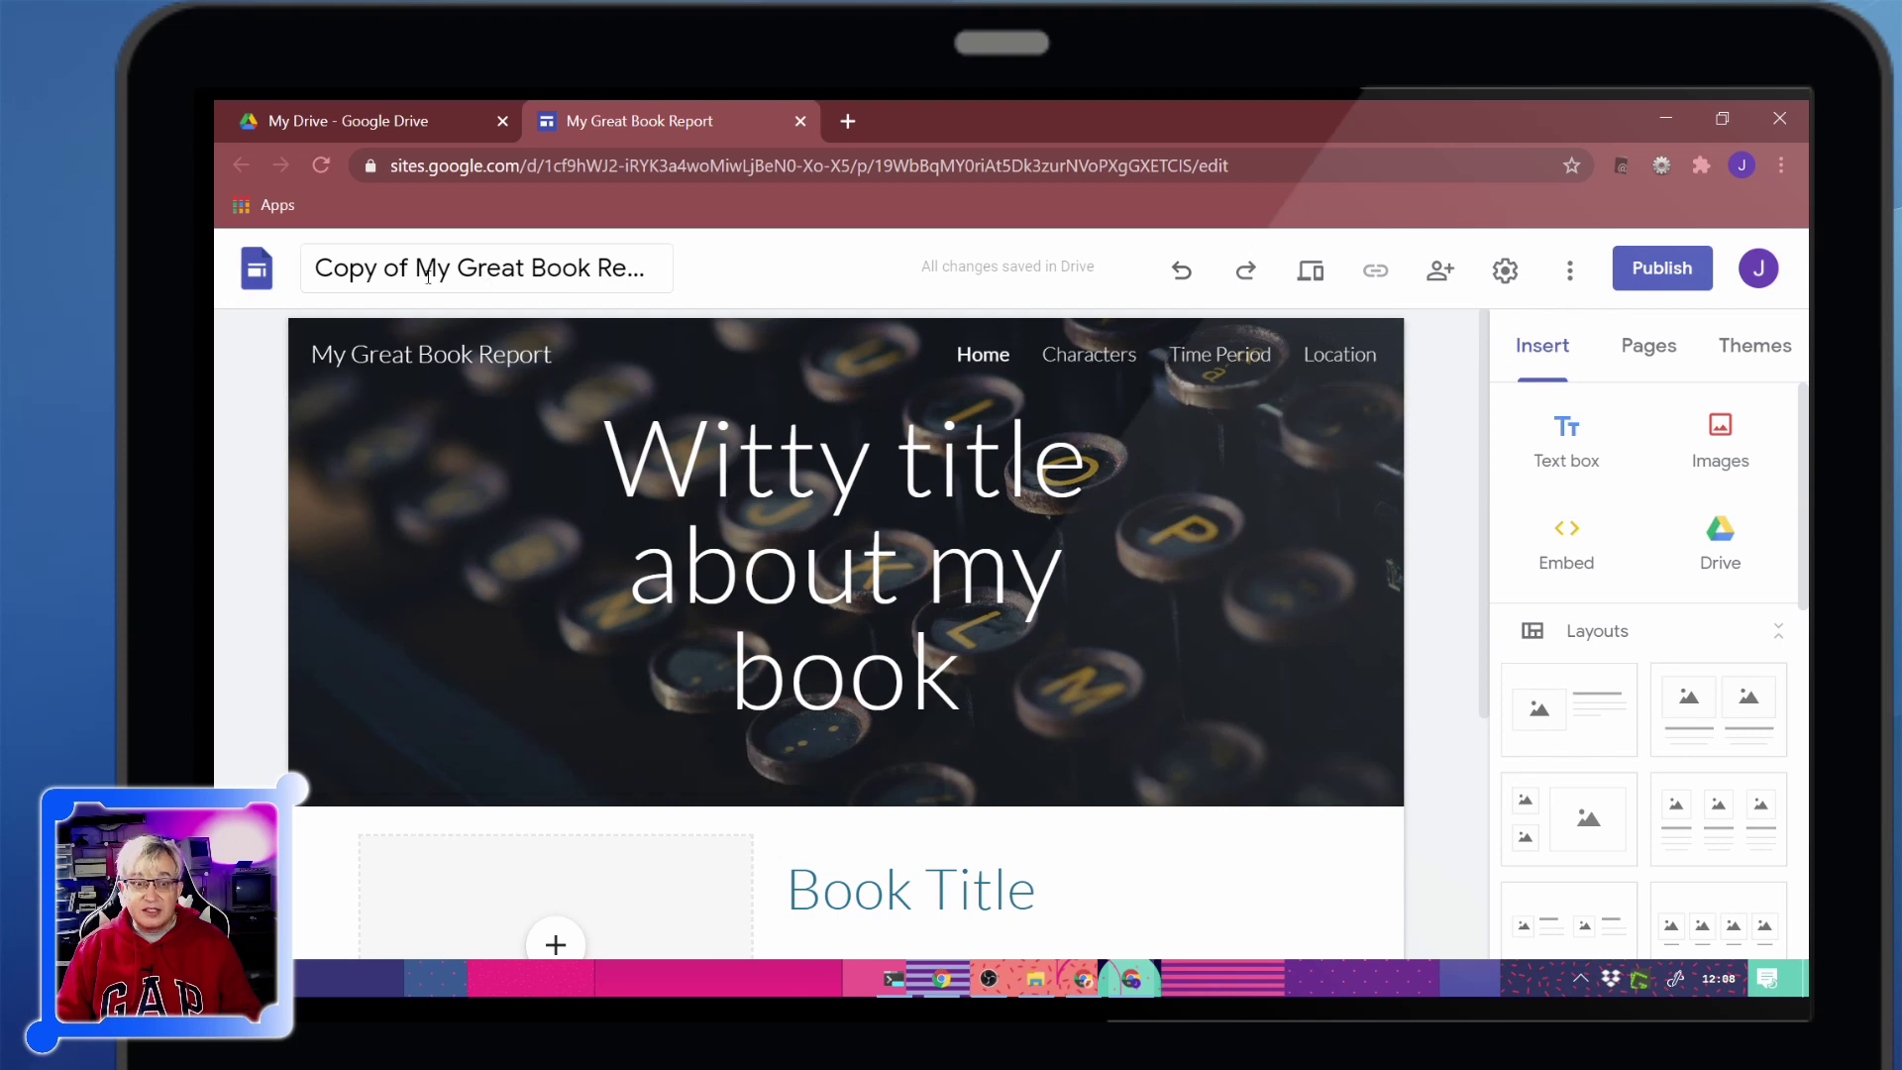
Check who has access to the copied book report site, then close it and the student's browser window
{"action": "left_click", "coordinate": [1441, 282]}
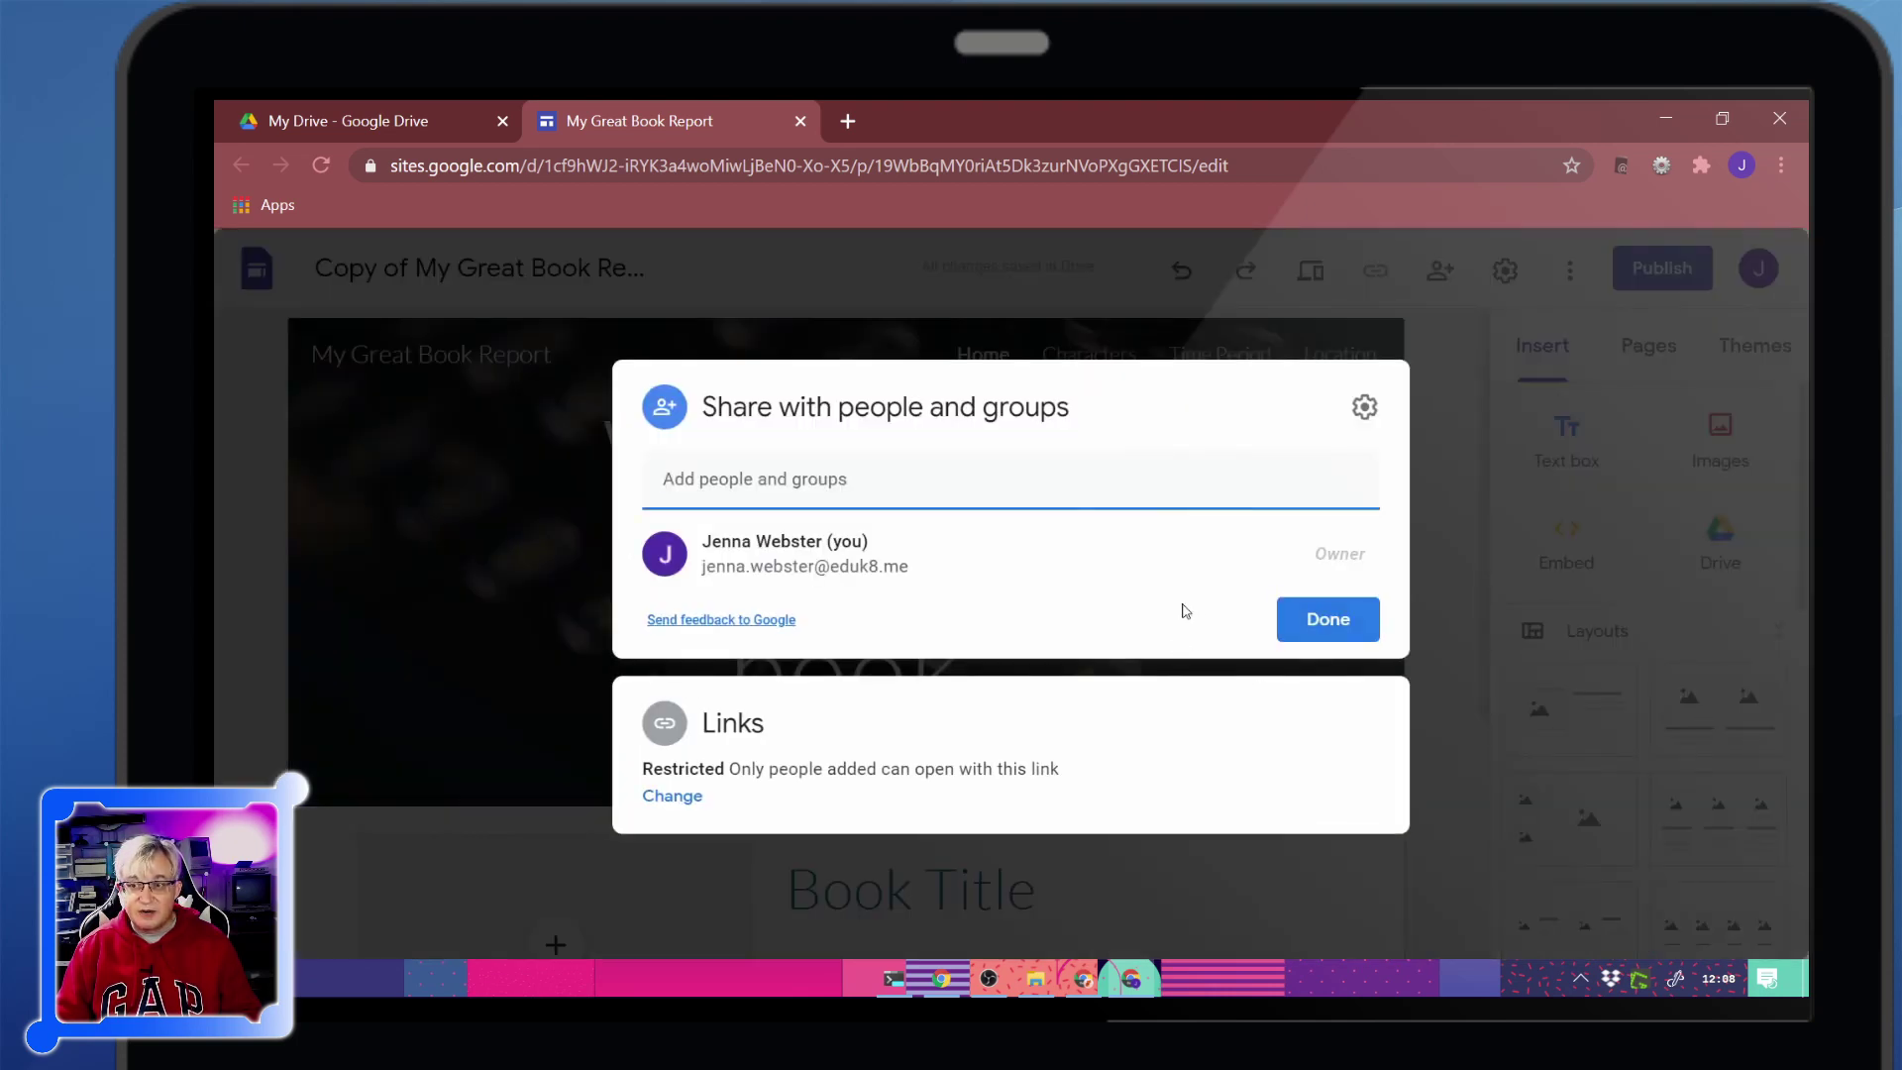
{"action": "left_click", "coordinate": [1328, 619]}
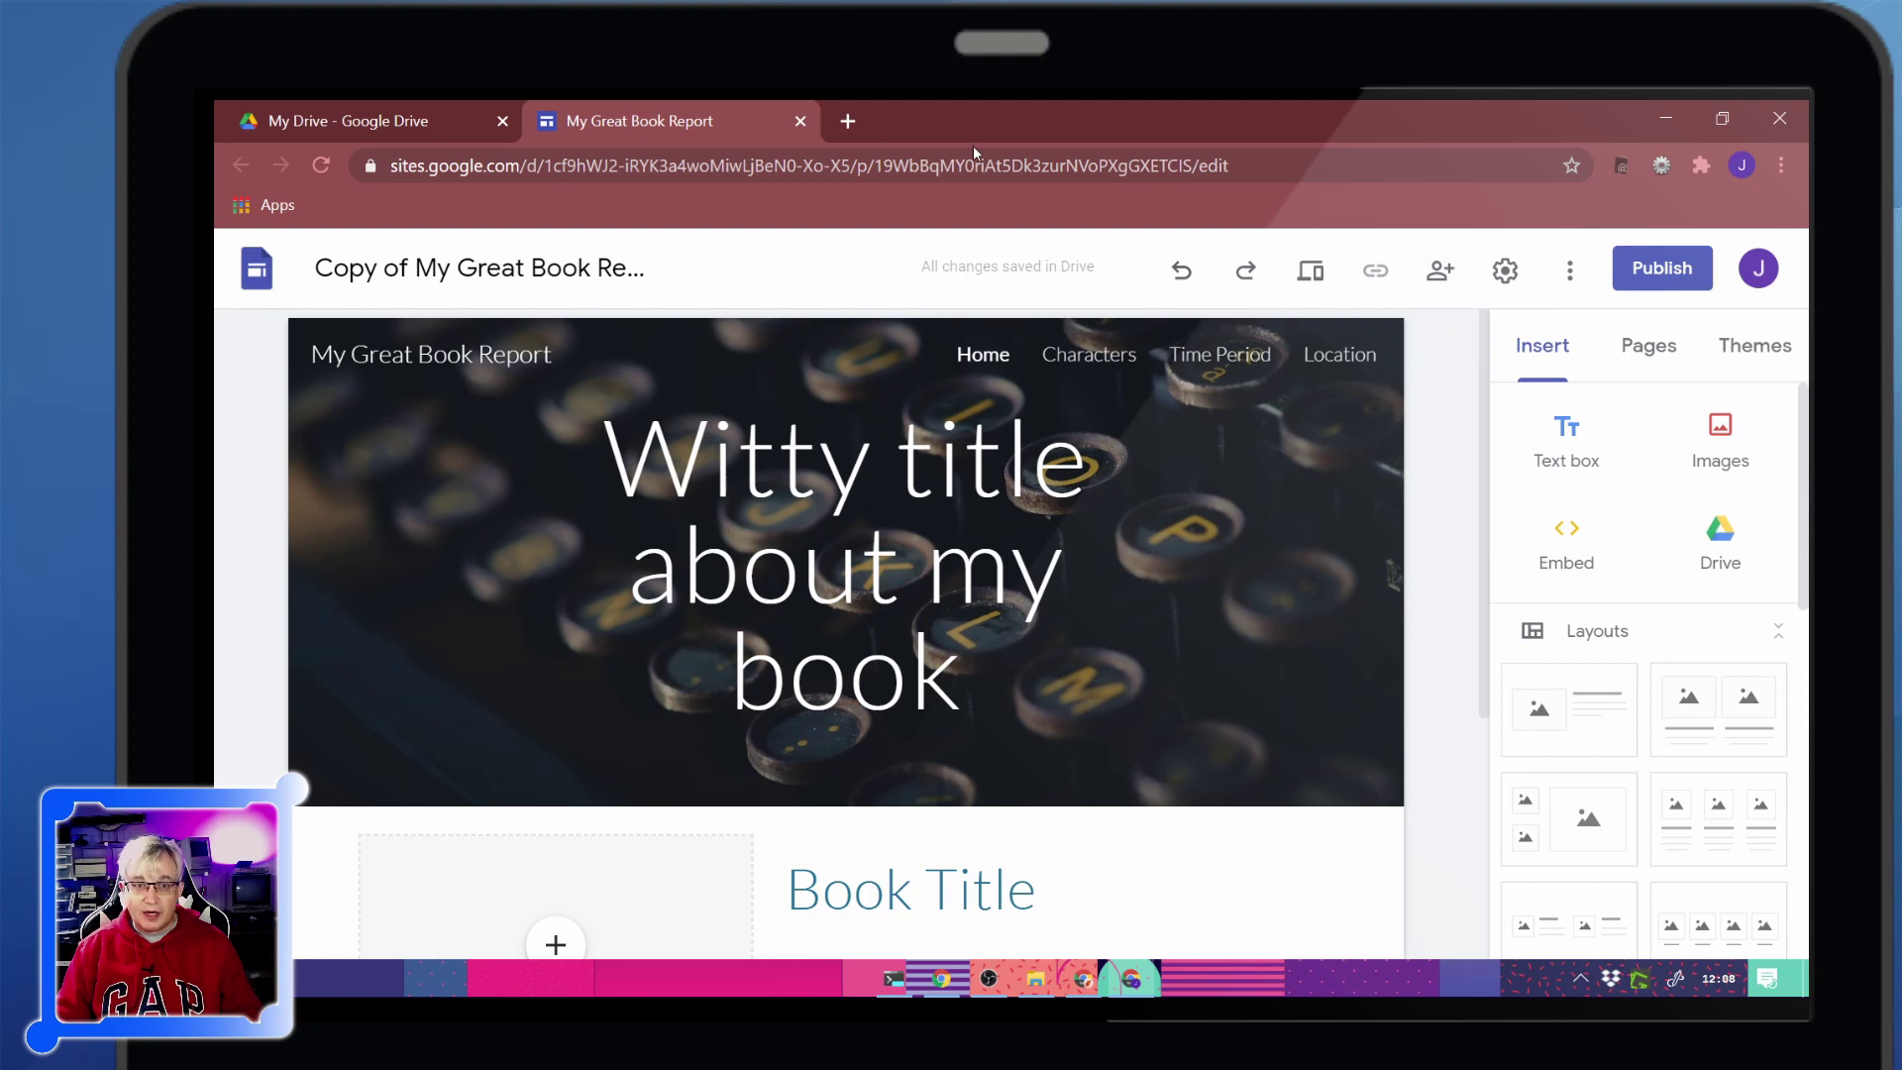
{"action": "left_click", "coordinate": [801, 121]}
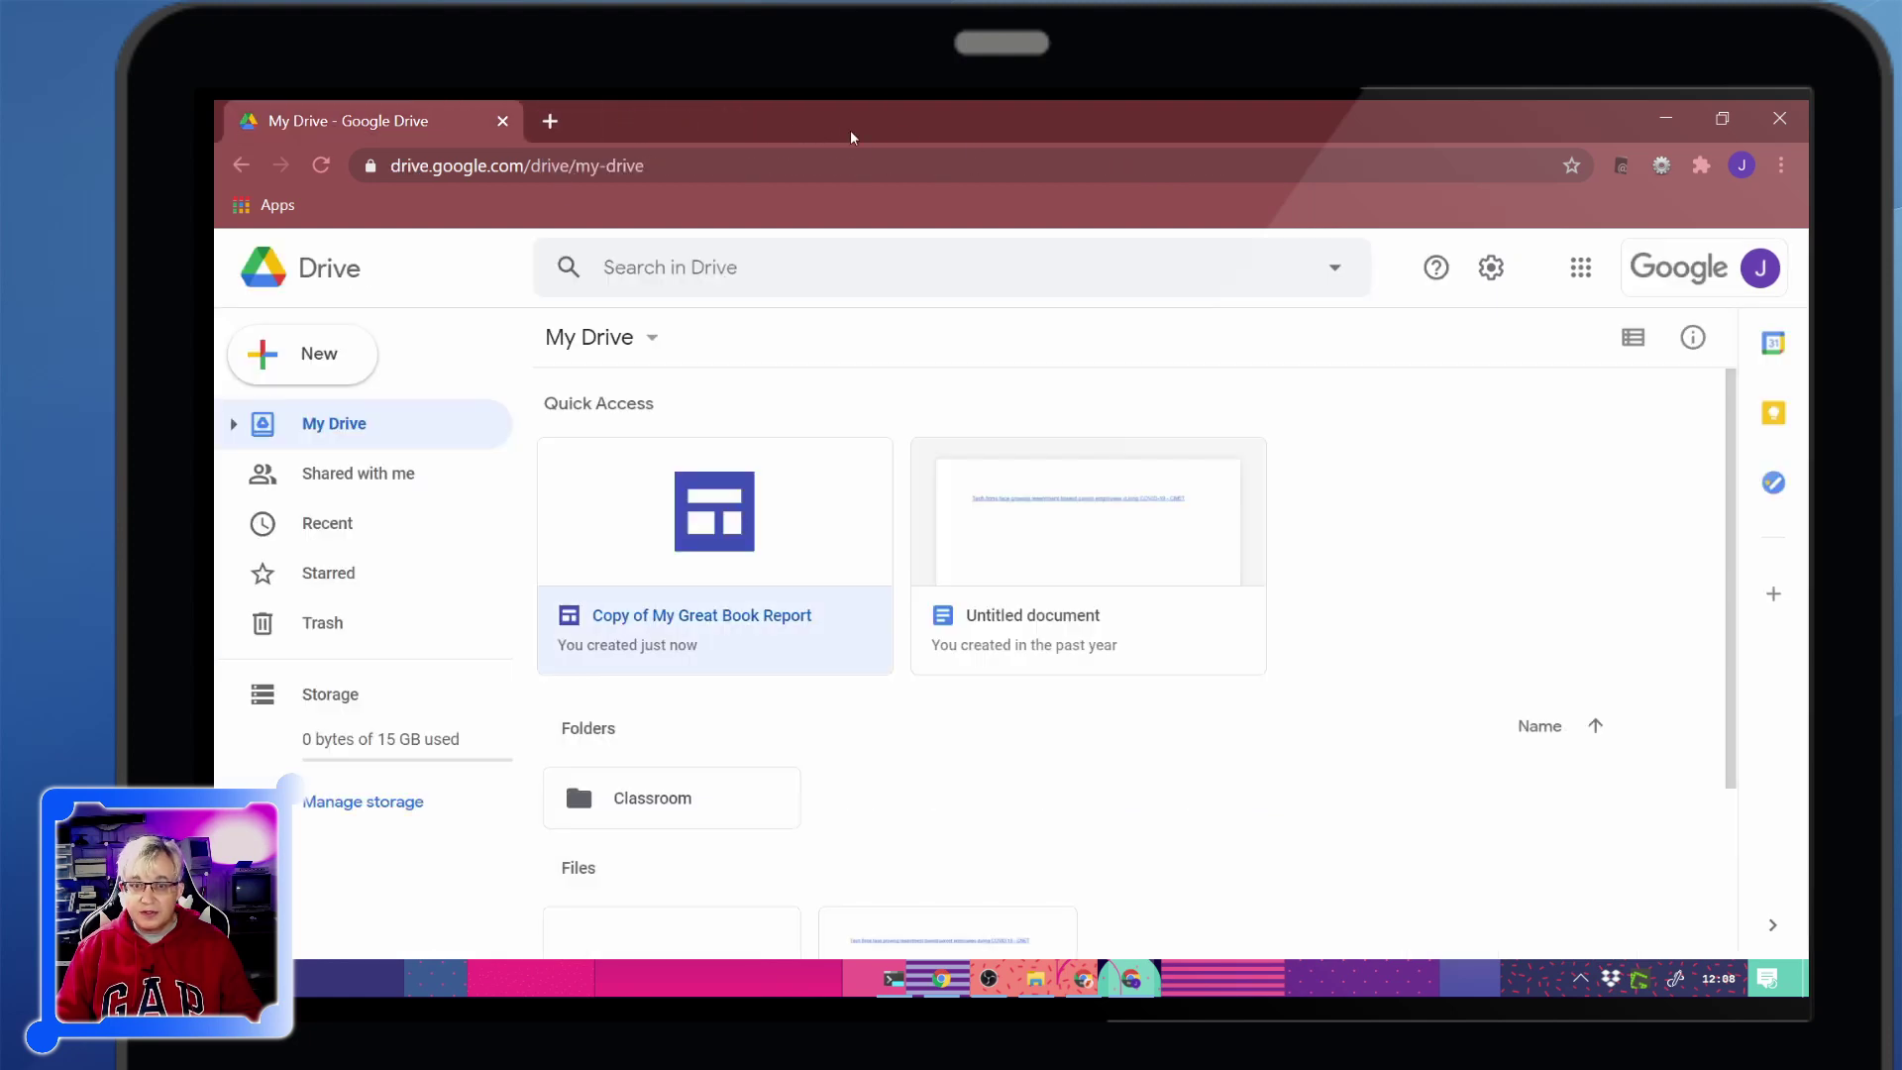
{"action": "left_click", "coordinate": [1781, 119]}
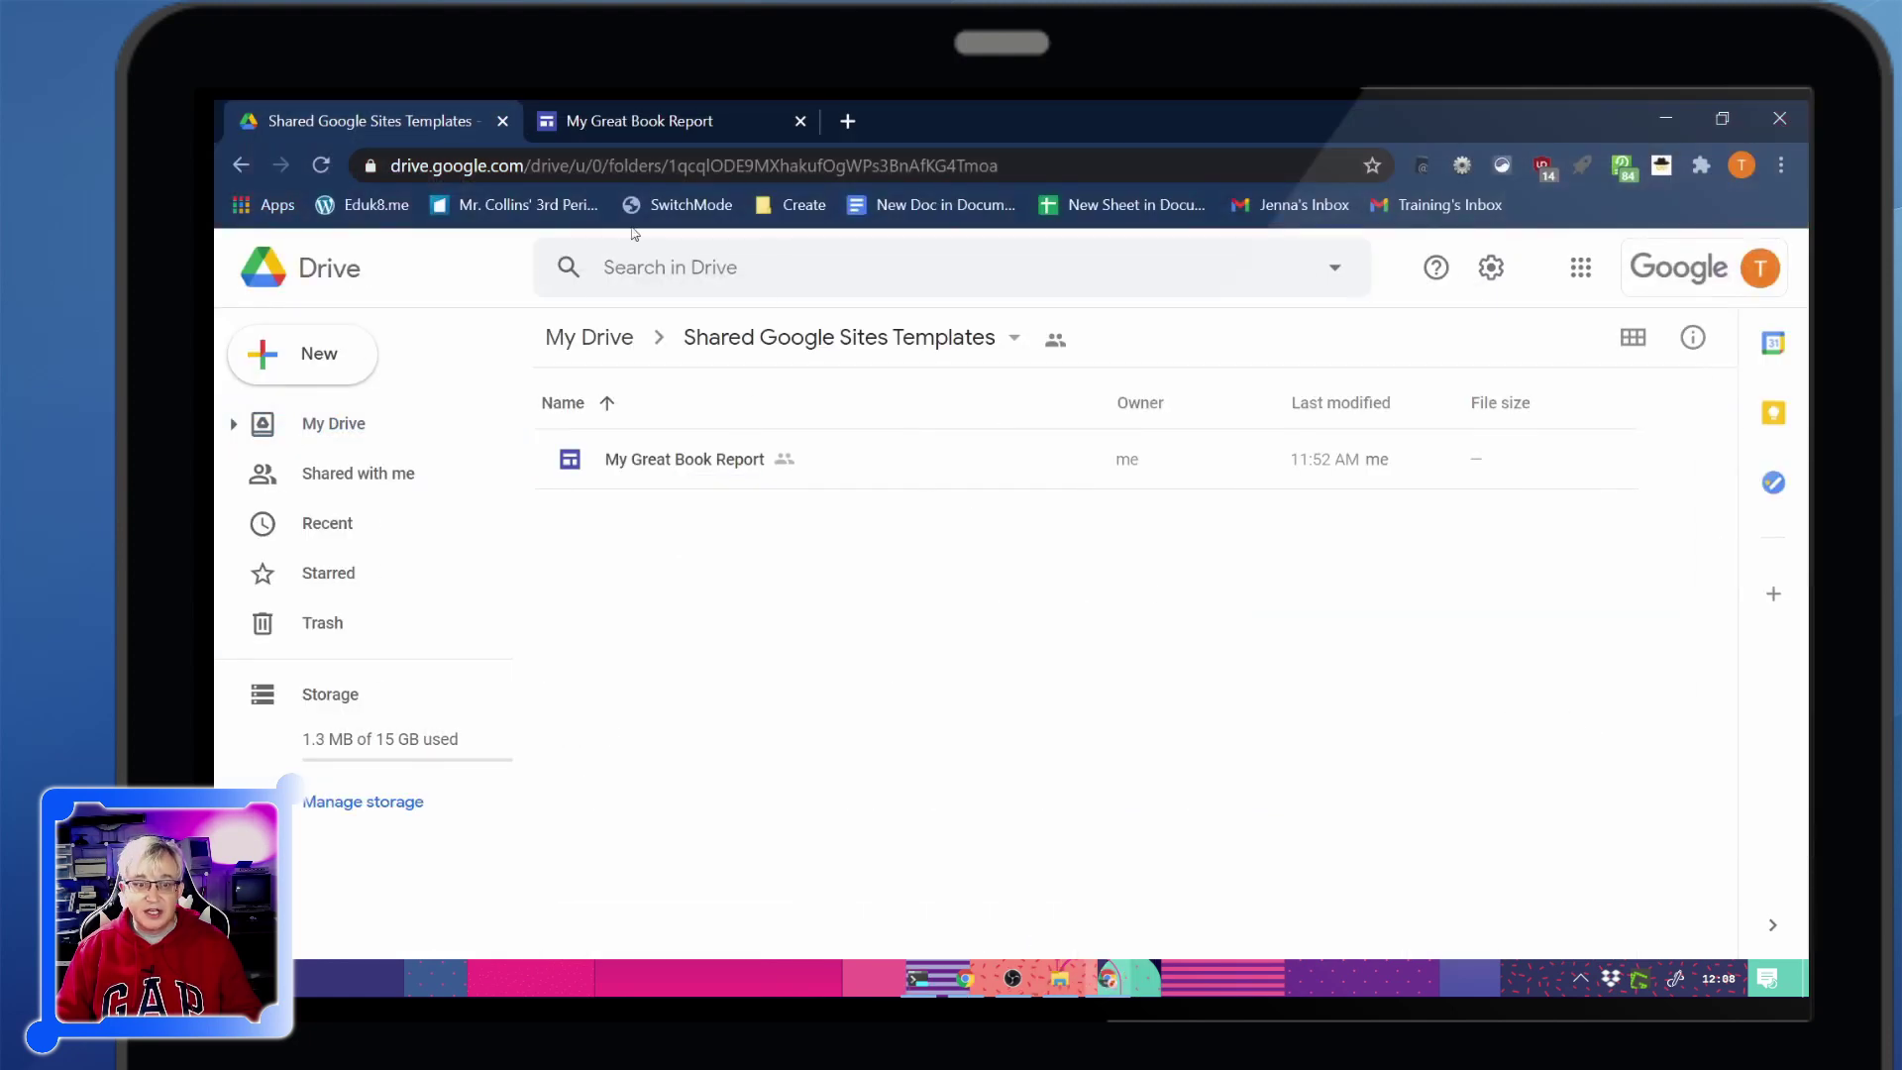
Review the Shared Google Sites Templates folder's link roles, keep Viewer for Eduk8.me and copy the folder link again
{"action": "left_click", "coordinate": [1010, 339]}
{"action": "left_click", "coordinate": [793, 496]}
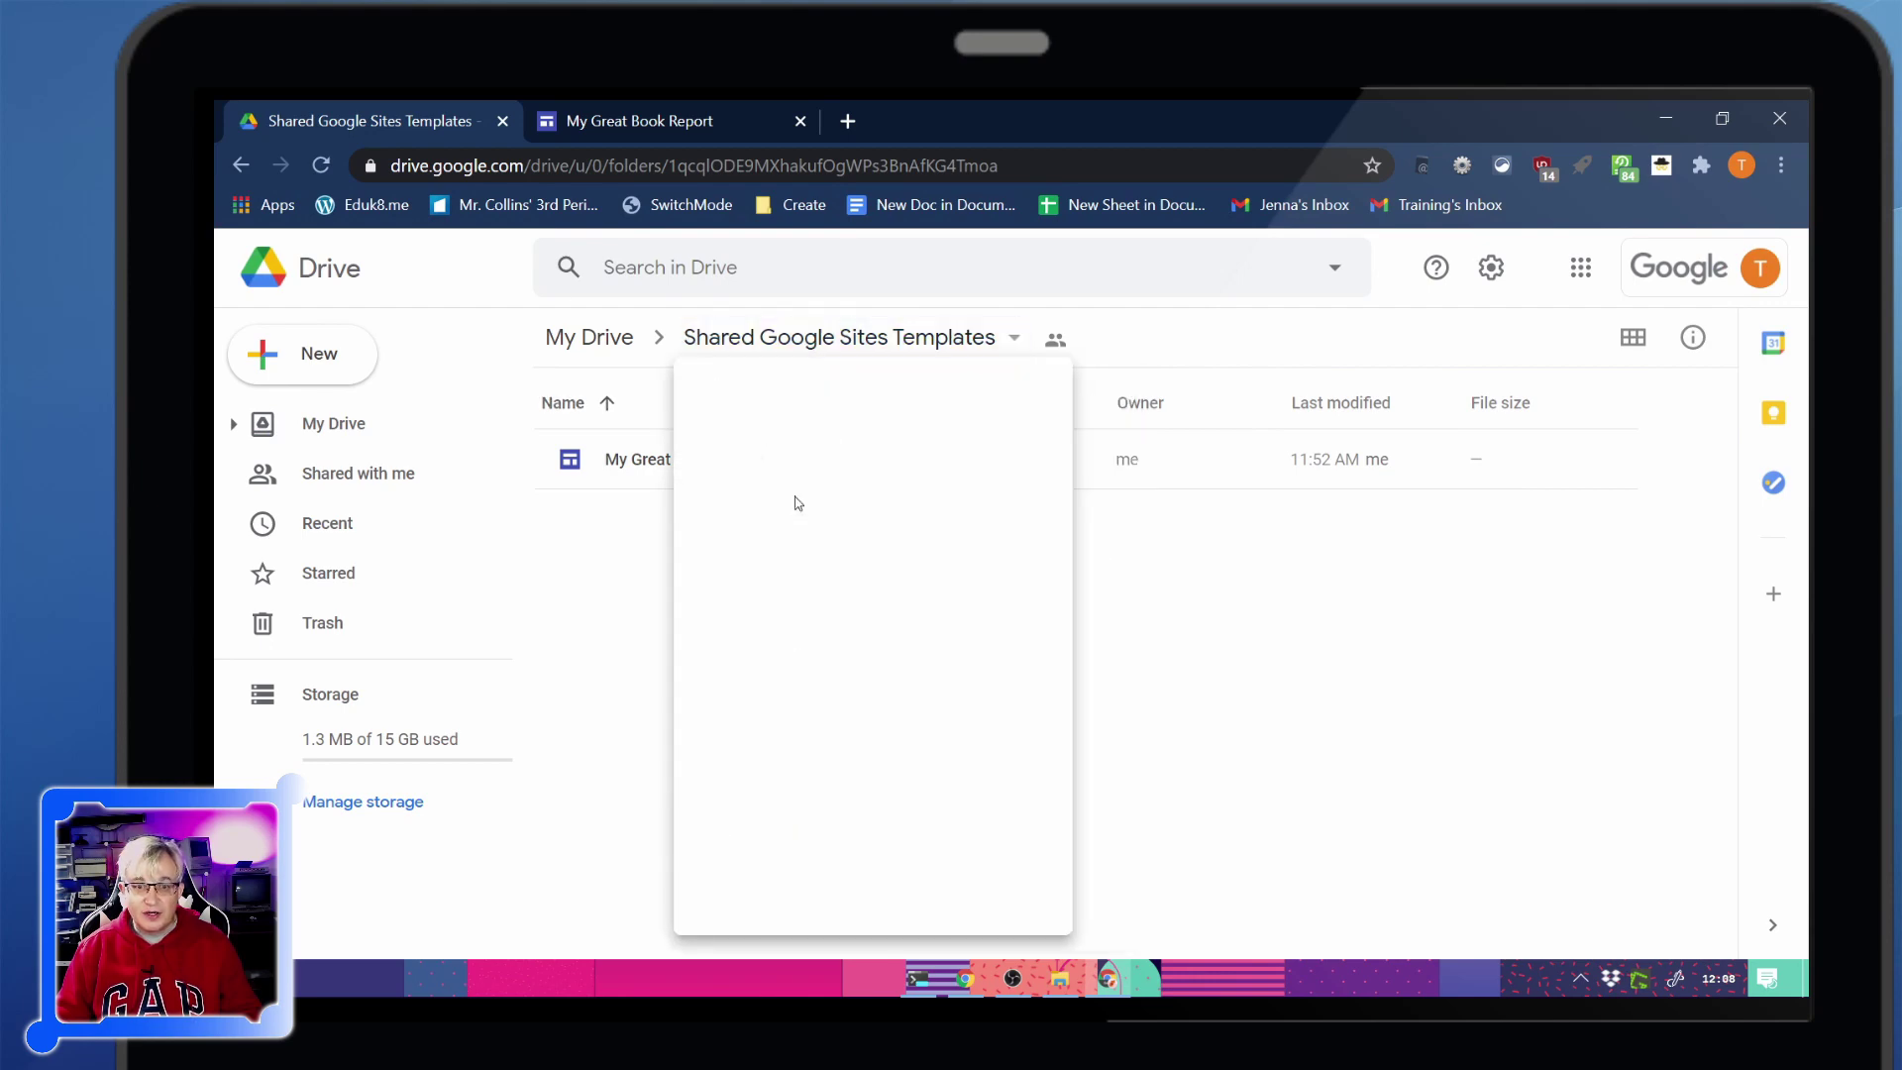
{"action": "left_click", "coordinate": [1234, 772]}
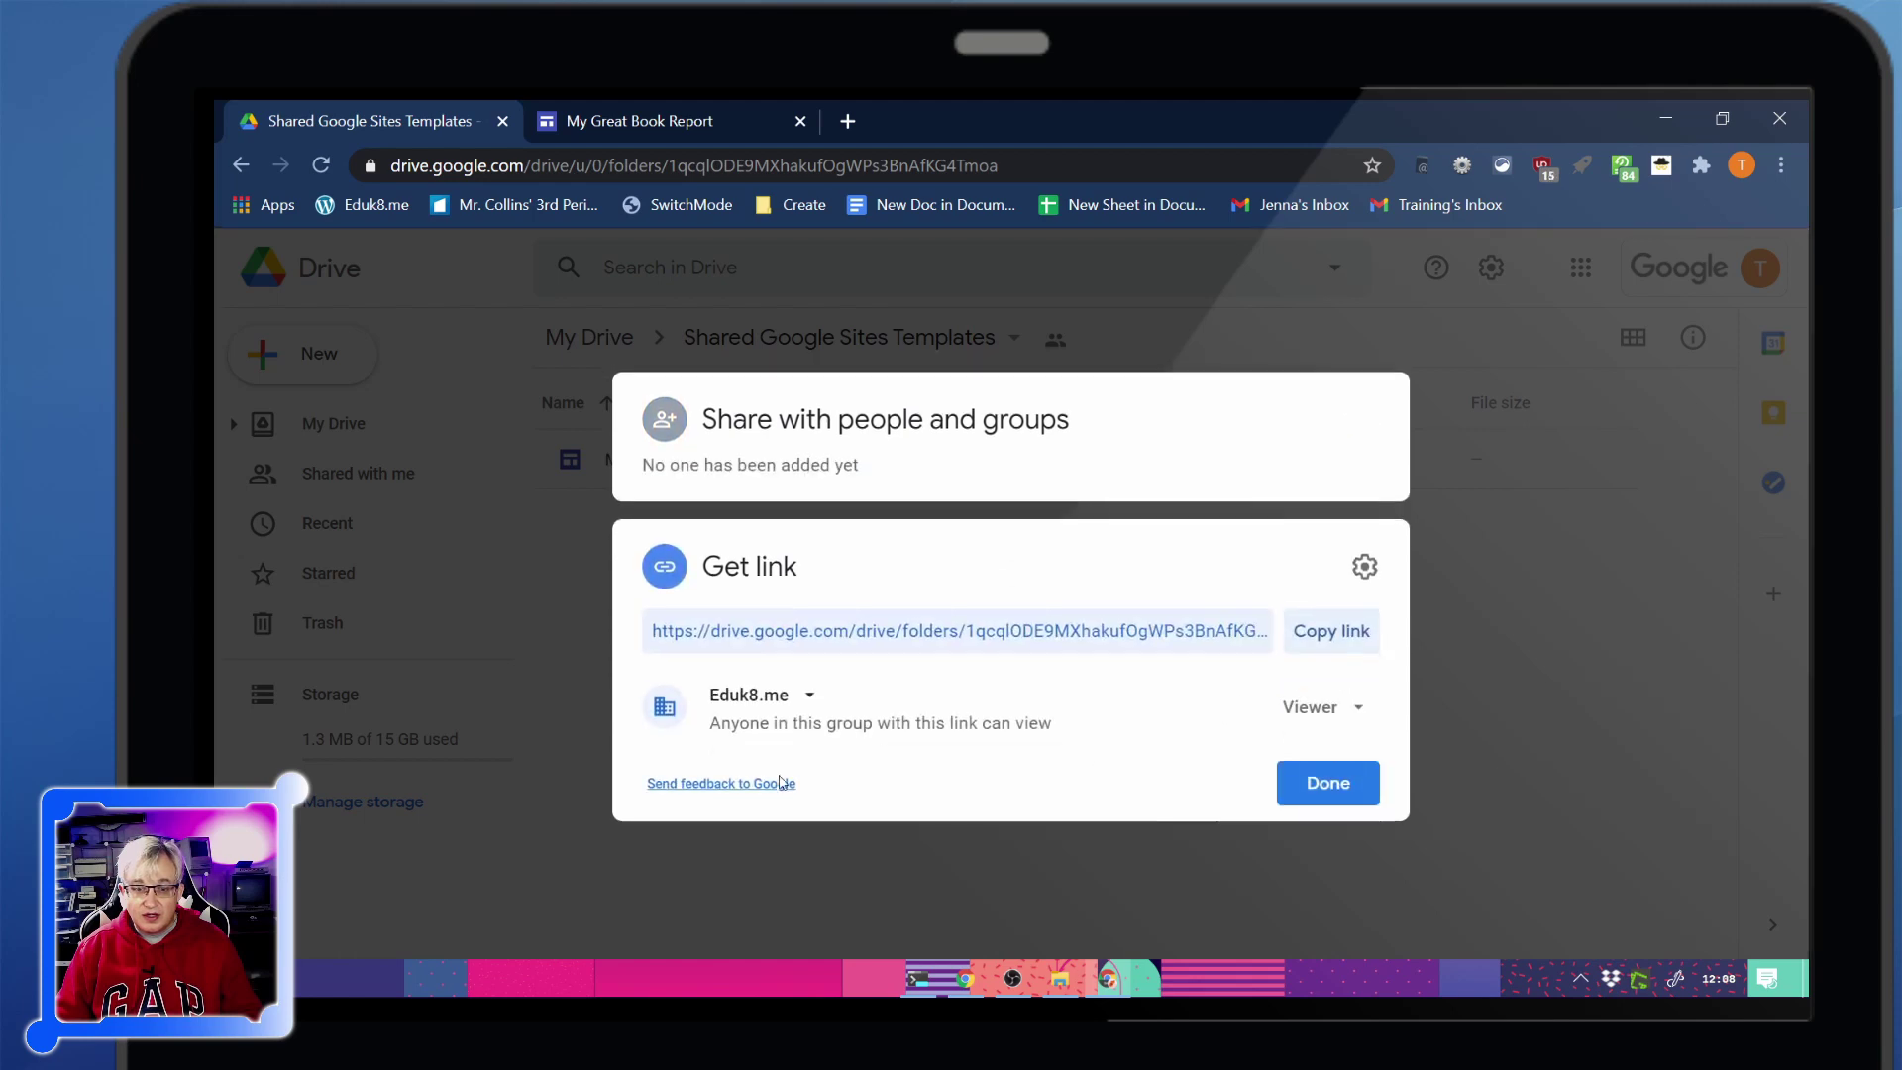
{"action": "left_click", "coordinate": [1357, 724]}
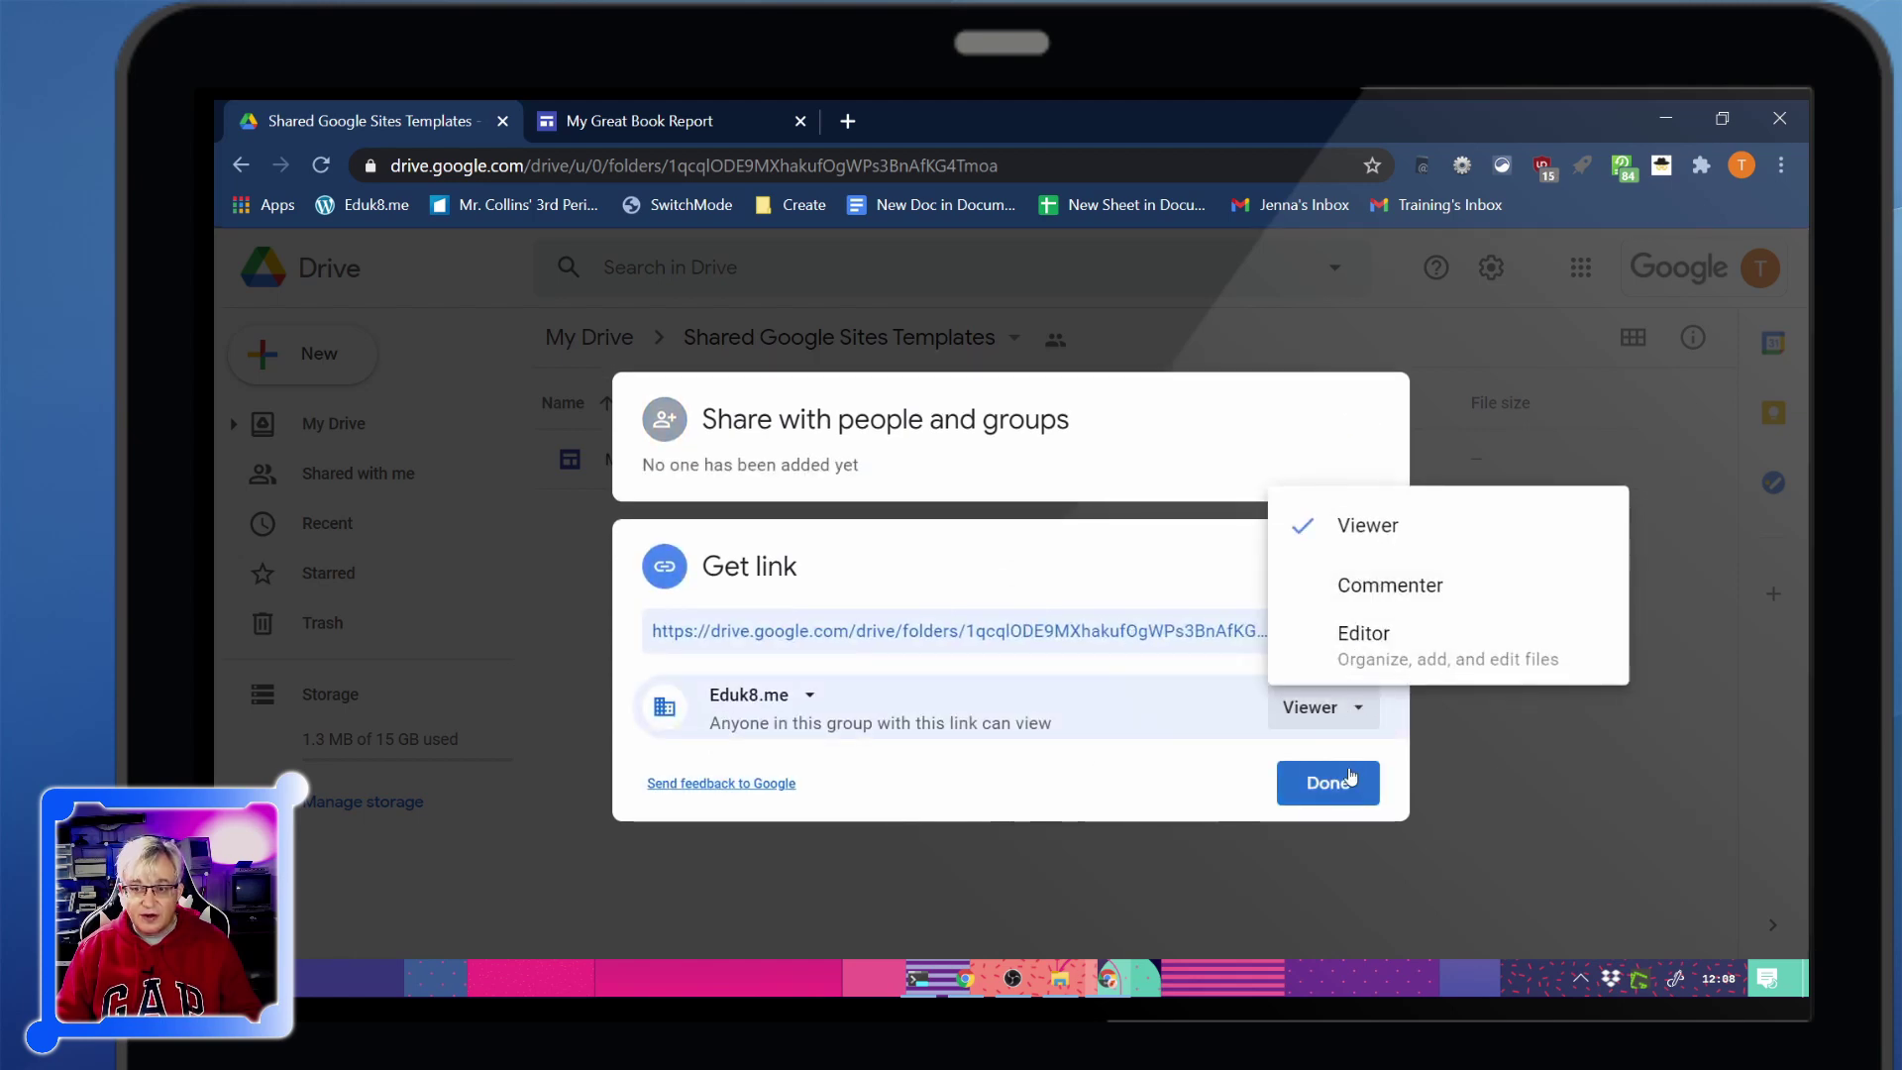
{"action": "left_click", "coordinate": [1251, 758]}
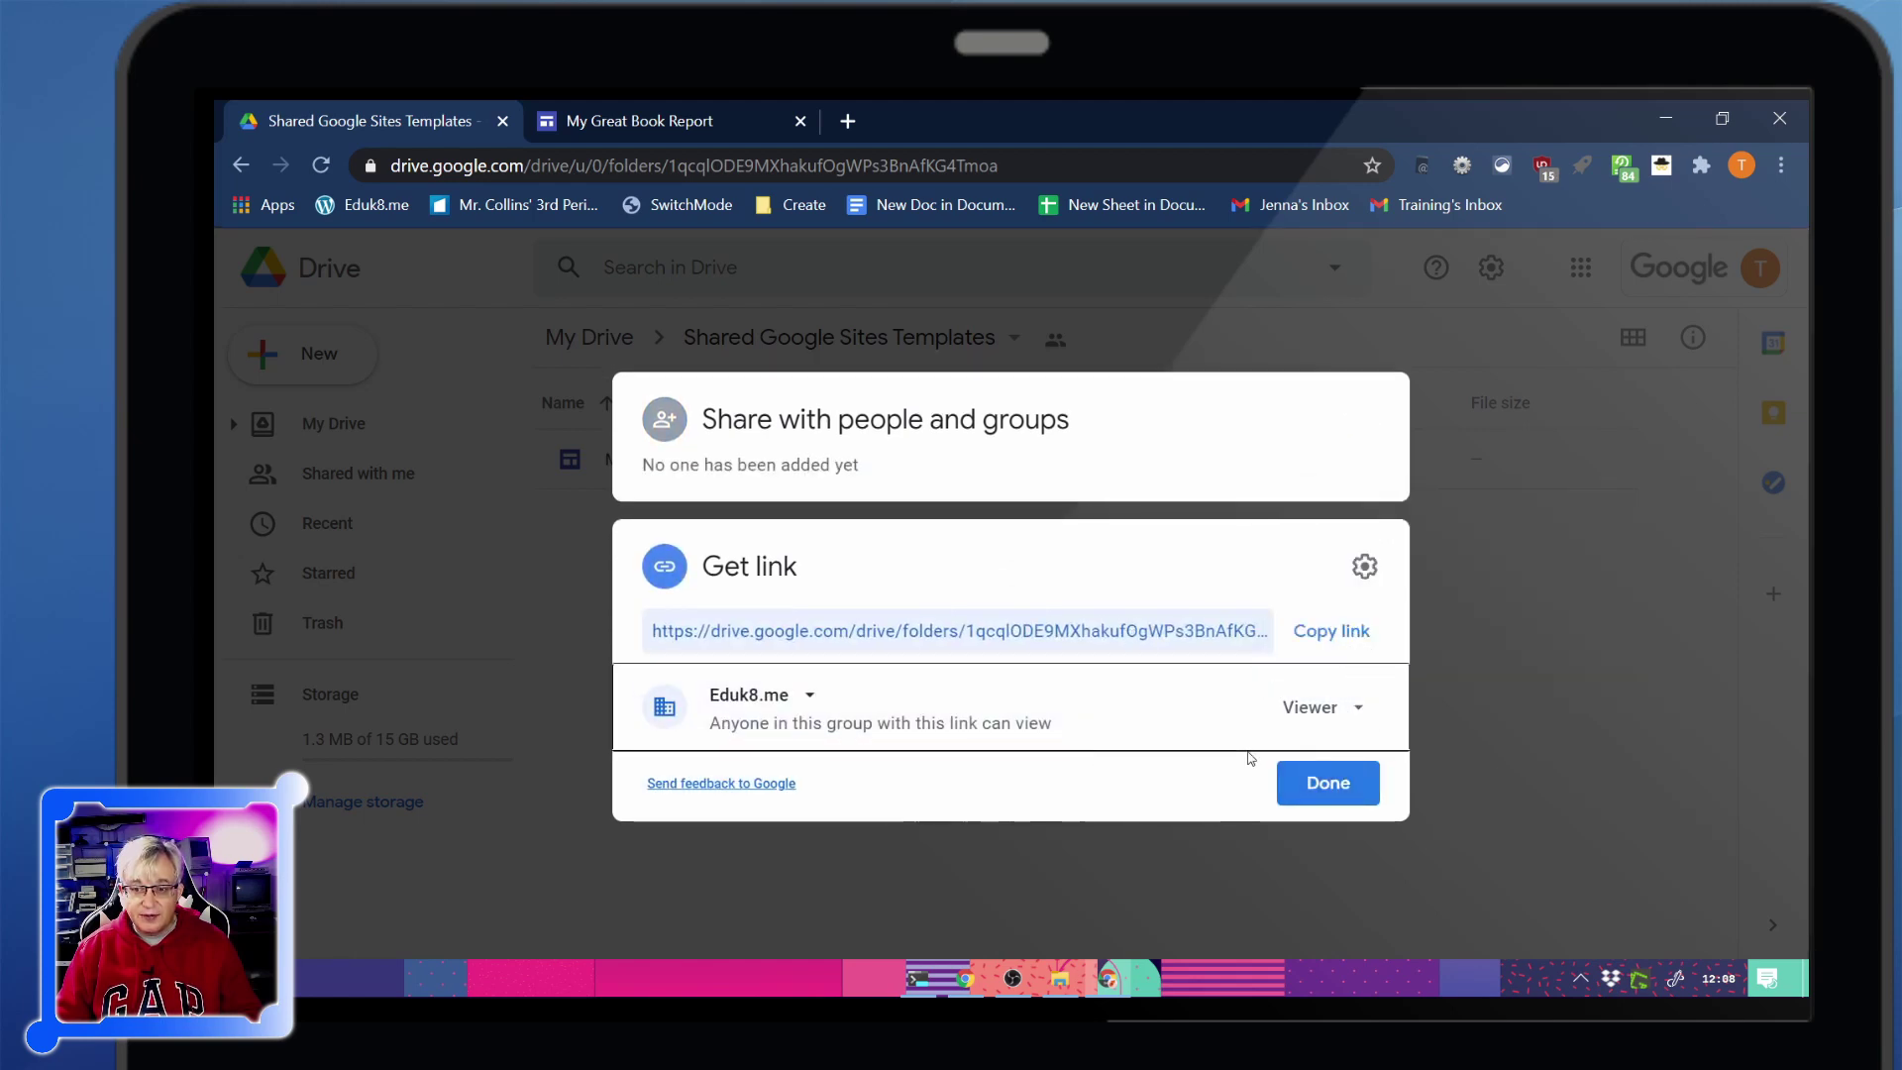
{"action": "left_click", "coordinate": [1340, 631]}
{"action": "left_click", "coordinate": [1330, 783]}
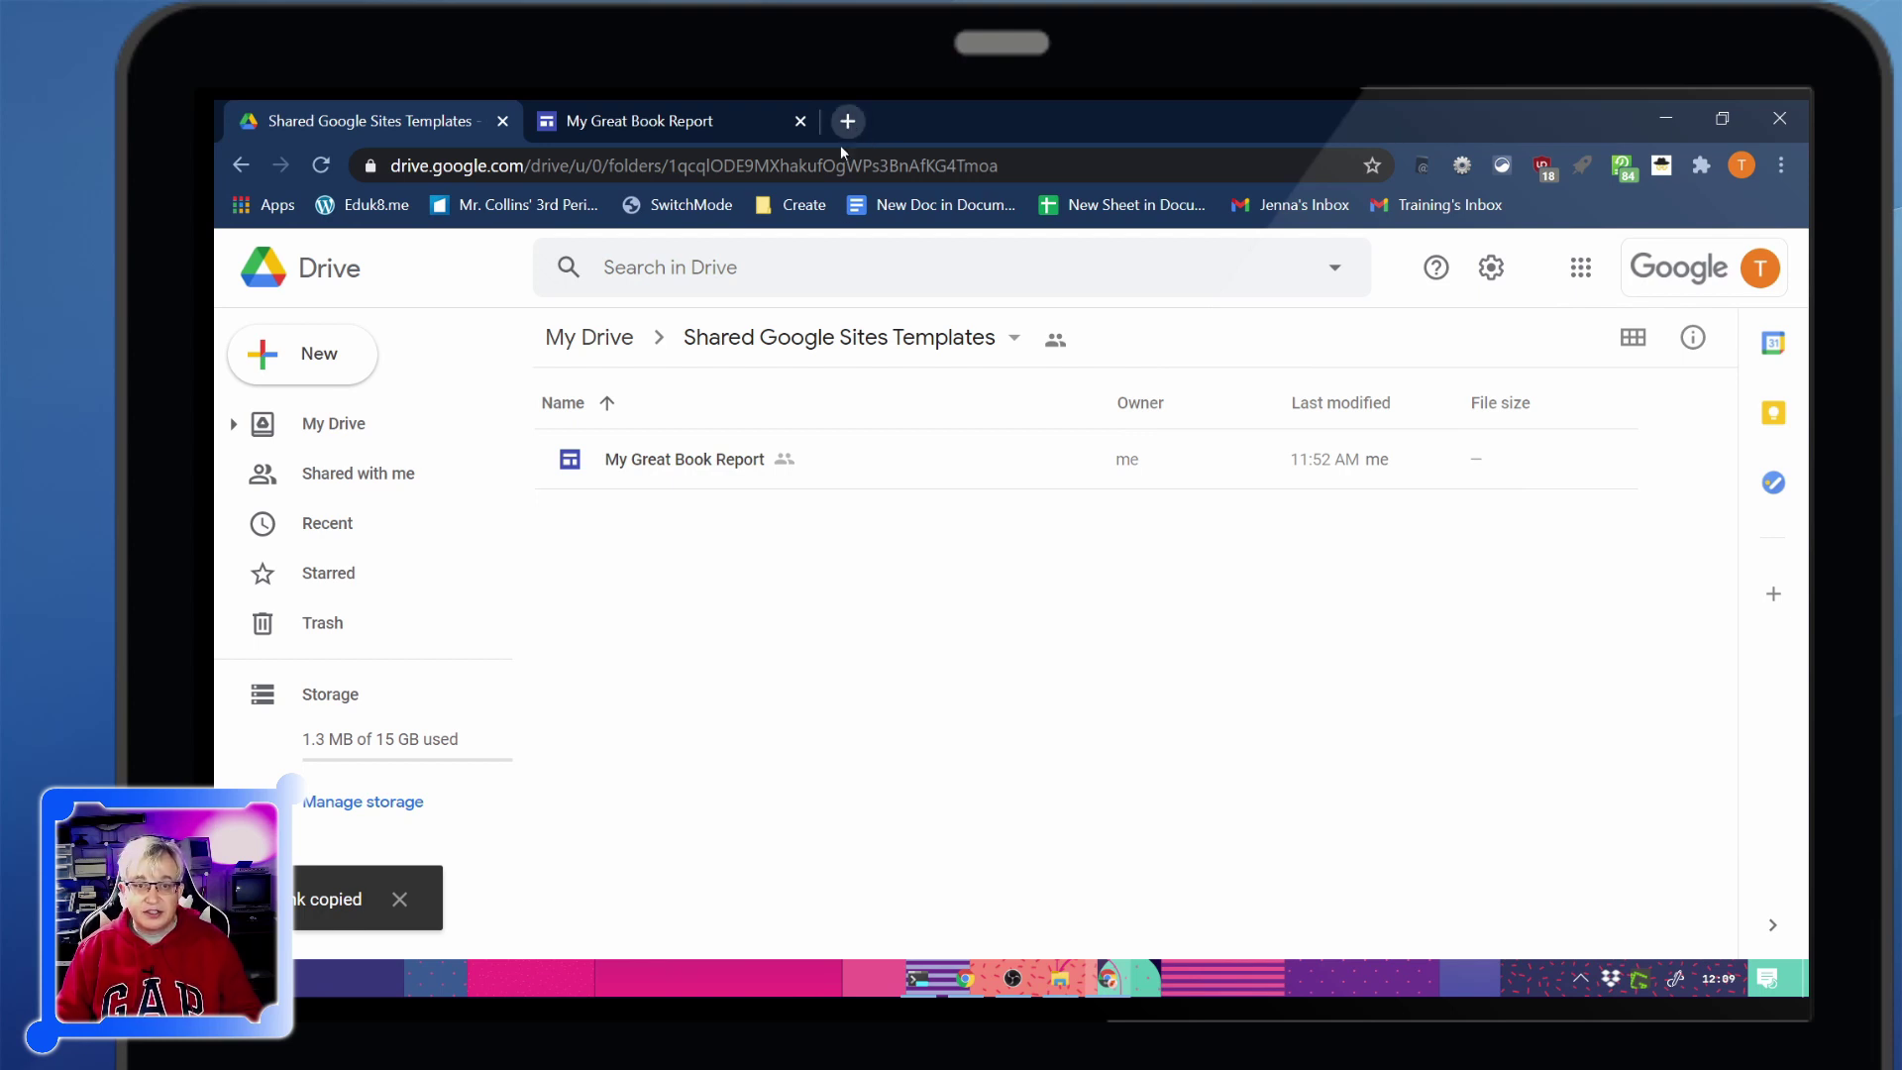
Return to the student's browser profile and open the Shared Google Sites Templates folder from the copied link
{"action": "left_click", "coordinate": [1740, 165]}
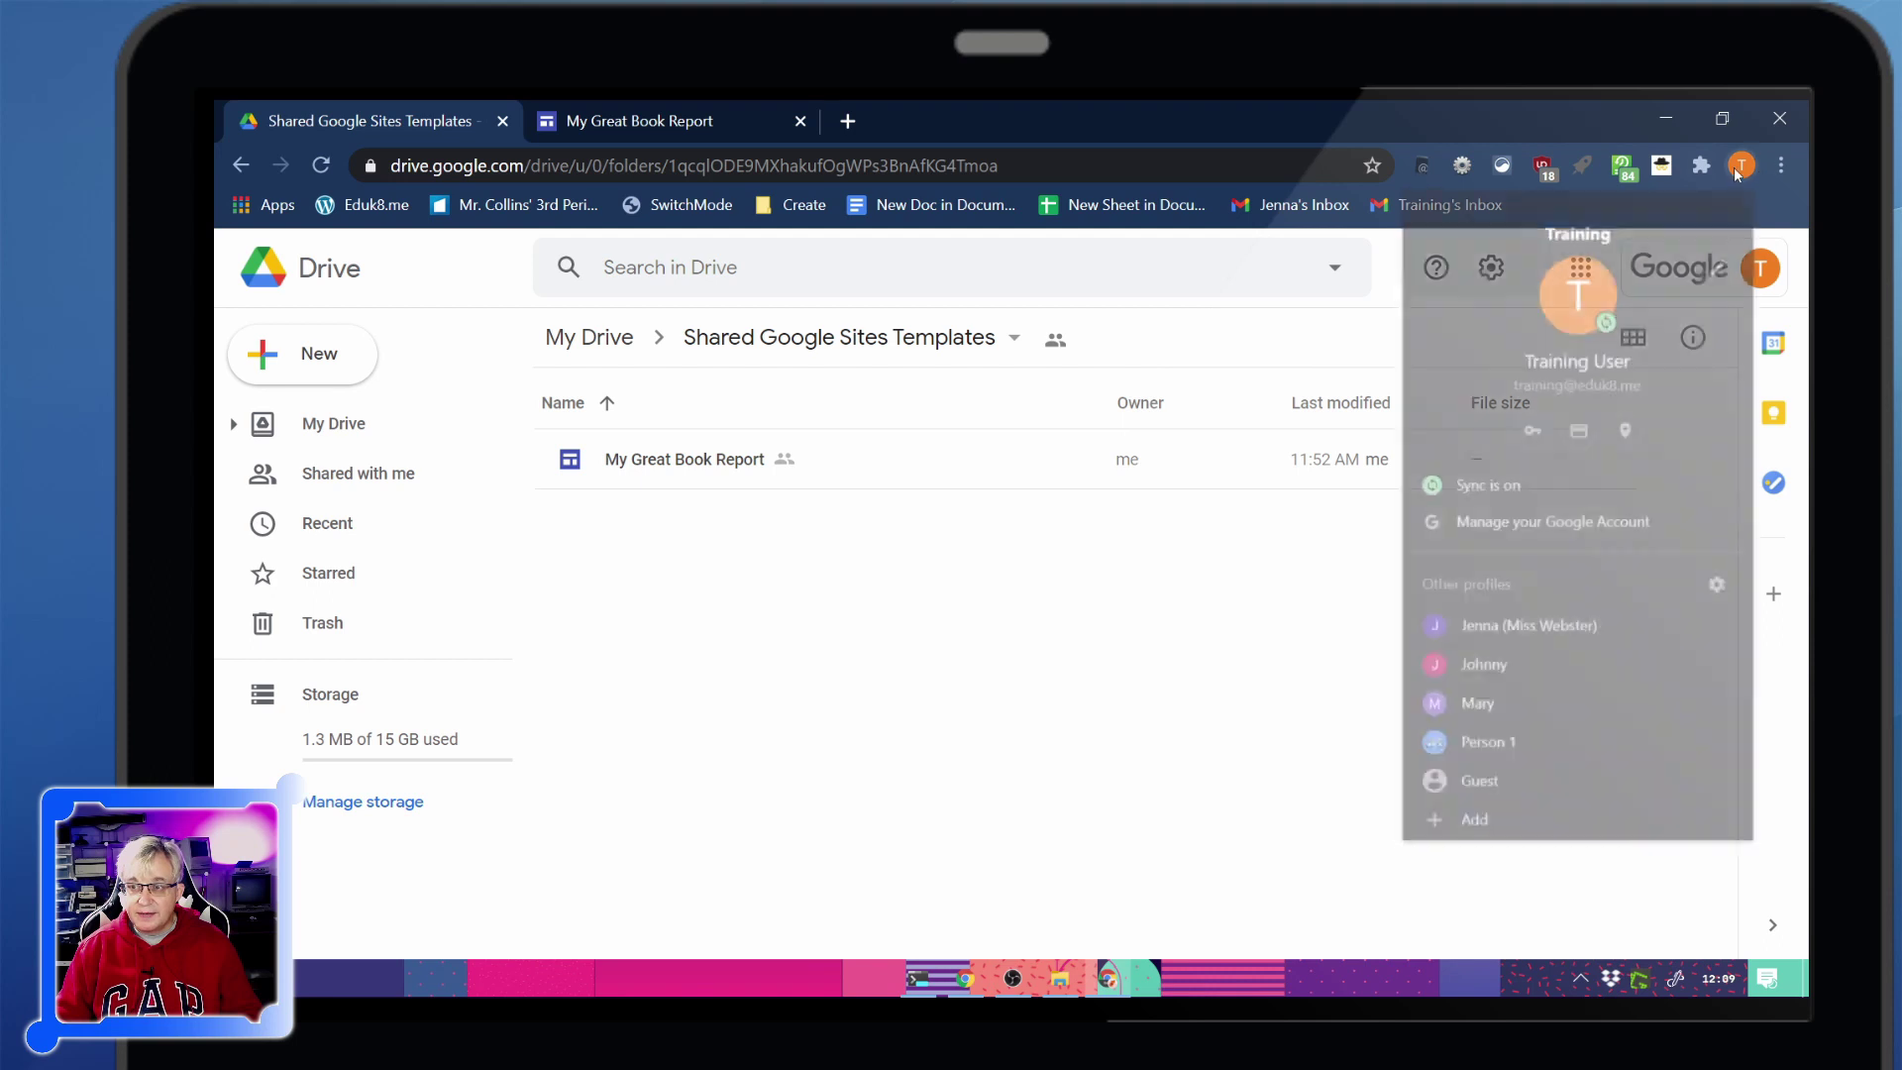
{"action": "left_click", "coordinate": [1576, 643]}
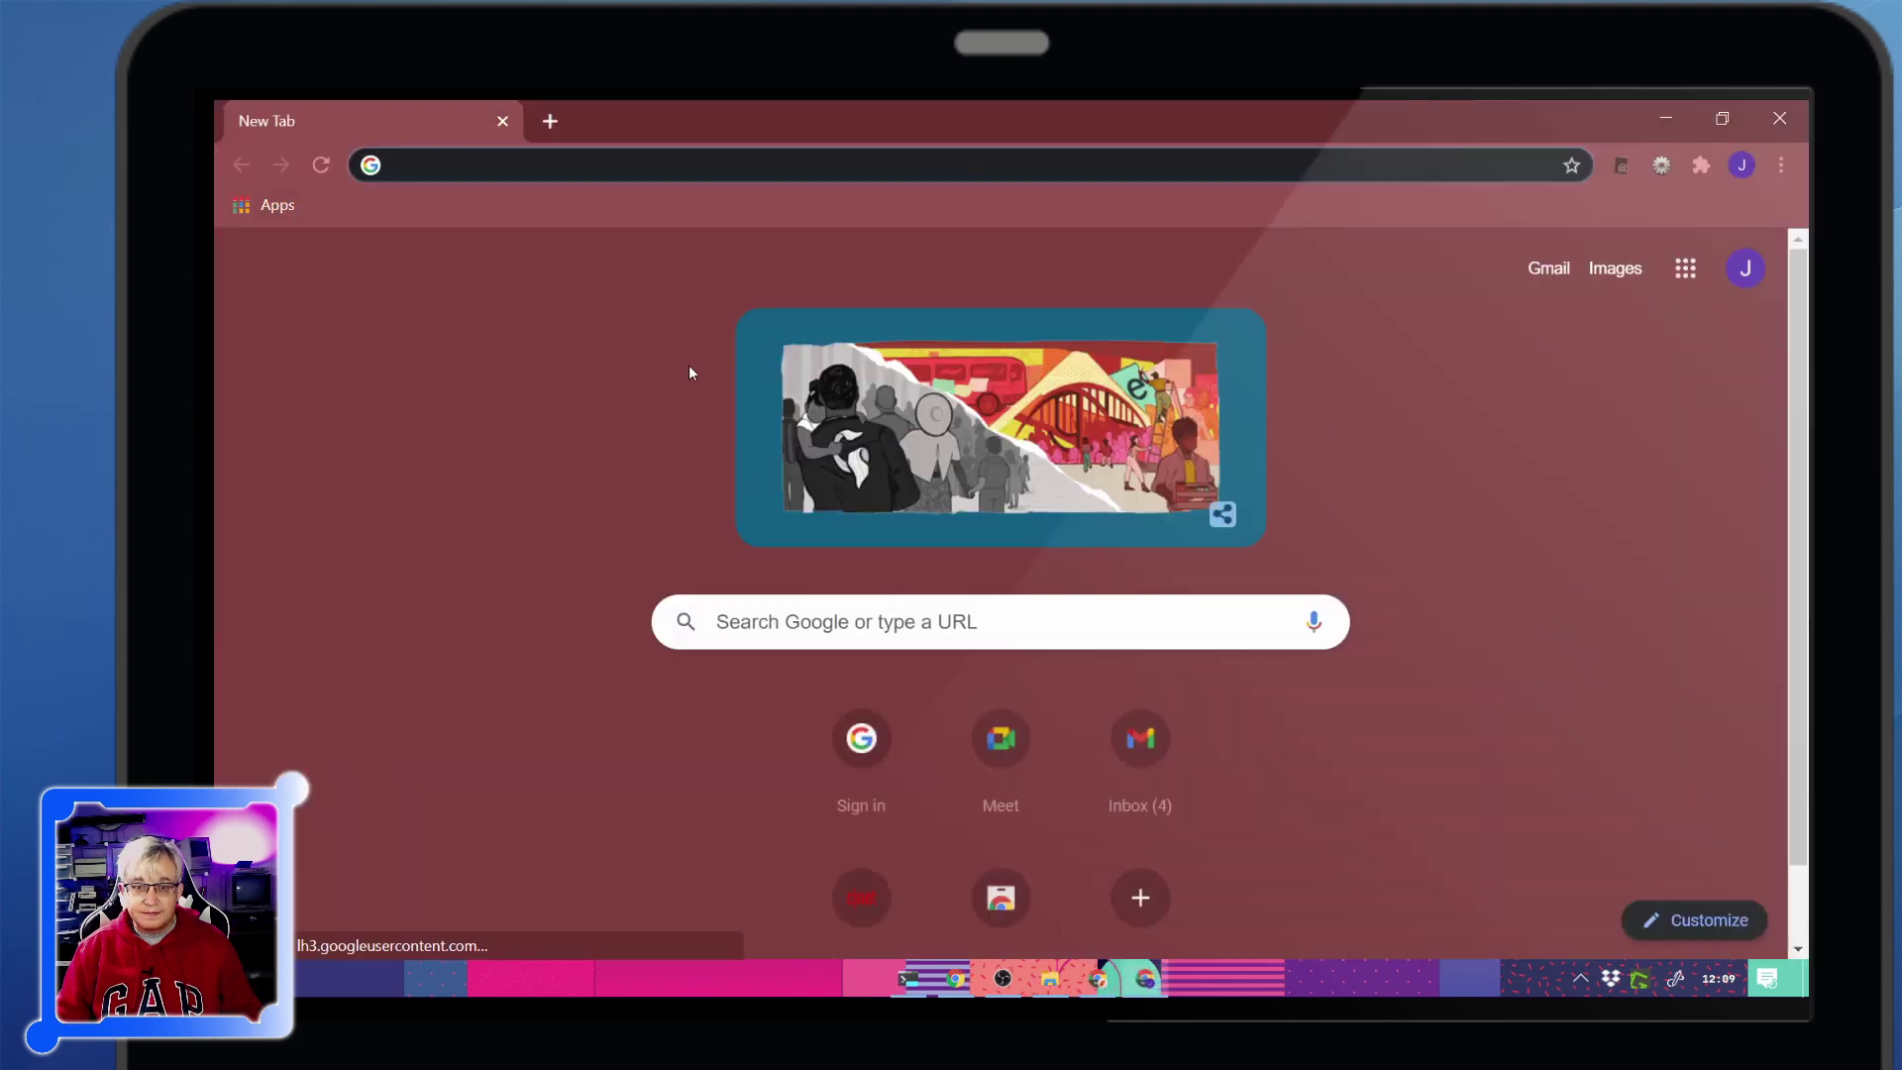
{"action": "key", "text": "ctrl+v"}
{"action": "key", "text": "Return"}
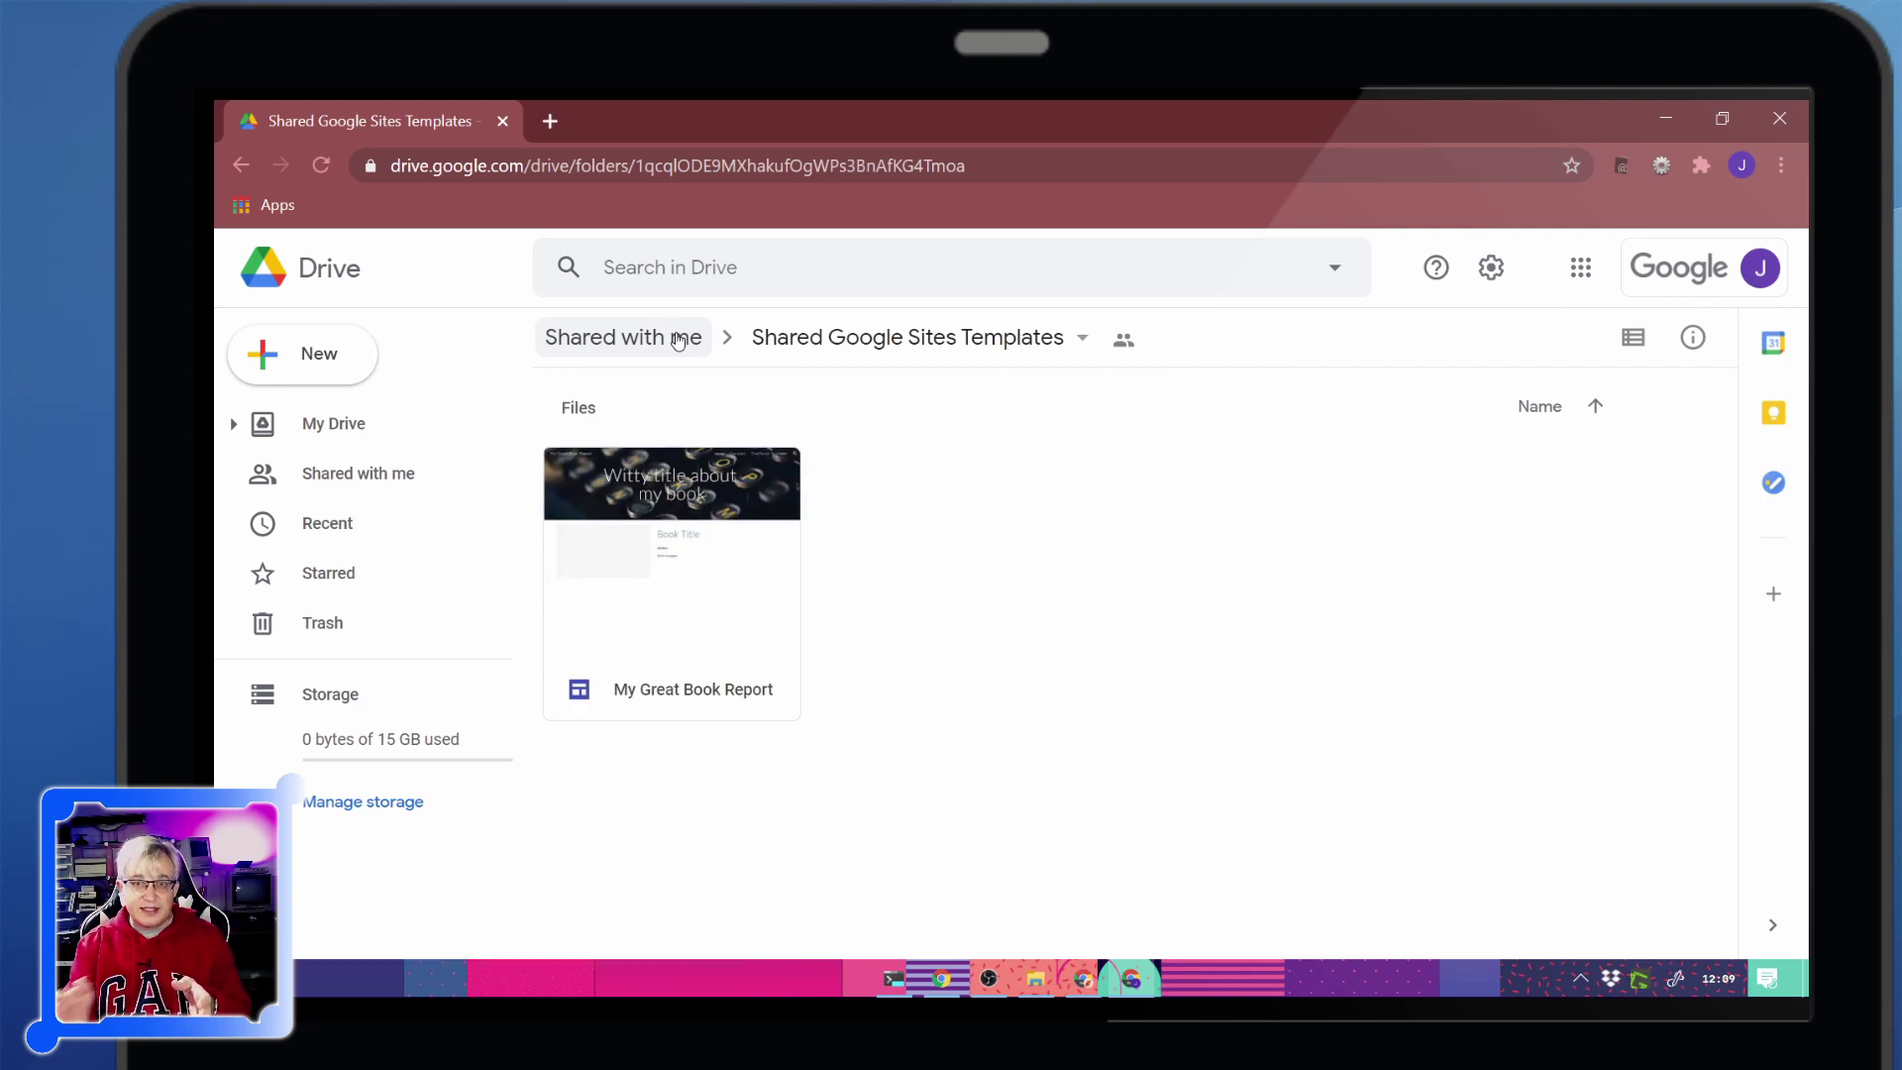
Find the Make a copy option for My Great Book Report in both of its action lists
{"action": "left_click", "coordinate": [682, 557]}
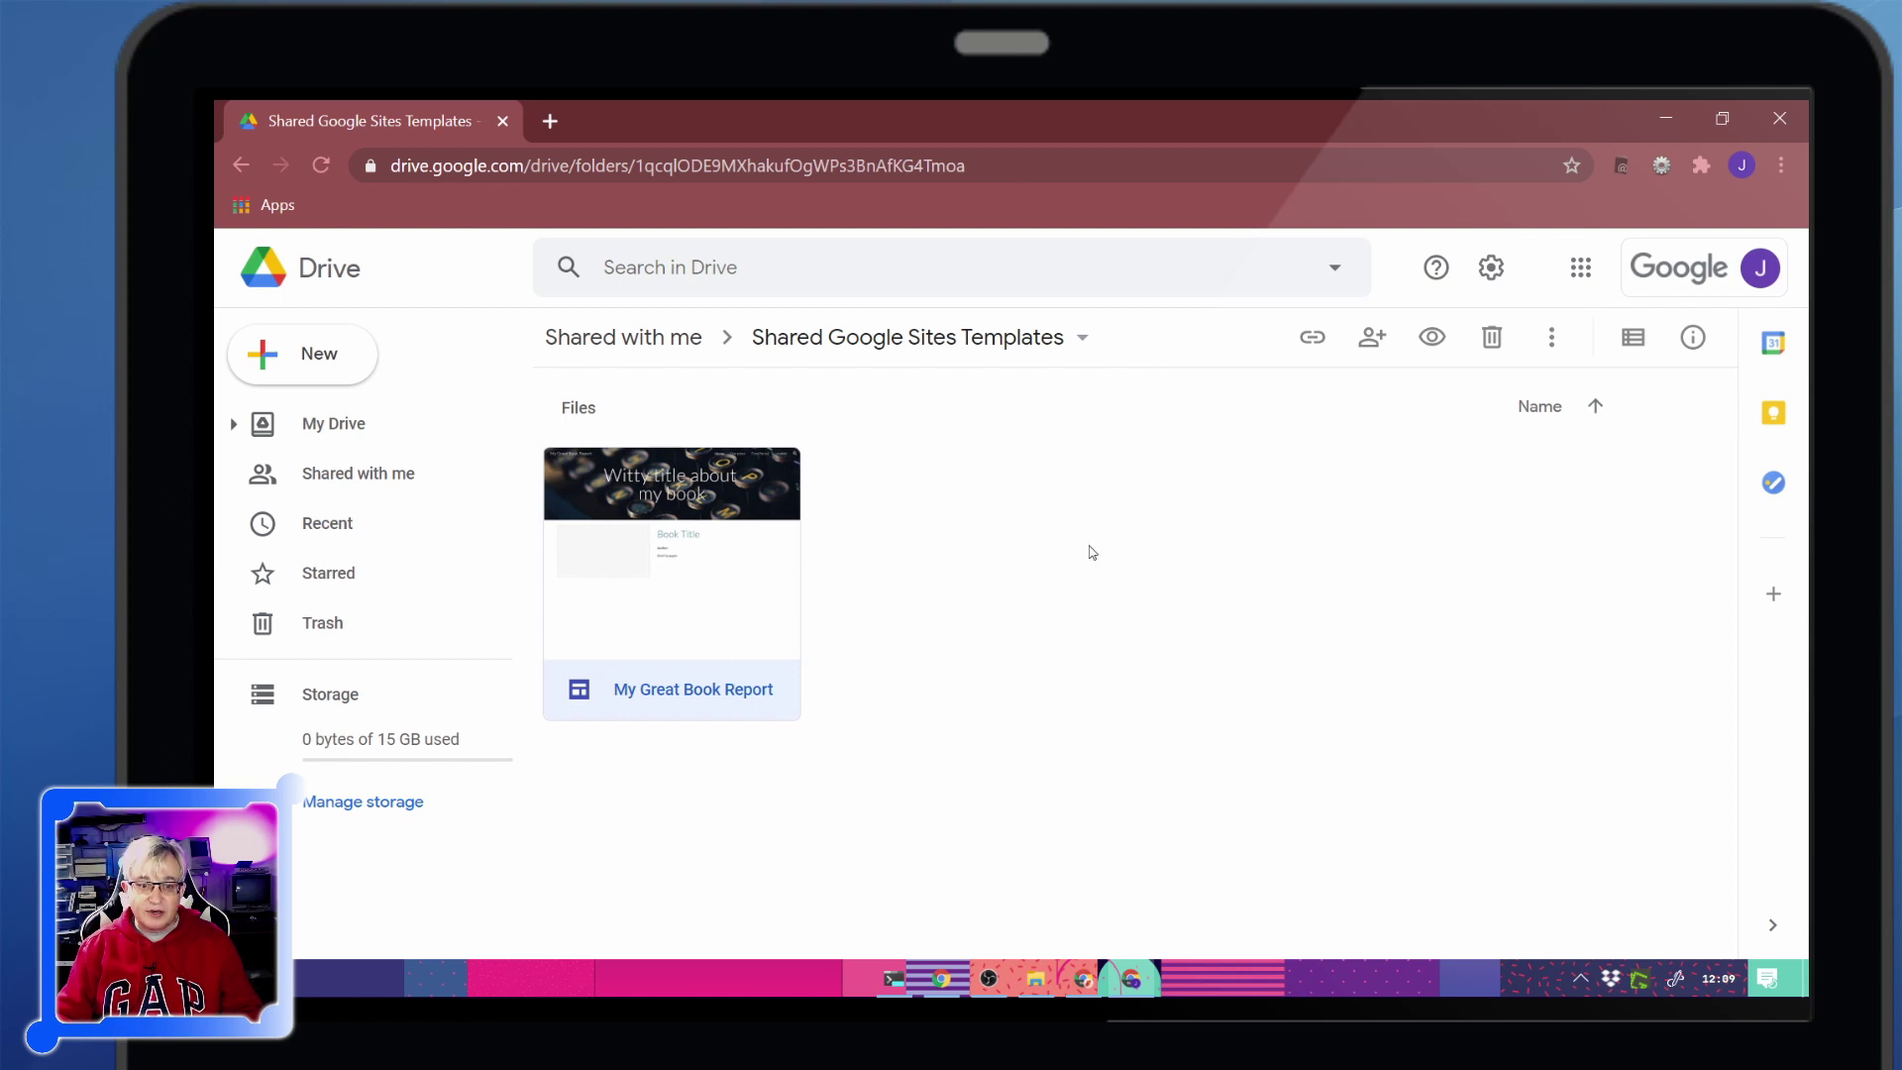
{"action": "left_click", "coordinate": [1552, 337]}
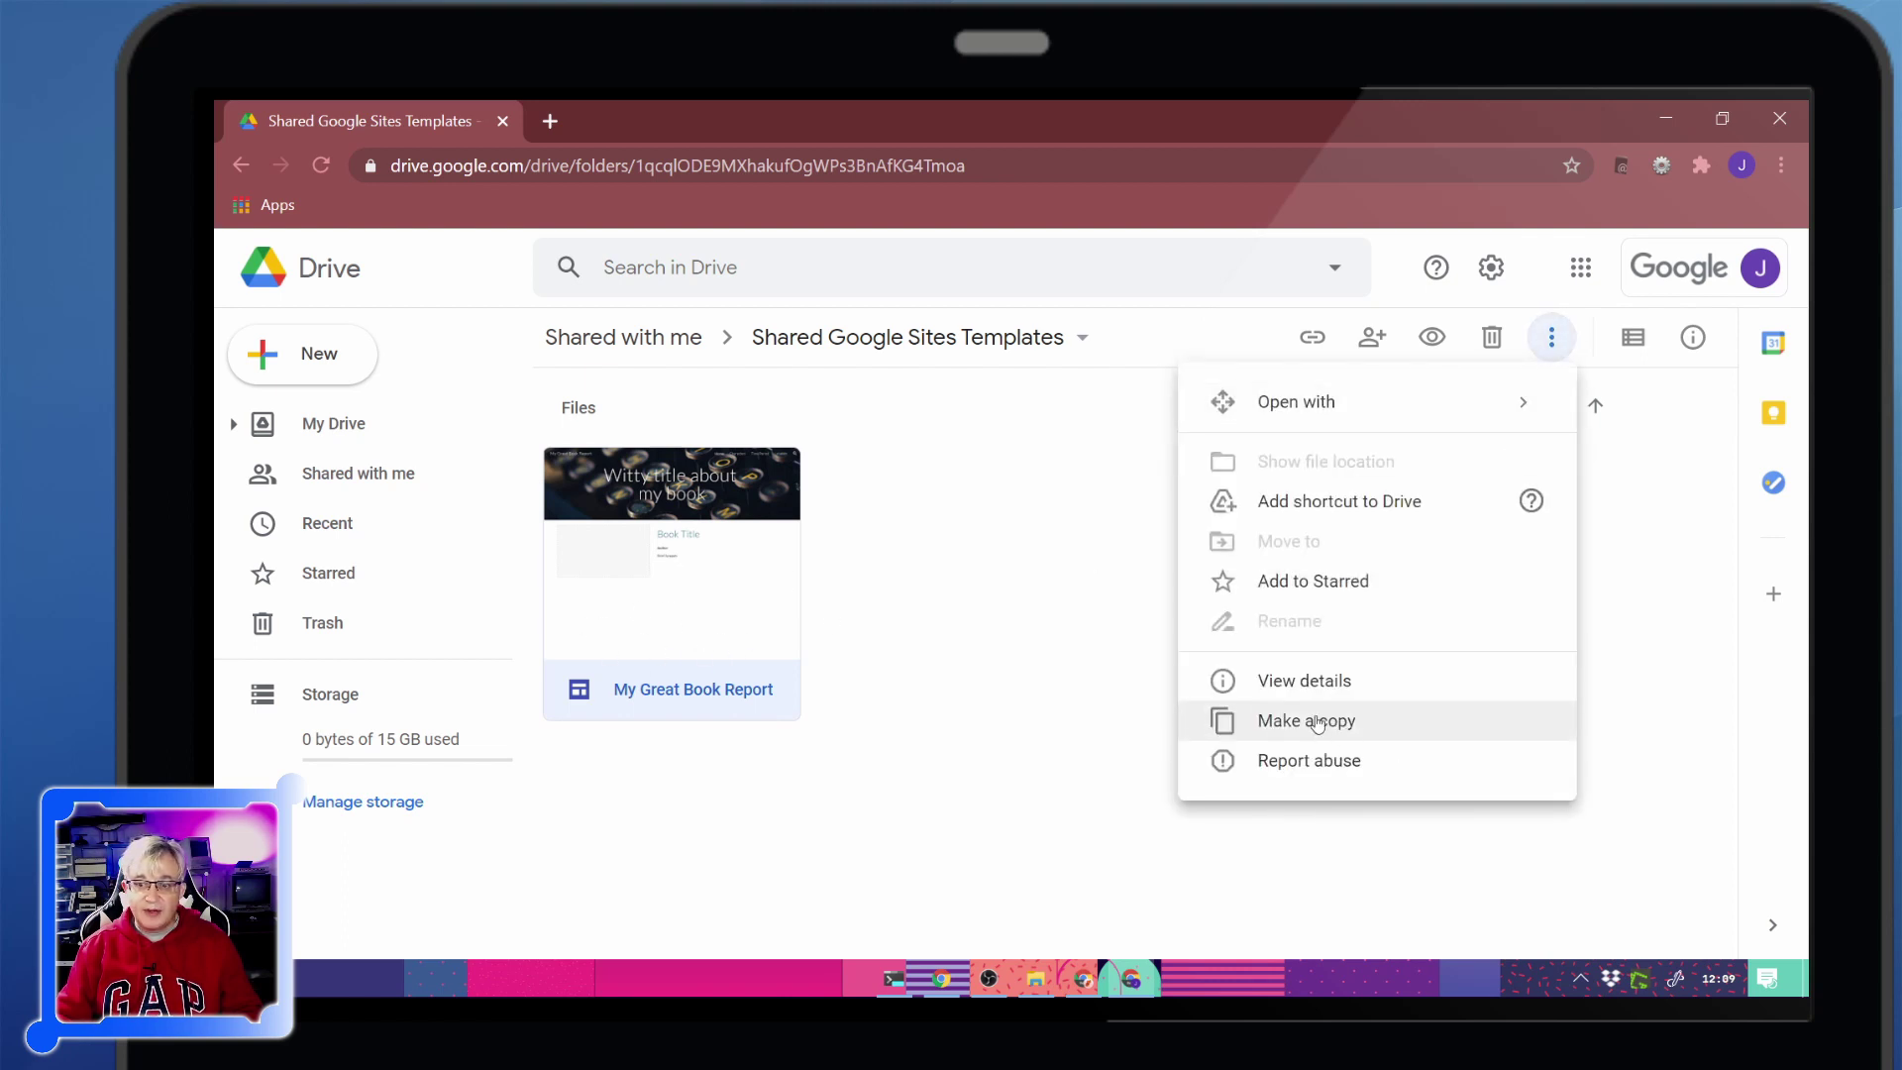
{"action": "left_click", "coordinate": [986, 672]}
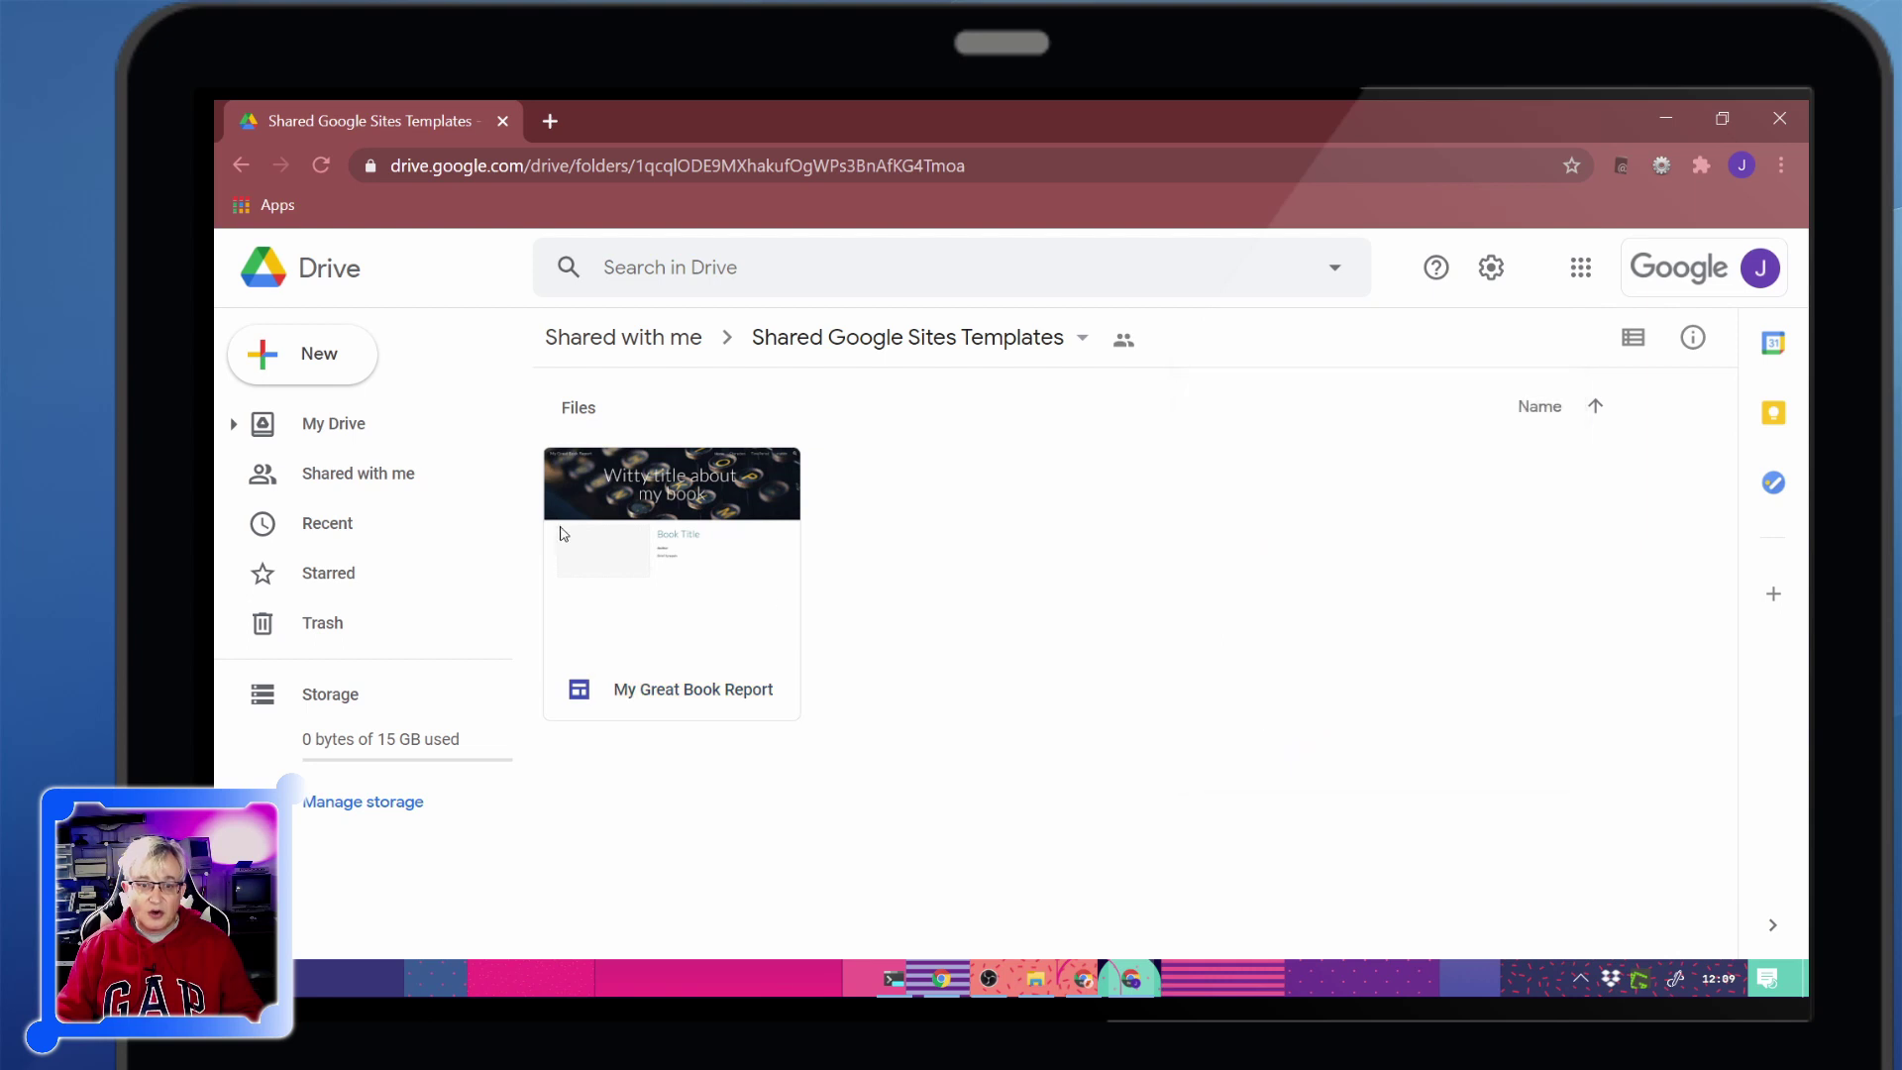
{"action": "right_click", "coordinate": [565, 535]}
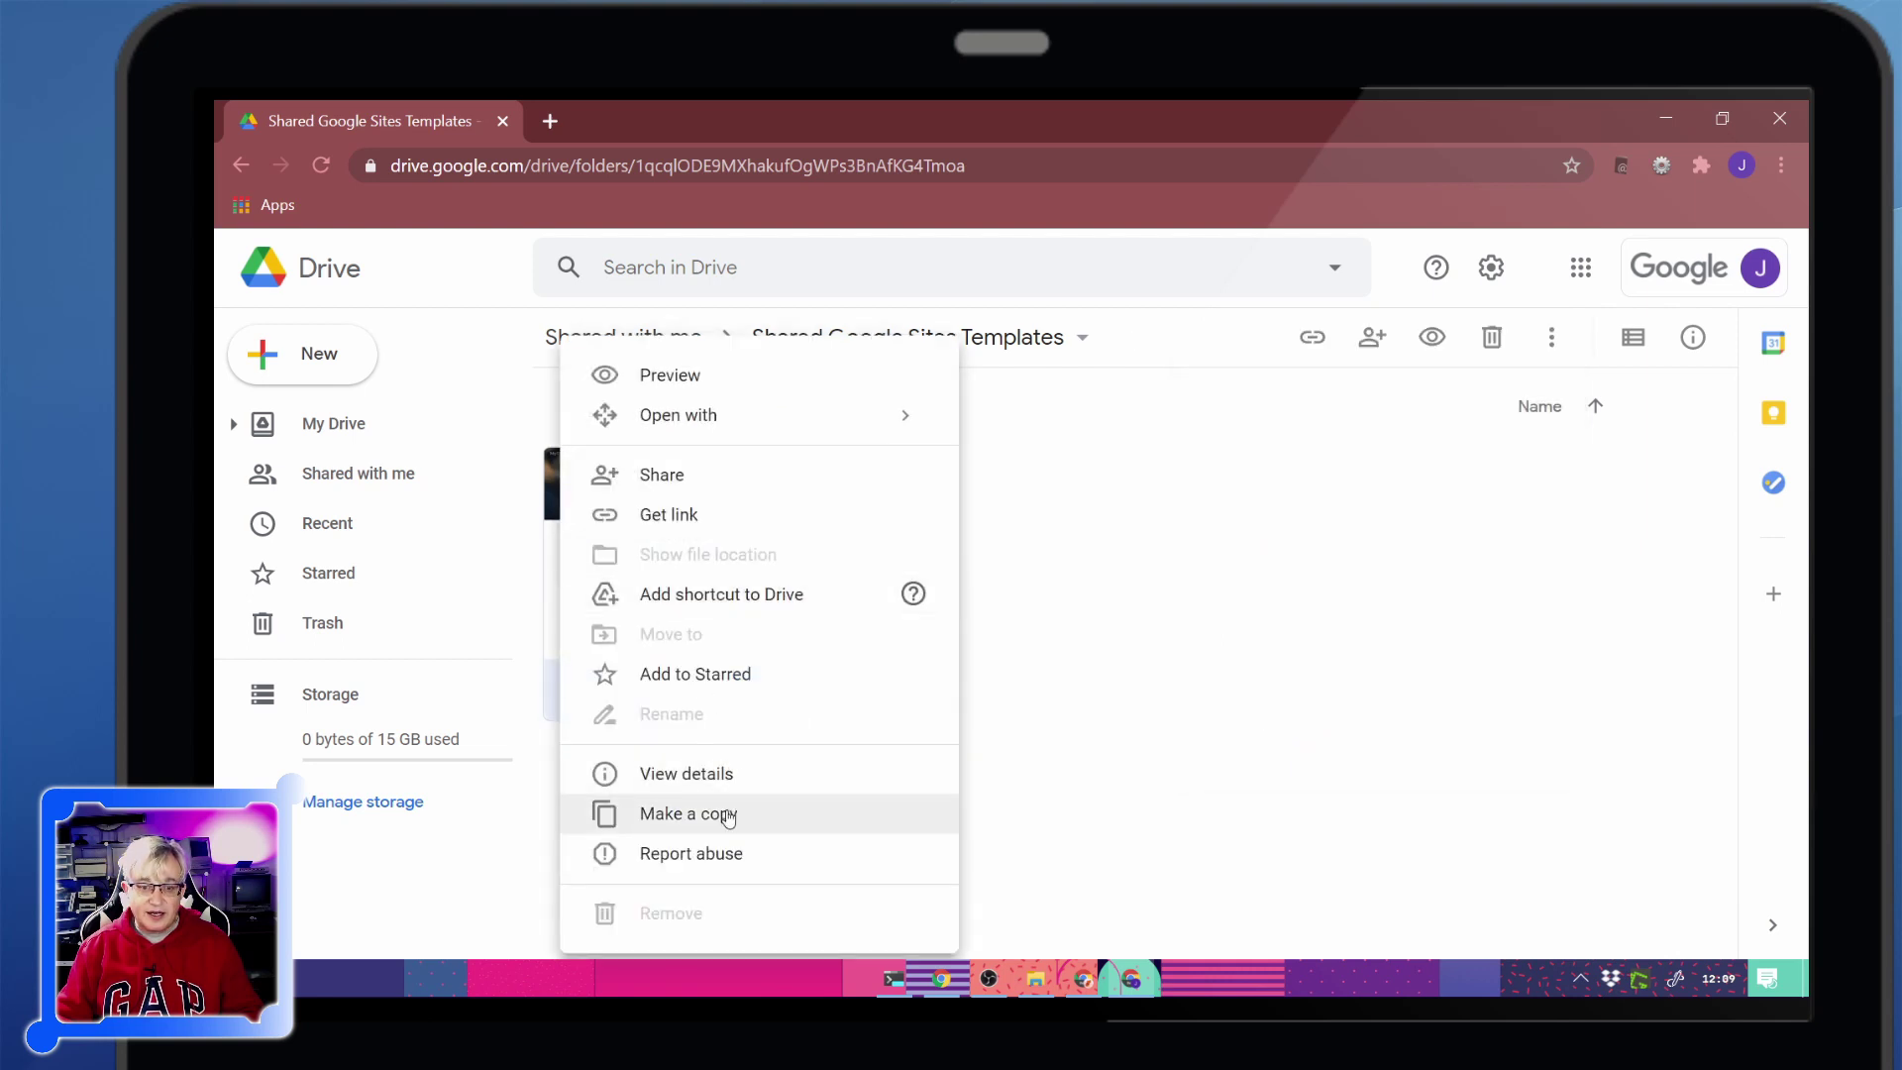